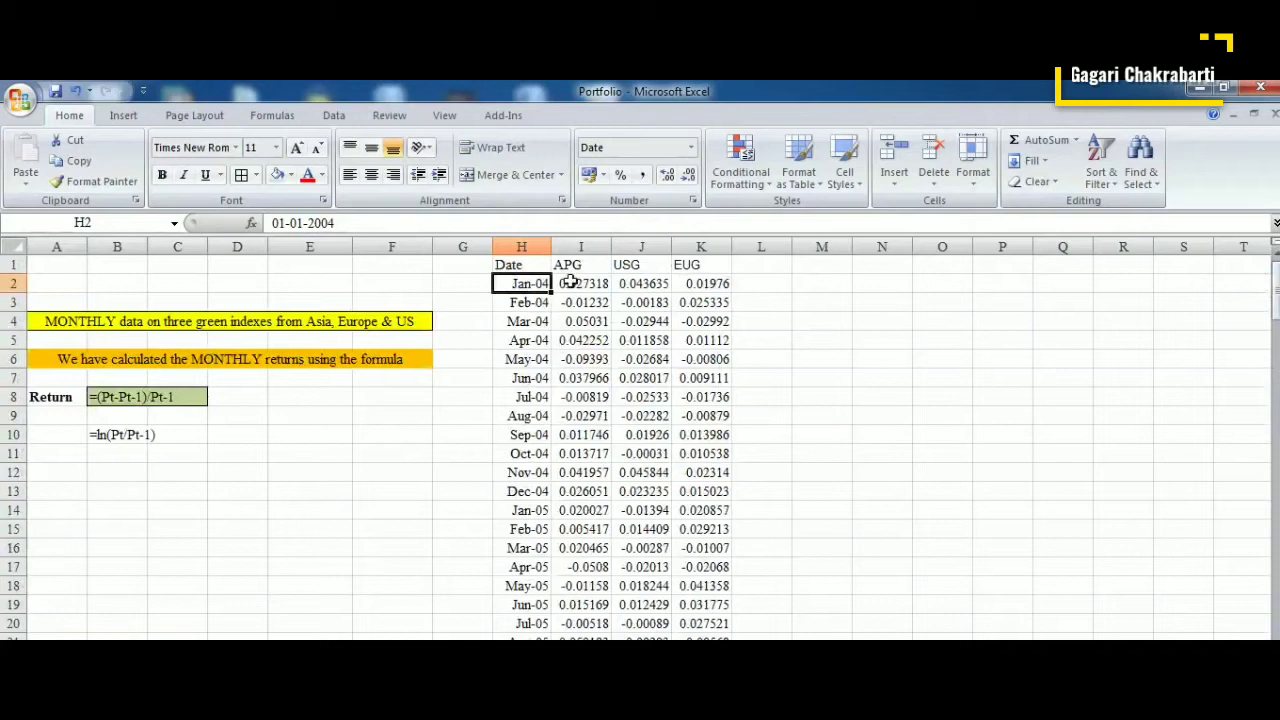
Step: Examine the two return formulas written in cells B8 and B10
{"action": "left_click", "coordinate": [118, 397]}
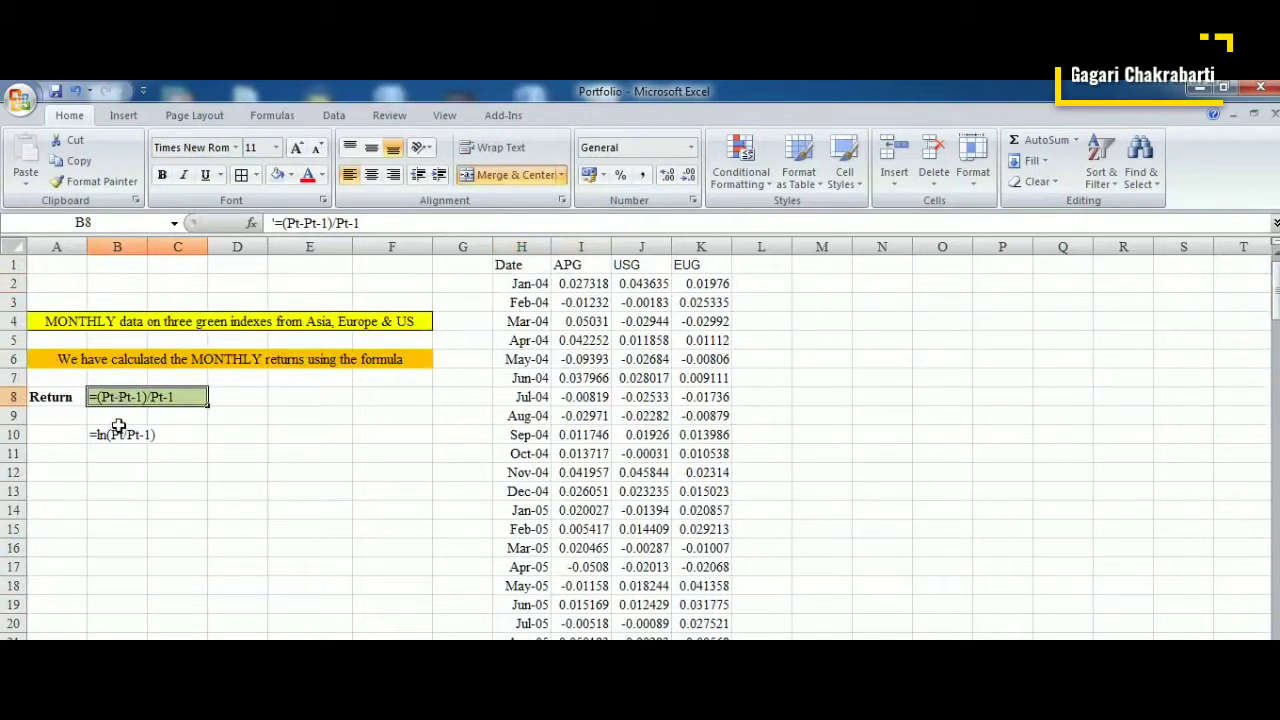
{"action": "left_click", "coordinate": [118, 435]}
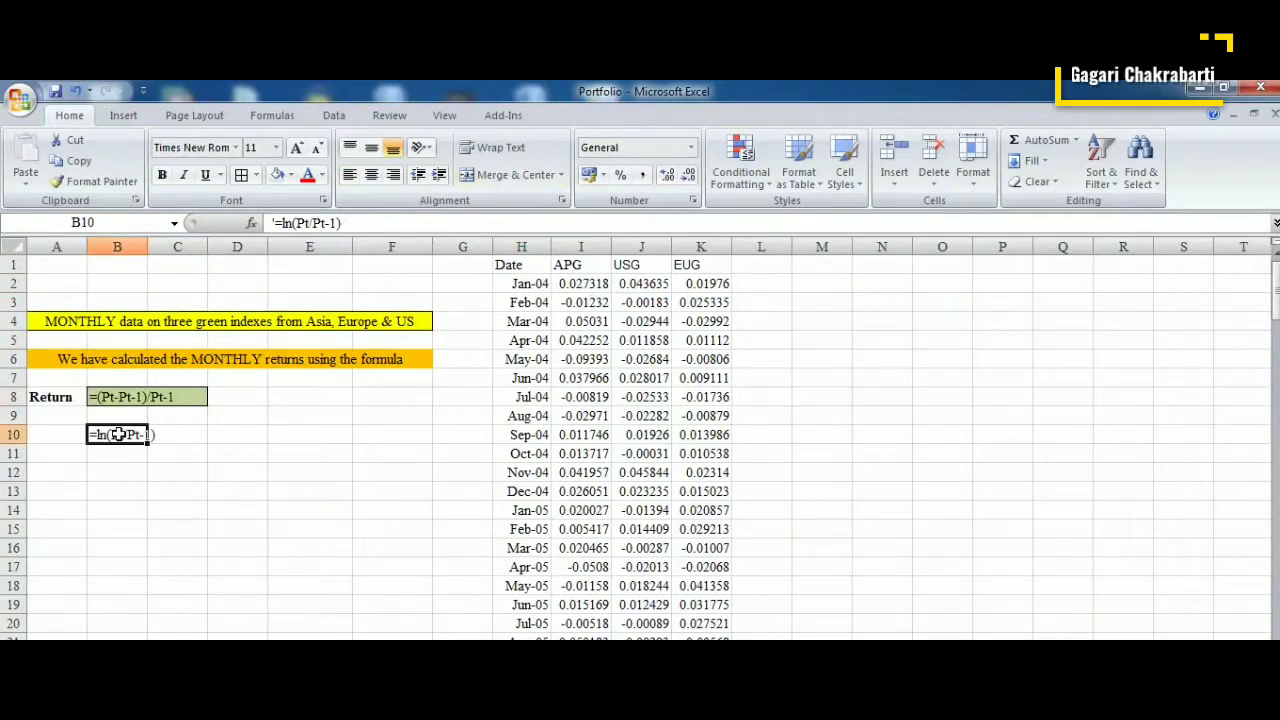
Step: Start the Covariance data analysis tool for the green index returns
{"action": "left_click", "coordinate": [1100, 719]}
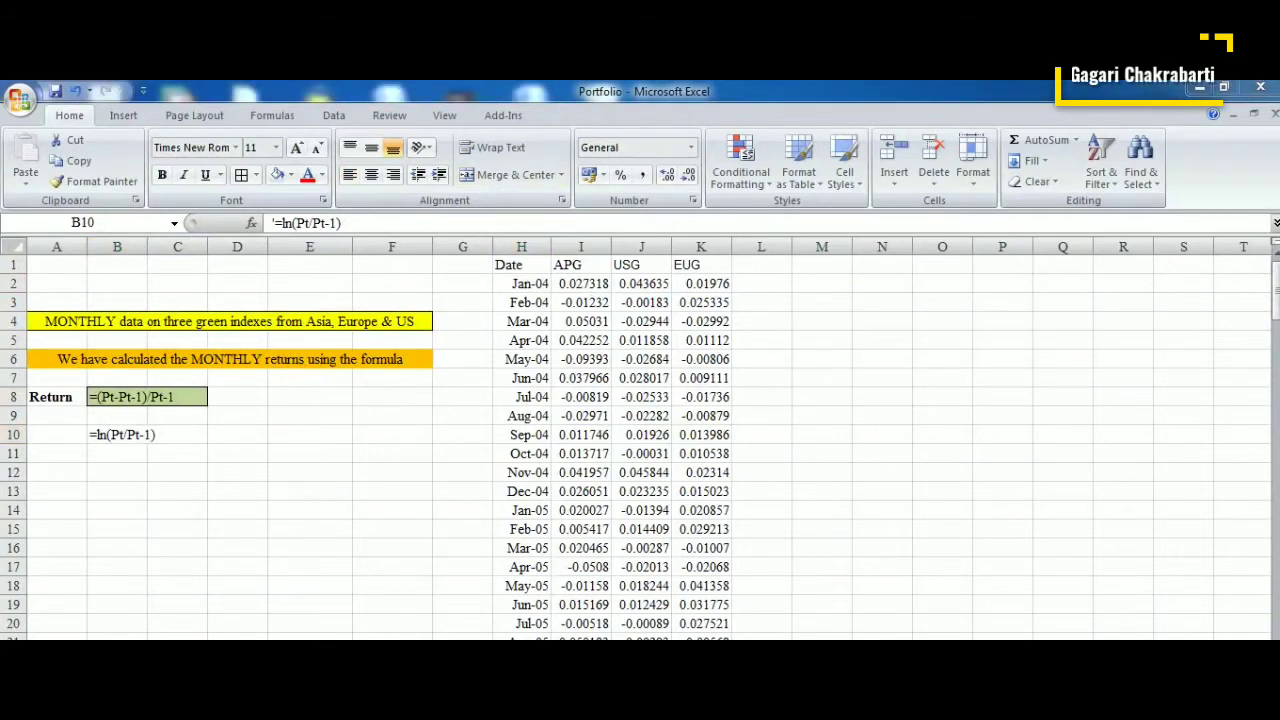
{"action": "scroll", "coordinate": [509, 264], "scroll_direction": "right", "scroll_amount": 7}
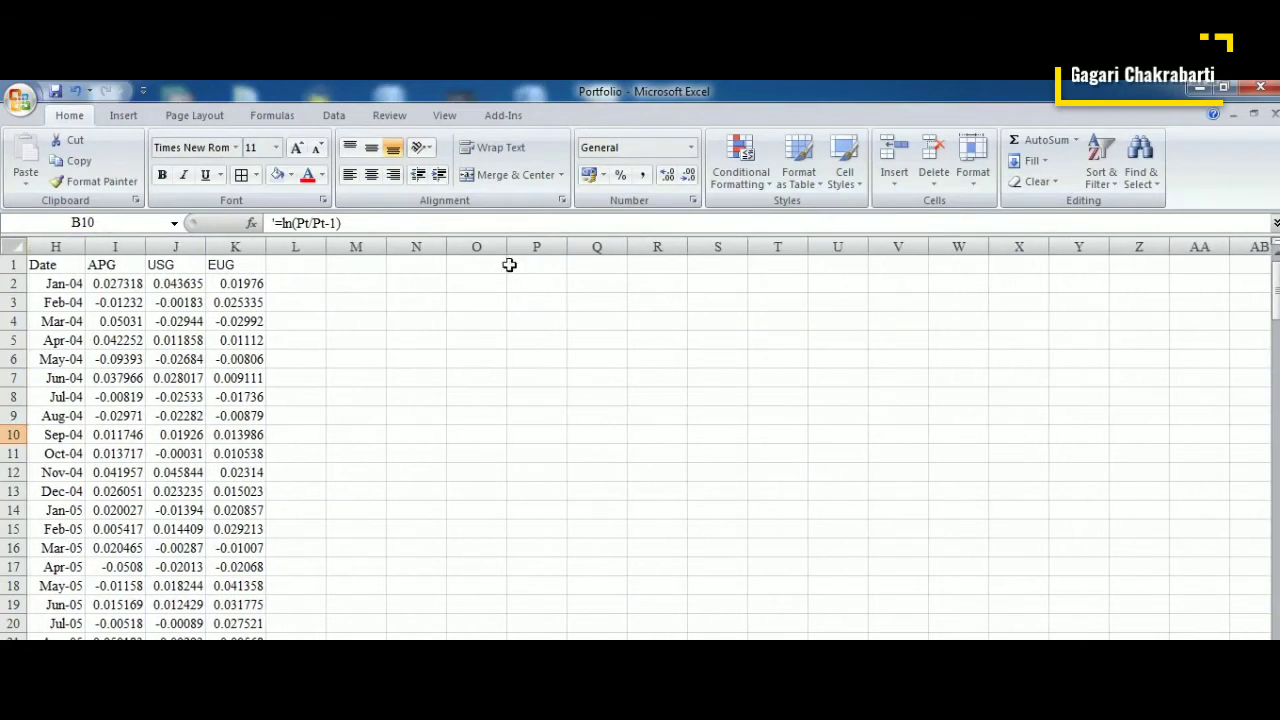
{"action": "left_click", "coordinate": [359, 262]}
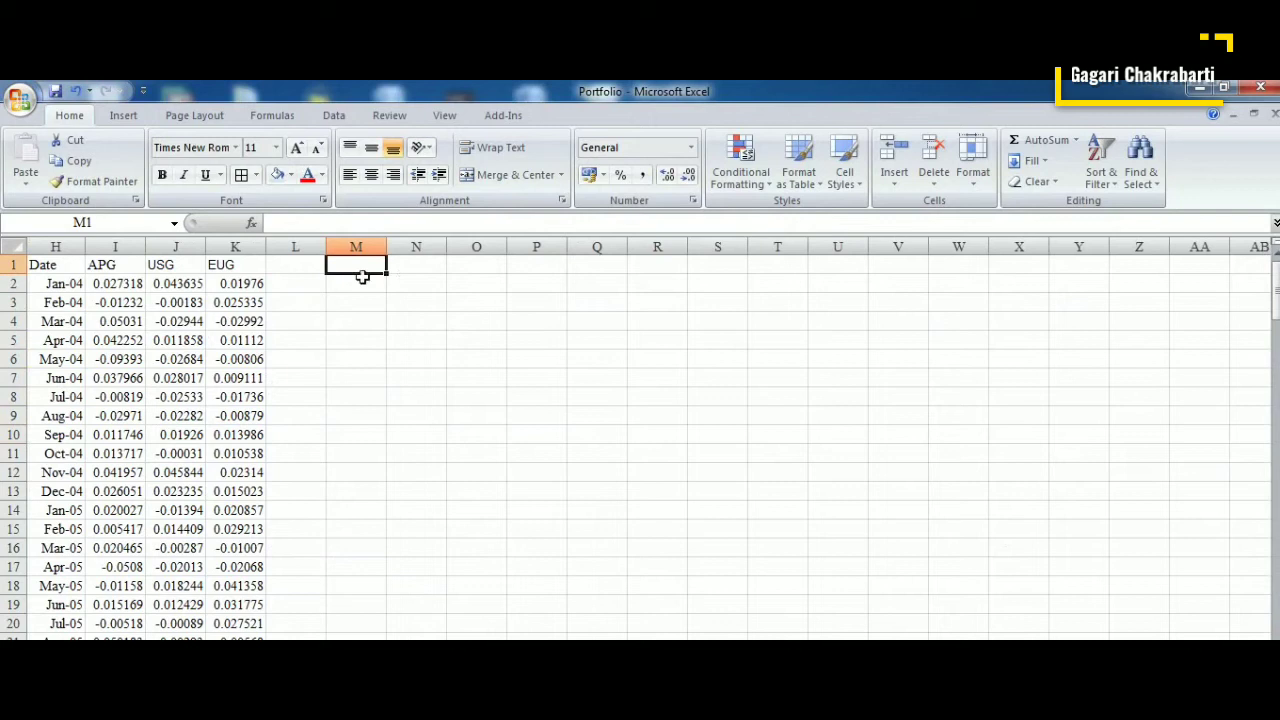
{"action": "left_click", "coordinate": [358, 283]}
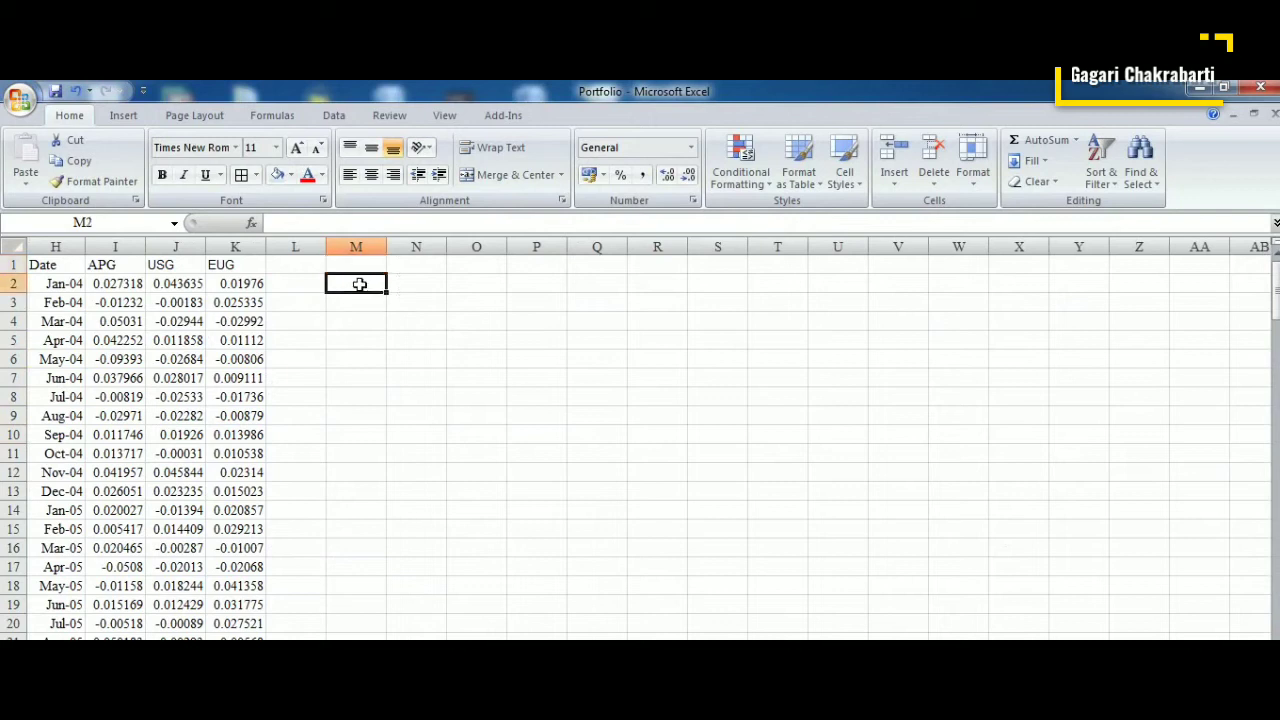
{"action": "left_click", "coordinate": [334, 115]}
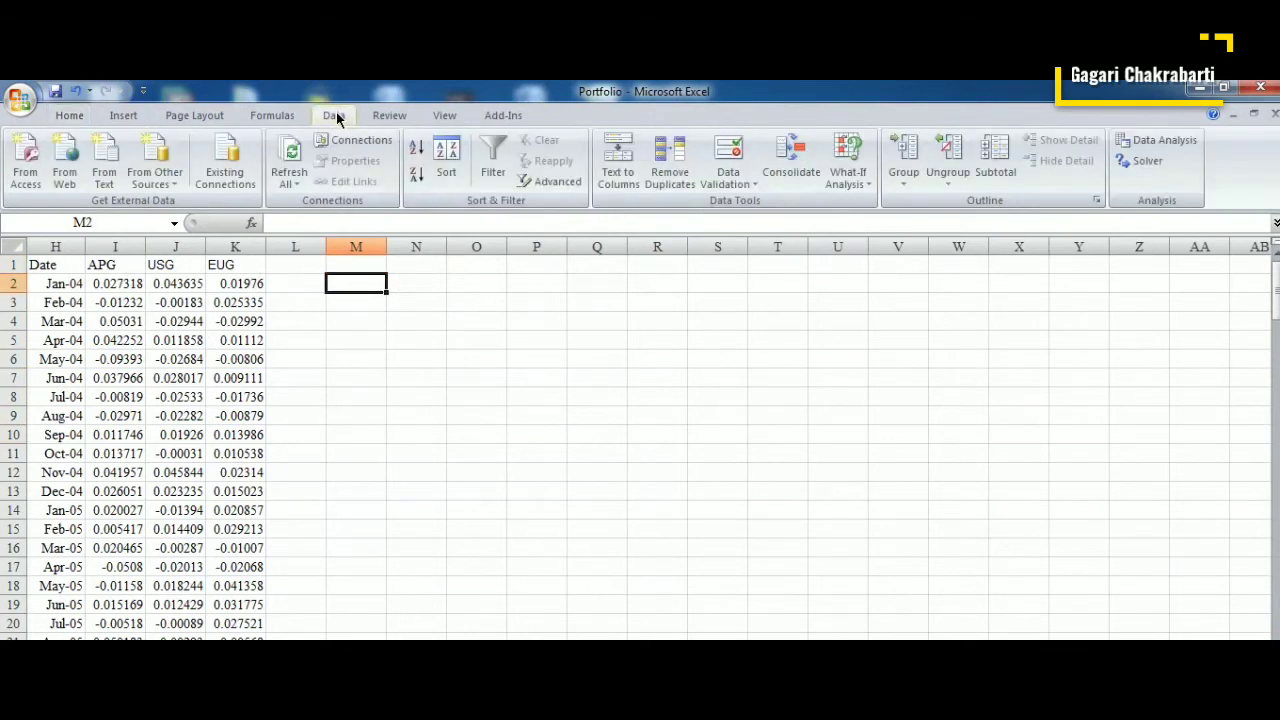
{"action": "left_click", "coordinate": [1132, 142]}
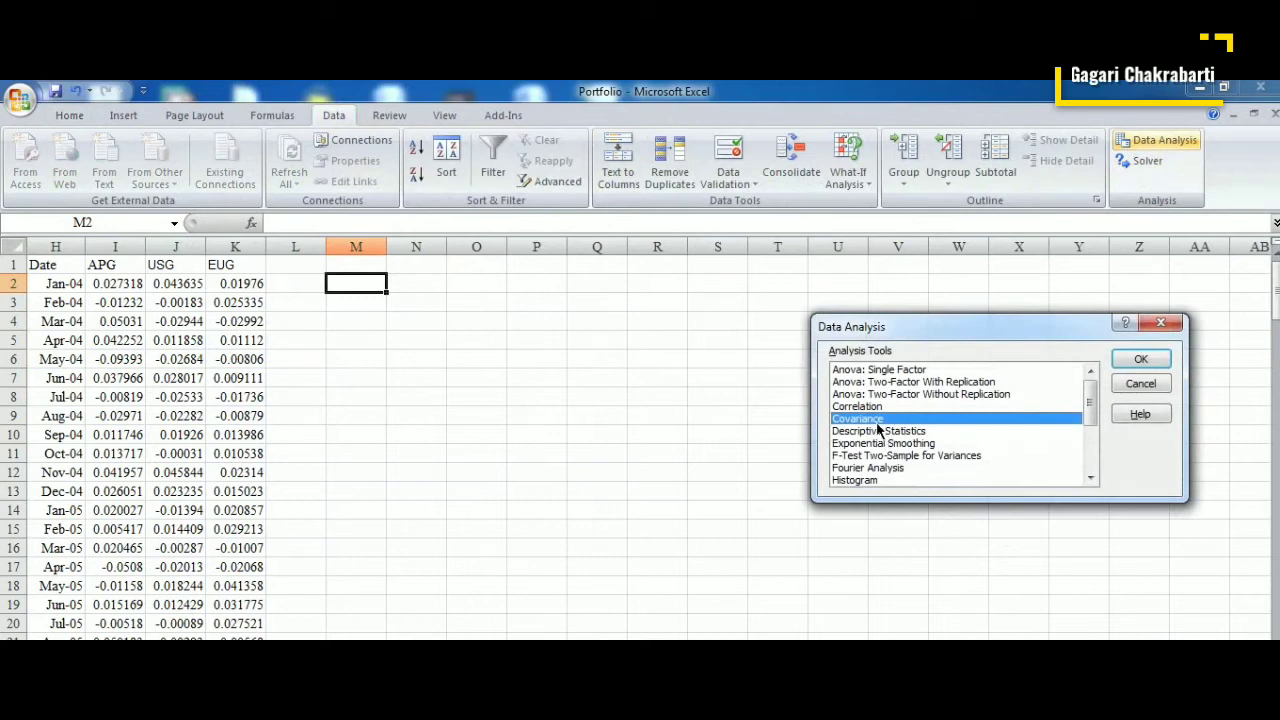
{"action": "left_click", "coordinate": [1136, 362]}
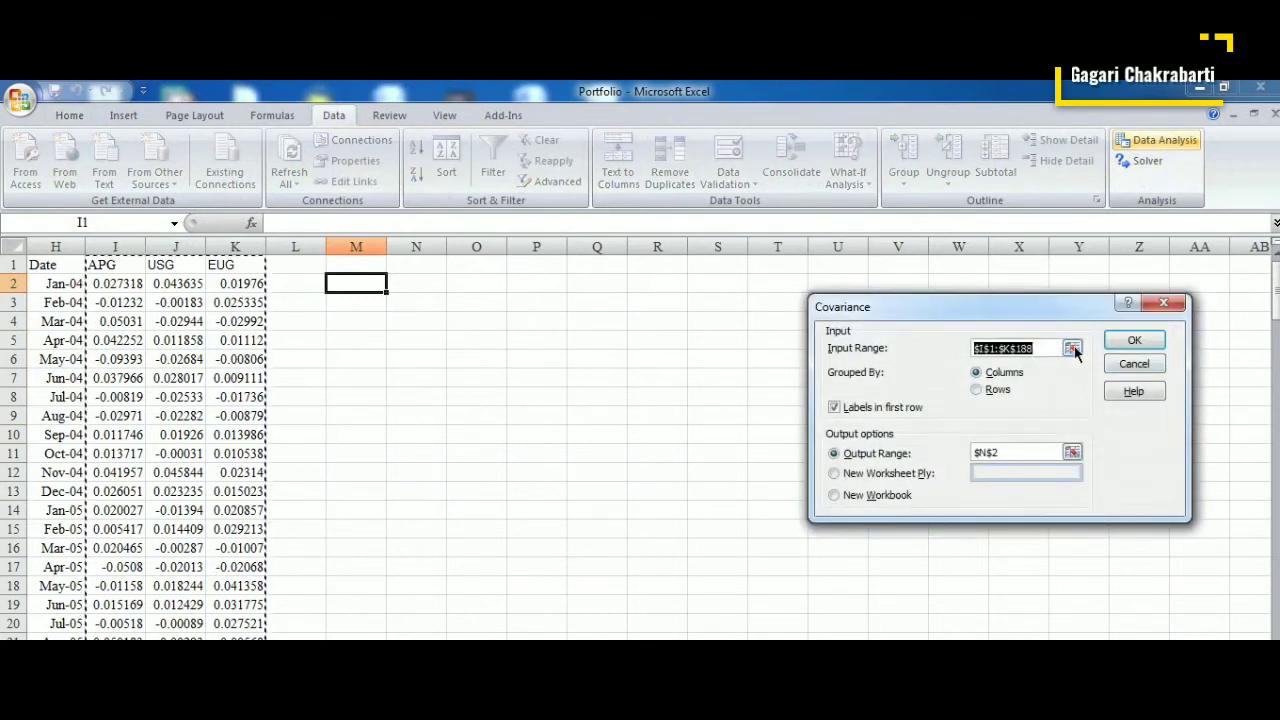
Step: Set the covariance input range to $I$1:$K$188, covering the APG, USG and EUG columns, with labels in the first row
{"action": "left_click", "coordinate": [1072, 348]}
{"action": "left_click", "coordinate": [113, 264]}
{"action": "left_click_drag", "start_coordinate": [113, 264], "coordinate": [246, 510]}
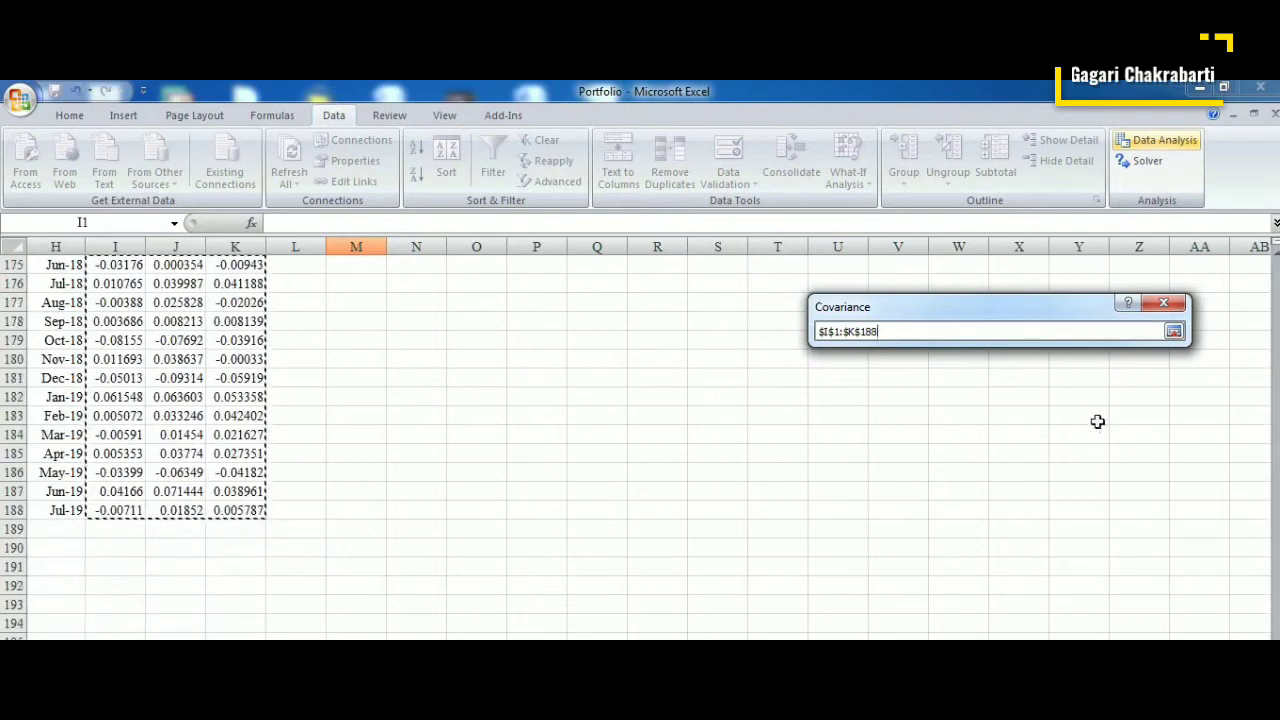
{"action": "left_click", "coordinate": [1174, 331]}
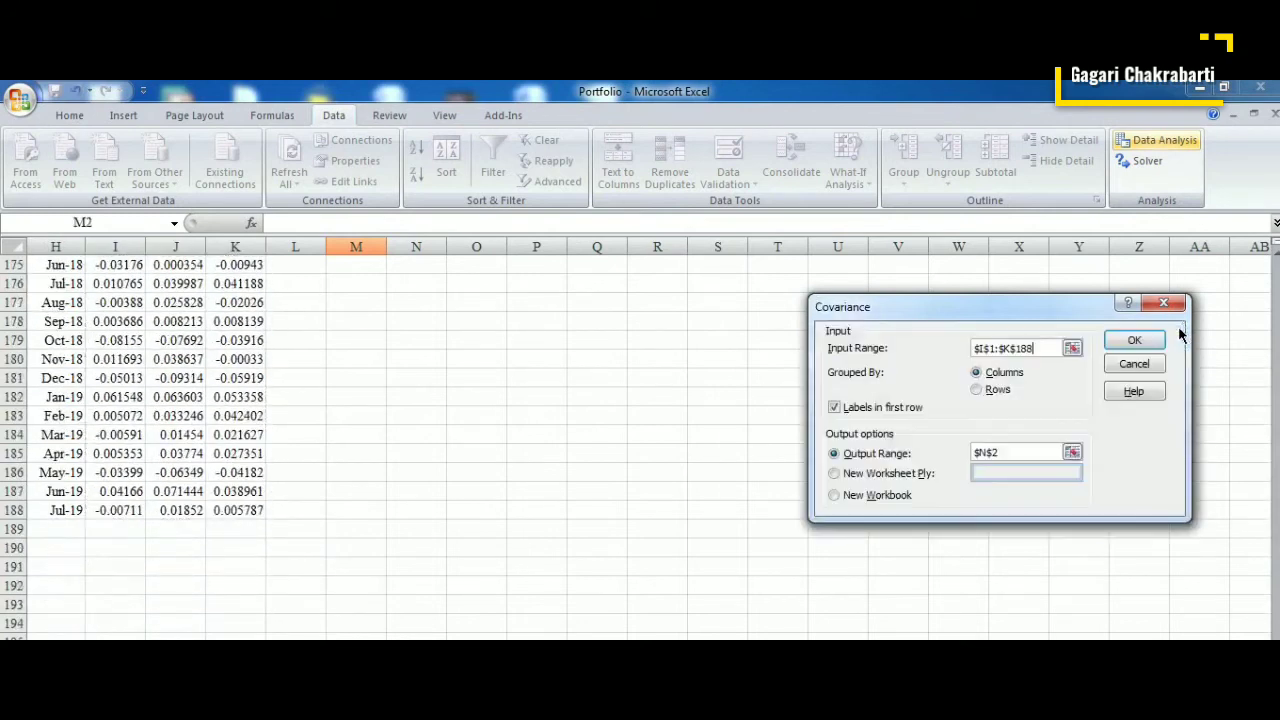
{"action": "left_click", "coordinate": [838, 409]}
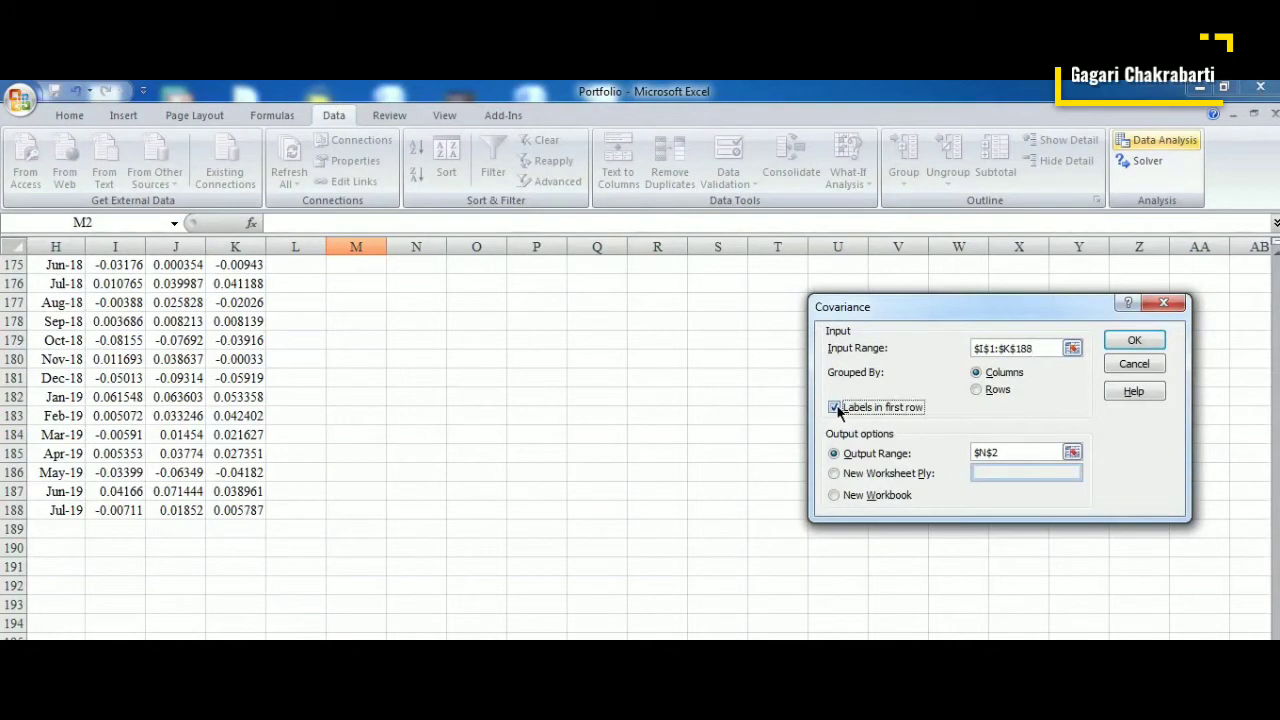
Step: Set the covariance output range to $M$2 and generate the covariance matrix
{"action": "left_click", "coordinate": [996, 452]}
{"action": "key", "text": "BackSpace"}
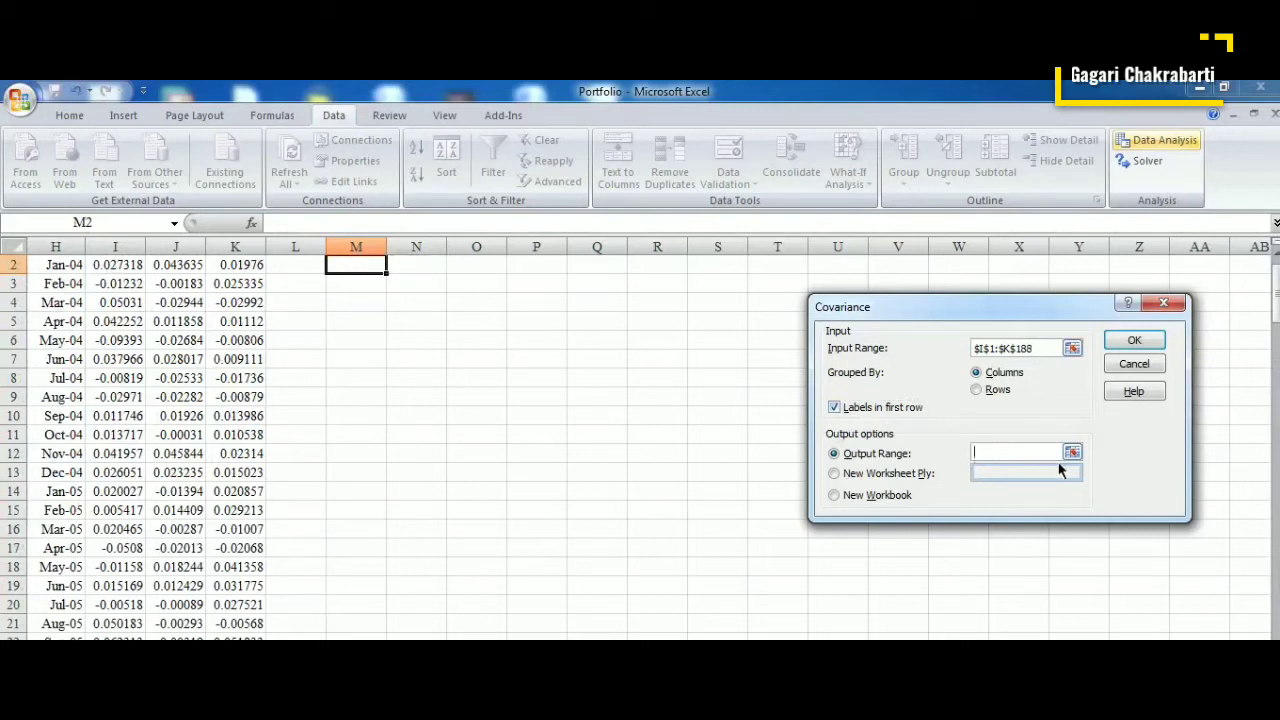
{"action": "left_click", "coordinate": [1072, 452]}
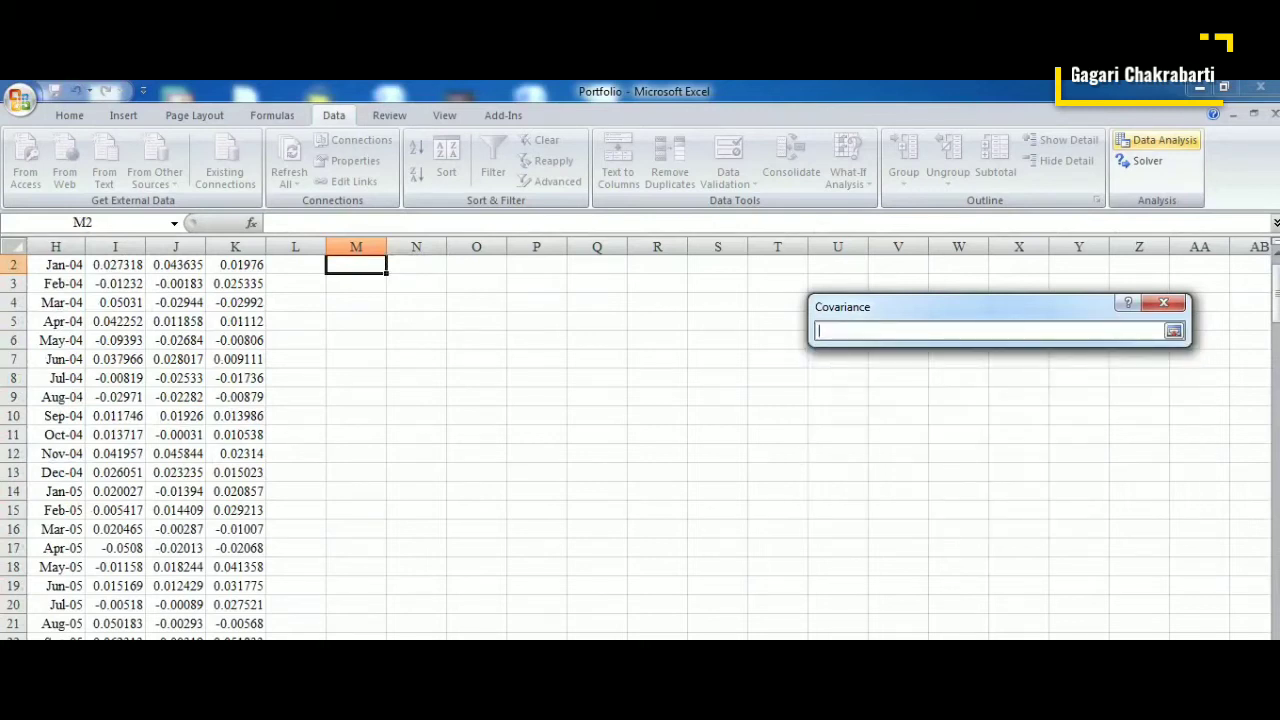
{"action": "left_click_drag", "start_coordinate": [1276, 305], "coordinate": [1276, 292]}
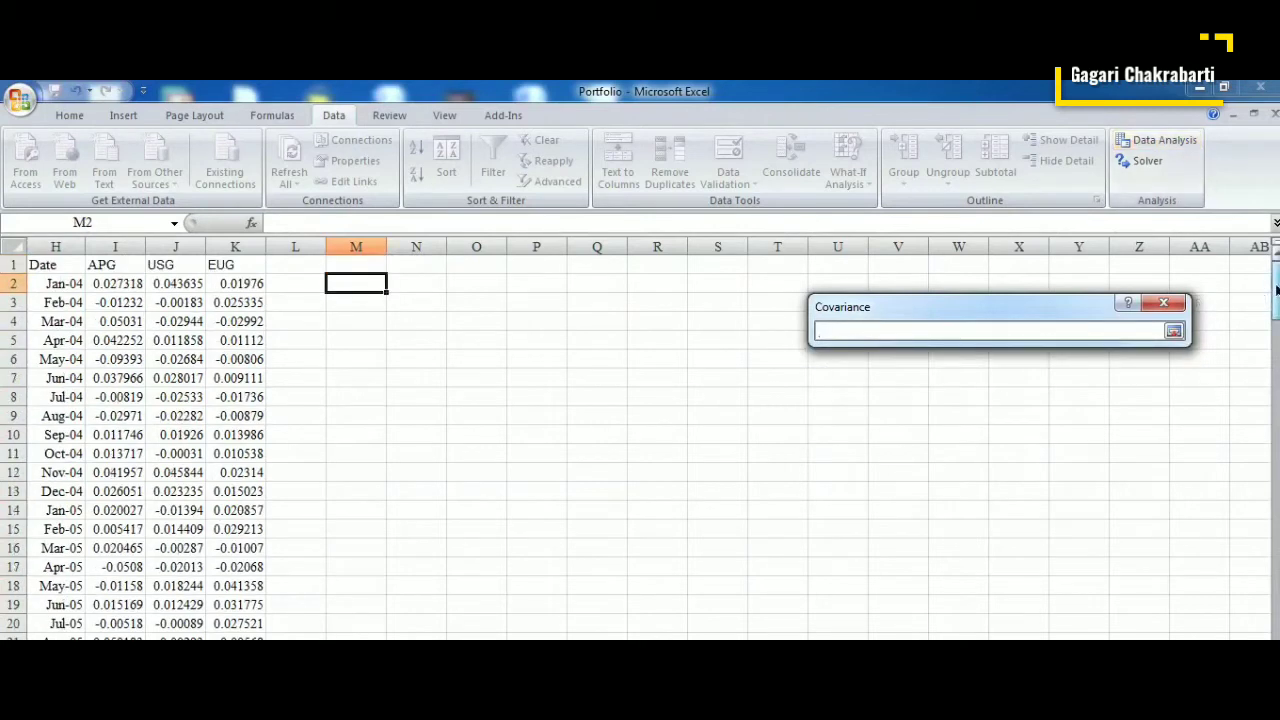
{"action": "left_click", "coordinate": [348, 288]}
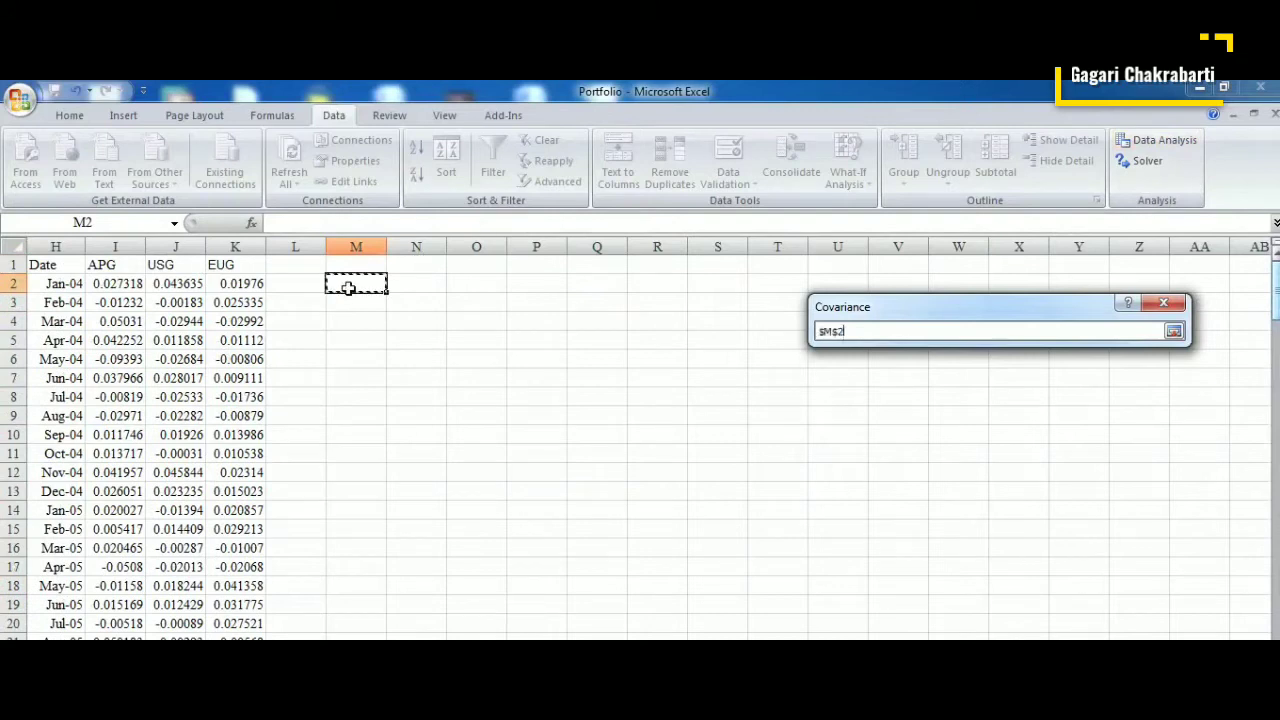
{"action": "left_click", "coordinate": [1174, 333]}
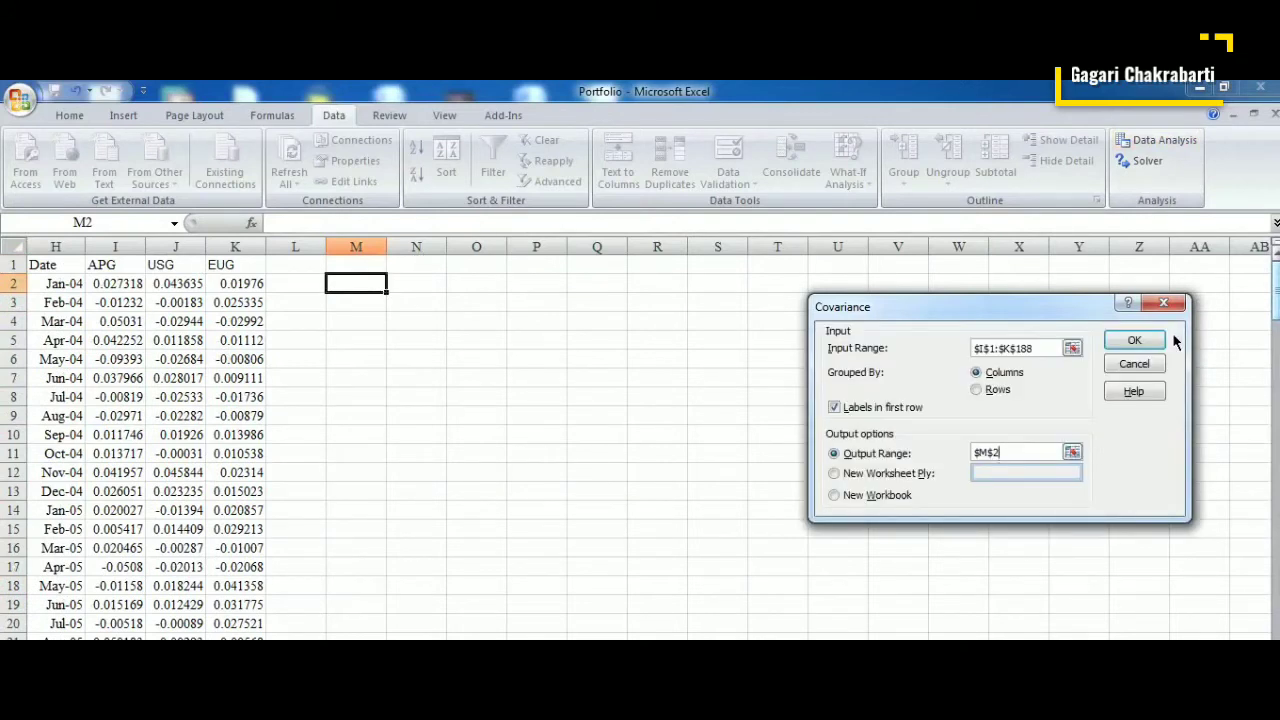
{"action": "left_click", "coordinate": [1134, 340]}
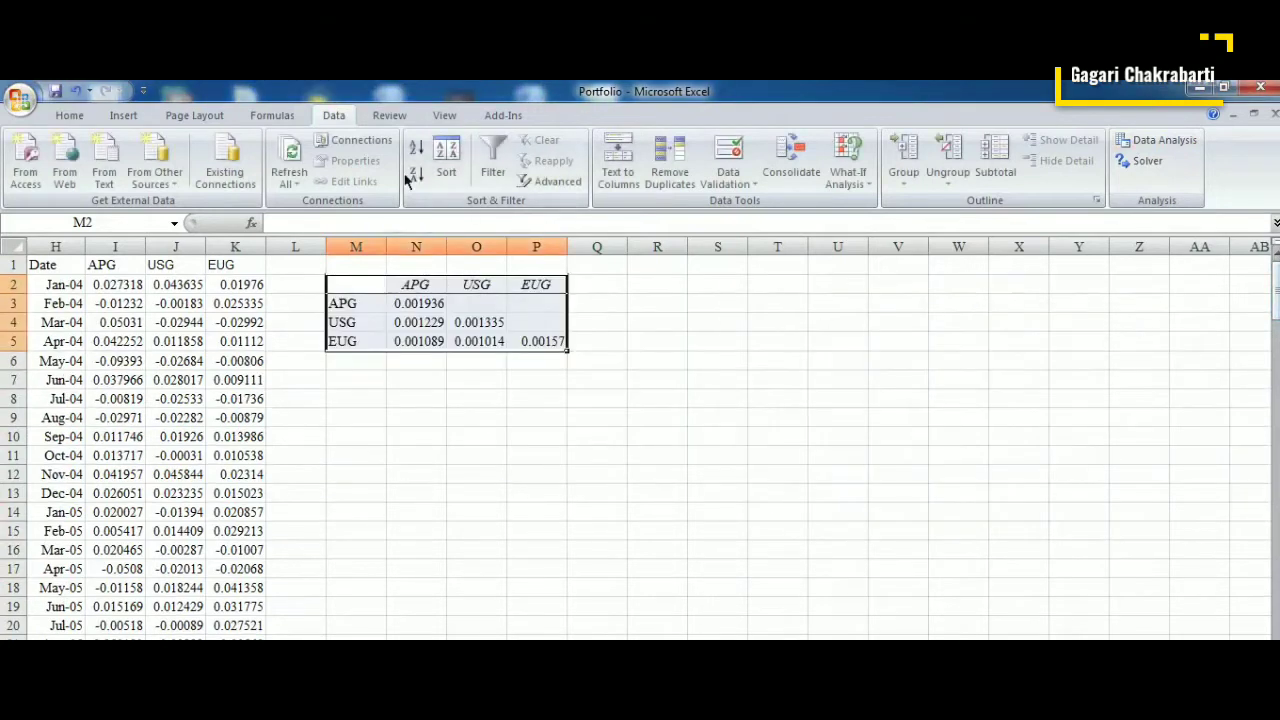
Step: Remove the italics from the covariance matrix in M2:P5 and apply borders around all its cells
{"action": "left_click", "coordinate": [70, 117]}
{"action": "left_click", "coordinate": [185, 175]}
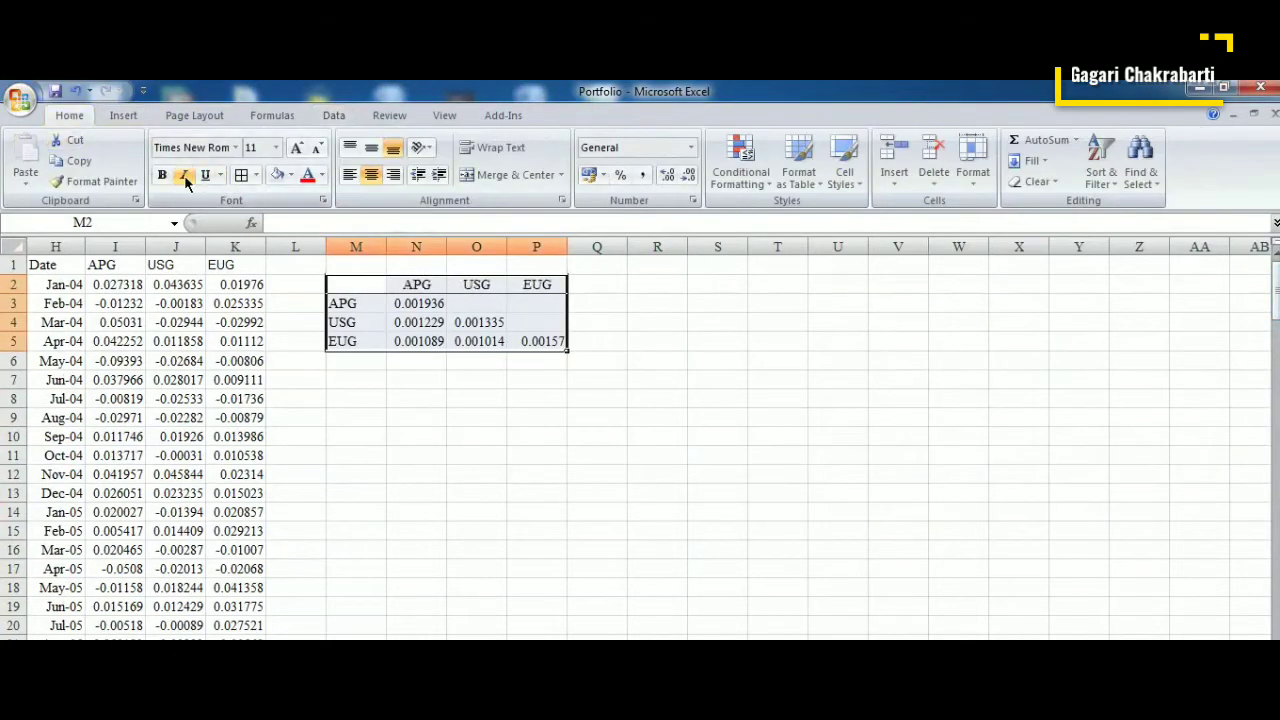
{"action": "left_click", "coordinate": [242, 176]}
{"action": "left_click", "coordinate": [428, 415]}
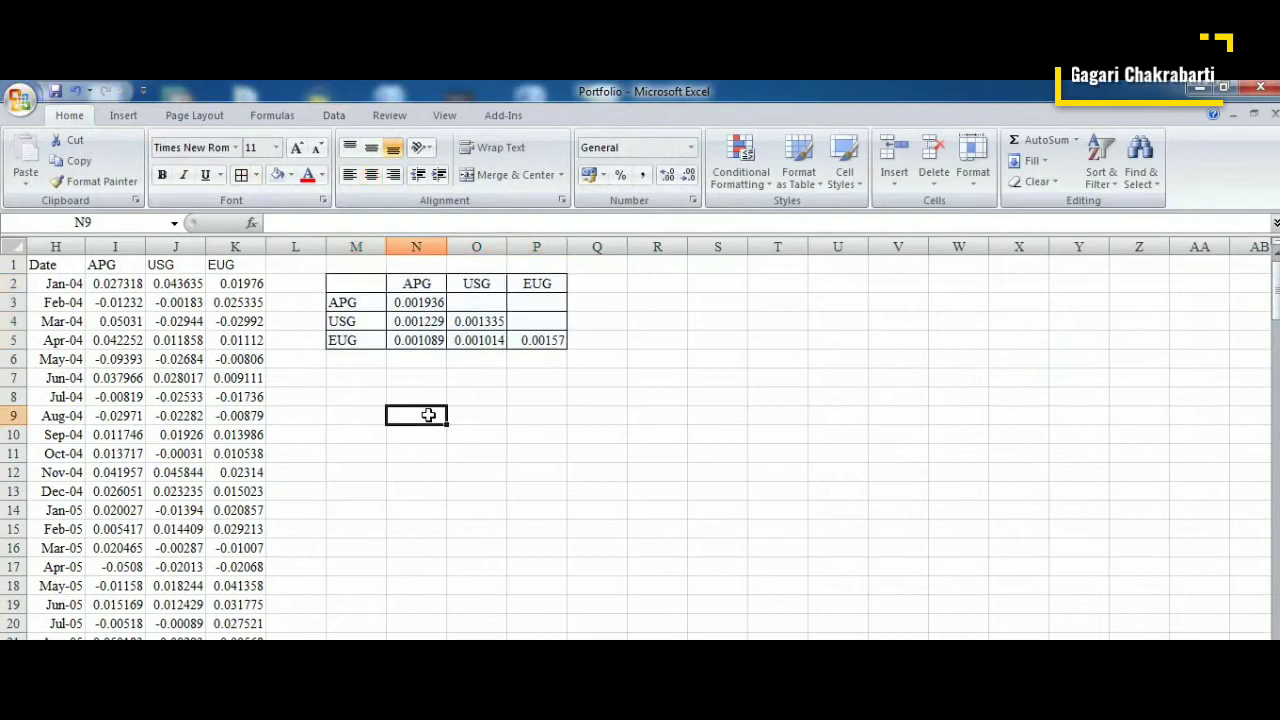
Step: Examine the variances on the matrix diagonal and the covariances below it
{"action": "left_click", "coordinate": [410, 302]}
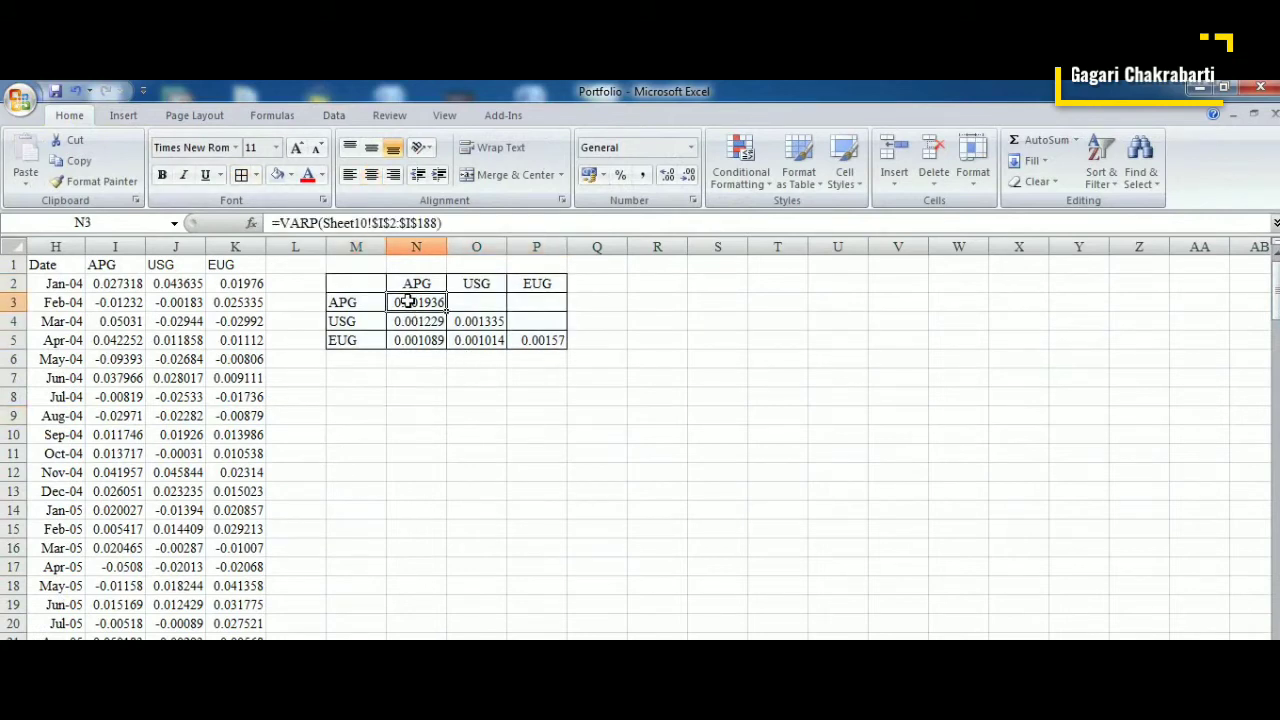
{"action": "left_click", "coordinate": [465, 326]}
{"action": "left_click", "coordinate": [520, 340]}
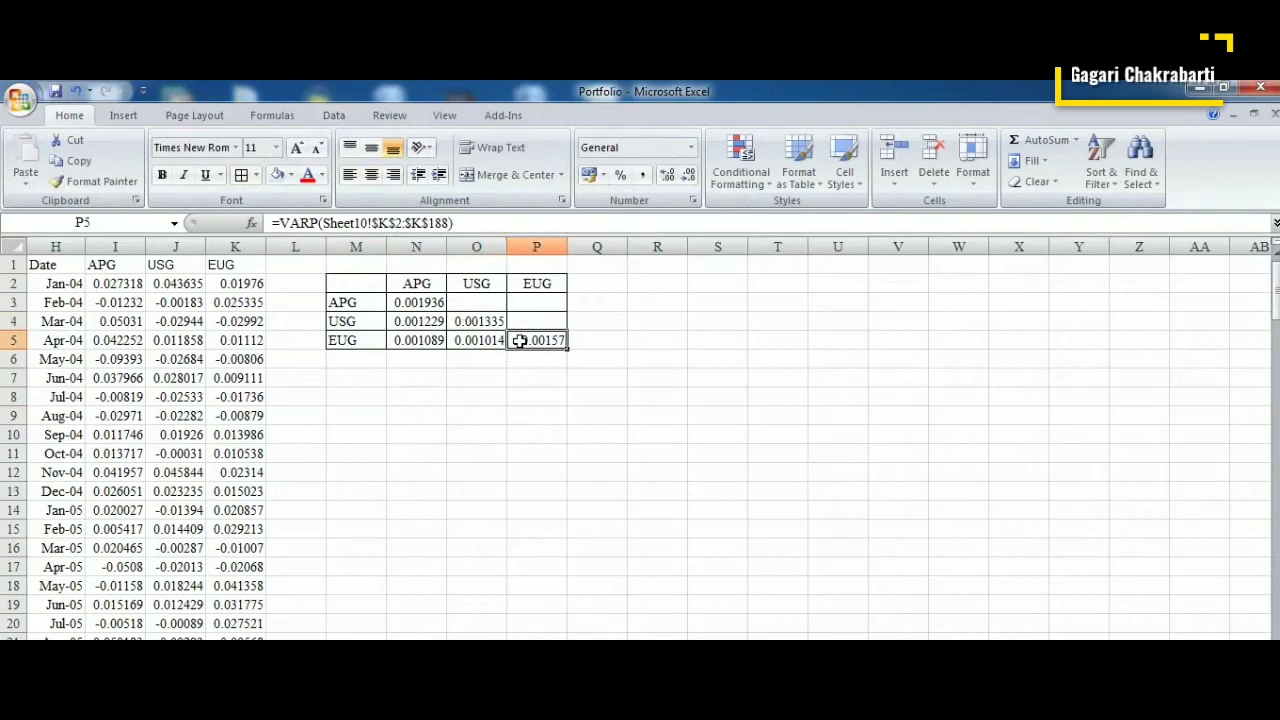
{"action": "left_click", "coordinate": [437, 321]}
{"action": "left_click", "coordinate": [428, 338]}
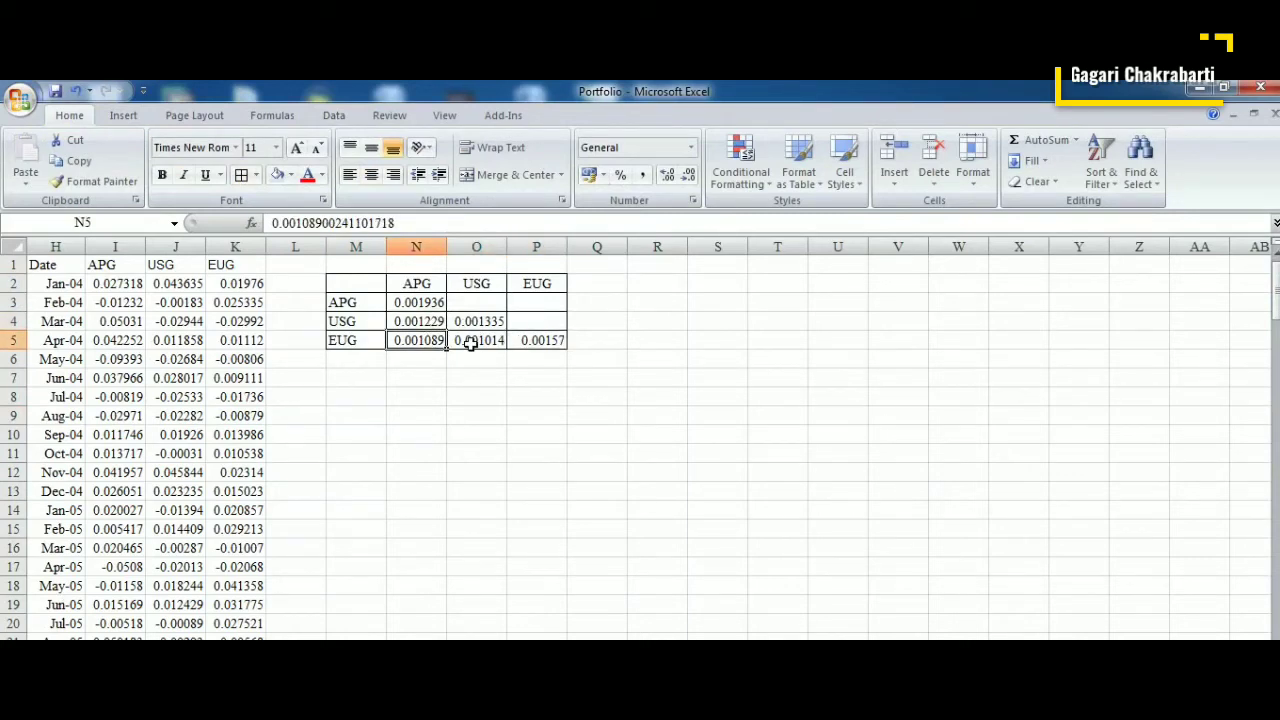
{"action": "left_click", "coordinate": [469, 341]}
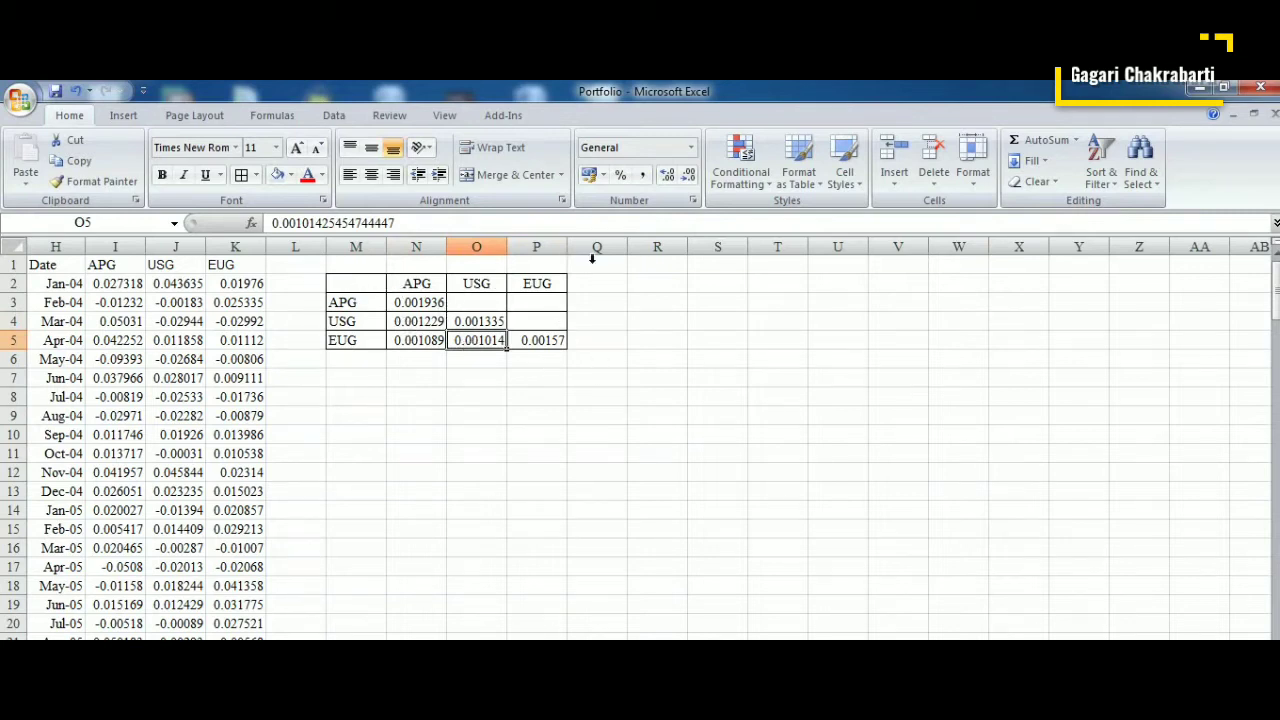
Step: Shade the USG–APG covariance in N4 light blue and copy it to the mirrored cell O3
{"action": "left_click", "coordinate": [432, 322]}
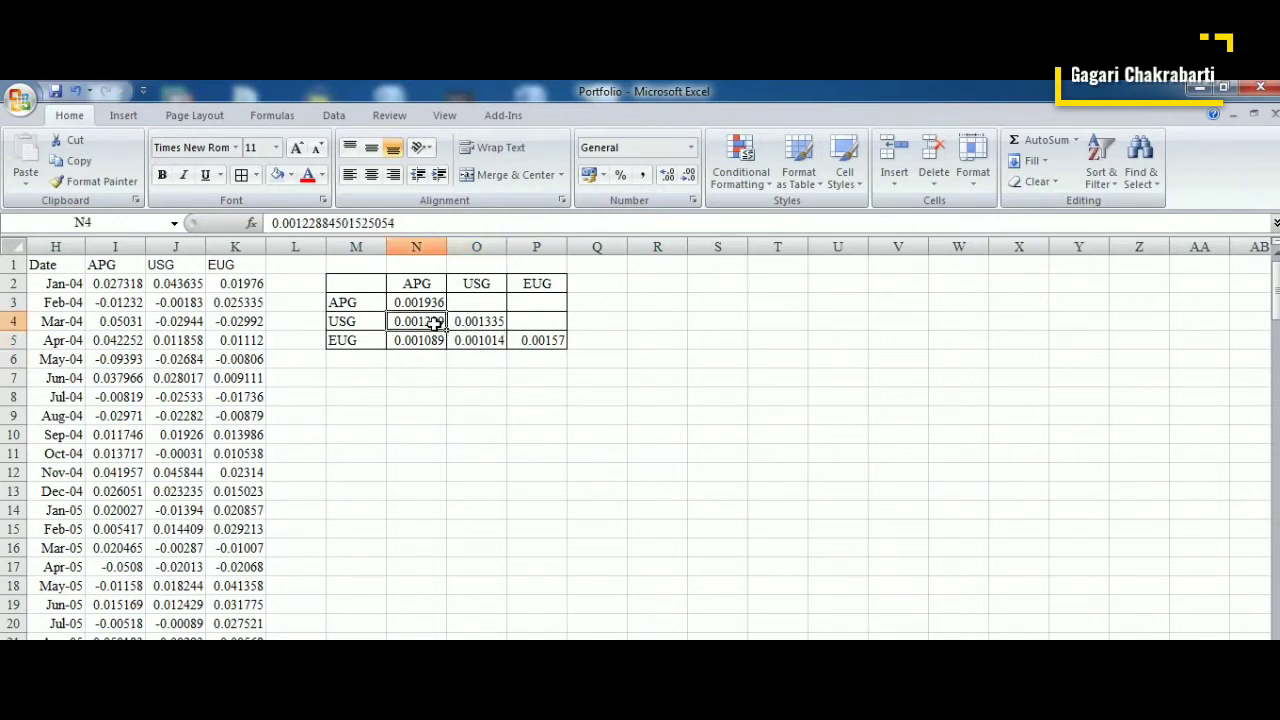
{"action": "left_click", "coordinate": [280, 179]}
{"action": "key", "text": "ctrl+c"}
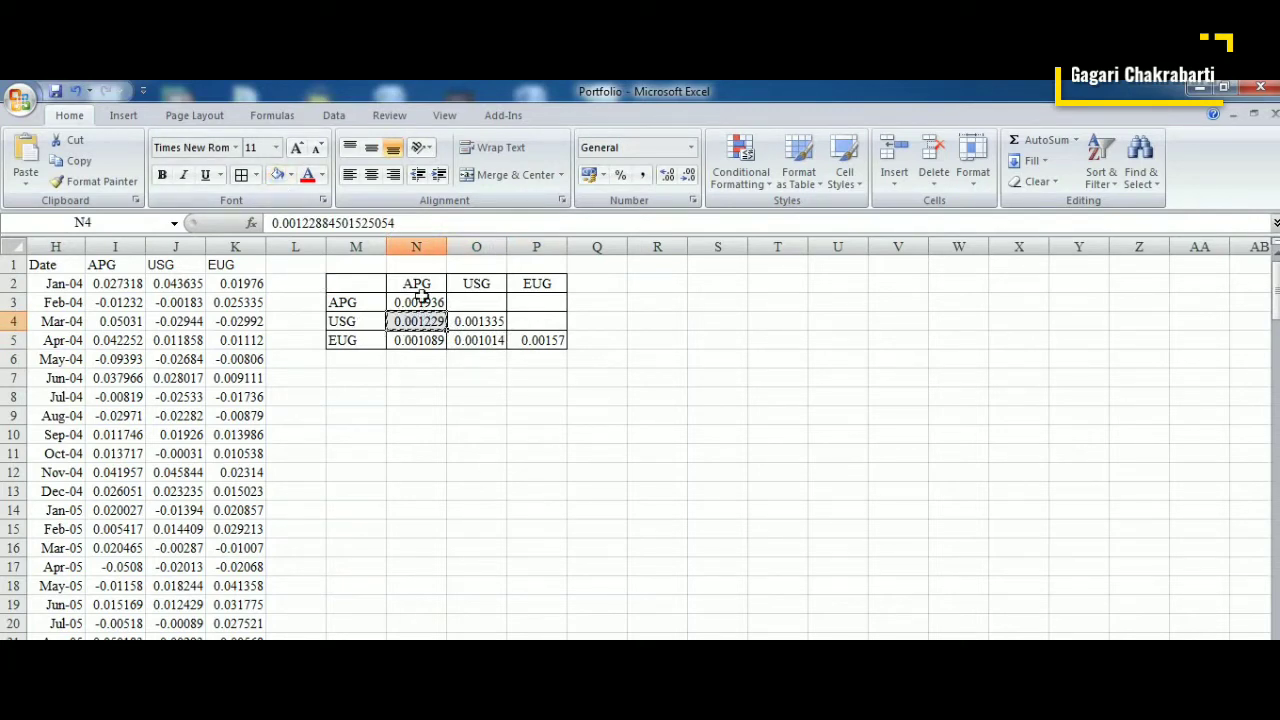
{"action": "left_click", "coordinate": [472, 300]}
{"action": "key", "text": "ctrl+v"}
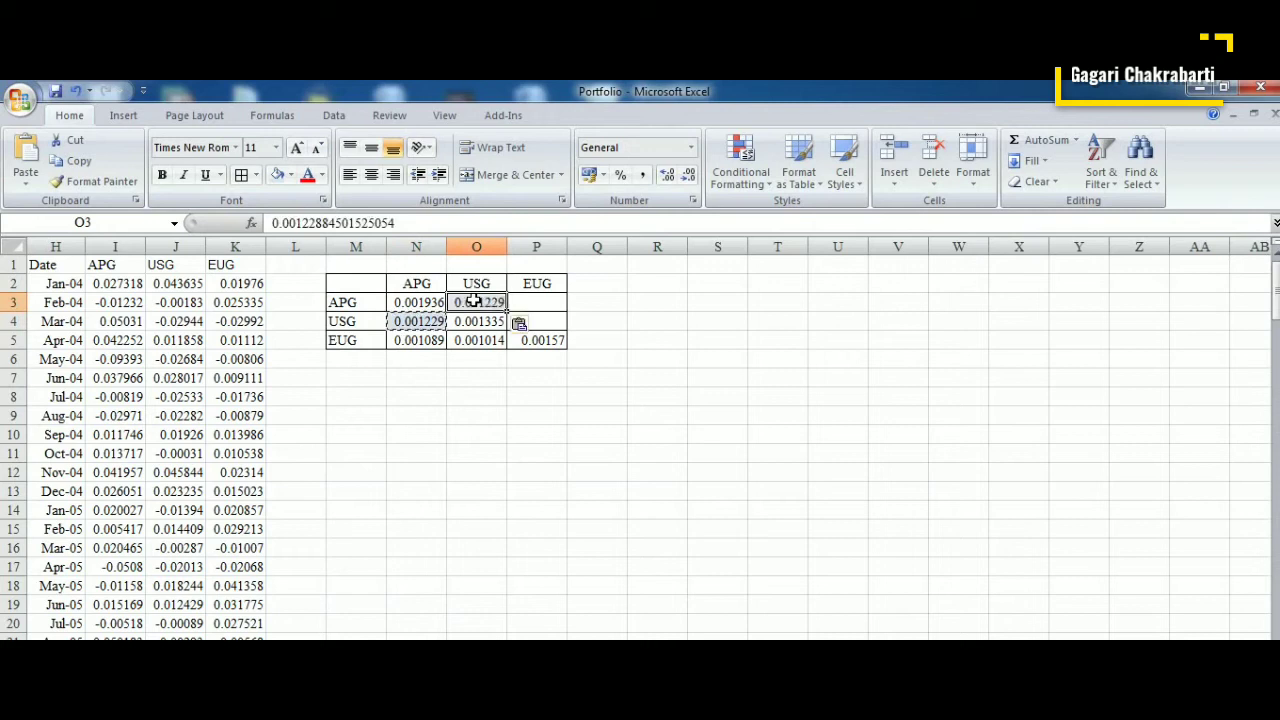
Step: Shade the EUG–APG covariance in N5 light orange and copy it to the mirrored cell P3
{"action": "left_click", "coordinate": [425, 340]}
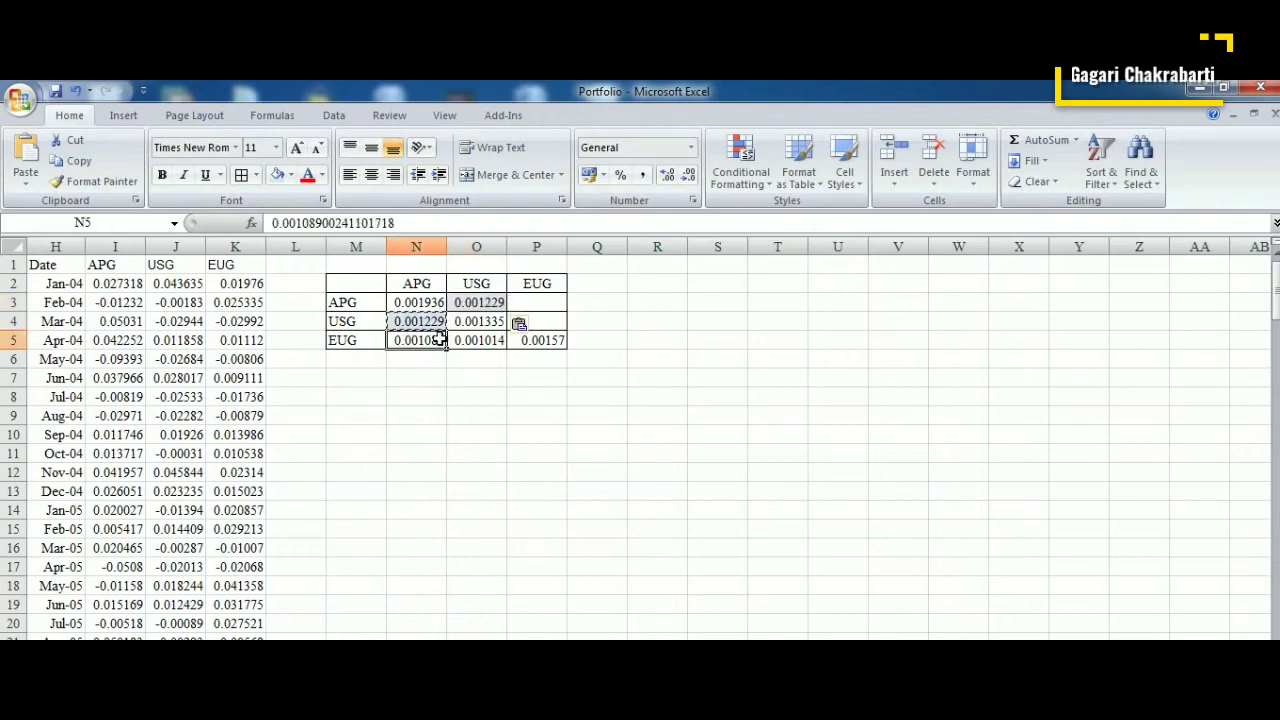
{"action": "left_click", "coordinate": [291, 176]}
{"action": "left_click", "coordinate": [419, 233]}
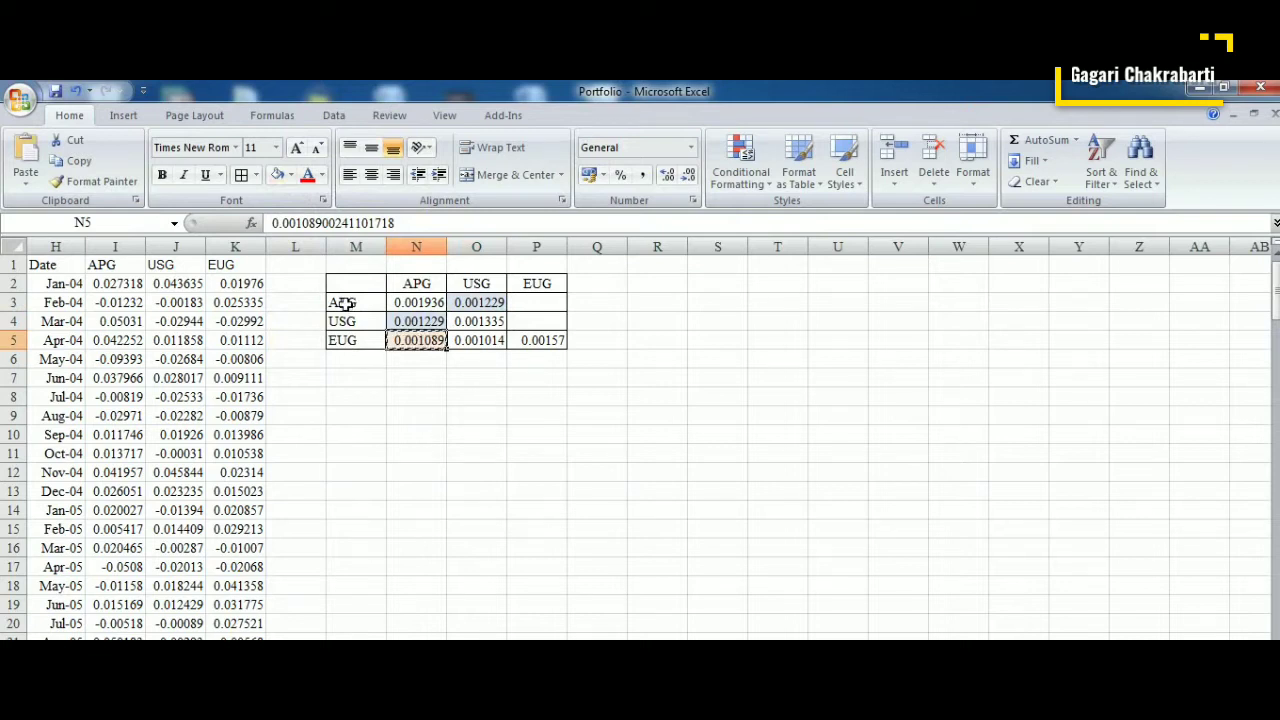
{"action": "left_click", "coordinate": [523, 297]}
{"action": "key", "text": "ctrl+v"}
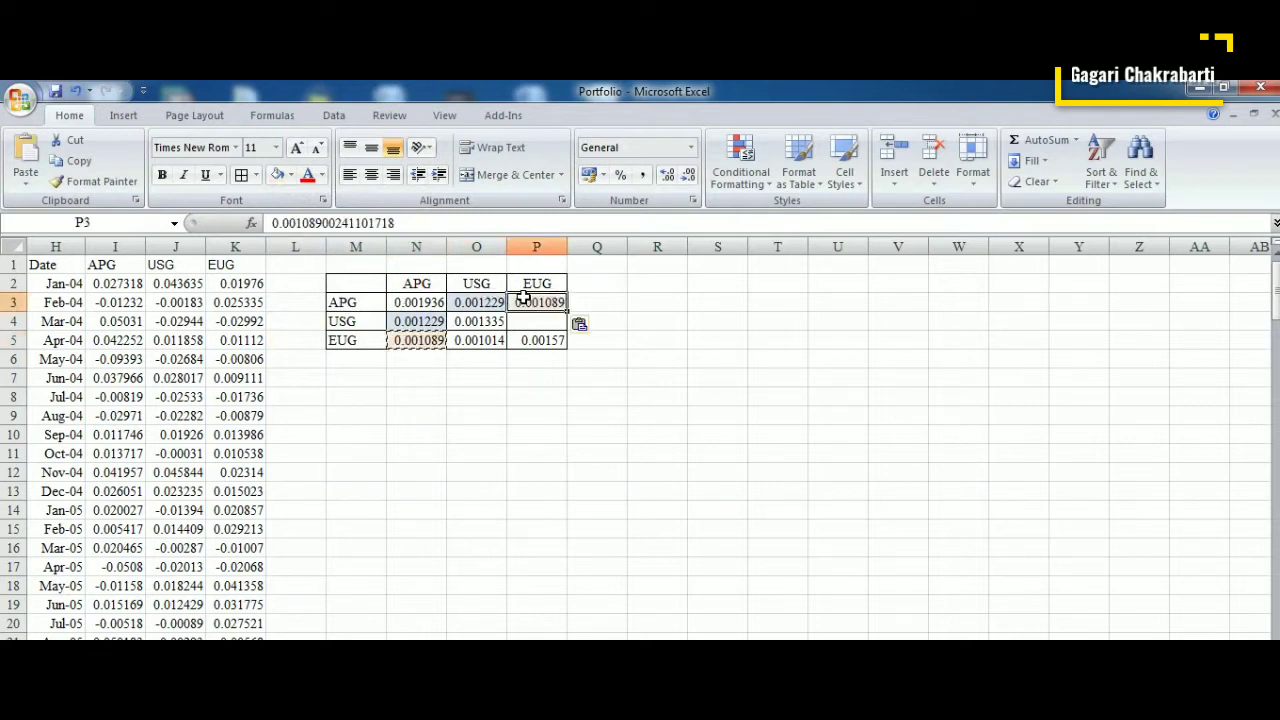
Step: Shade the EUG–USG covariance in O5 light green and copy it to the mirrored cell P4
{"action": "left_click", "coordinate": [485, 341]}
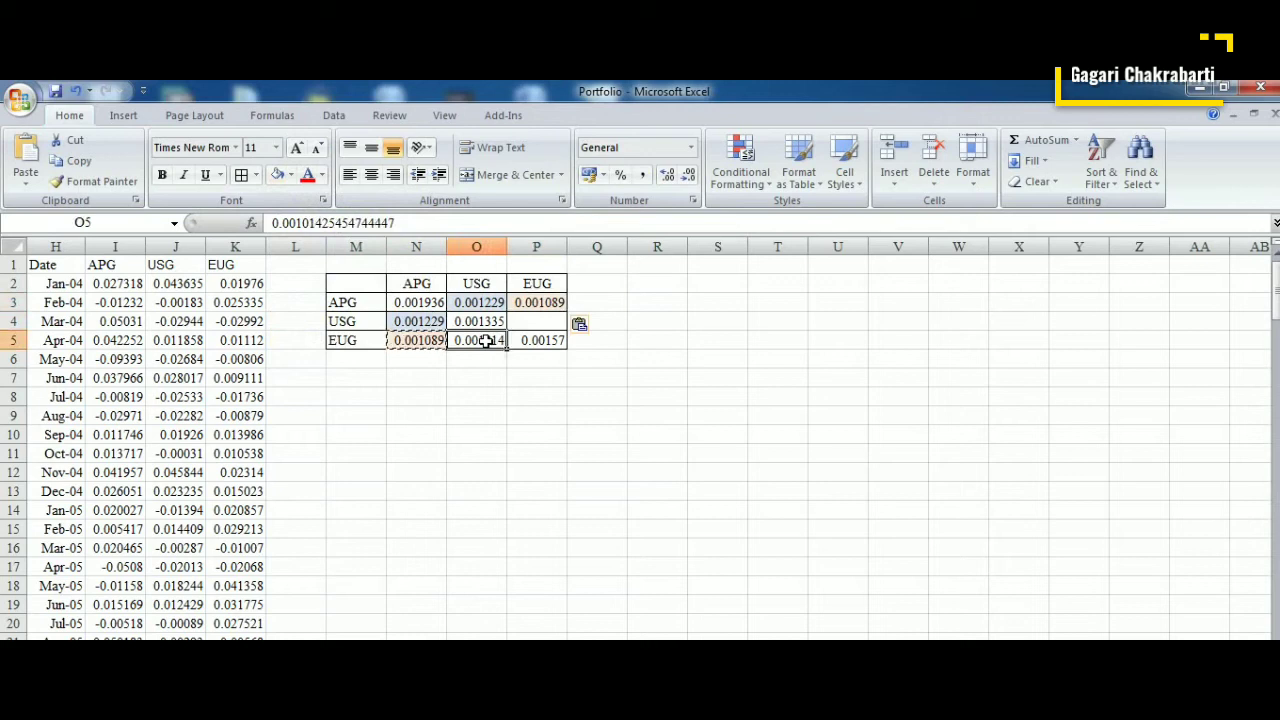
{"action": "left_click", "coordinate": [289, 175]}
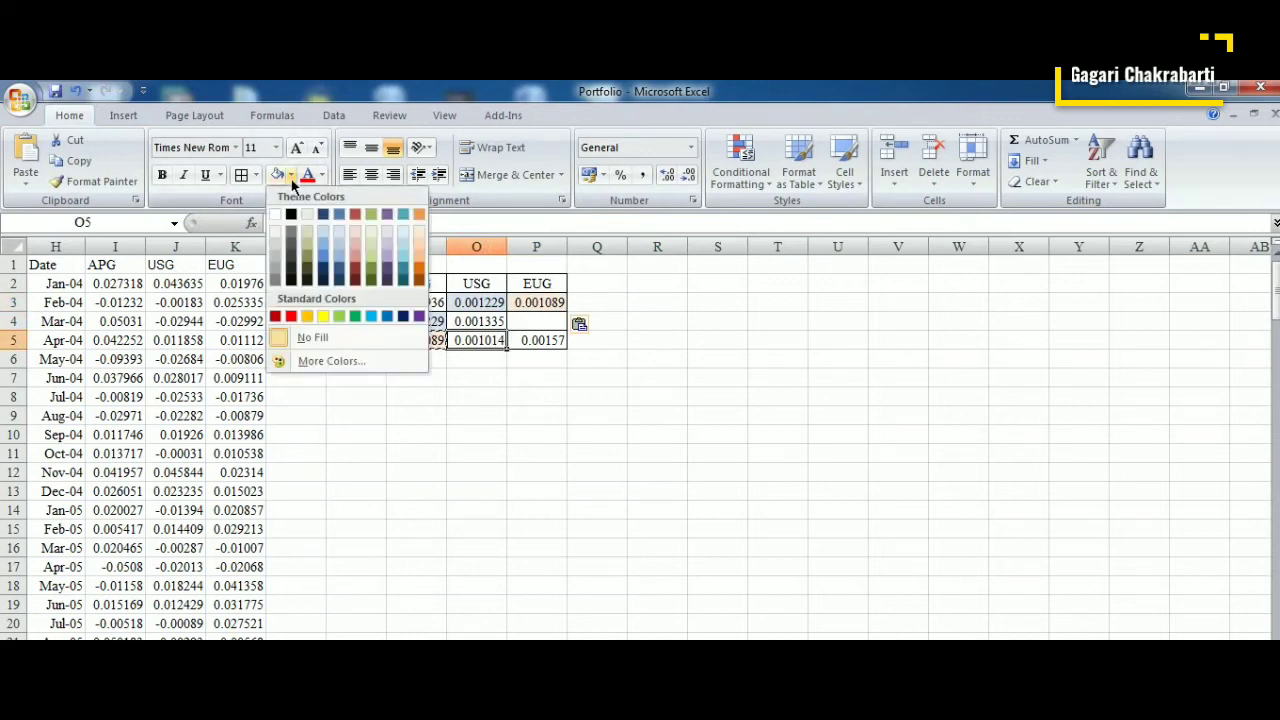
{"action": "left_click", "coordinate": [367, 231]}
{"action": "key", "text": "ctrl+c"}
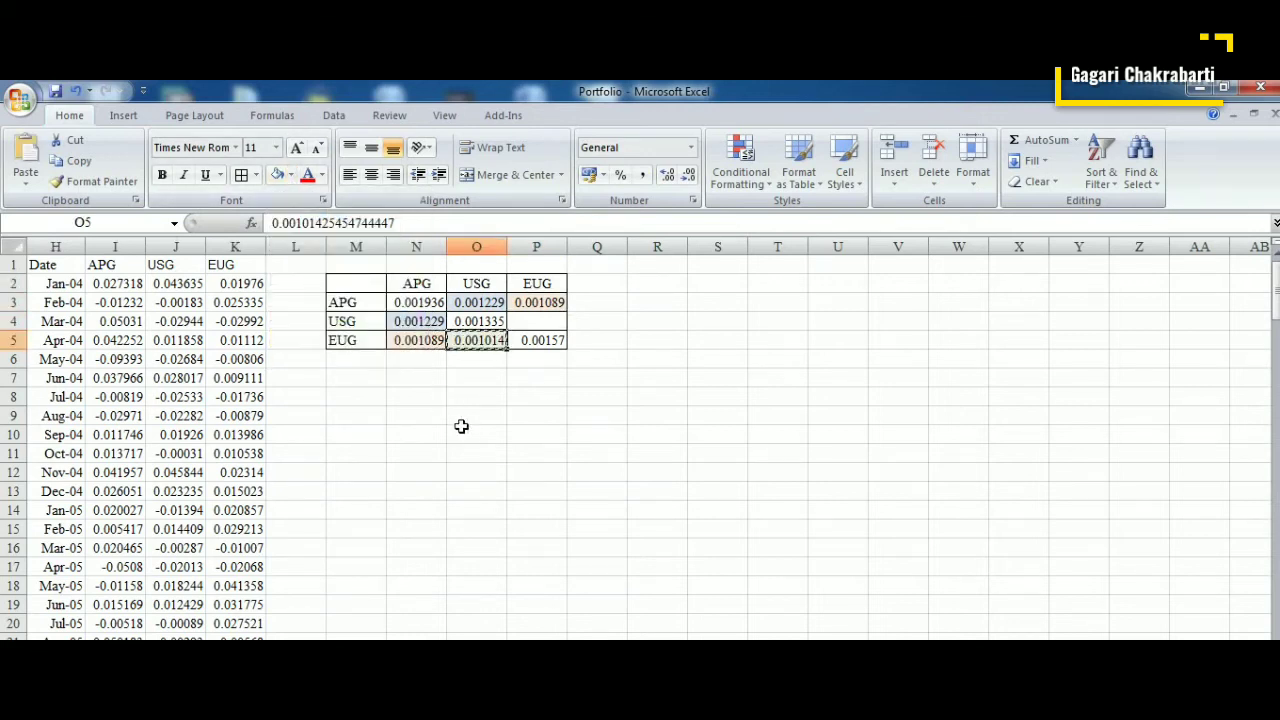
{"action": "left_click", "coordinate": [527, 323]}
{"action": "key", "text": "ctrl+v"}
{"action": "left_click", "coordinate": [476, 377]}
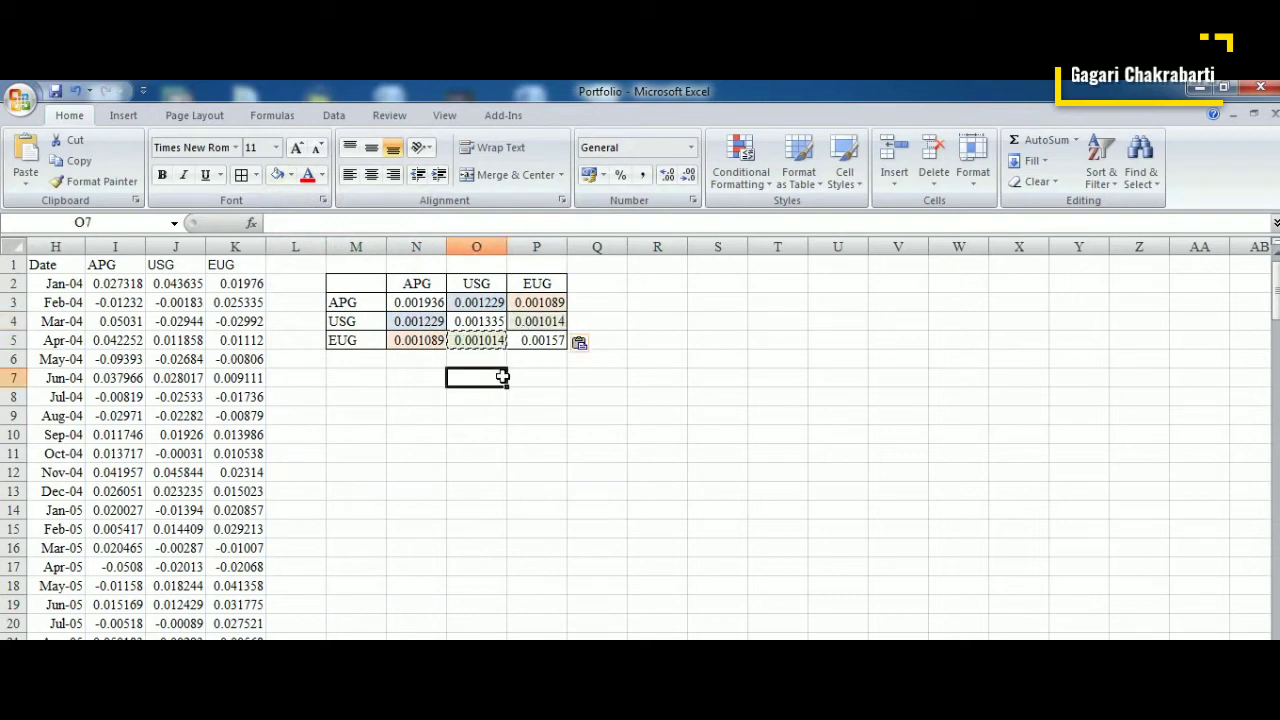
{"action": "key", "text": "Escape"}
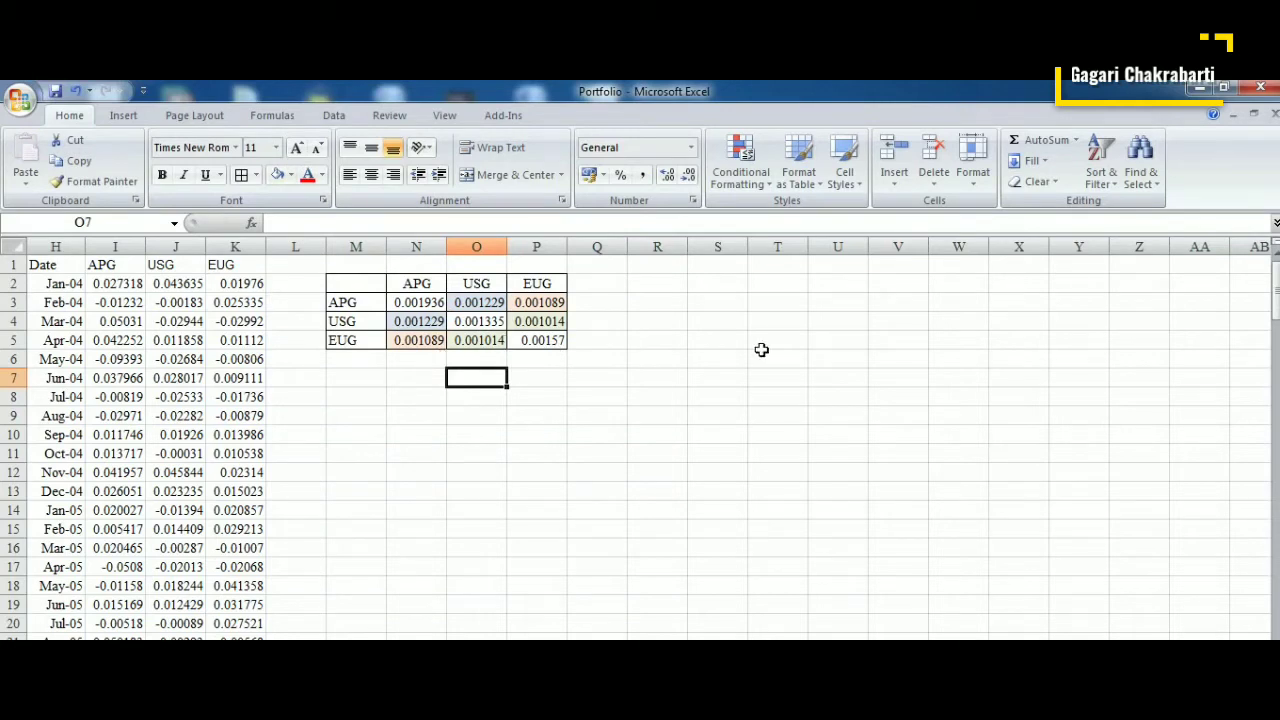
Step: Enter the column heading weight in cell S2, beside the variance-covariance matrix
{"action": "left_click", "coordinate": [672, 284]}
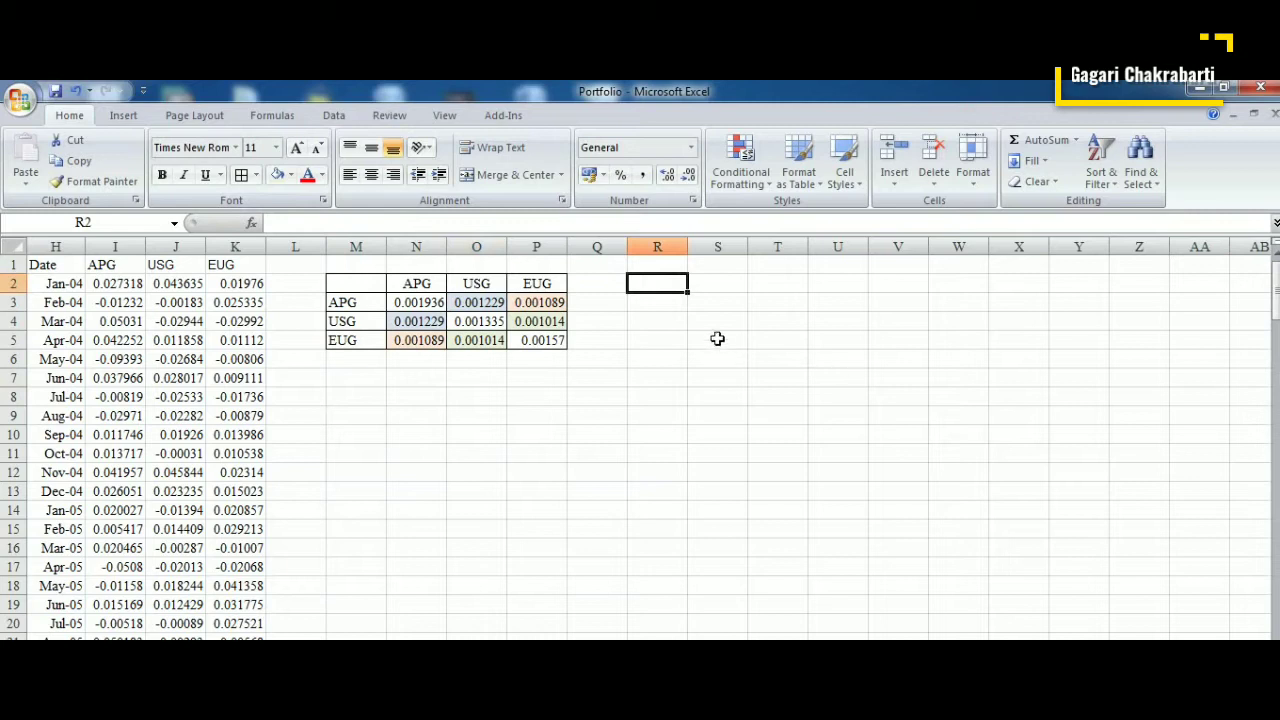
{"action": "left_click", "coordinate": [726, 282]}
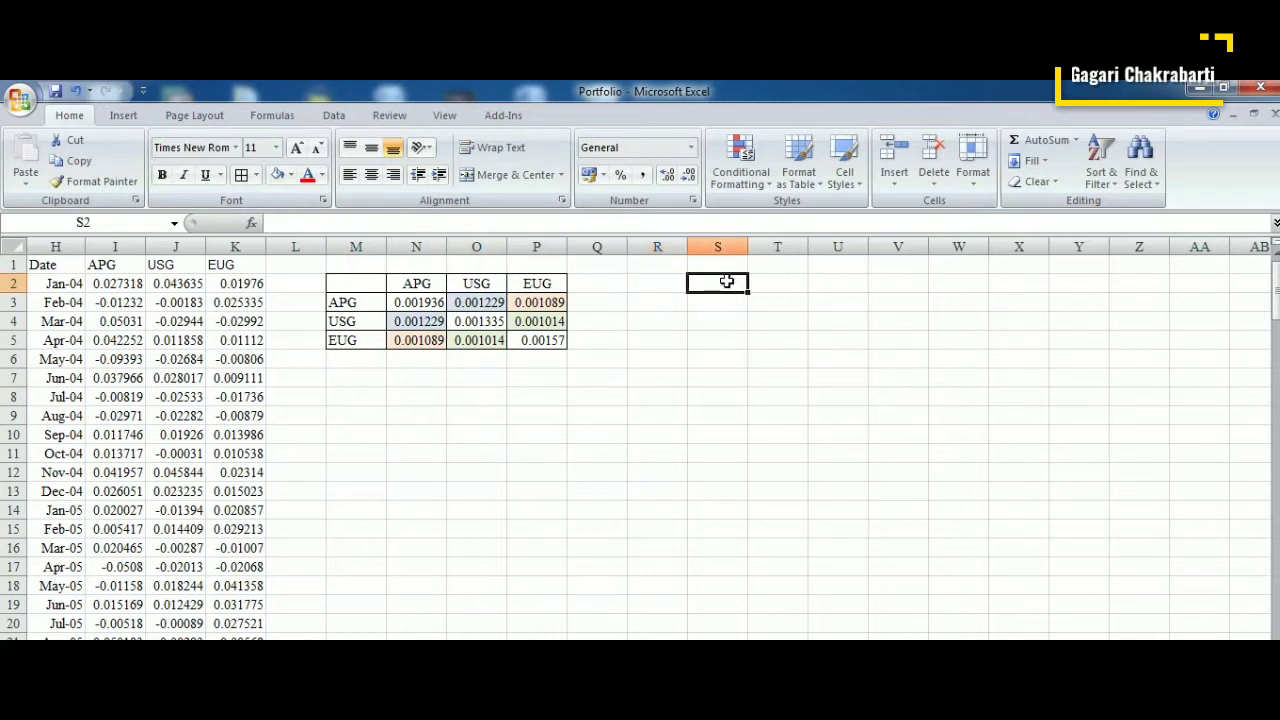
{"action": "type", "text": "weight"}
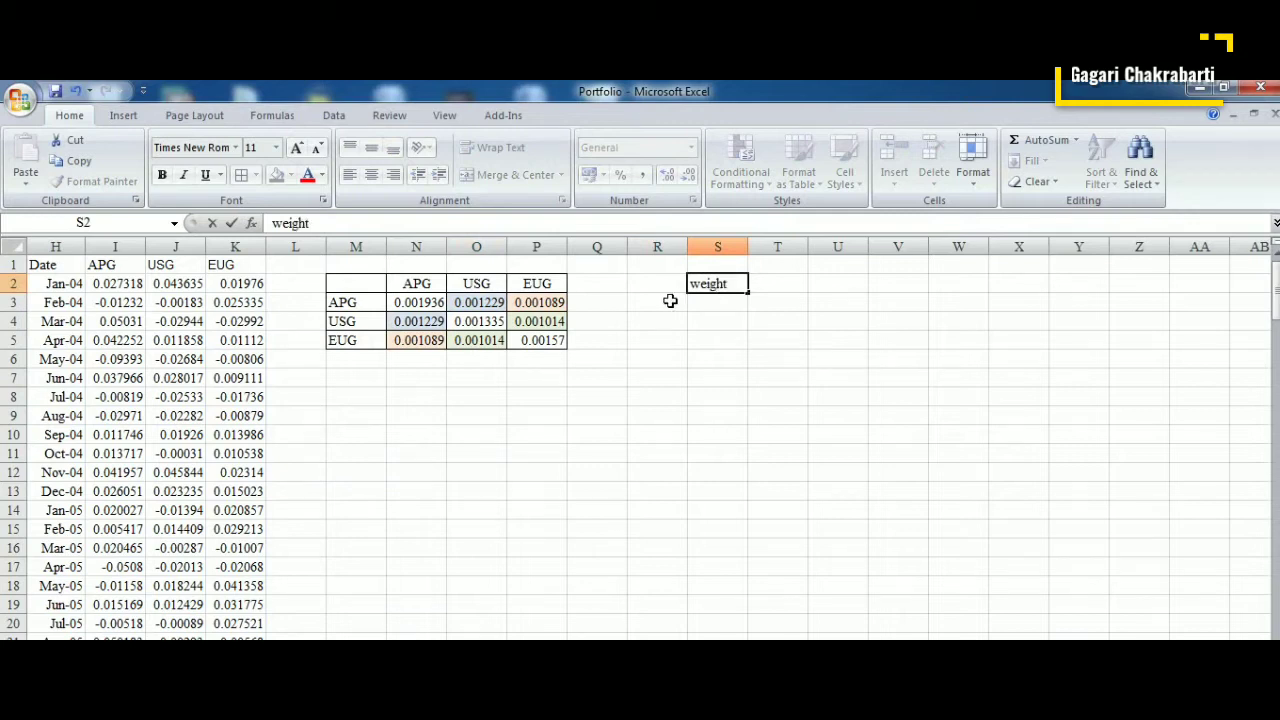
{"action": "left_click", "coordinate": [668, 298]}
Step: Copy the APG, USG and EUG headings from I1:K1, paste them transposed into R3:R5 and centre them
{"action": "left_click", "coordinate": [128, 265]}
{"action": "left_click_drag", "start_coordinate": [128, 265], "coordinate": [222, 266]}
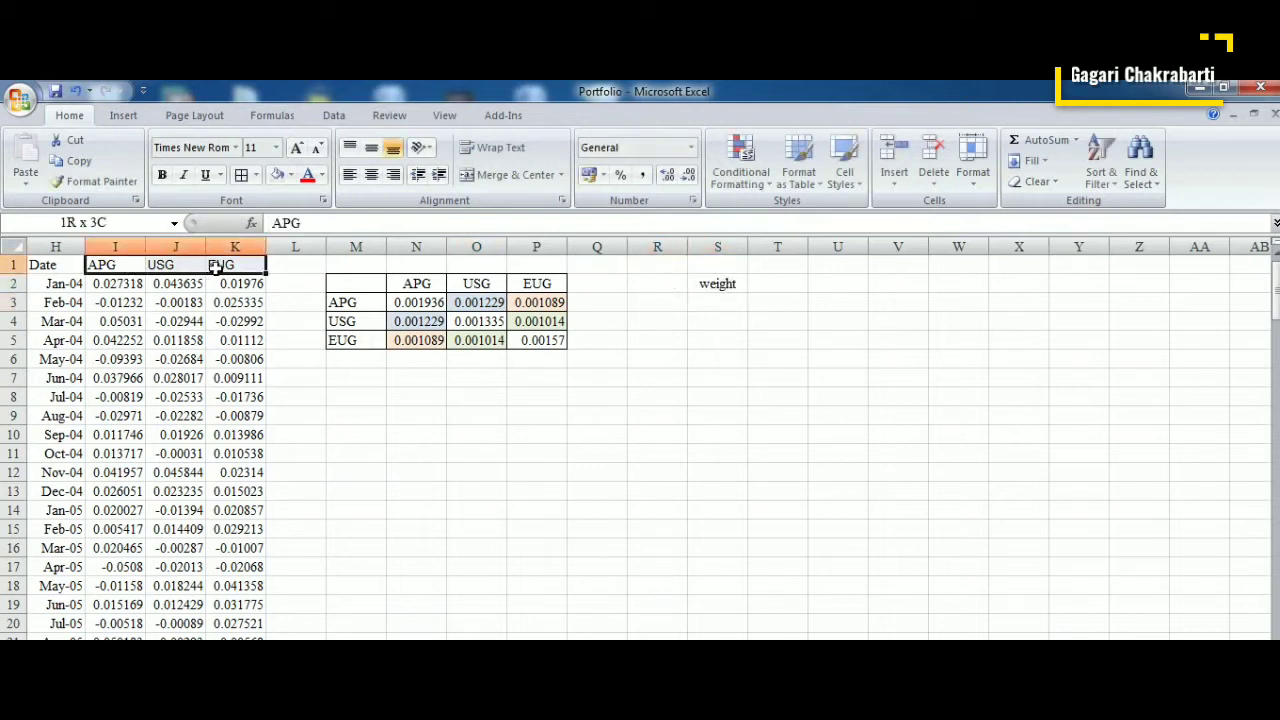
{"action": "key", "text": "ctrl+c"}
{"action": "left_click", "coordinate": [634, 300]}
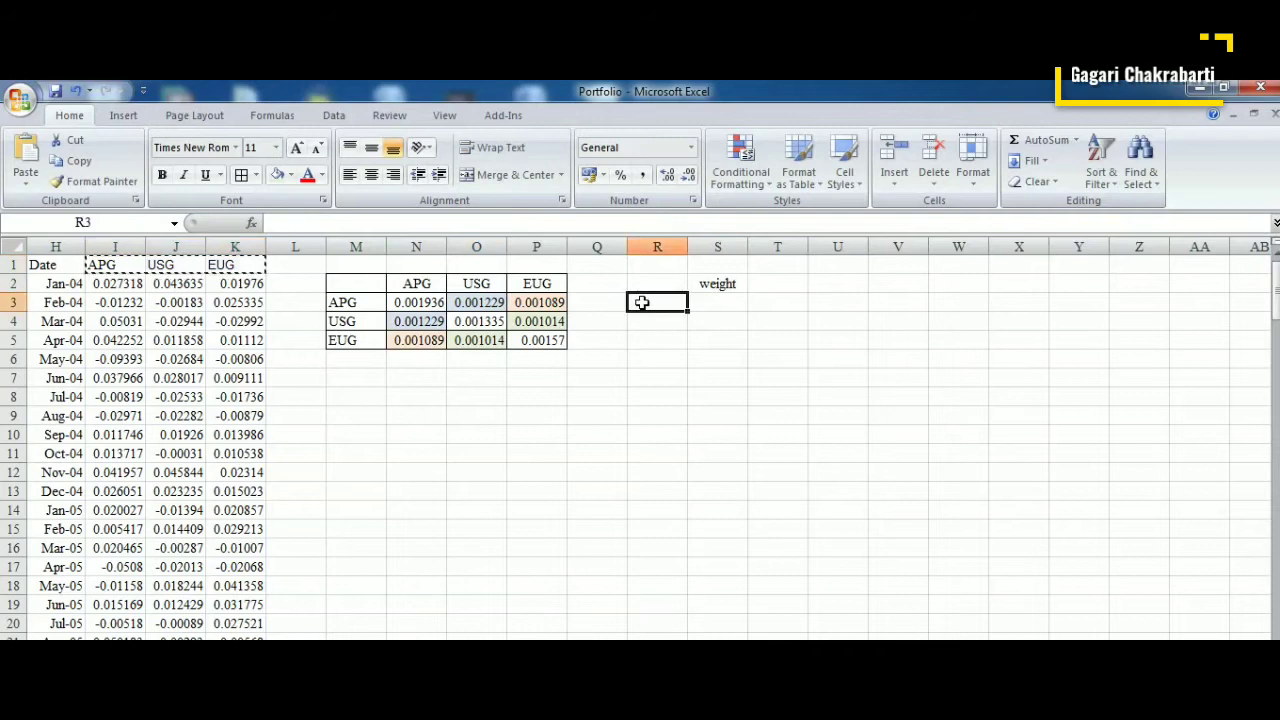
{"action": "left_click", "coordinate": [23, 187]}
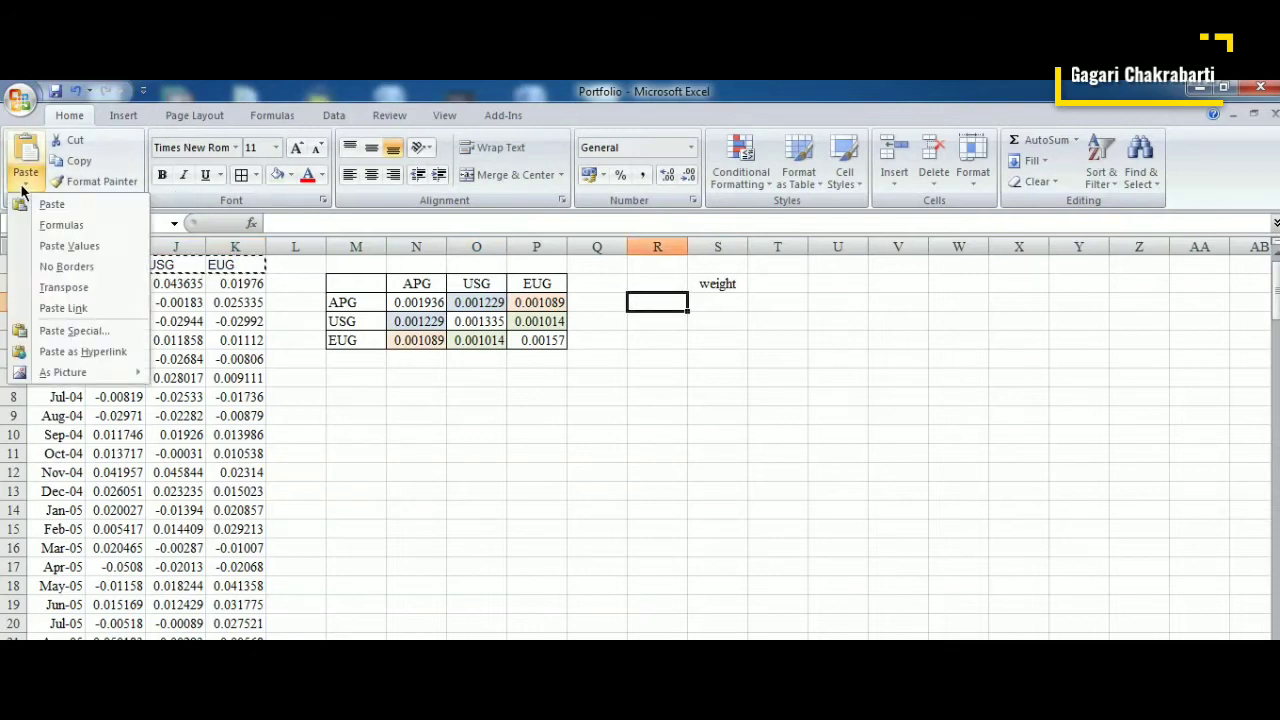
{"action": "left_click", "coordinate": [63, 287]}
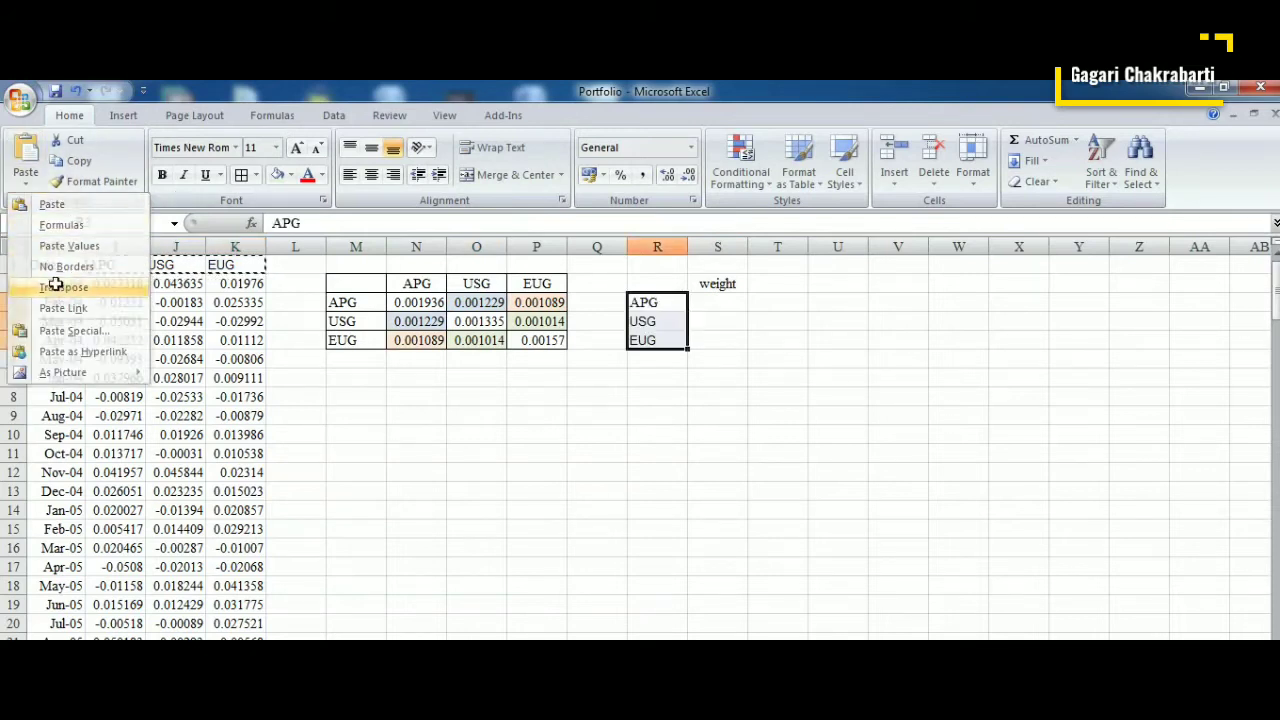
{"action": "left_click", "coordinate": [370, 176]}
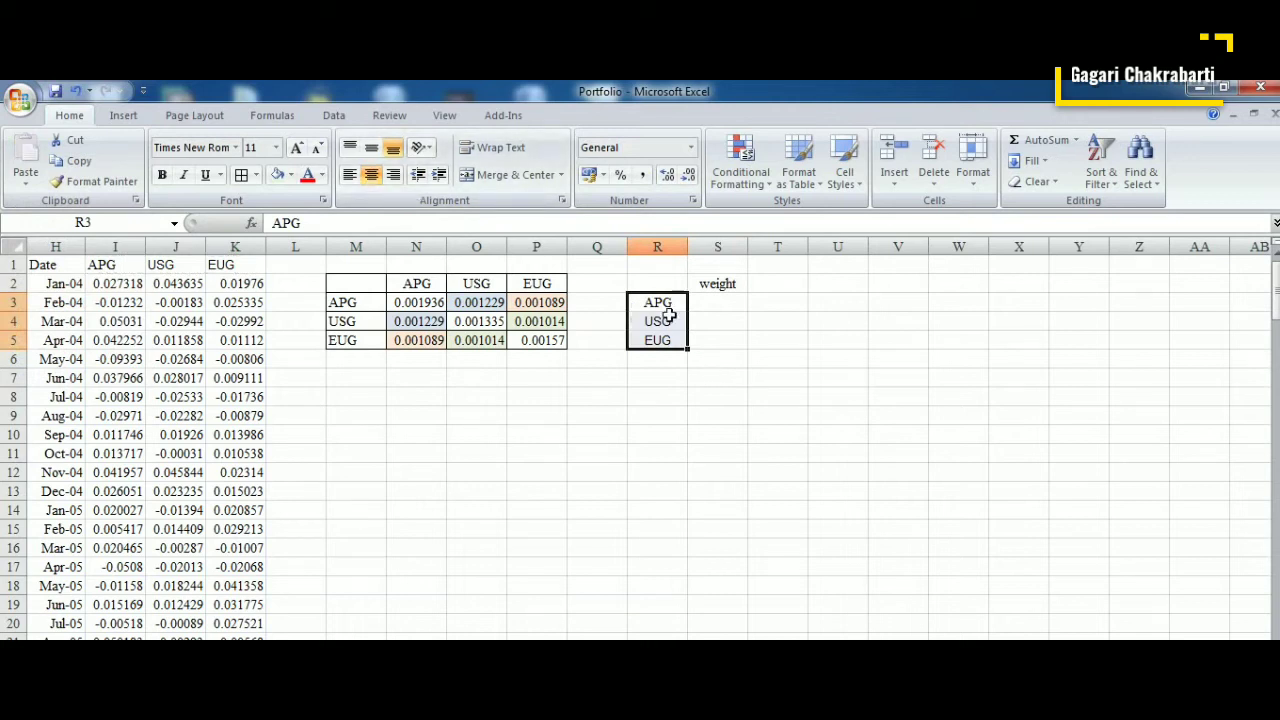
Step: Enter the equal weight =1/3 for APG in S3 and fill it down to S5
{"action": "left_click", "coordinate": [726, 305]}
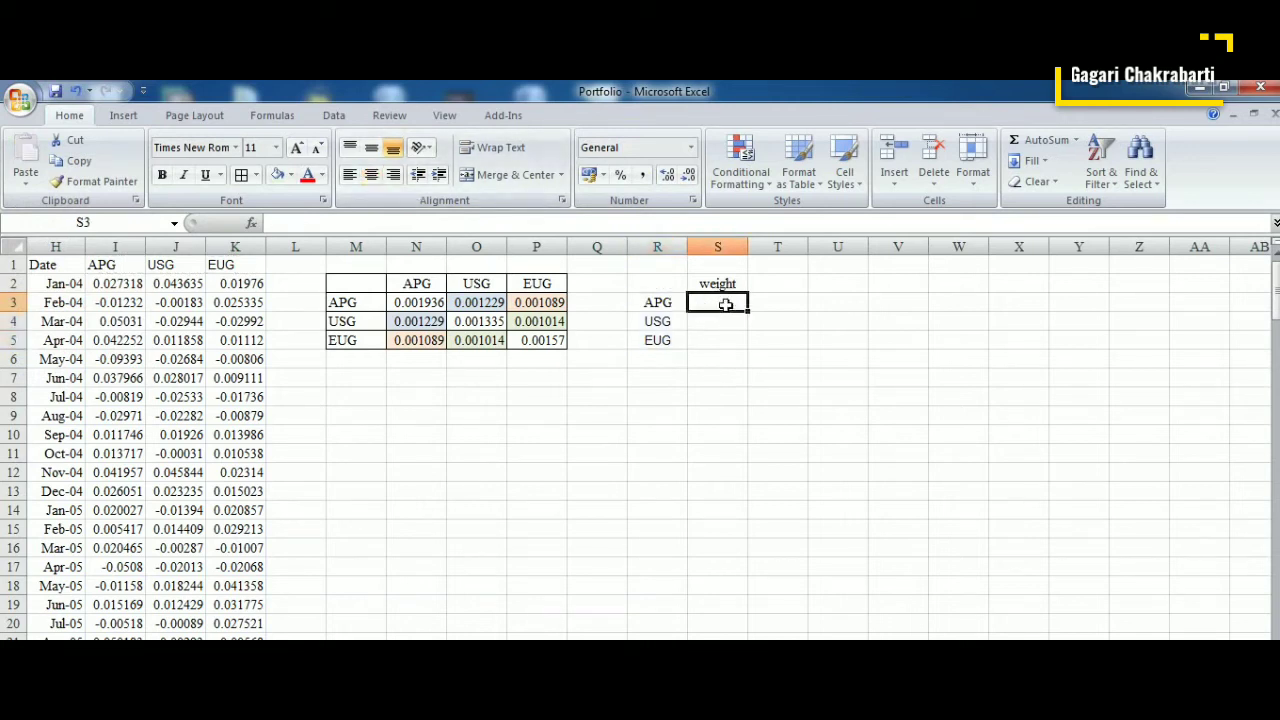
{"action": "type", "text": "=1/3"}
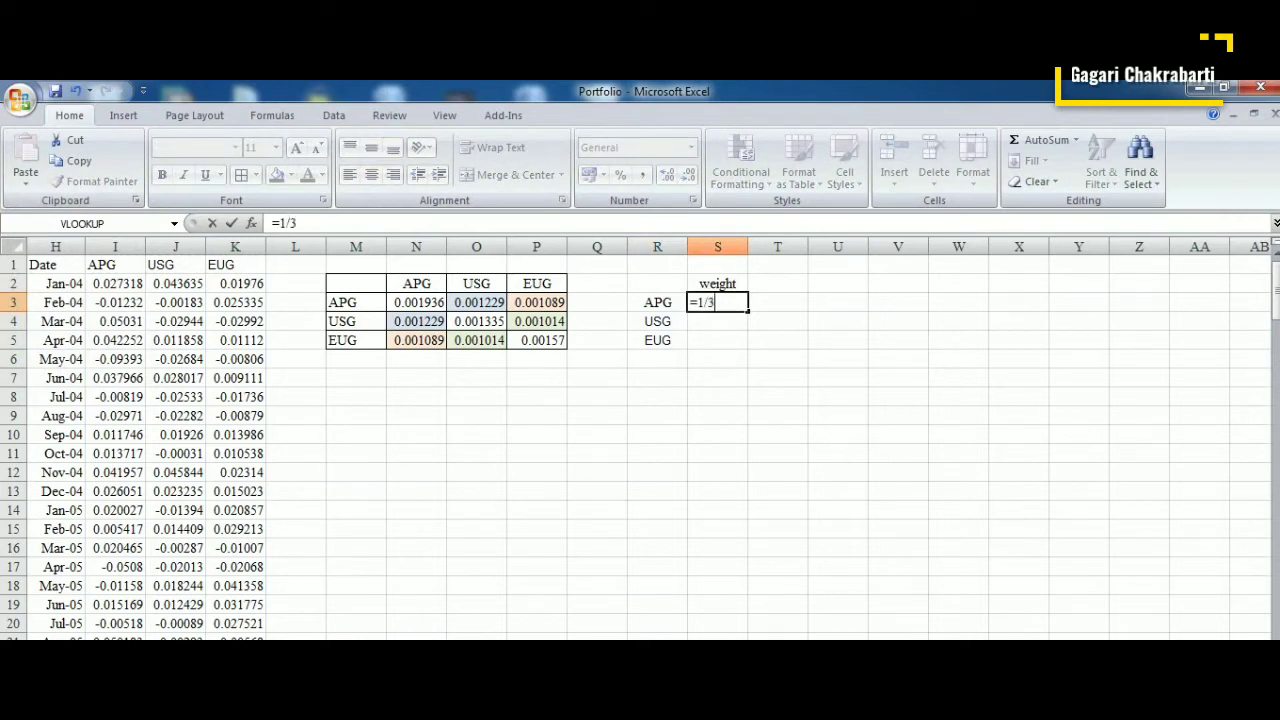
{"action": "left_click", "coordinate": [727, 321]}
{"action": "left_click", "coordinate": [730, 302]}
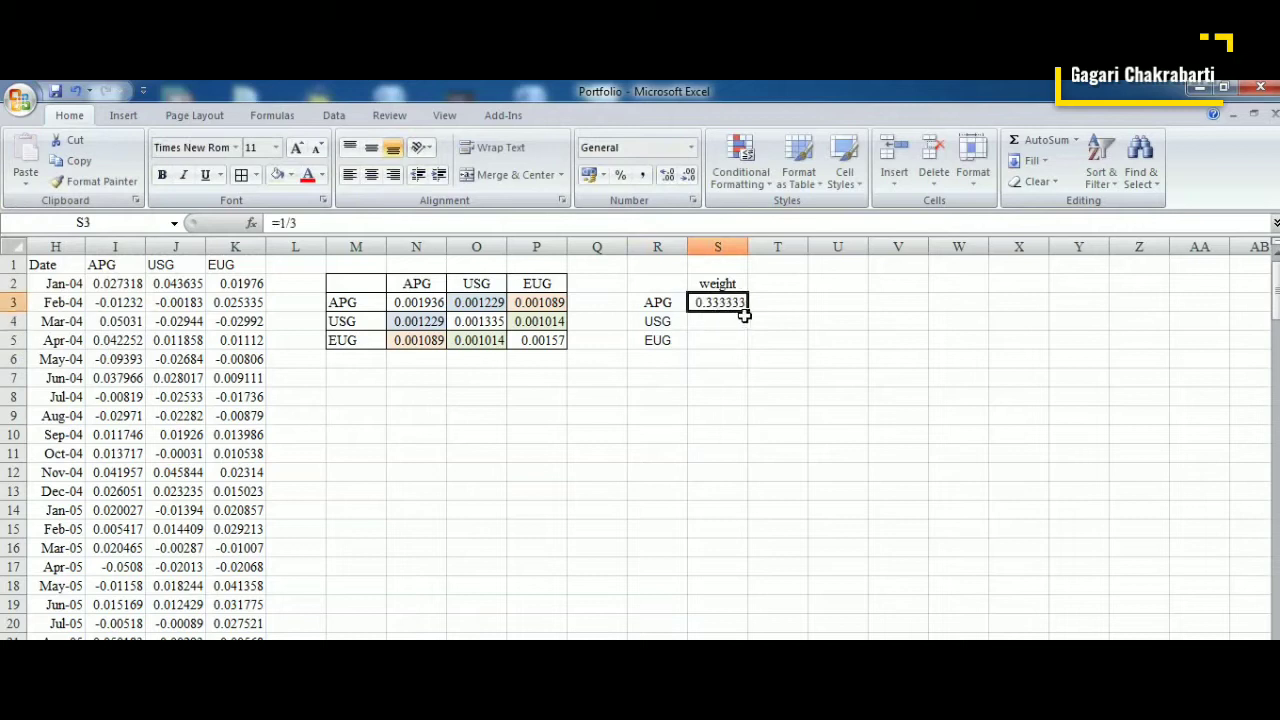
{"action": "key", "text": "ctrl+c"}
{"action": "left_click_drag", "start_coordinate": [745, 339], "coordinate": [748, 342]}
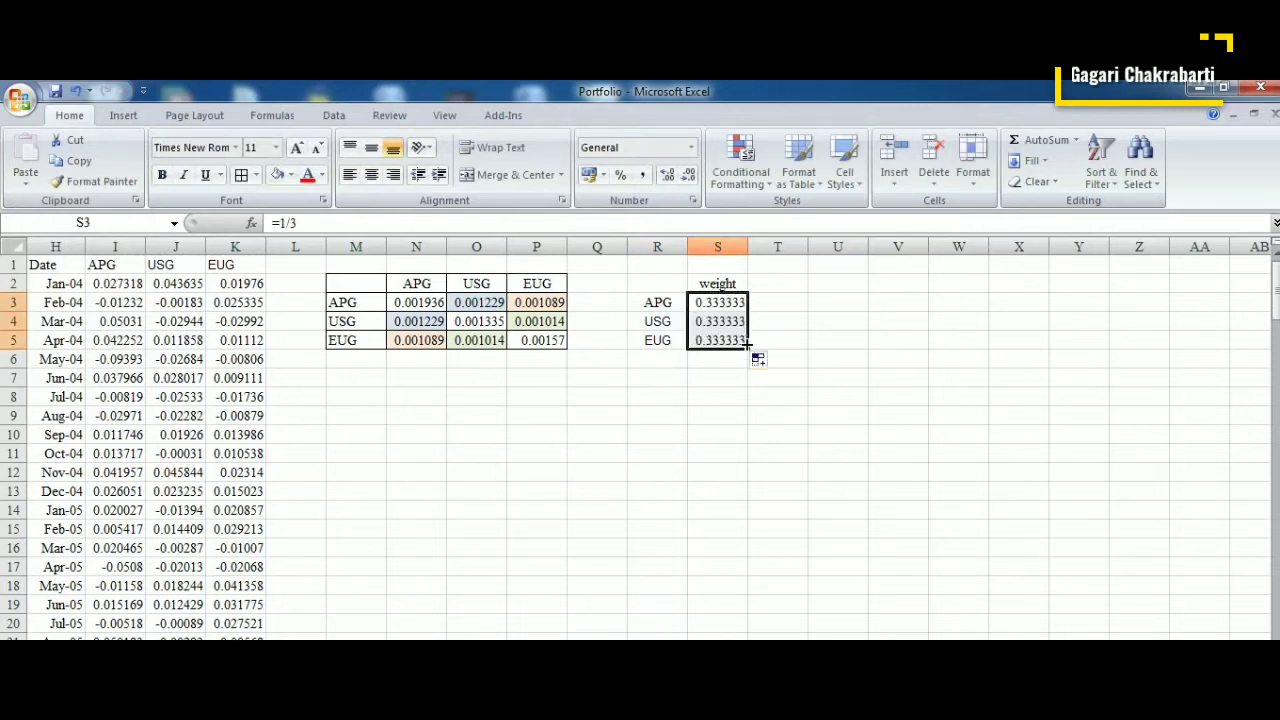
Step: Total the three weights in S6 with =SUM(S3:S5)
{"action": "left_click", "coordinate": [730, 360]}
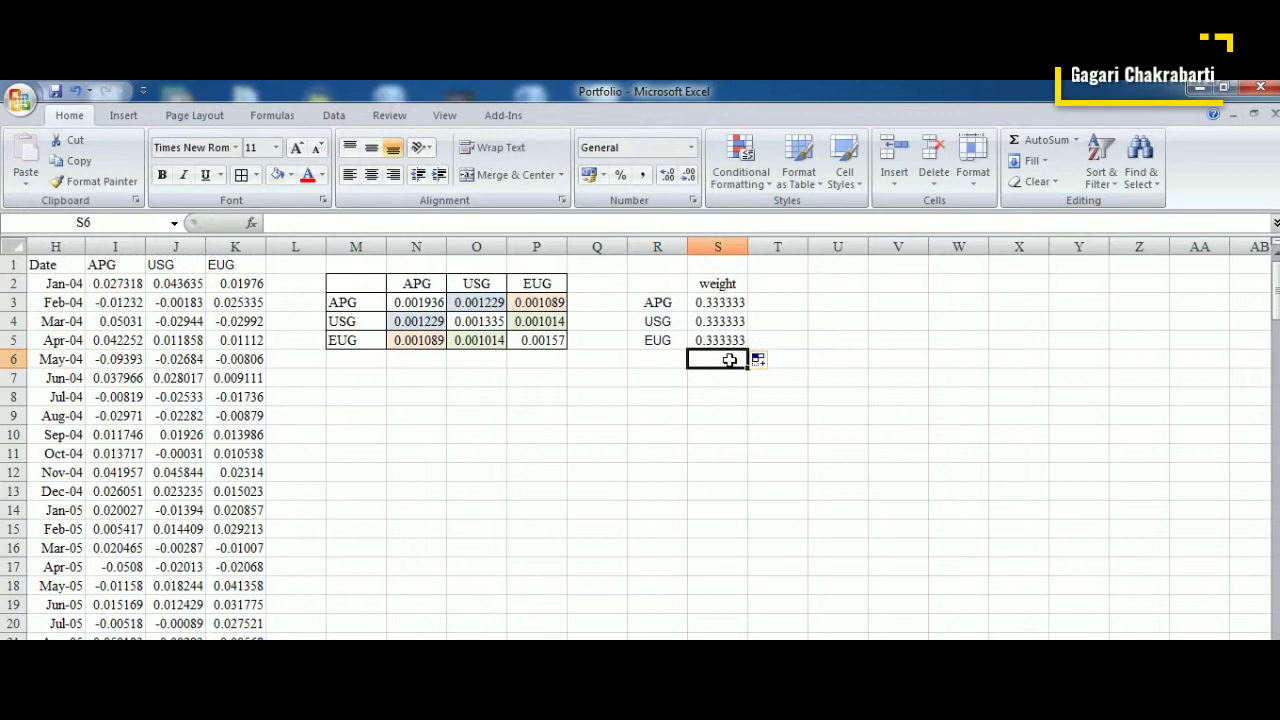
{"action": "type", "text": "=s"}
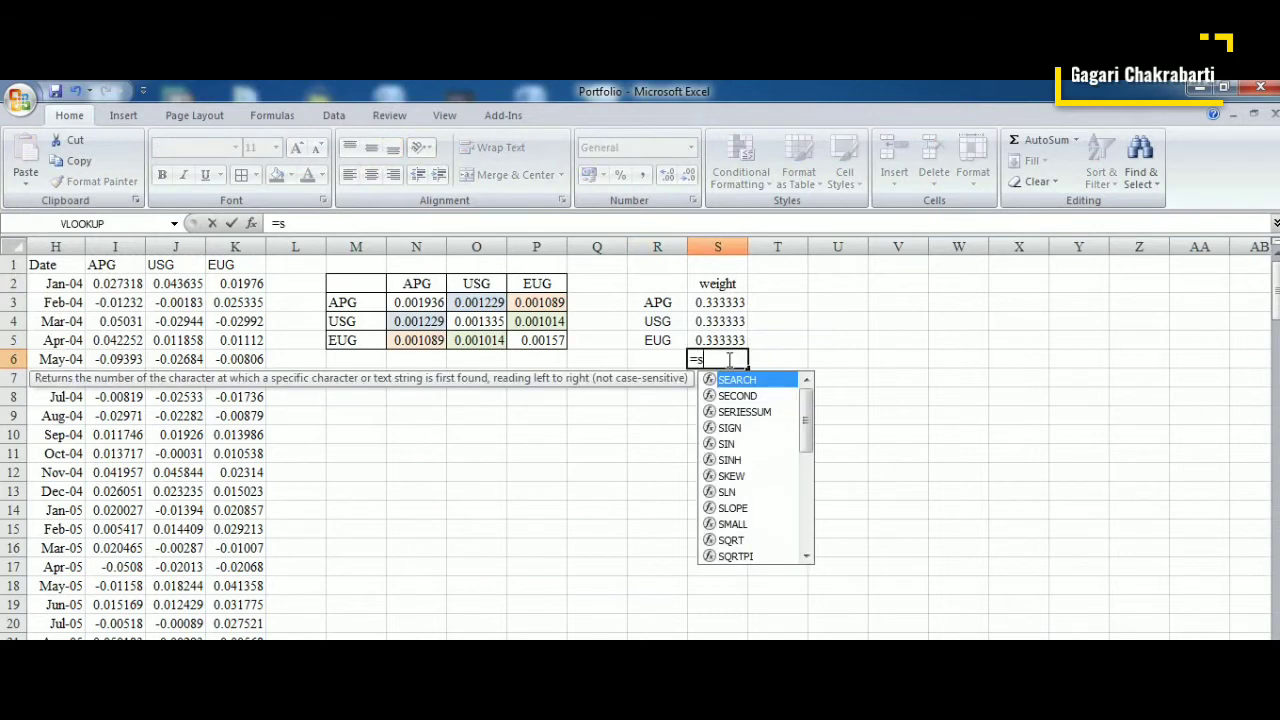
{"action": "type", "text": "u"}
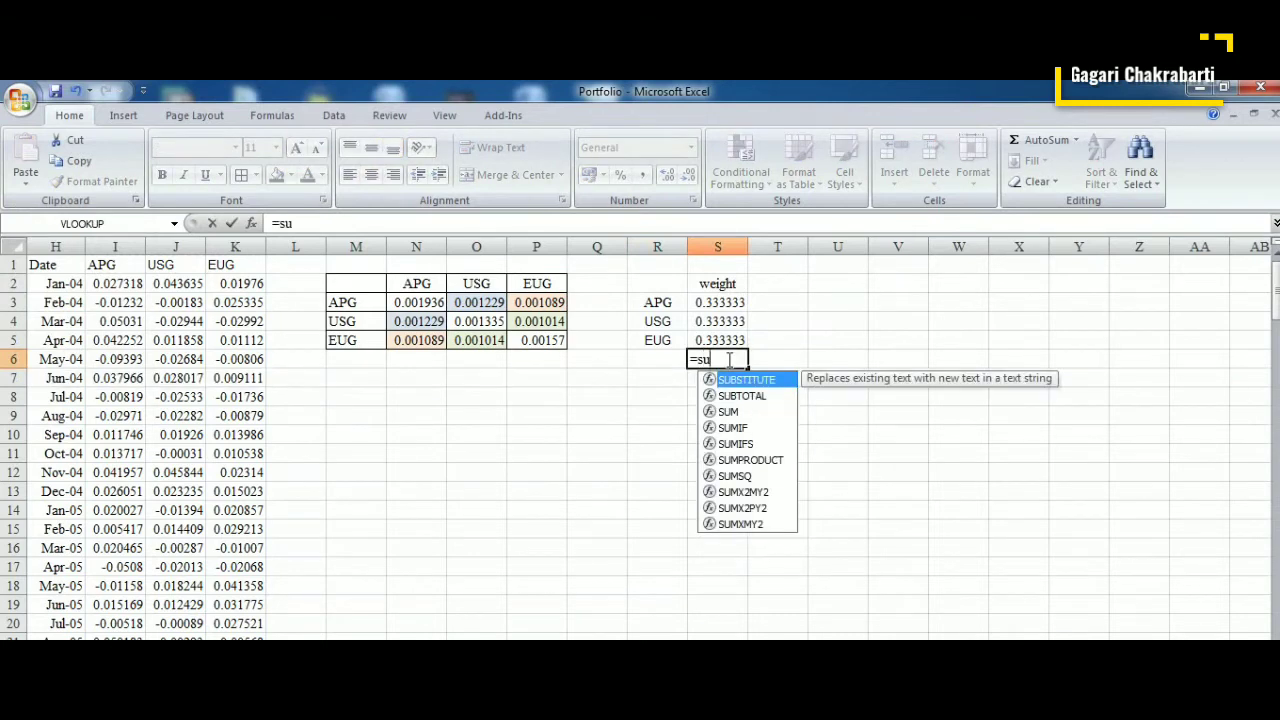
{"action": "type", "text": "m"}
{"action": "double_click", "coordinate": [740, 382]}
{"action": "left_click_drag", "start_coordinate": [727, 311], "coordinate": [725, 335]}
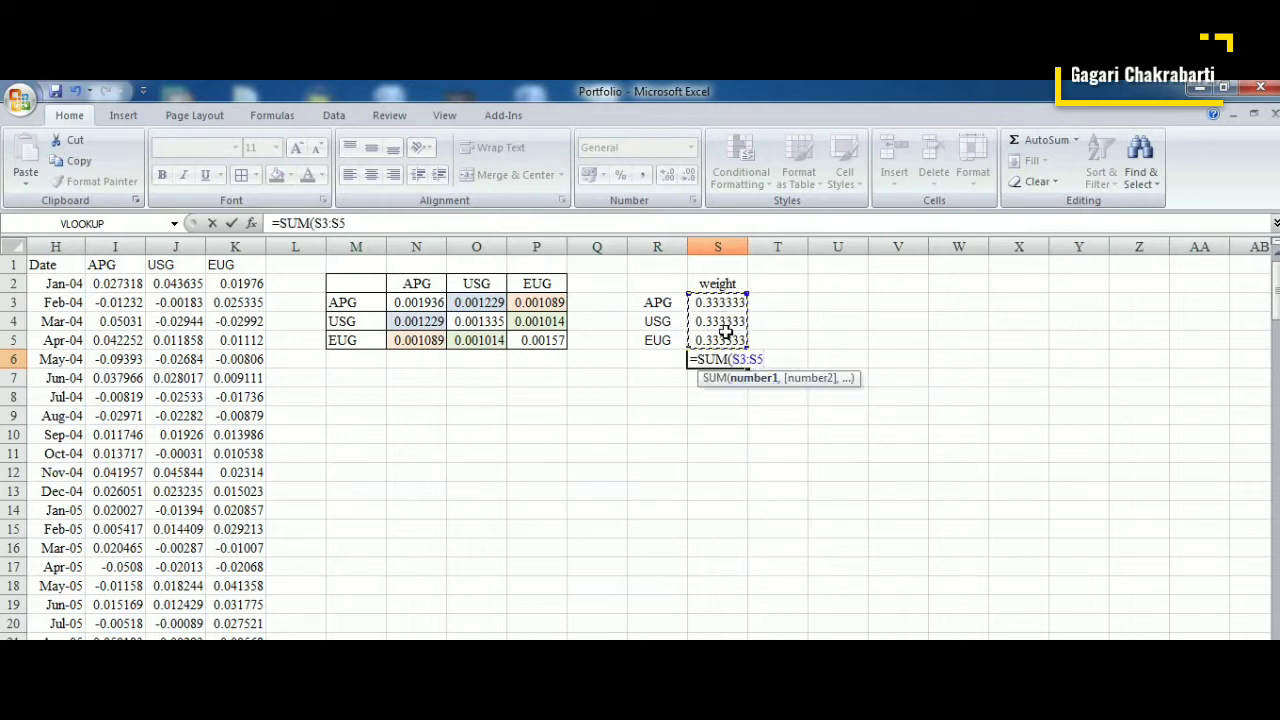
{"action": "key", "text": "Return"}
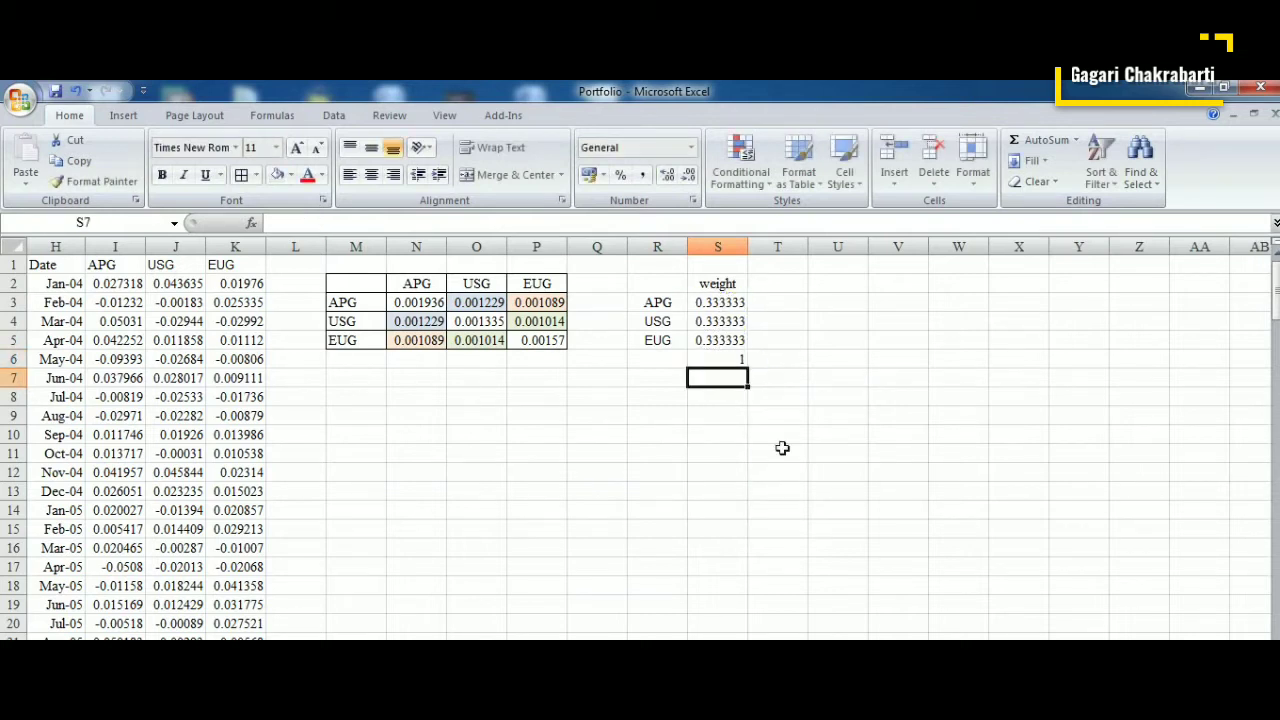
Step: Centre the weight total in S6 and shade the cell light green
{"action": "left_click", "coordinate": [720, 362]}
{"action": "left_click", "coordinate": [374, 177]}
{"action": "left_click", "coordinate": [278, 176]}
{"action": "left_click", "coordinate": [599, 420]}
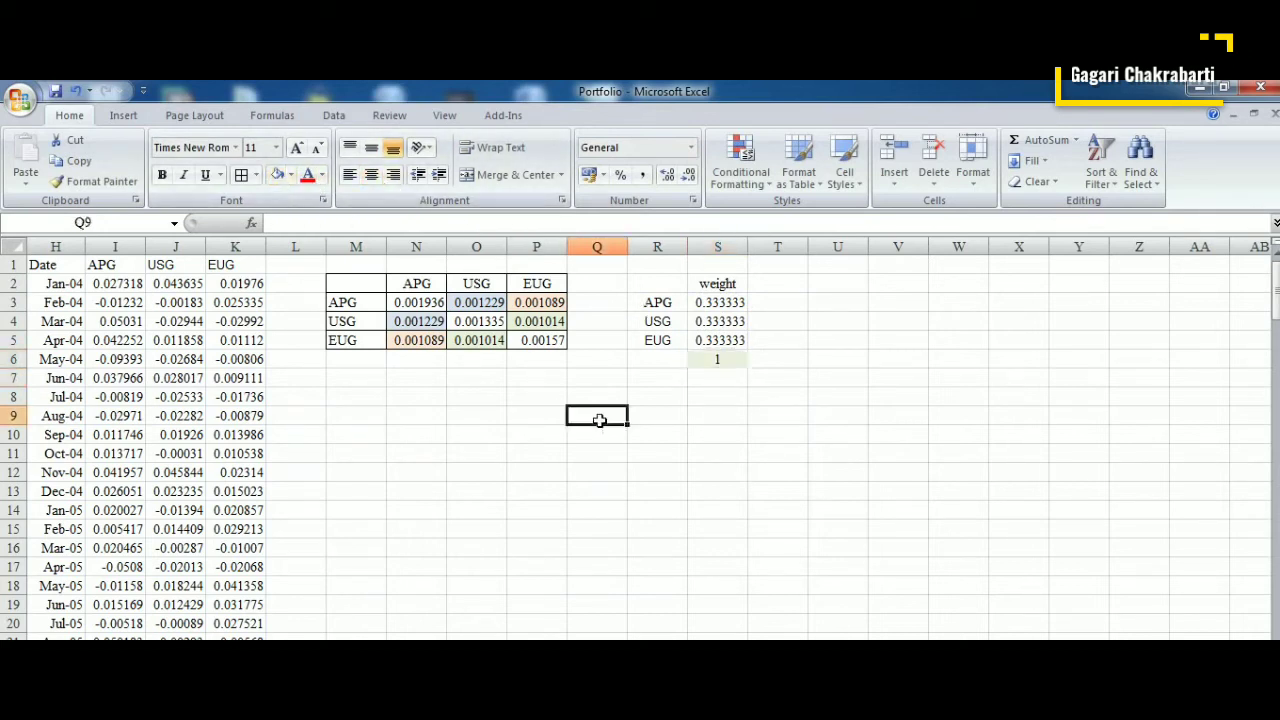
{"action": "left_click", "coordinate": [720, 357]}
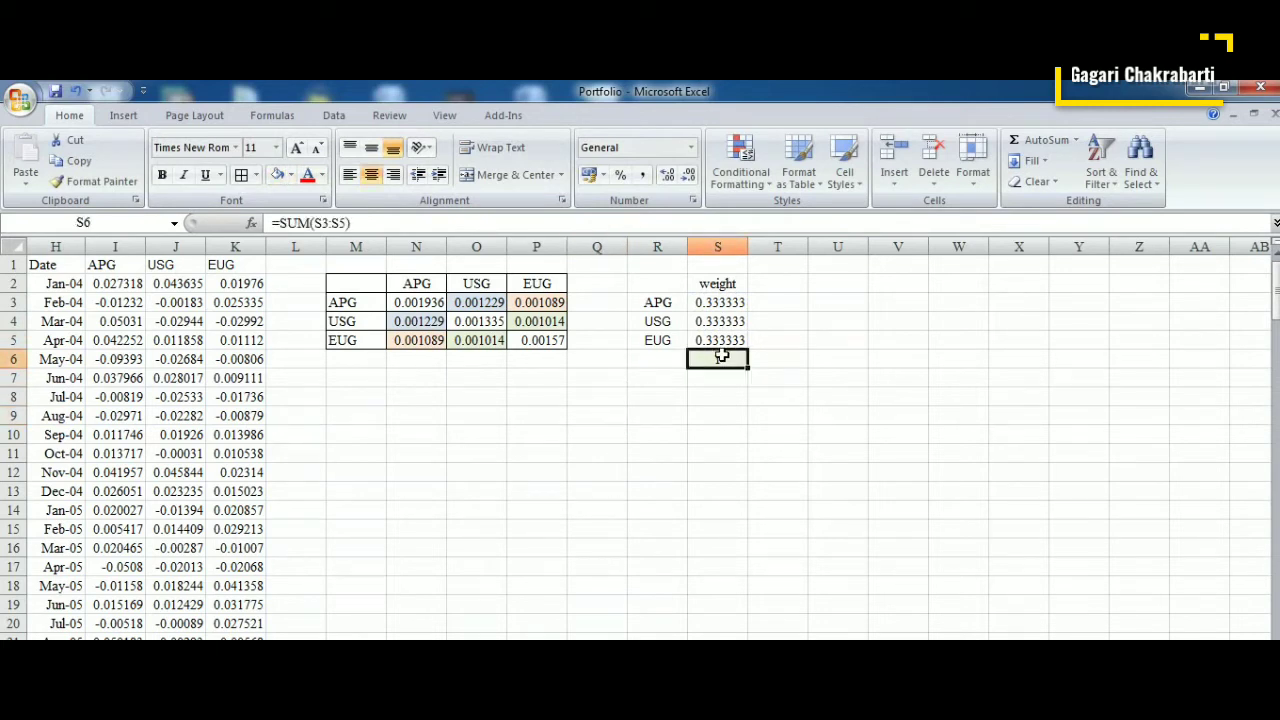
Step: Label cell R9 PF_risk and cell R10 PF_return below the weight table
{"action": "left_click", "coordinate": [676, 420]}
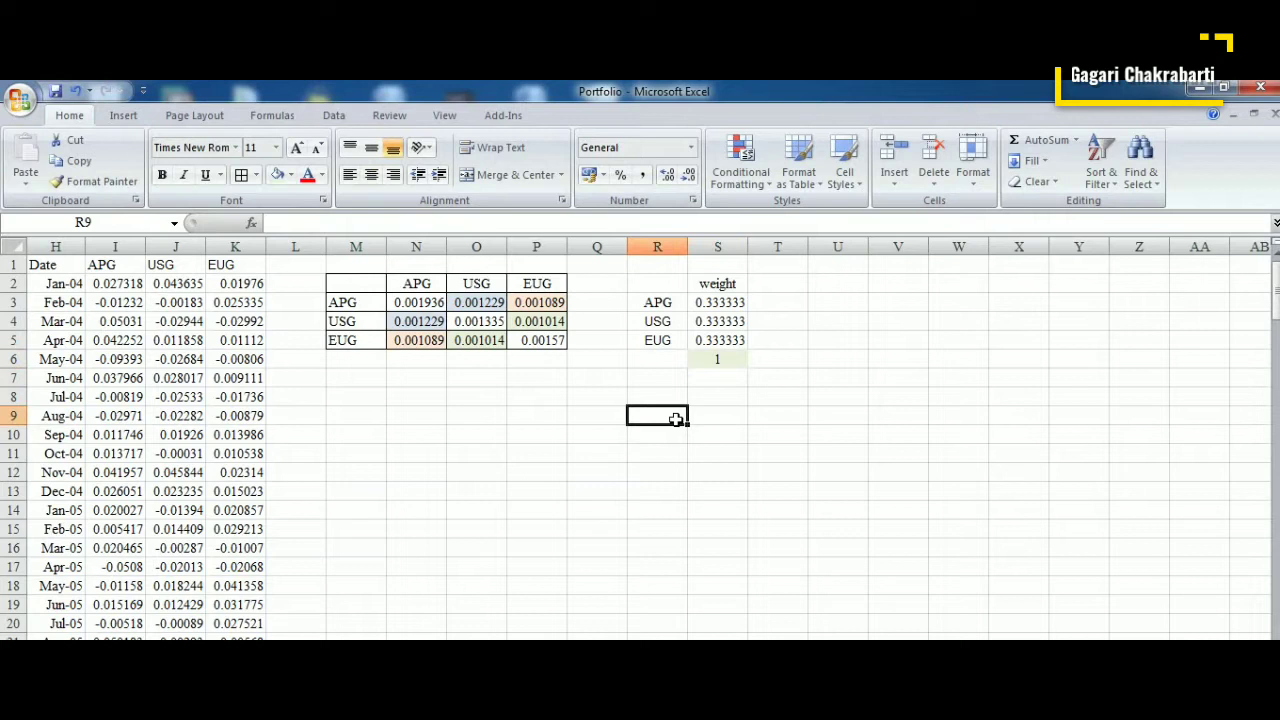
{"action": "type", "text": "PF"}
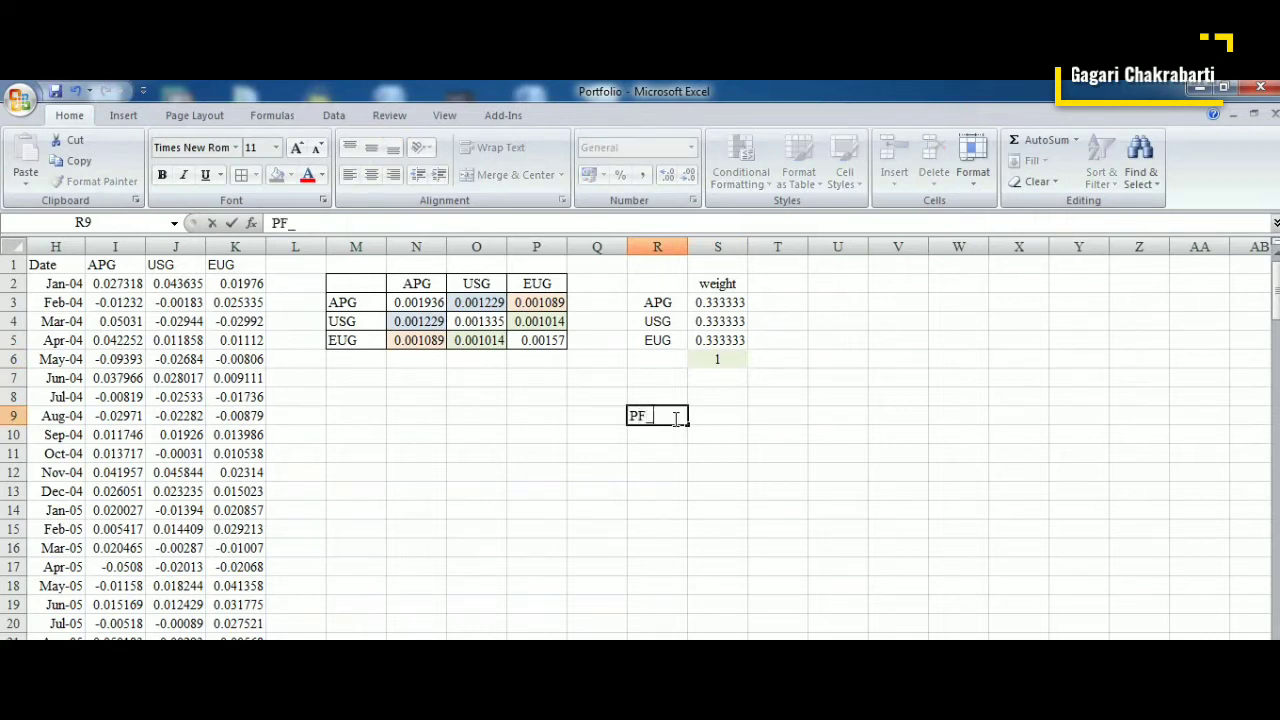
{"action": "type", "text": "_risk"}
{"action": "left_click", "coordinate": [661, 438]}
{"action": "type", "text": "PF_"}
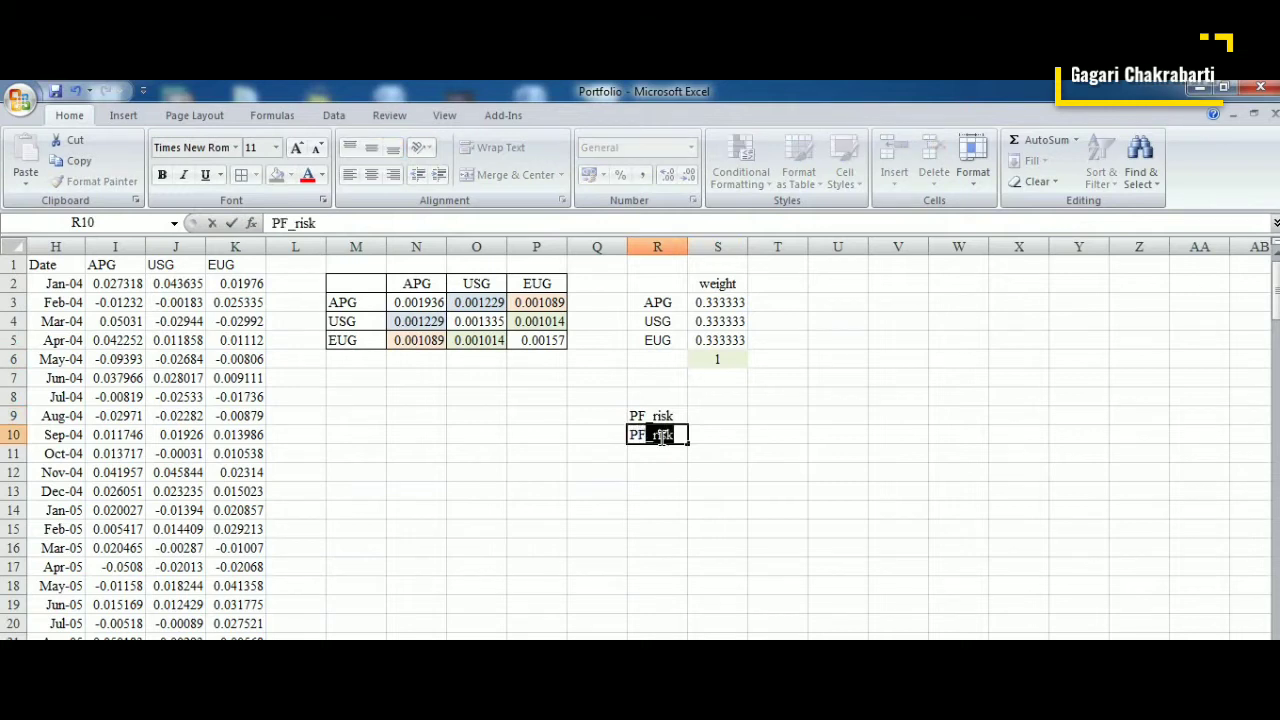
{"action": "type", "text": "return"}
{"action": "left_click", "coordinate": [743, 396]}
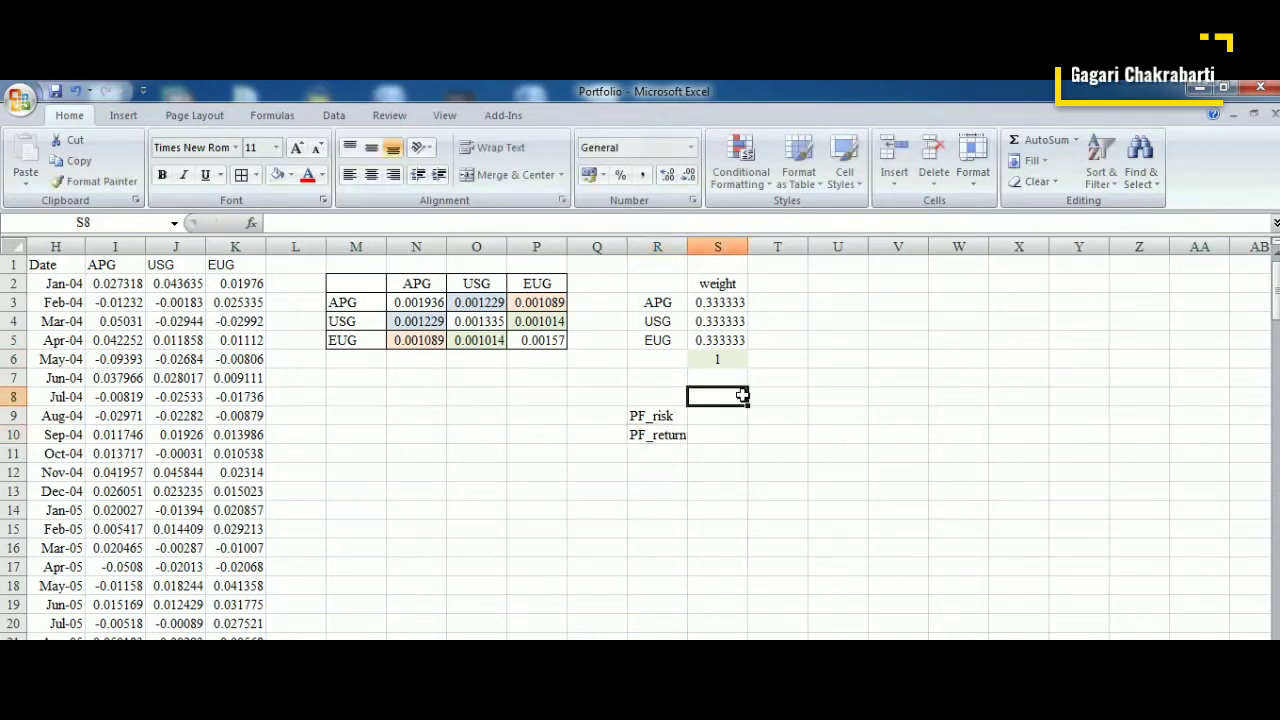
Step: Paste the copied Portfolio risk formula note, =transpose(weight_matrix)X[(var-cov_matrix)Xweight_matrix)], into the sheet starting at U5
{"action": "left_click", "coordinate": [668, 417]}
{"action": "left_click", "coordinate": [727, 415]}
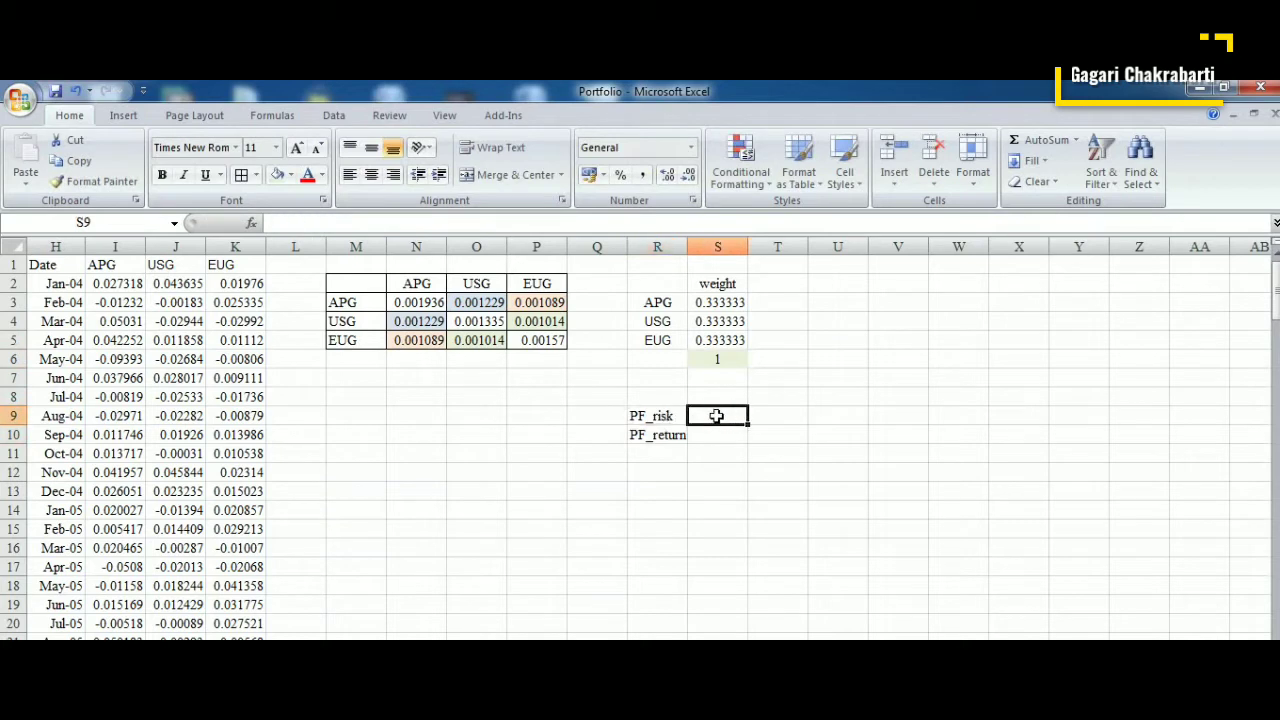
{"action": "left_click", "coordinate": [823, 342]}
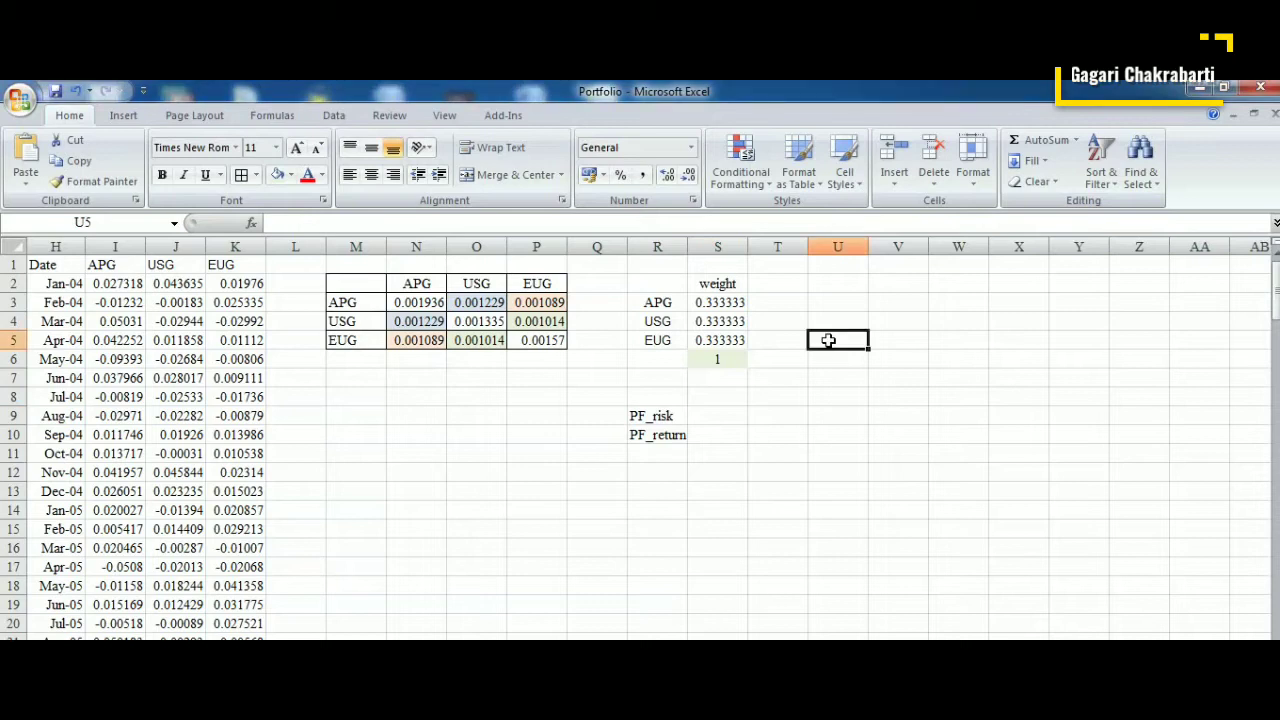
{"action": "key", "text": "ctrl+v"}
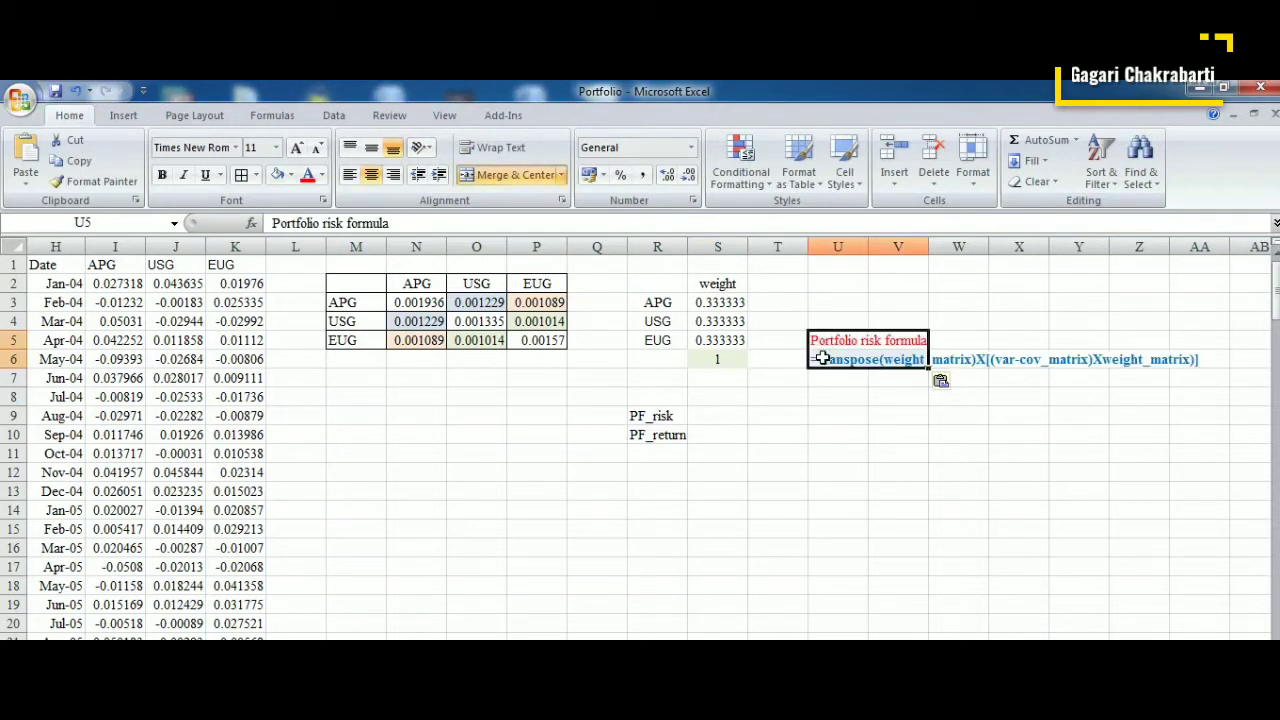
{"action": "left_click", "coordinate": [820, 358]}
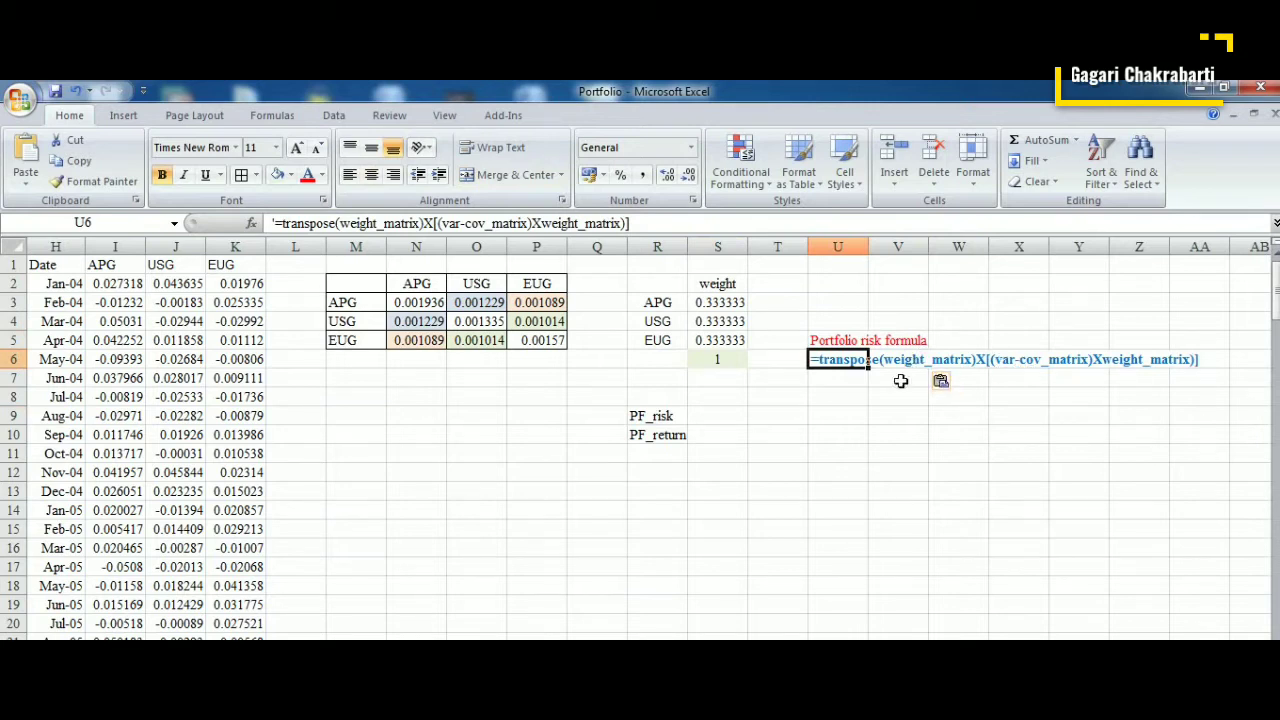
Step: Calculate the portfolio risk in S9 with the array formula =MMULT(TRANSPOSE(S3:S5),MMULT(N3:P5,S3:S5))
{"action": "left_click", "coordinate": [720, 413]}
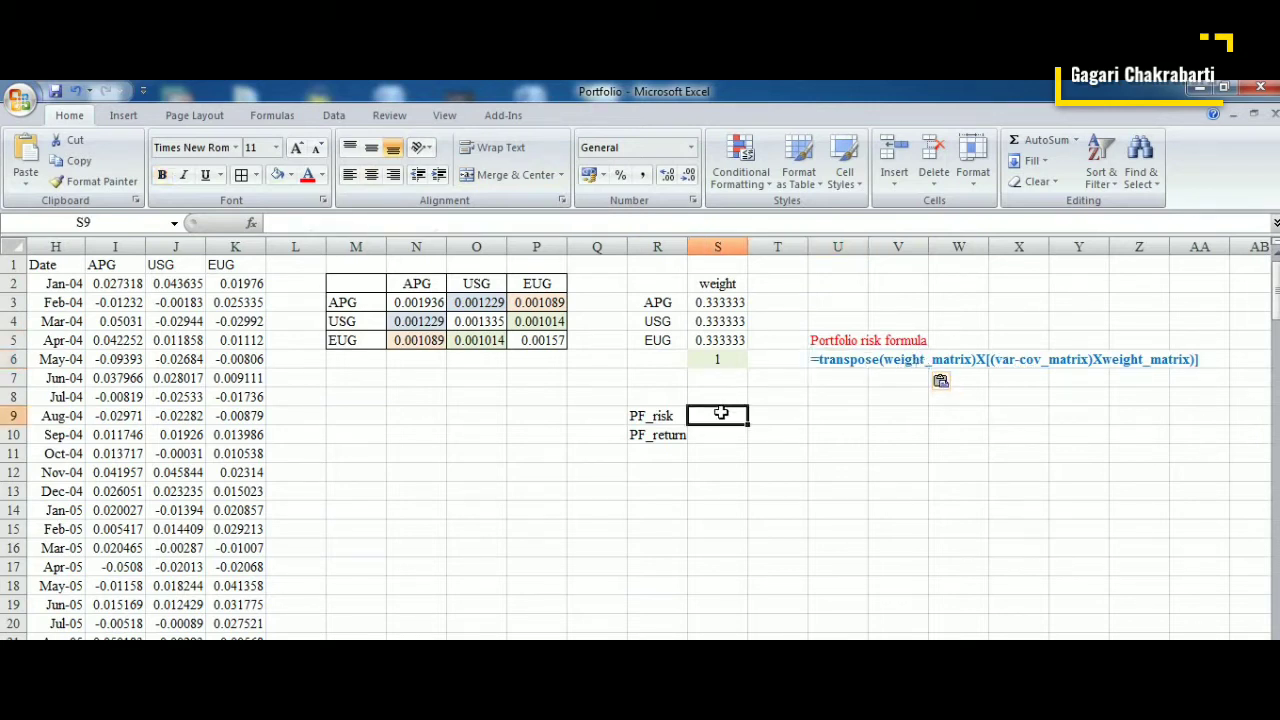
{"action": "type", "text": "="}
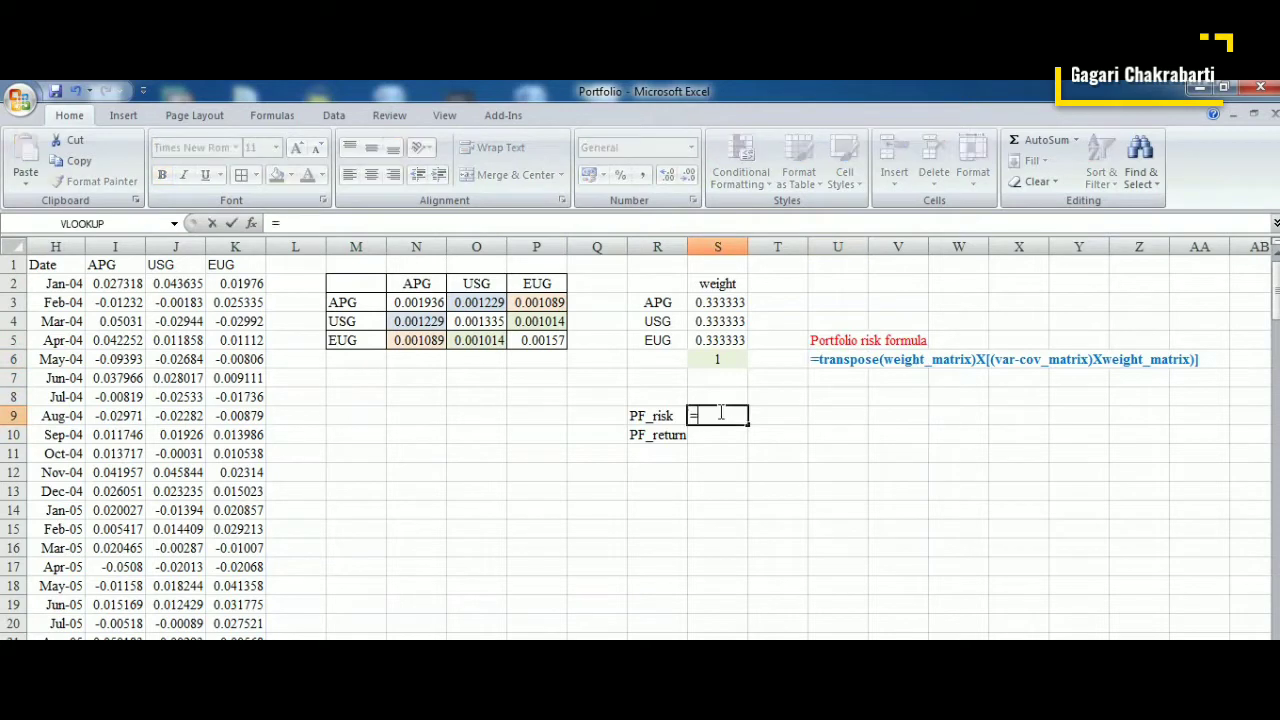
{"action": "type", "text": "mm"}
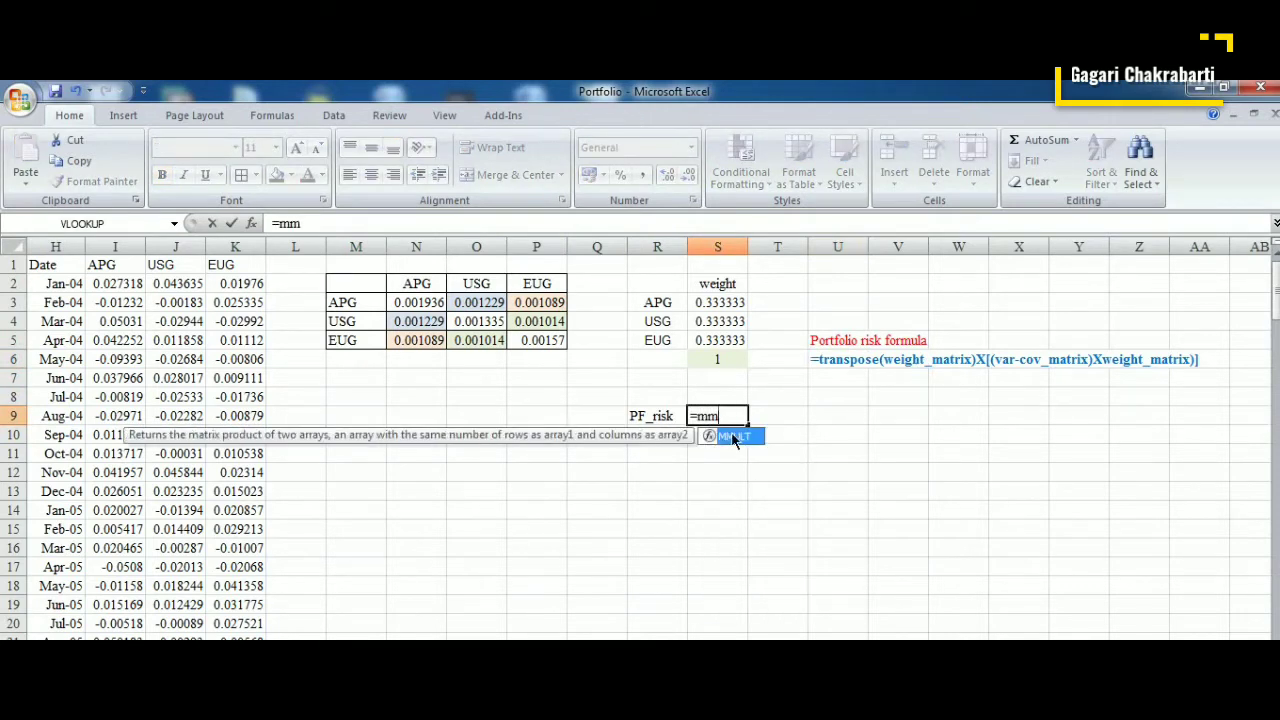
{"action": "double_click", "coordinate": [733, 436]}
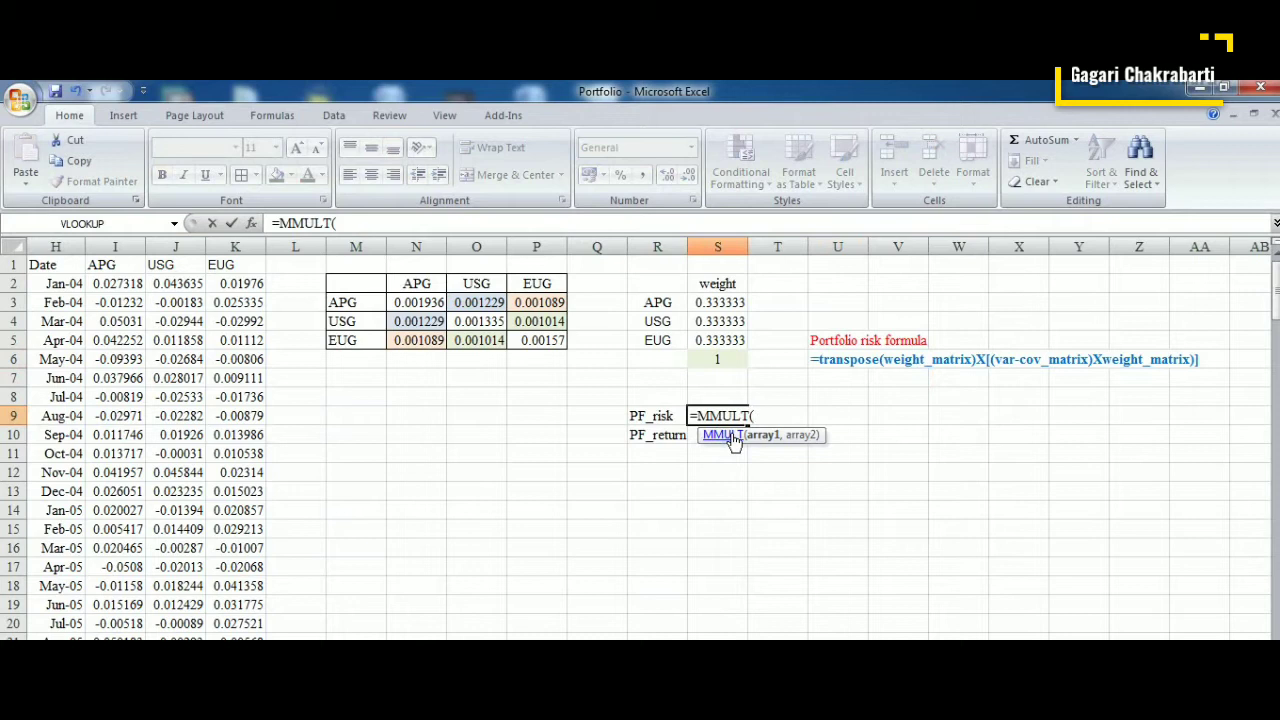
{"action": "type", "text": "tr"}
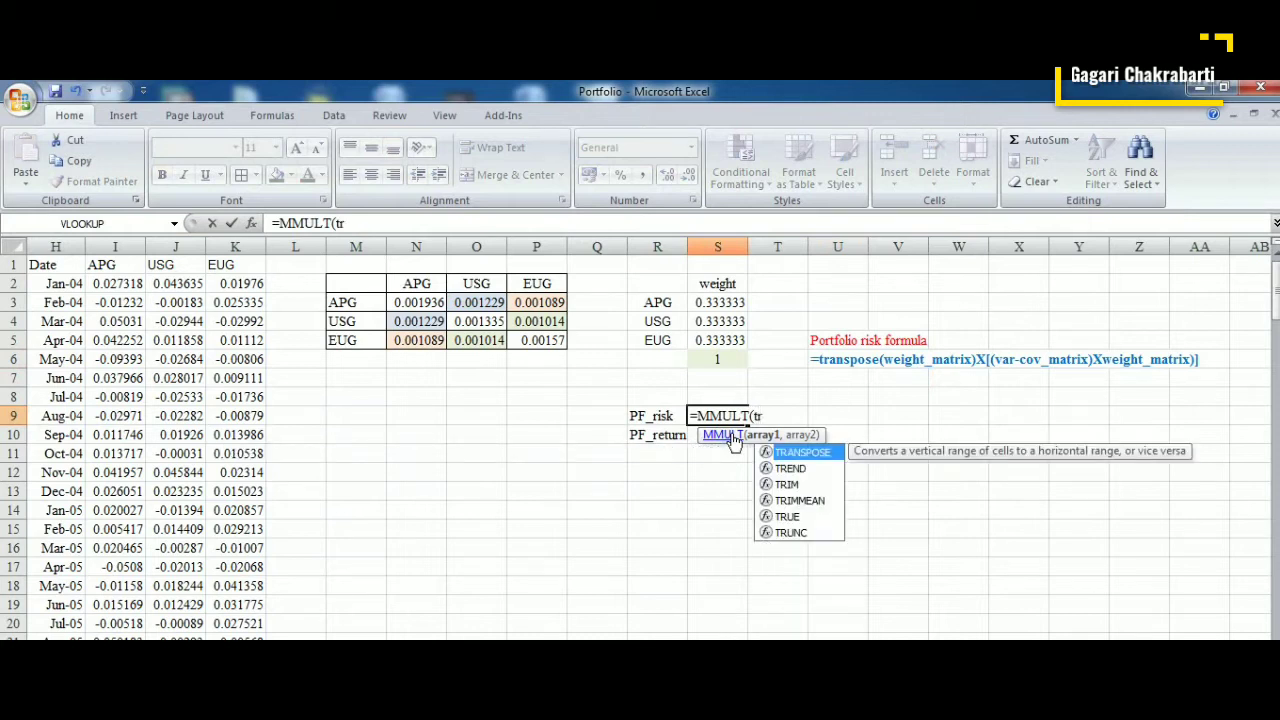
{"action": "double_click", "coordinate": [784, 452]}
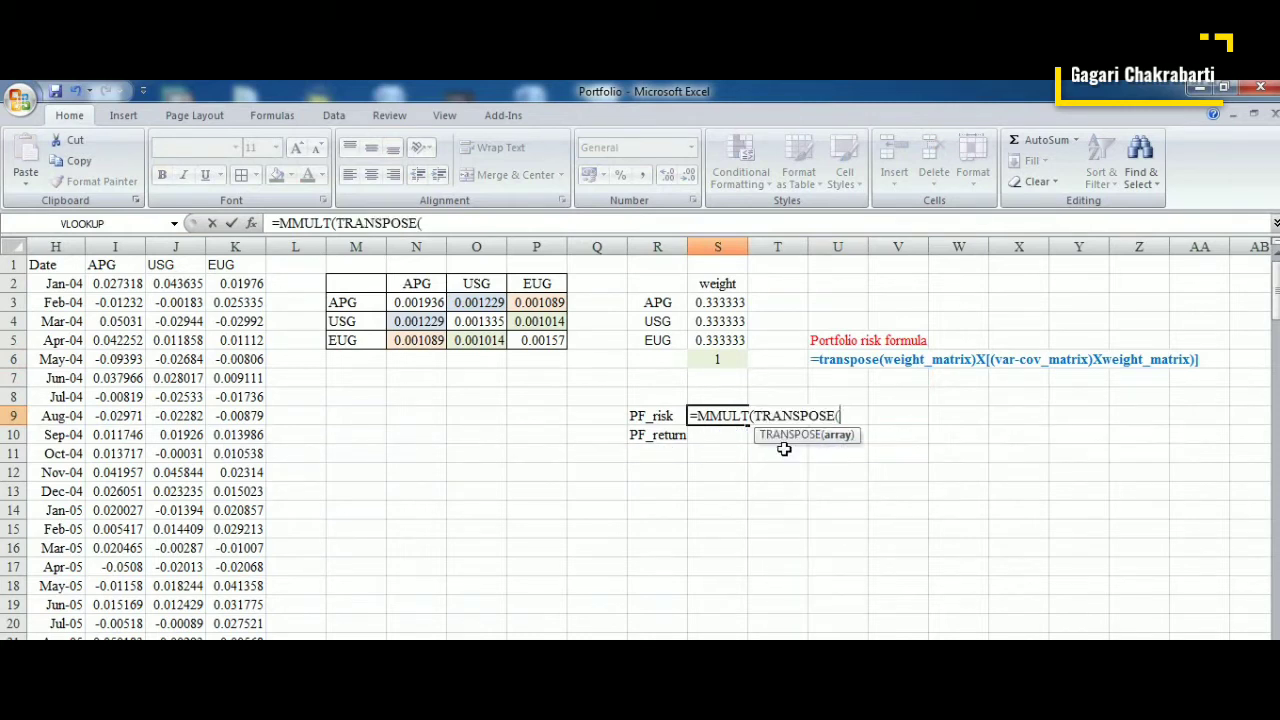
{"action": "left_click_drag", "start_coordinate": [728, 302], "coordinate": [726, 333]}
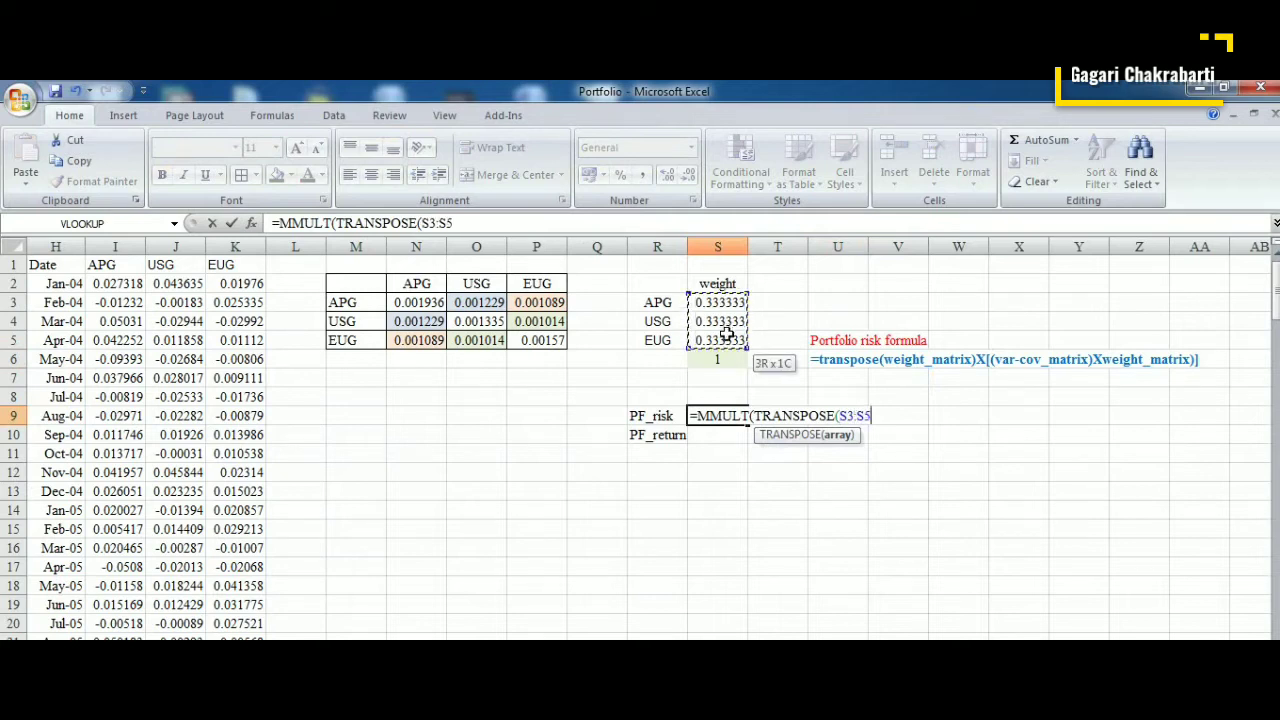
{"action": "type", "text": "),mm"}
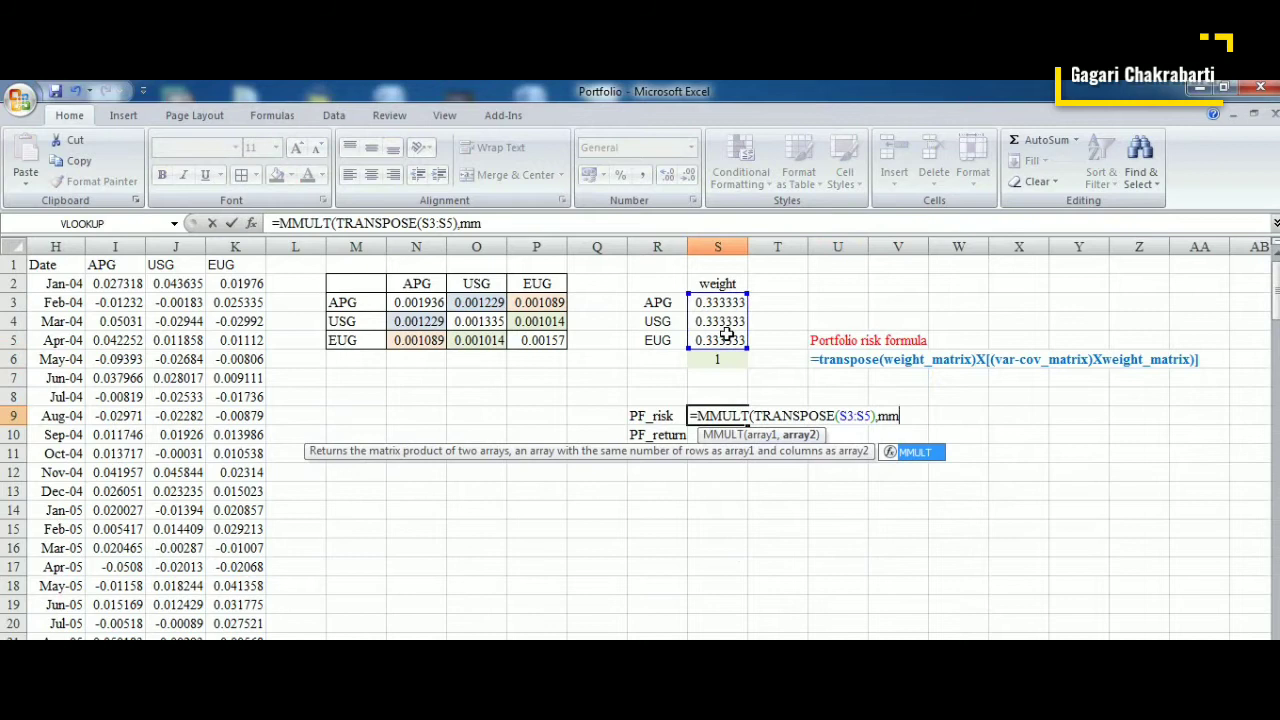
{"action": "double_click", "coordinate": [923, 456]}
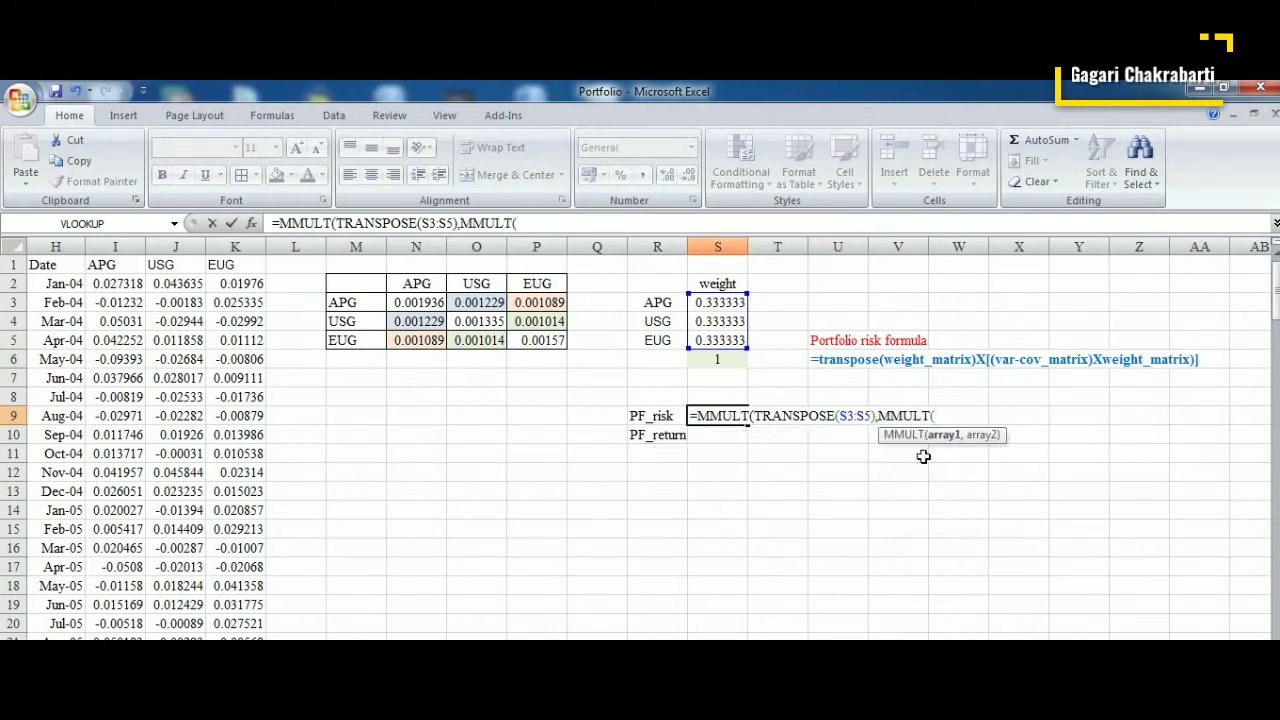
{"action": "left_click_drag", "start_coordinate": [409, 302], "coordinate": [540, 341]}
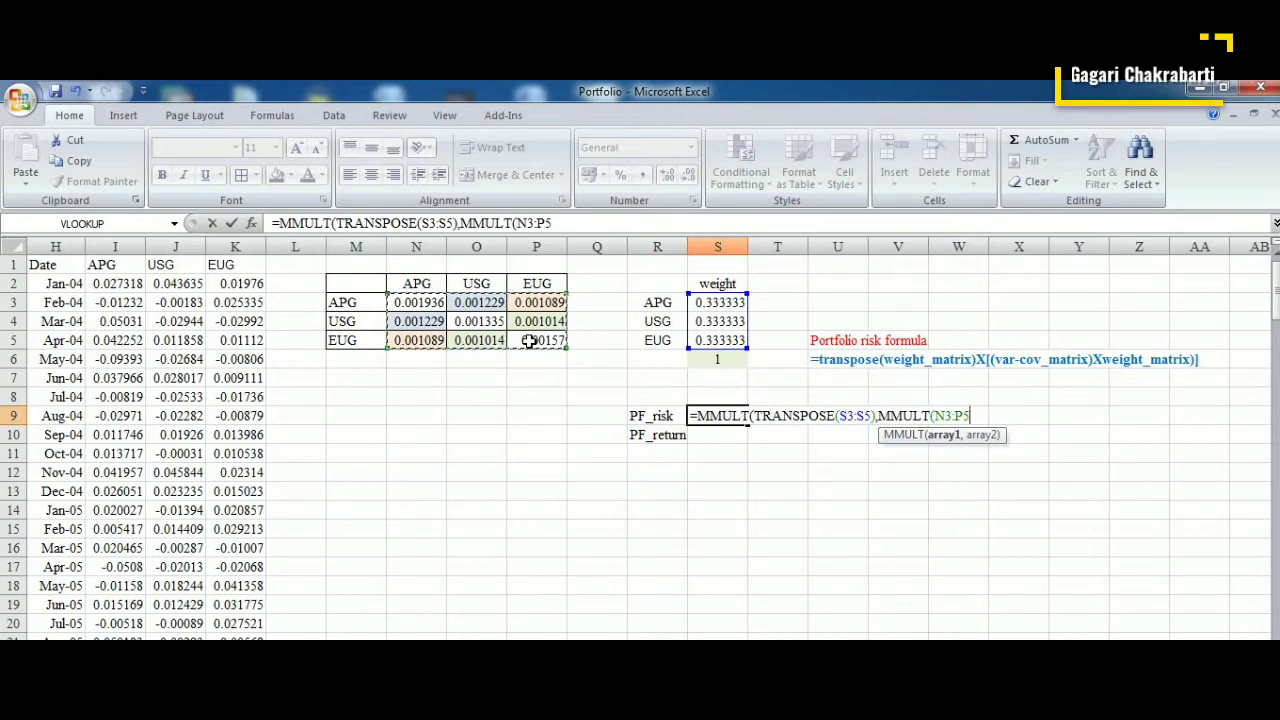
{"action": "type", "text": ","}
{"action": "left_click_drag", "start_coordinate": [703, 302], "coordinate": [713, 340]}
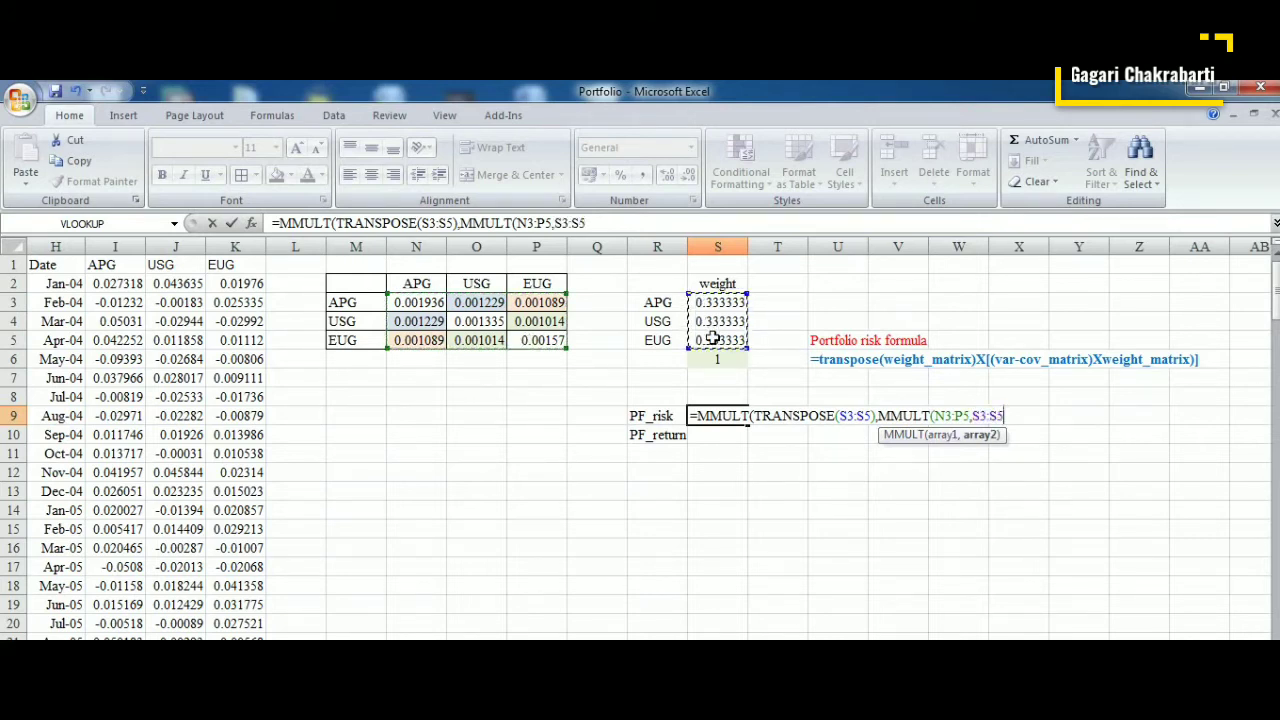
{"action": "type", "text": "))"}
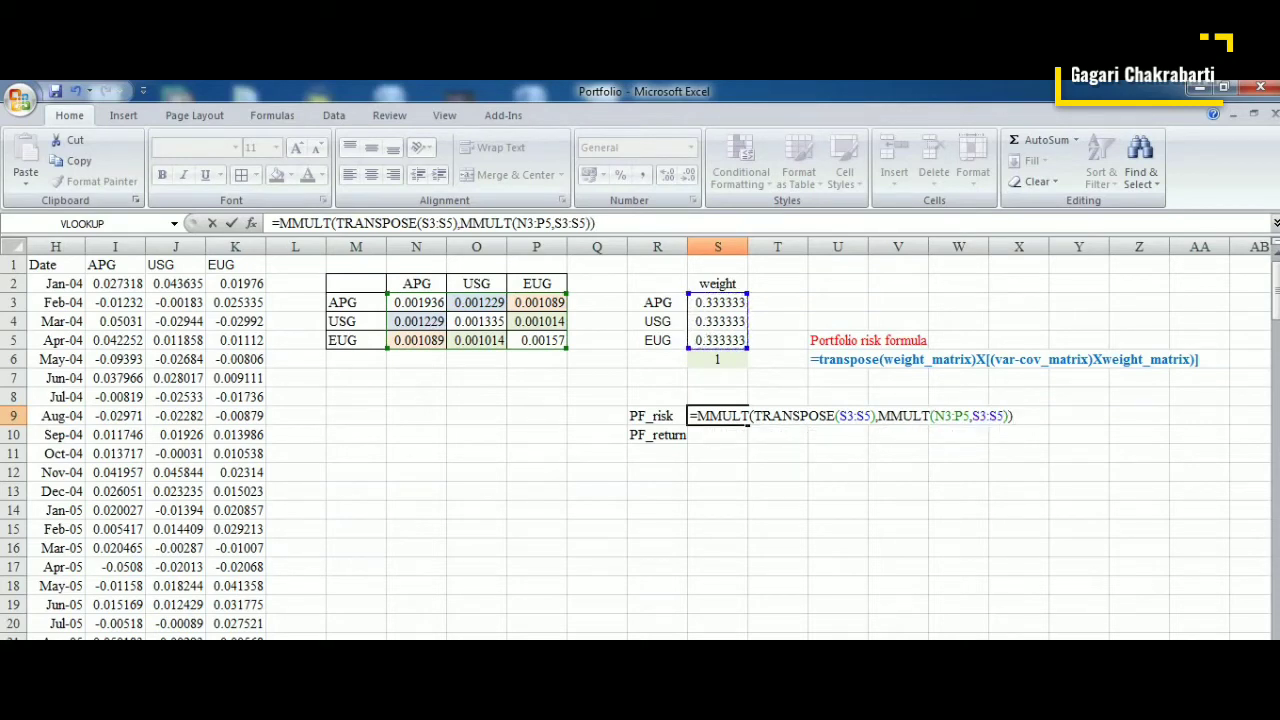
{"action": "key", "text": "ctrl+shift+Return"}
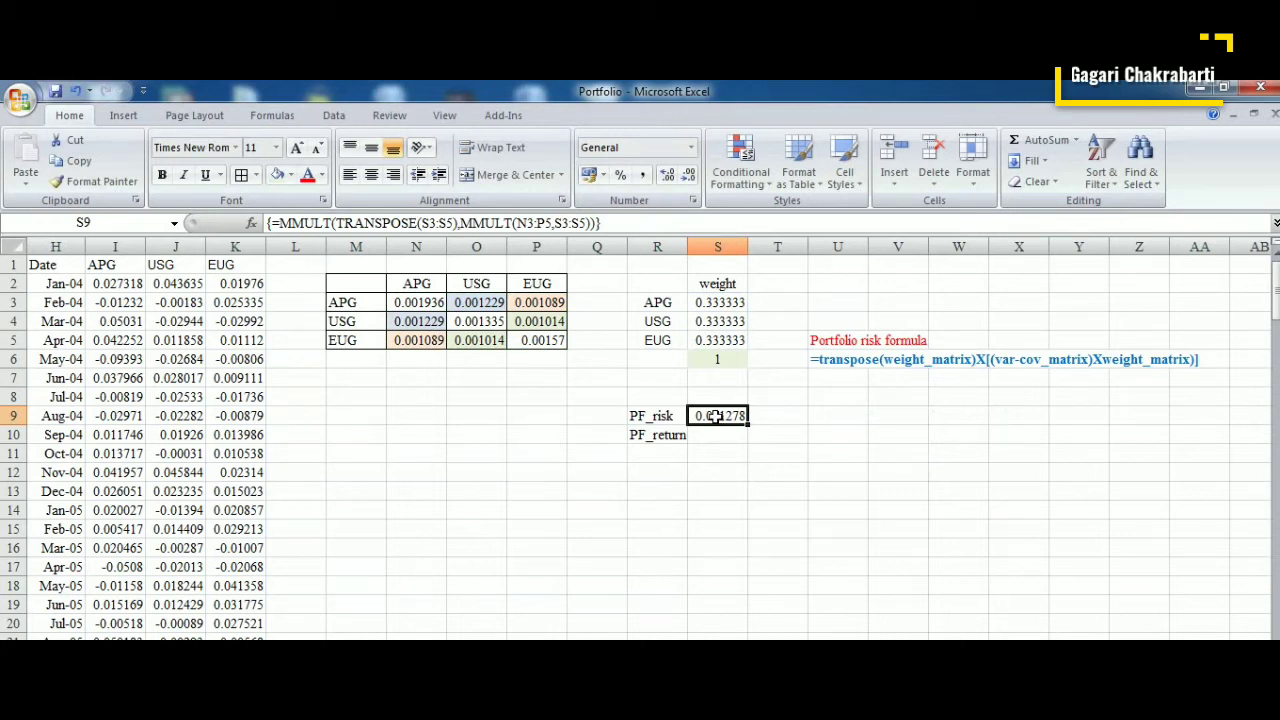
Step: Add the note Portfolio return formula in U8 with =(return_matrix)x(weight_matrix) as text in U9
{"action": "left_click", "coordinate": [716, 432]}
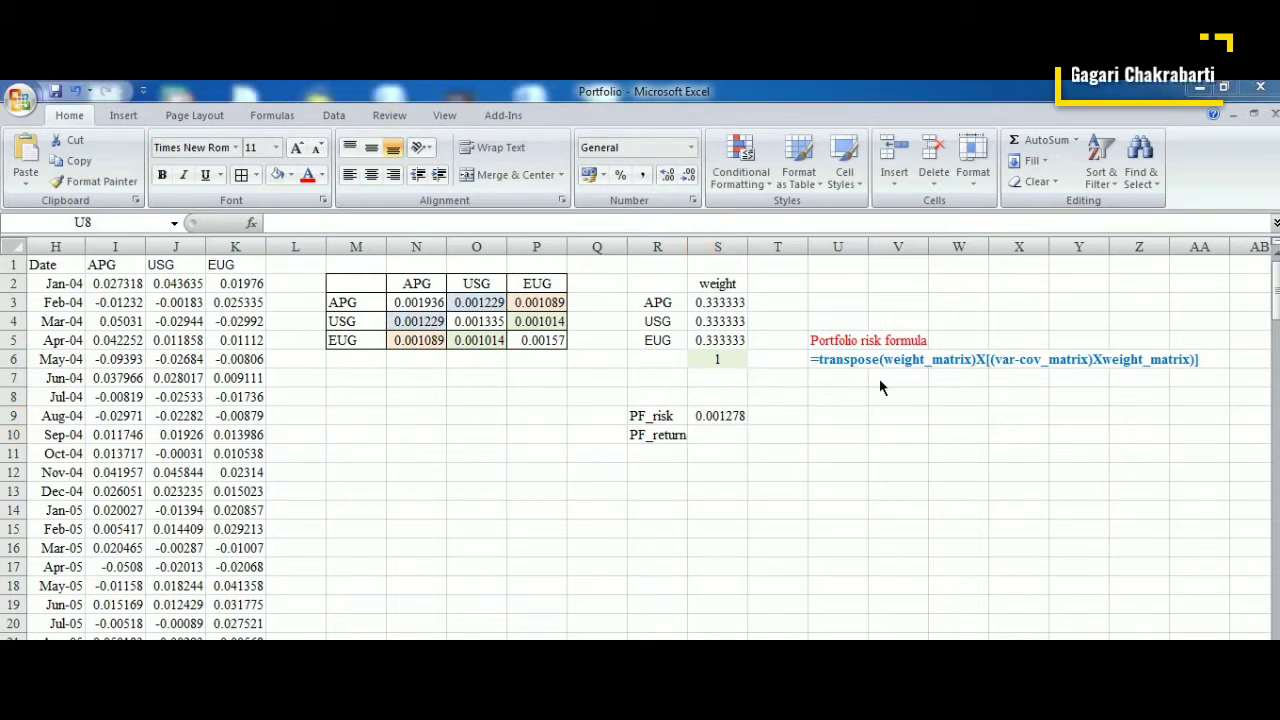
{"action": "left_click", "coordinate": [837, 392]}
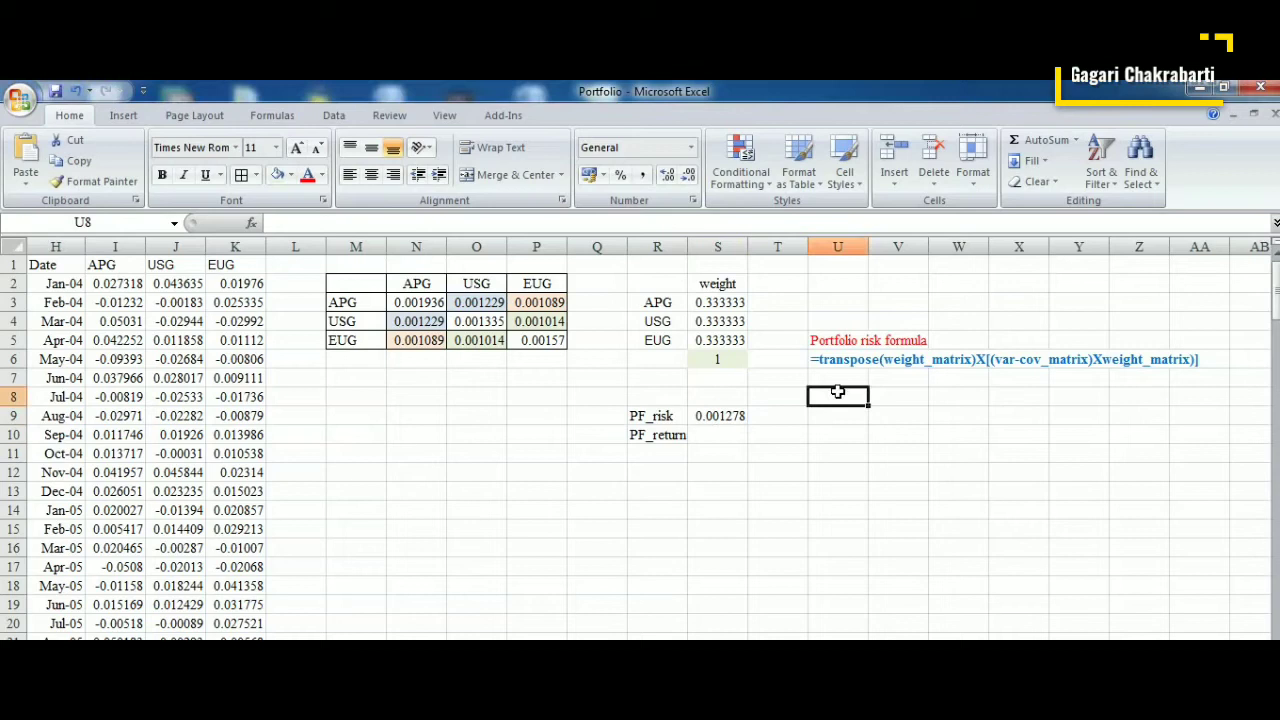
{"action": "type", "text": "Portfolio return formula =(return_matrix)x(weight_matrix)"}
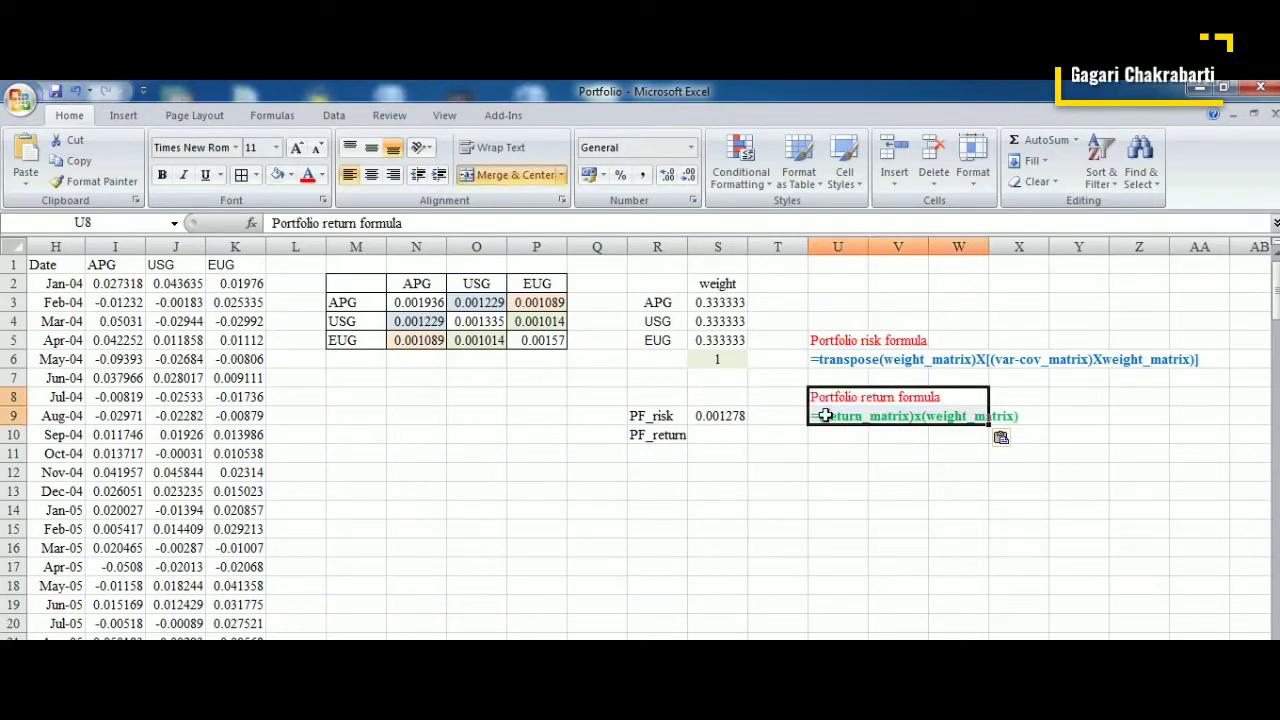
{"action": "left_click", "coordinate": [835, 417]}
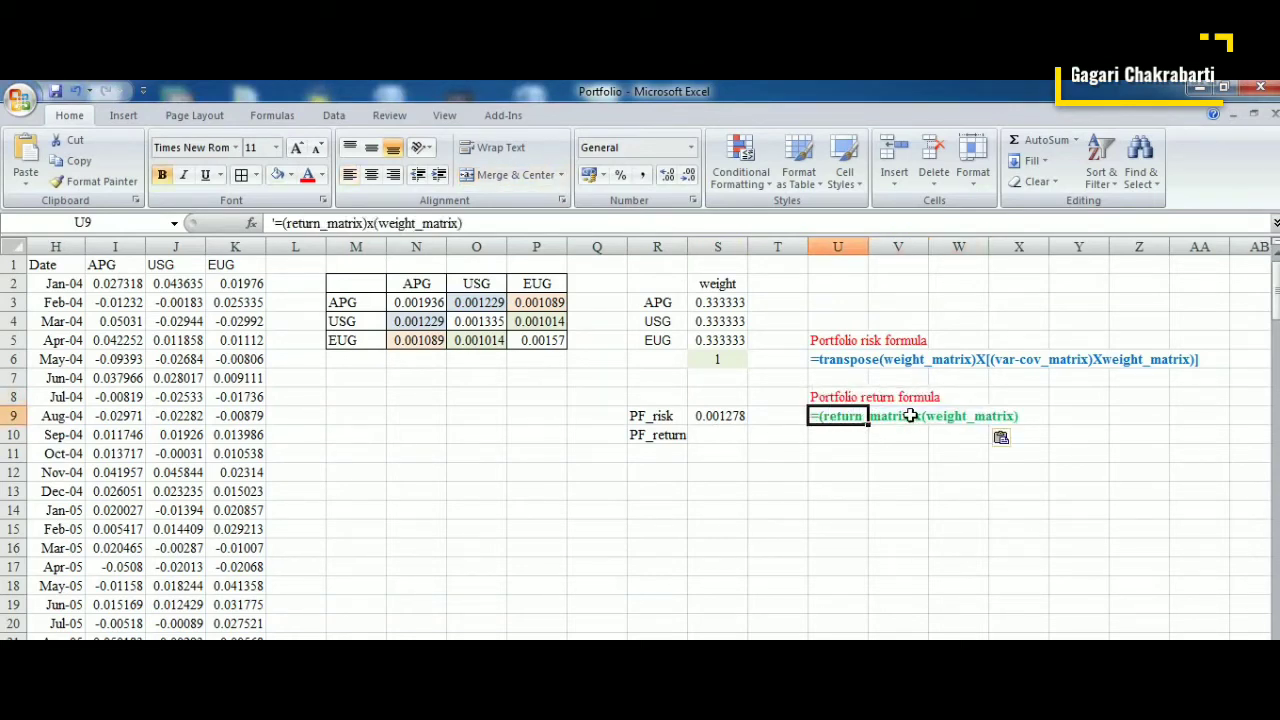
{"action": "left_click", "coordinate": [832, 440]}
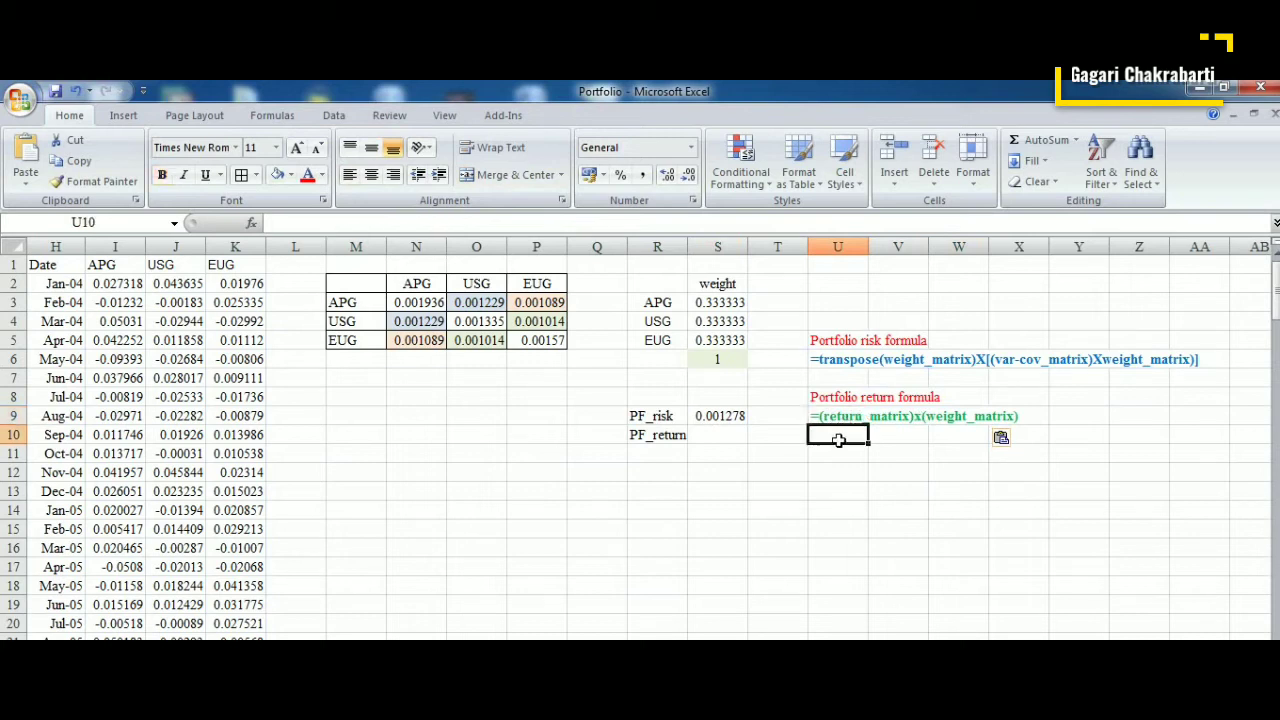
Step: Calculate the portfolio return in S10 with the array formula =MMULT(I2:K188,S3:S5)
{"action": "left_click", "coordinate": [713, 437]}
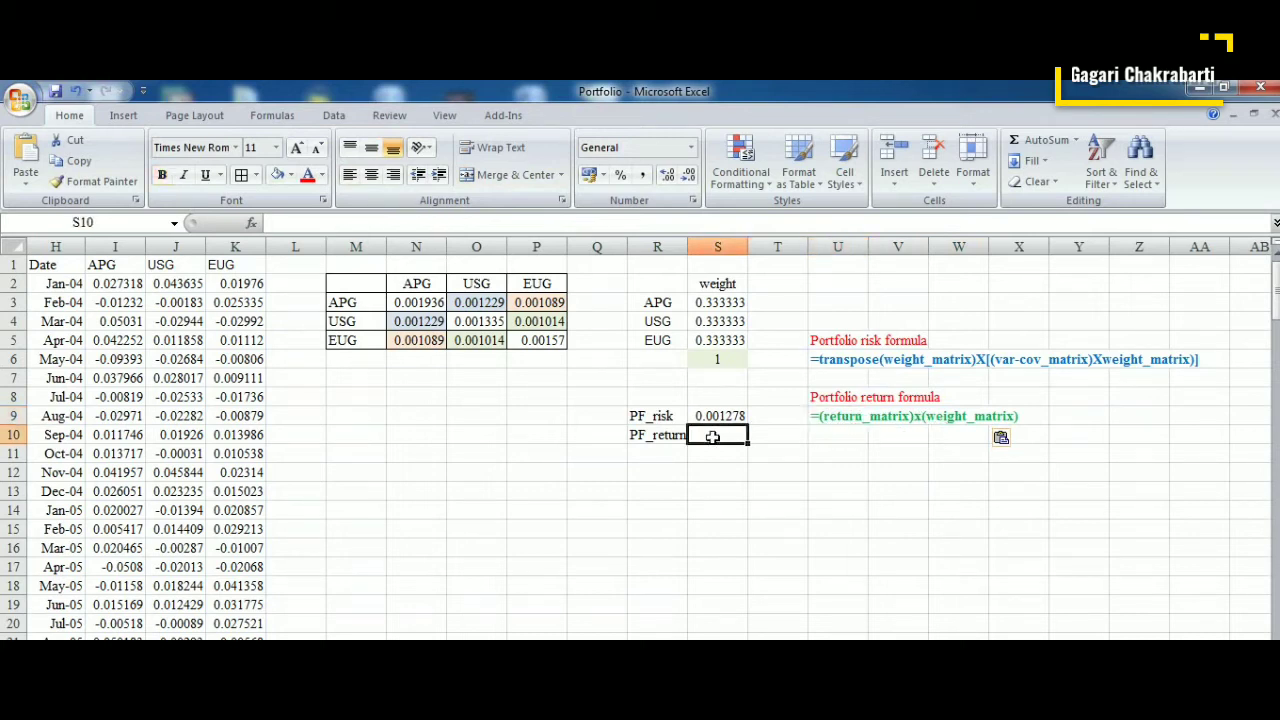
{"action": "type", "text": "=mm"}
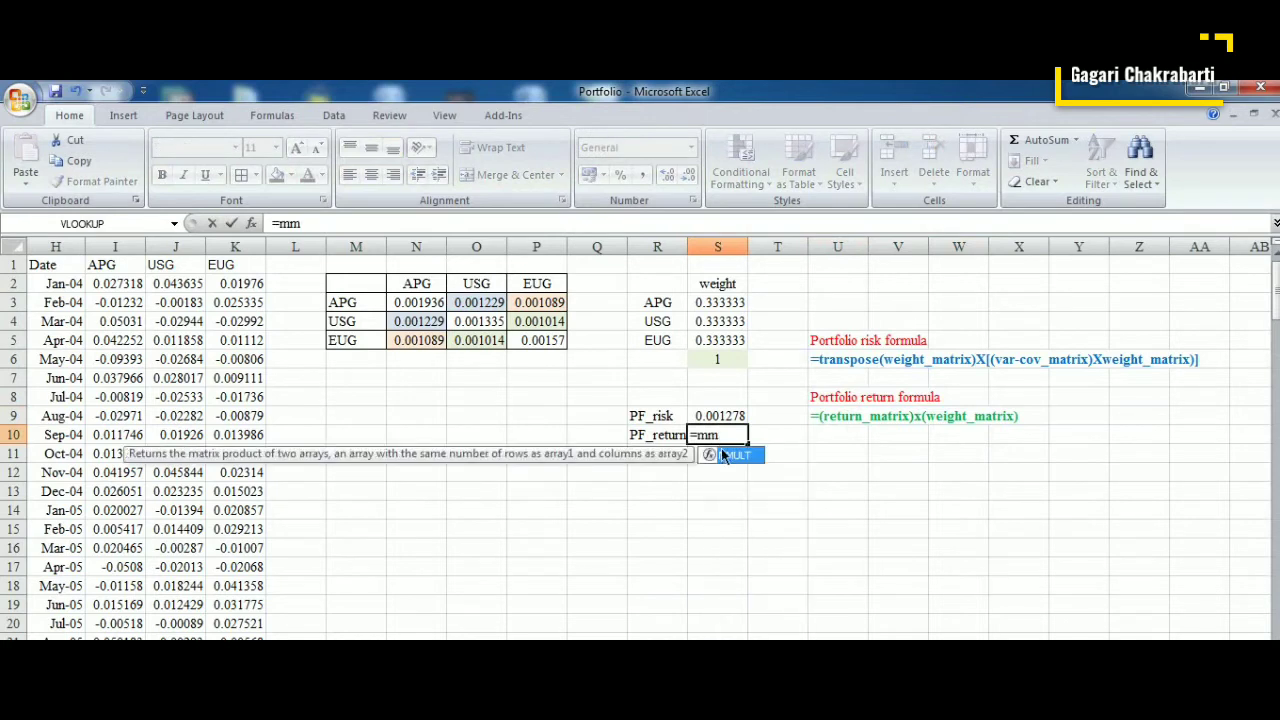
{"action": "double_click", "coordinate": [730, 455]}
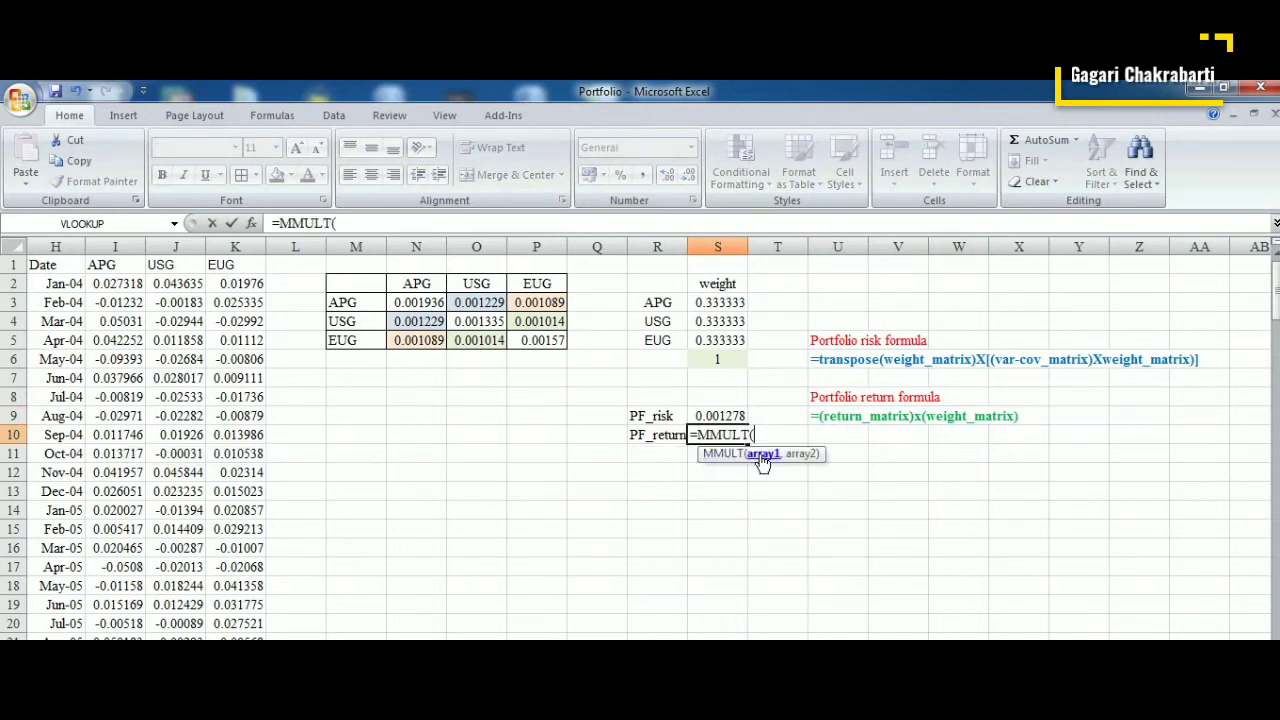
{"action": "left_click_drag", "start_coordinate": [97, 284], "coordinate": [253, 289]}
{"action": "type", "text": ","}
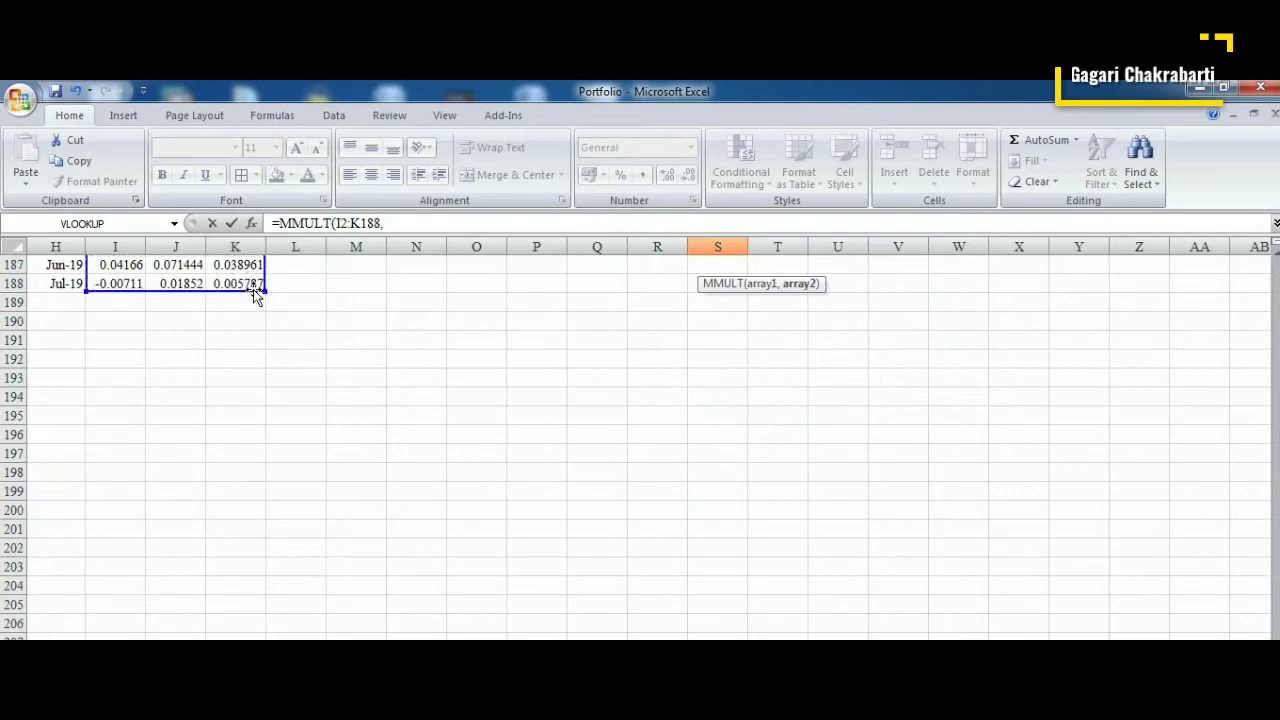
{"action": "left_click_drag", "start_coordinate": [1276, 636], "coordinate": [1276, 282]}
{"action": "left_click_drag", "start_coordinate": [720, 302], "coordinate": [723, 332]}
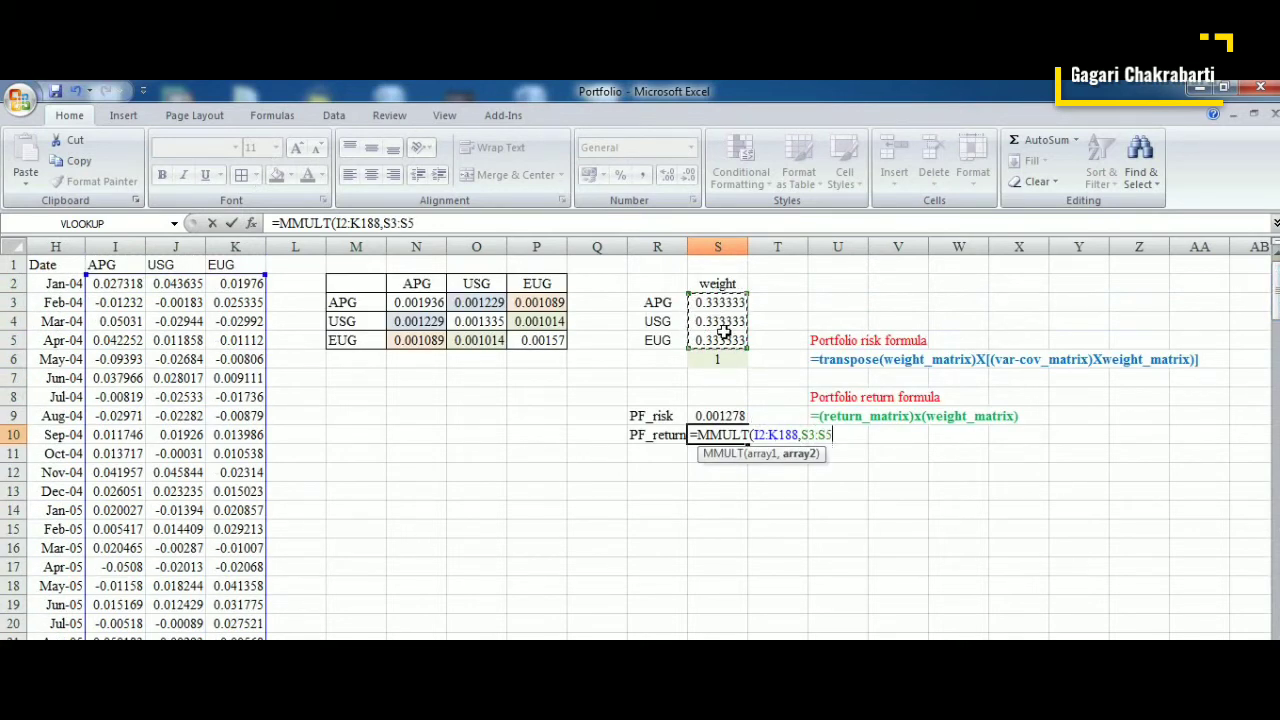
{"action": "type", "text": ")"}
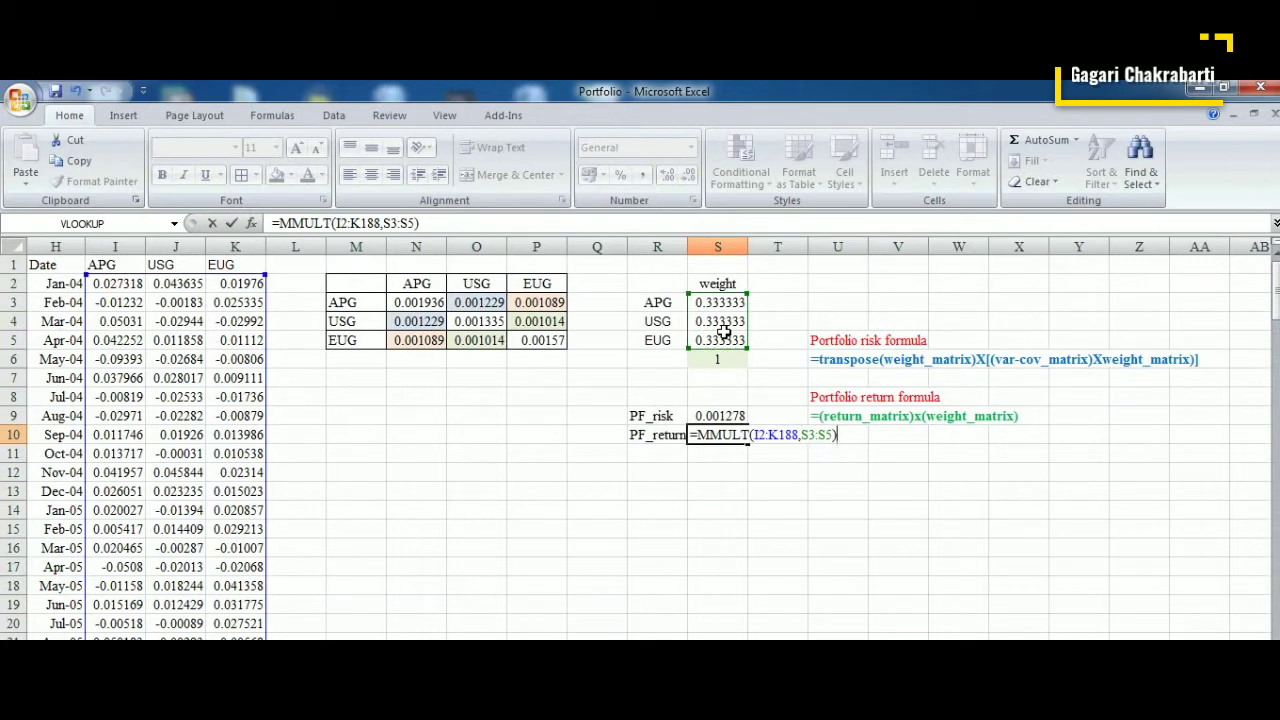
{"action": "key", "text": "ctrl+shift+Return"}
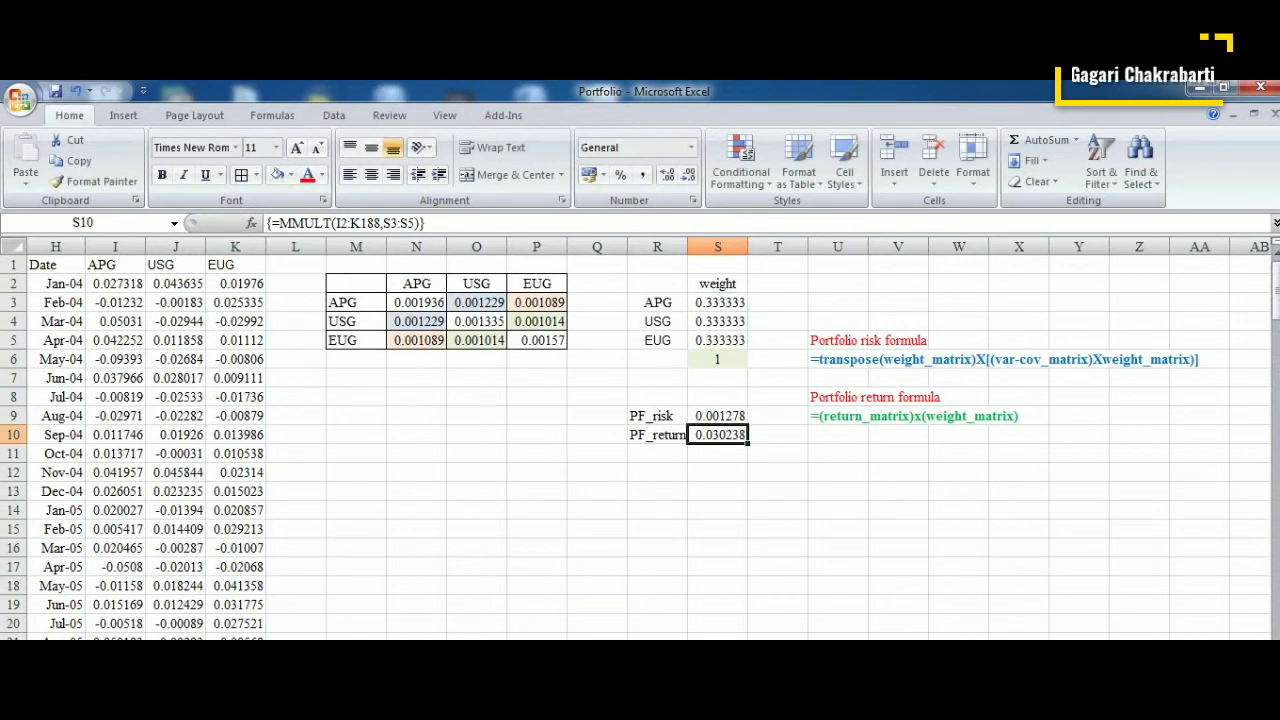
Step: Widen column R slightly to fit the PF_return label and check the risk and return cells S9 and S10
{"action": "left_click", "coordinate": [736, 493]}
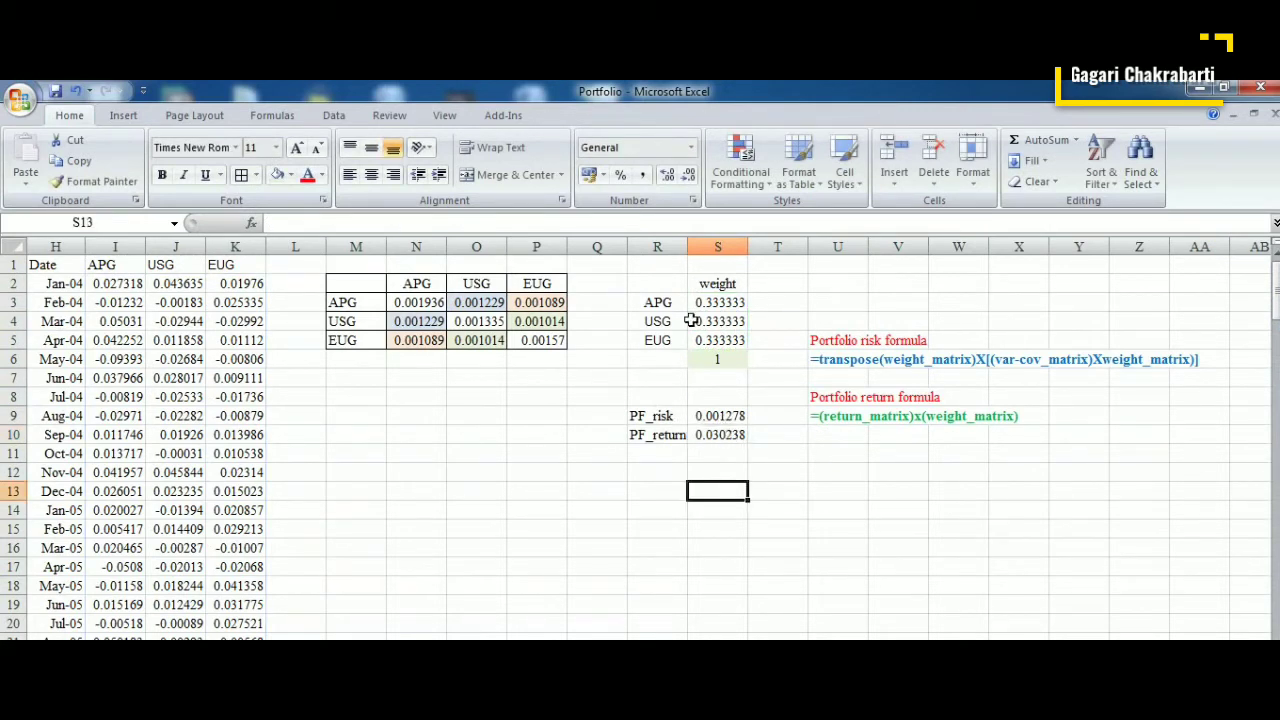
{"action": "left_click_drag", "start_coordinate": [688, 251], "coordinate": [694, 251]}
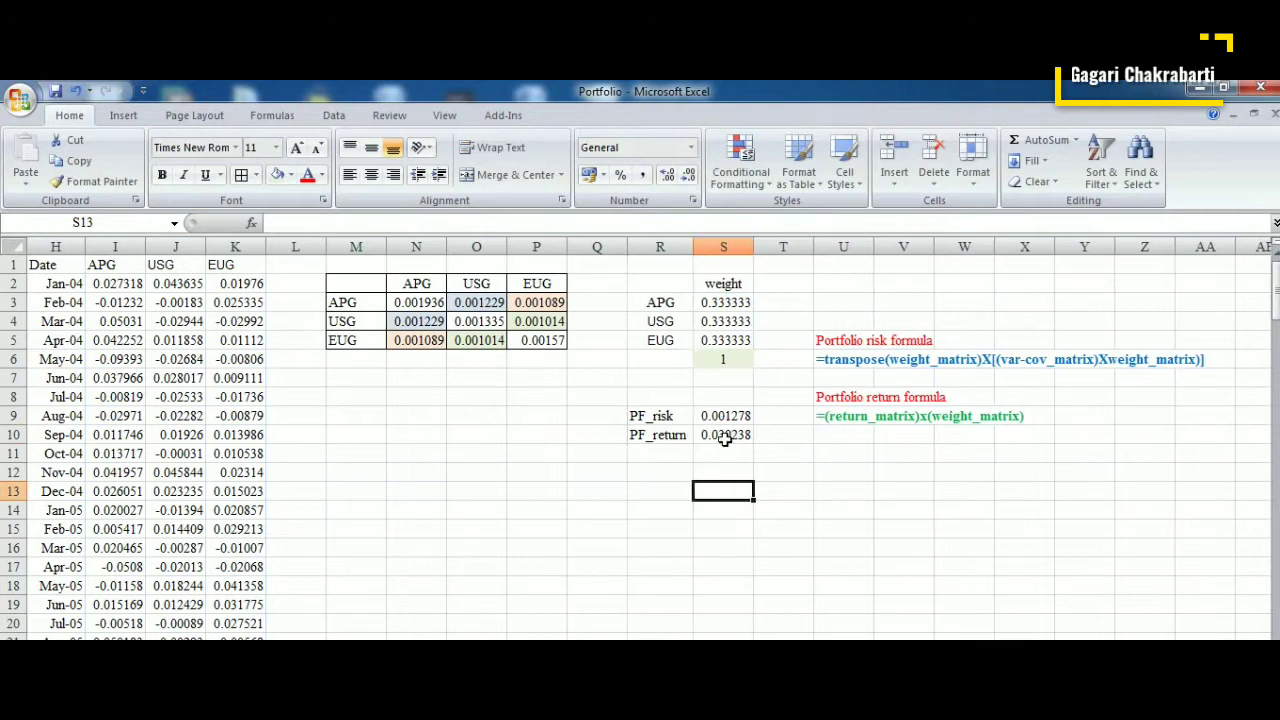
{"action": "left_click", "coordinate": [724, 415]}
{"action": "left_click", "coordinate": [724, 430]}
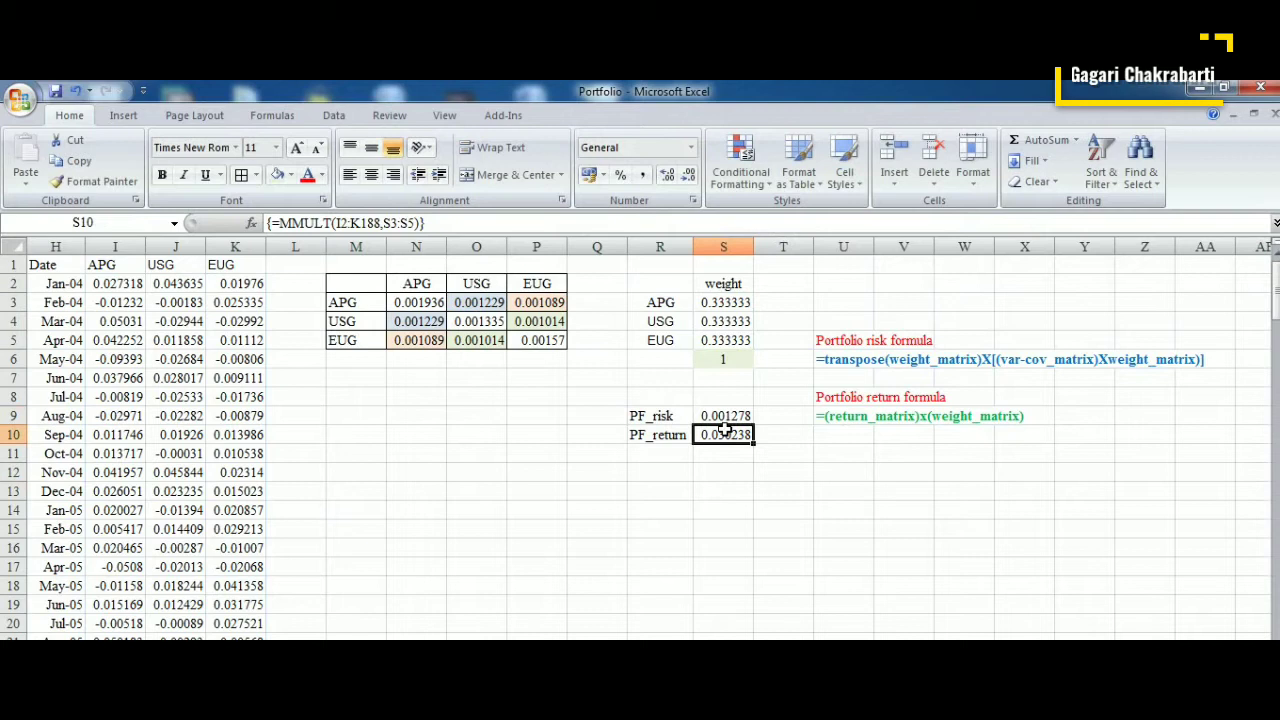
Step: Add the note "We shall choose weights to minimise portfolio risk." in U11, below the return formula note
{"action": "scroll", "coordinate": [650, 438], "scroll_direction": "right", "scroll_amount": 4}
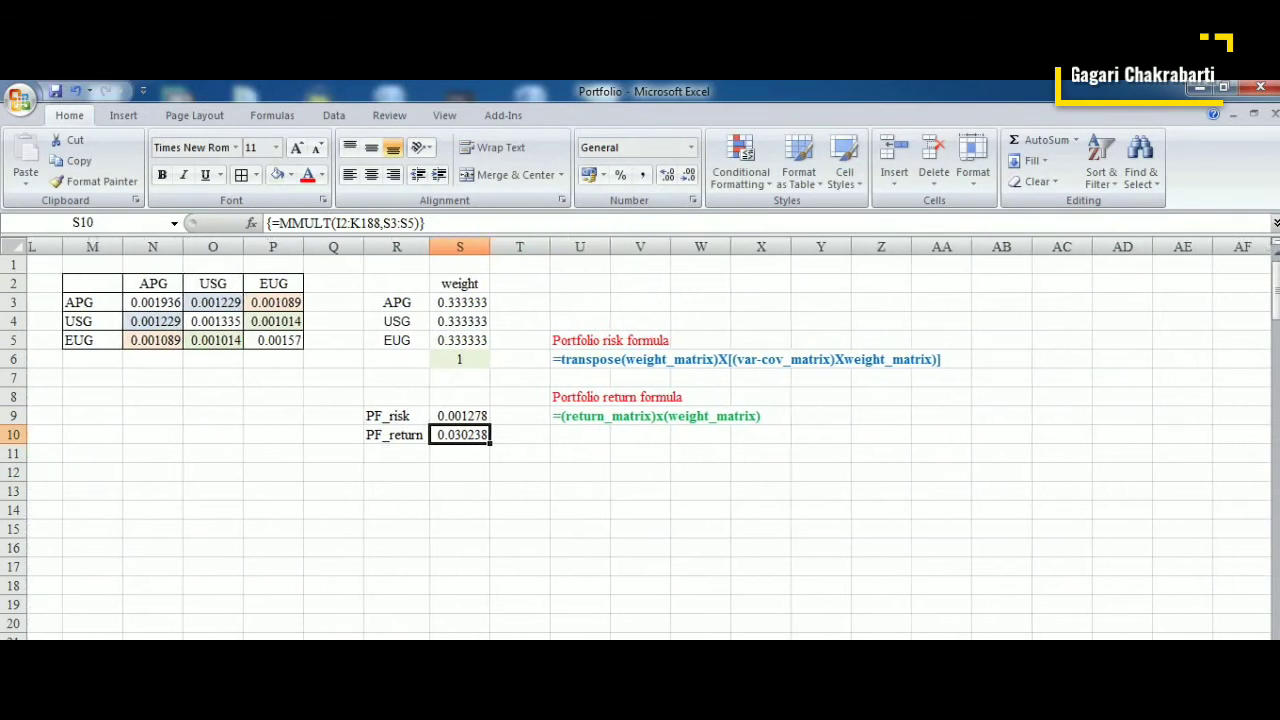
{"action": "scroll", "coordinate": [650, 438], "scroll_direction": "right", "scroll_amount": 1}
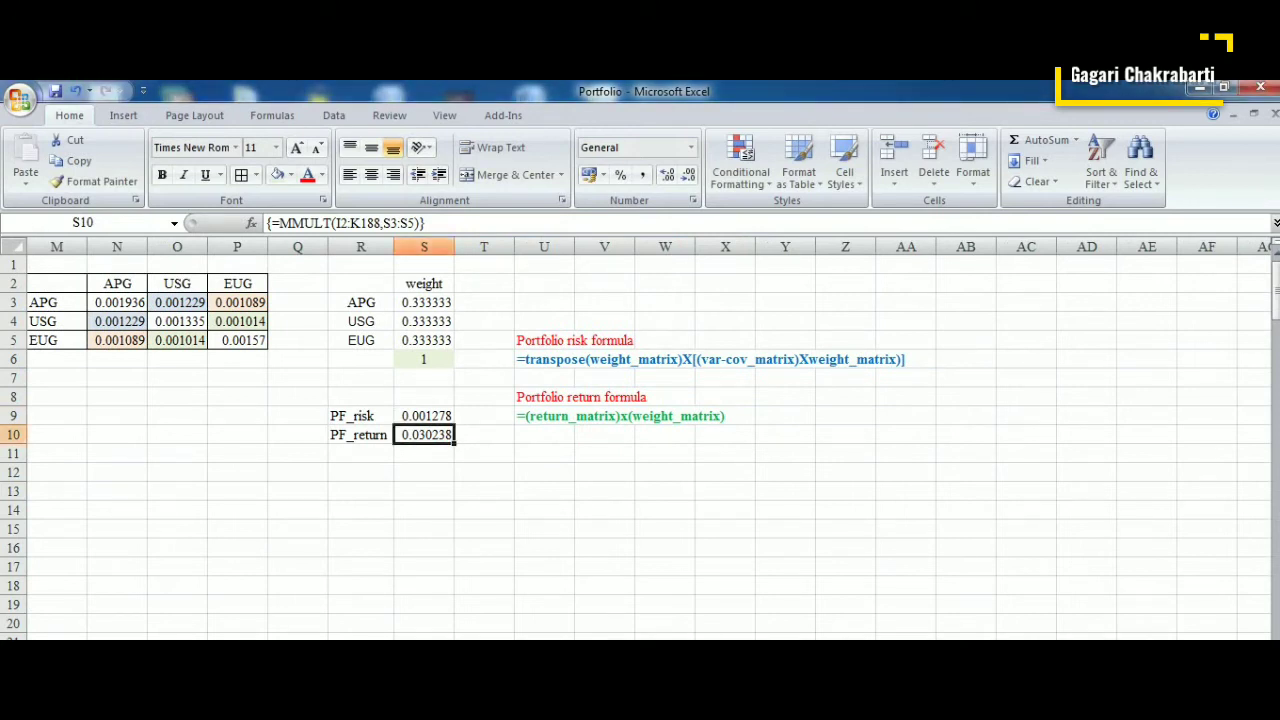
{"action": "scroll", "coordinate": [650, 438], "scroll_direction": "left", "scroll_amount": 1}
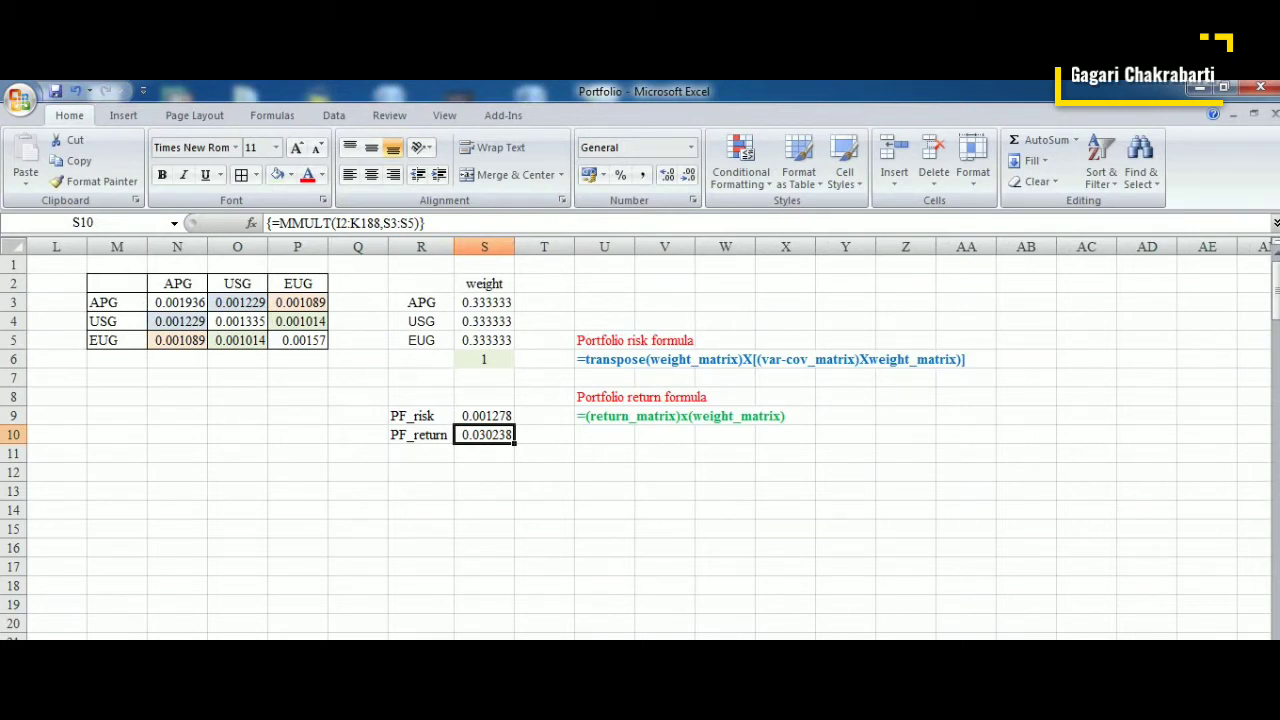
{"action": "left_click", "coordinate": [606, 454]}
{"action": "type", "text": "We shall choose weights to minimise portfolio risk."}
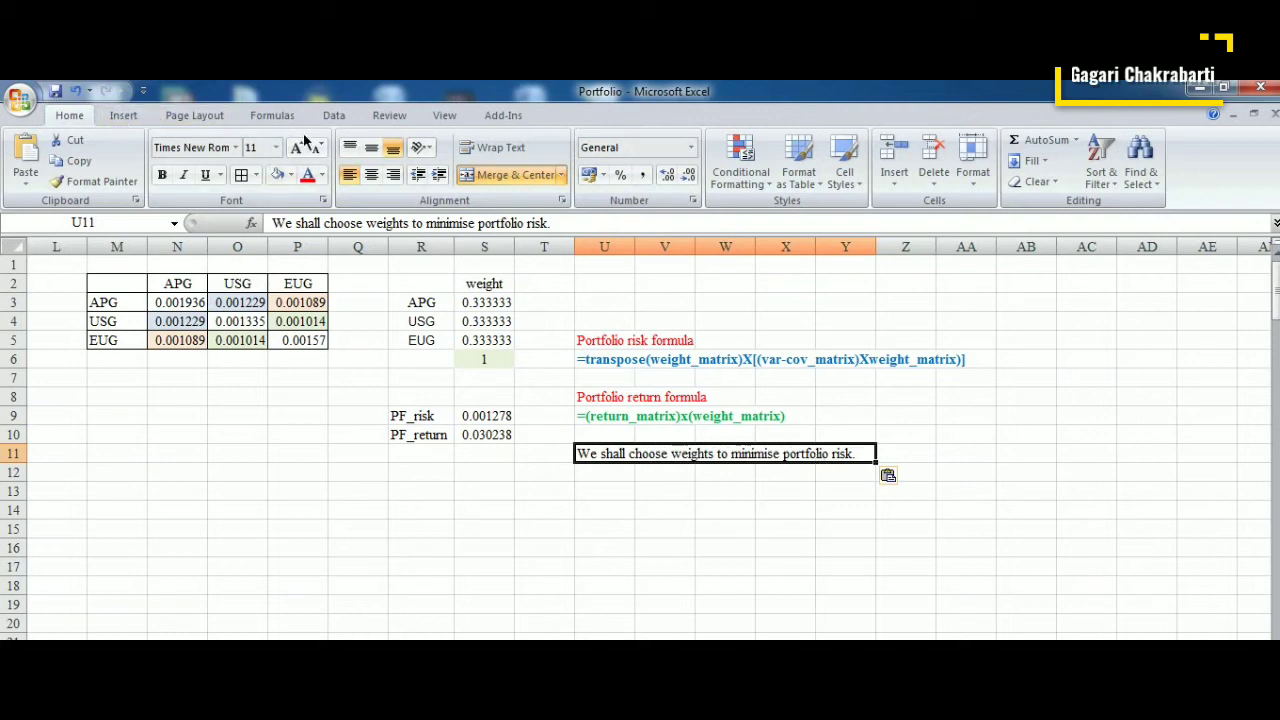
Step: Start Solver with the portfolio risk cell S9 as the target cell and set it to be minimised
{"action": "left_click", "coordinate": [333, 117]}
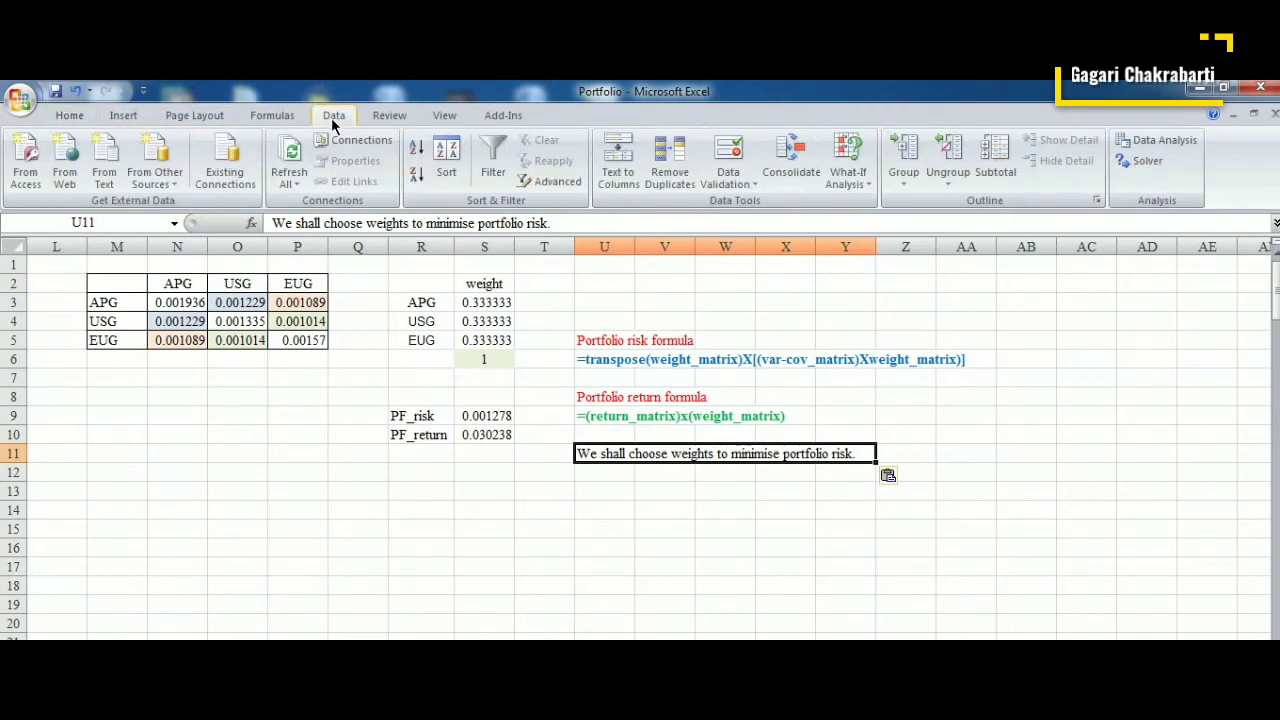
{"action": "left_click", "coordinate": [1132, 165]}
{"action": "left_click_drag", "start_coordinate": [979, 304], "coordinate": [924, 178]}
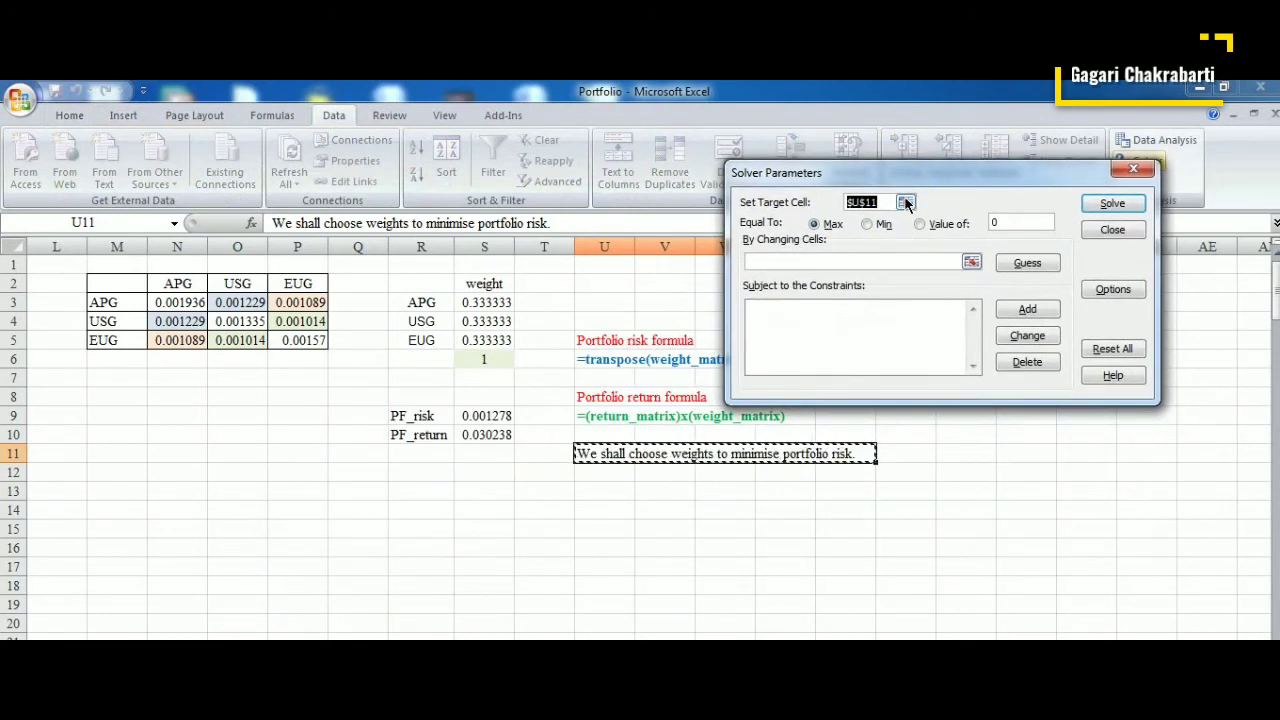
{"action": "left_click", "coordinate": [906, 203]}
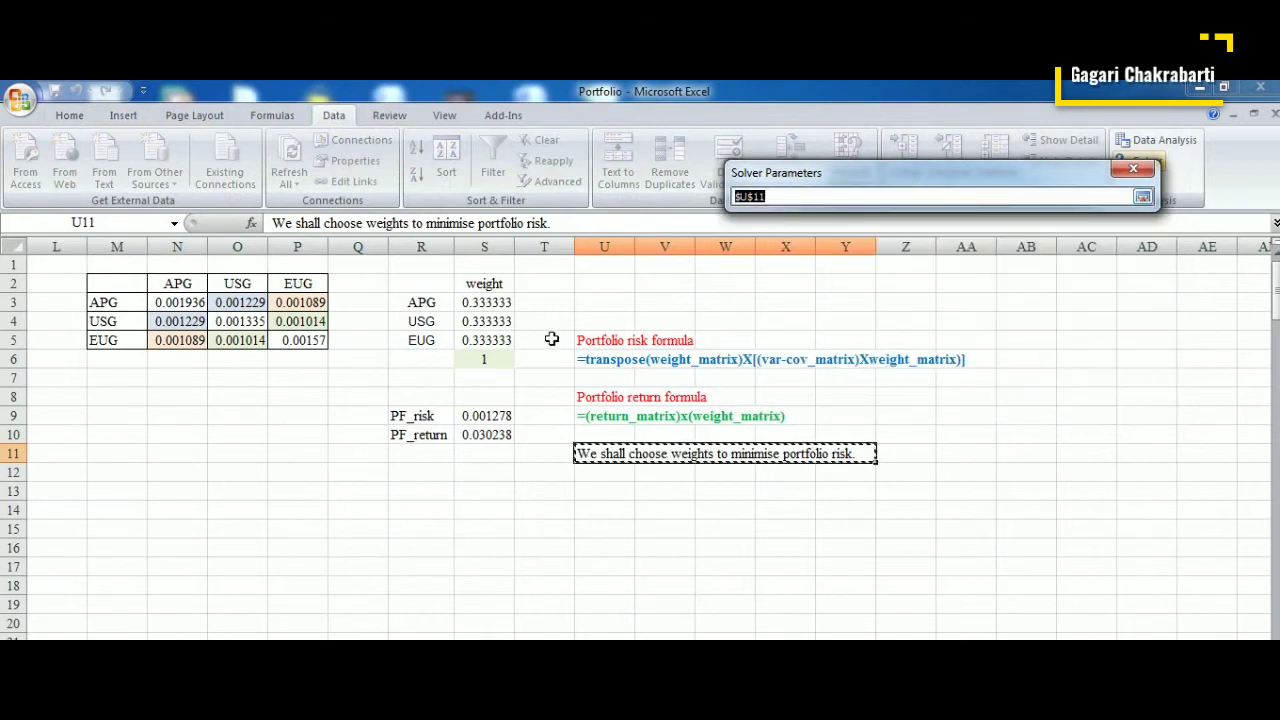
{"action": "left_click", "coordinate": [484, 414]}
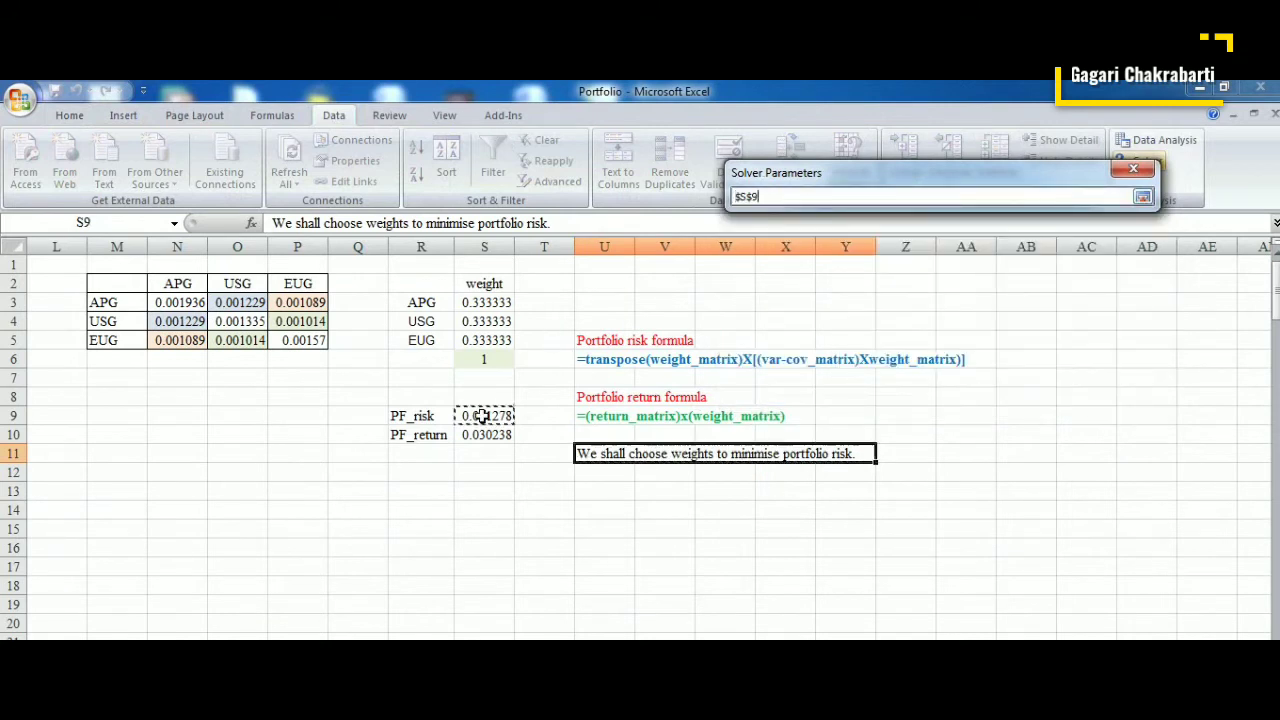
{"action": "left_click", "coordinate": [1142, 199]}
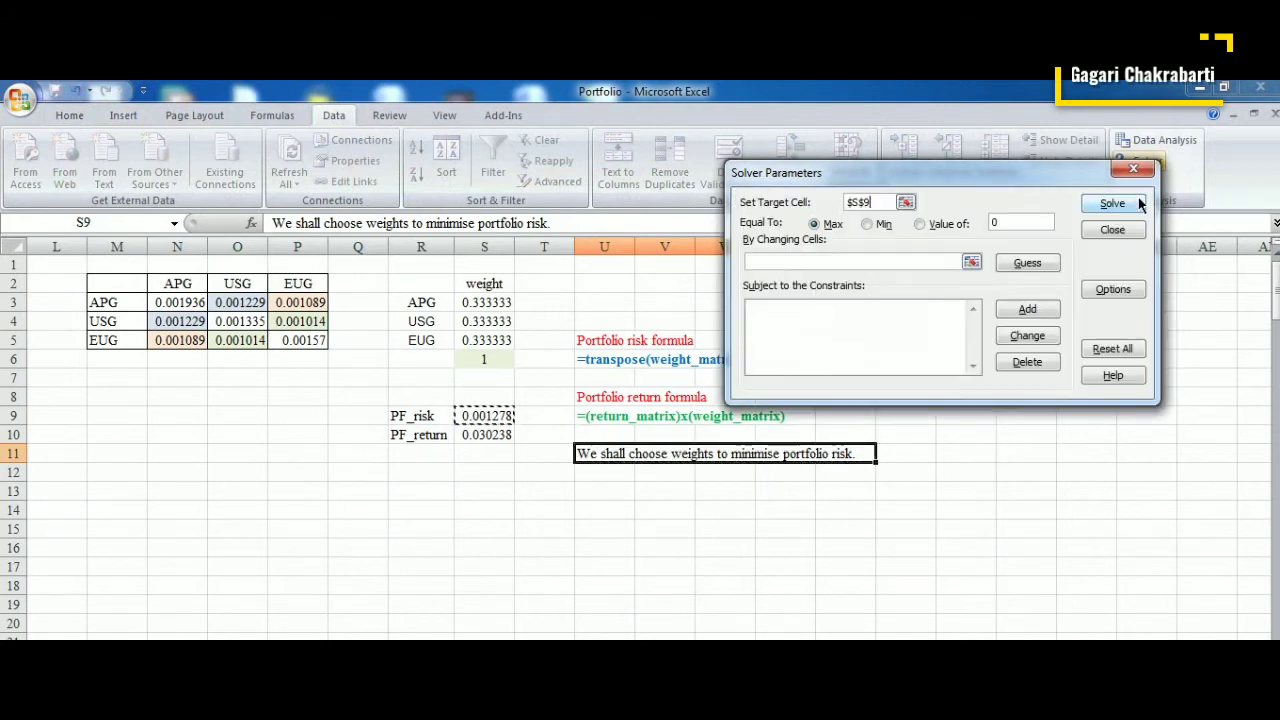
{"action": "left_click", "coordinate": [868, 225]}
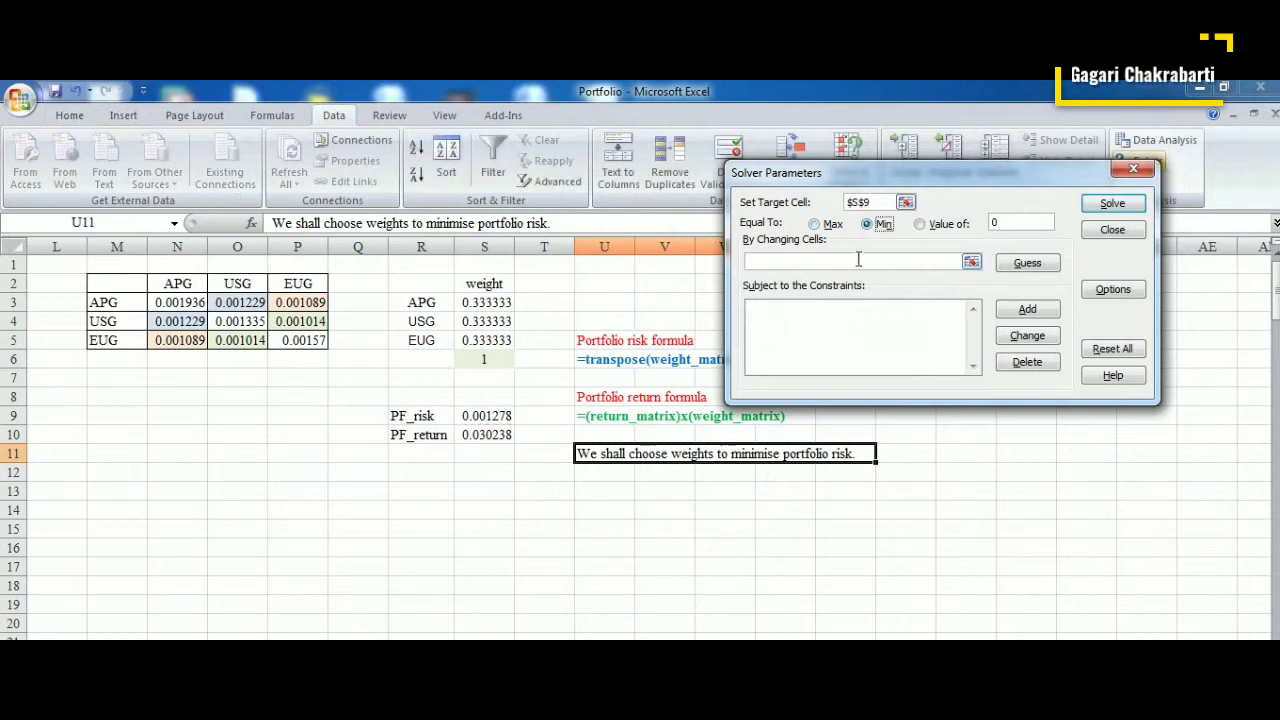
Step: Set the weight cells S3:S5 as Solver's changing cells
{"action": "left_click", "coordinate": [858, 261]}
{"action": "left_click", "coordinate": [971, 261]}
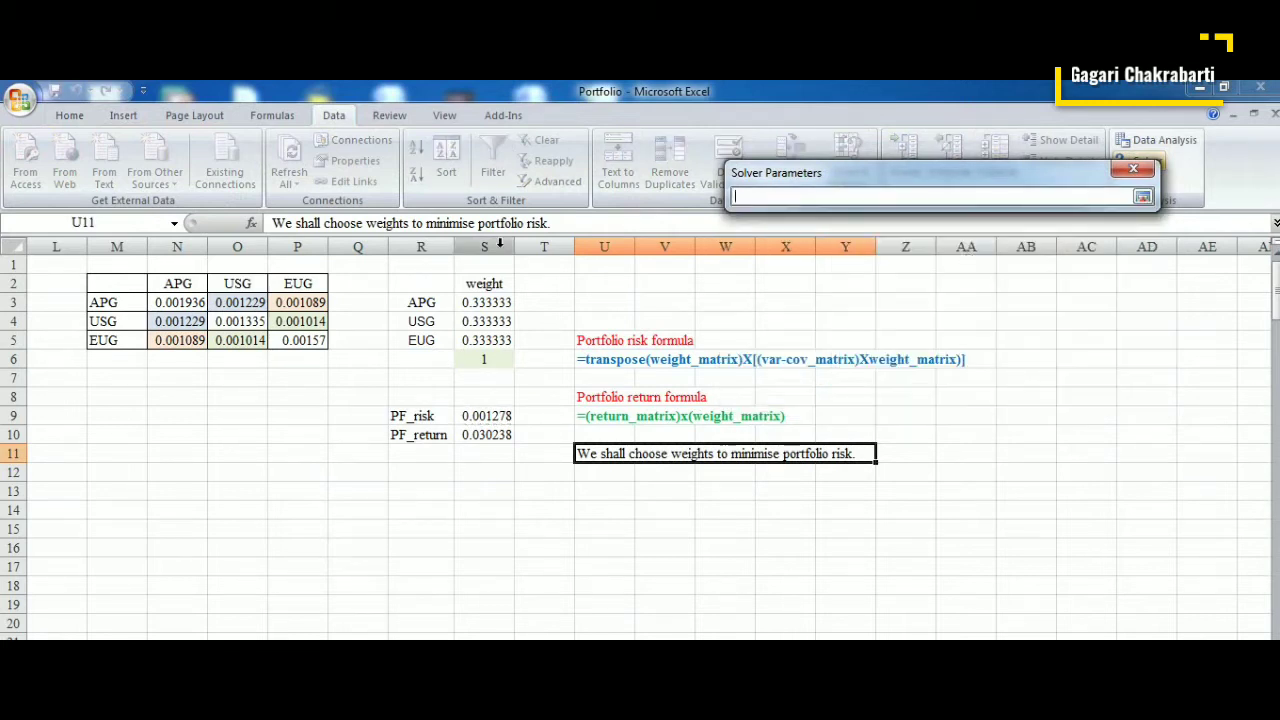
{"action": "left_click_drag", "start_coordinate": [487, 300], "coordinate": [490, 340]}
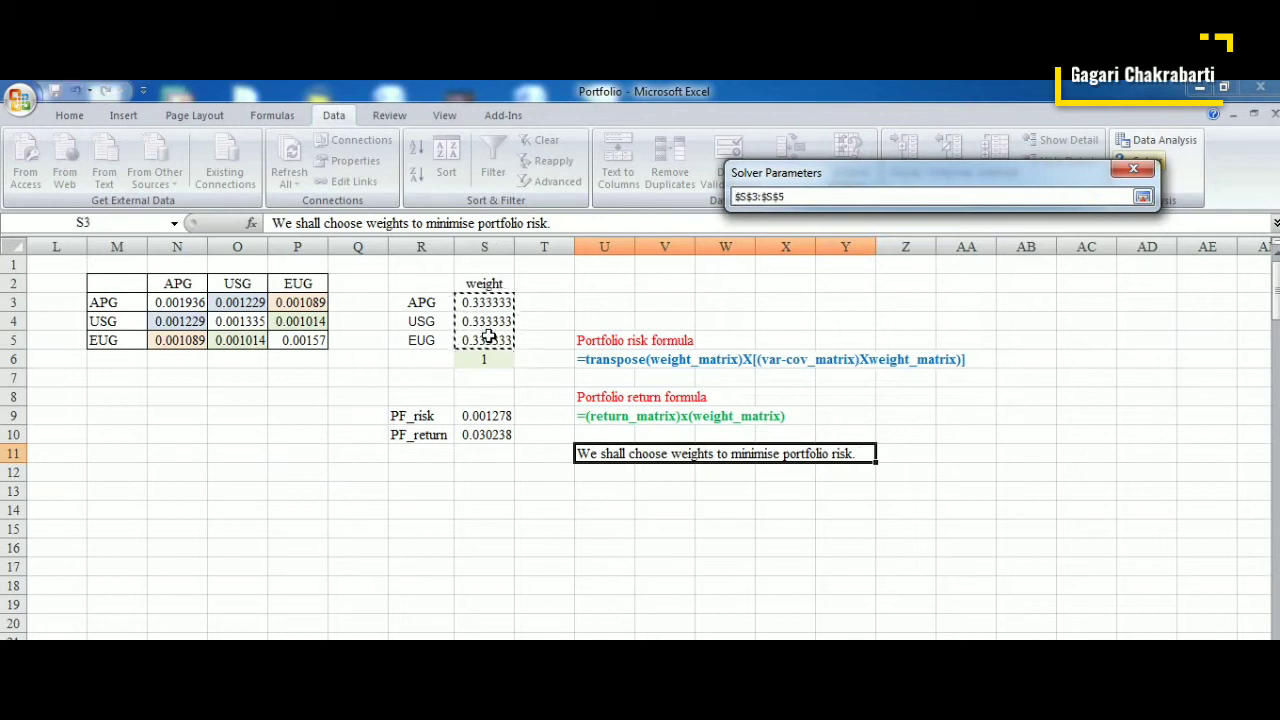
{"action": "left_click", "coordinate": [1143, 197]}
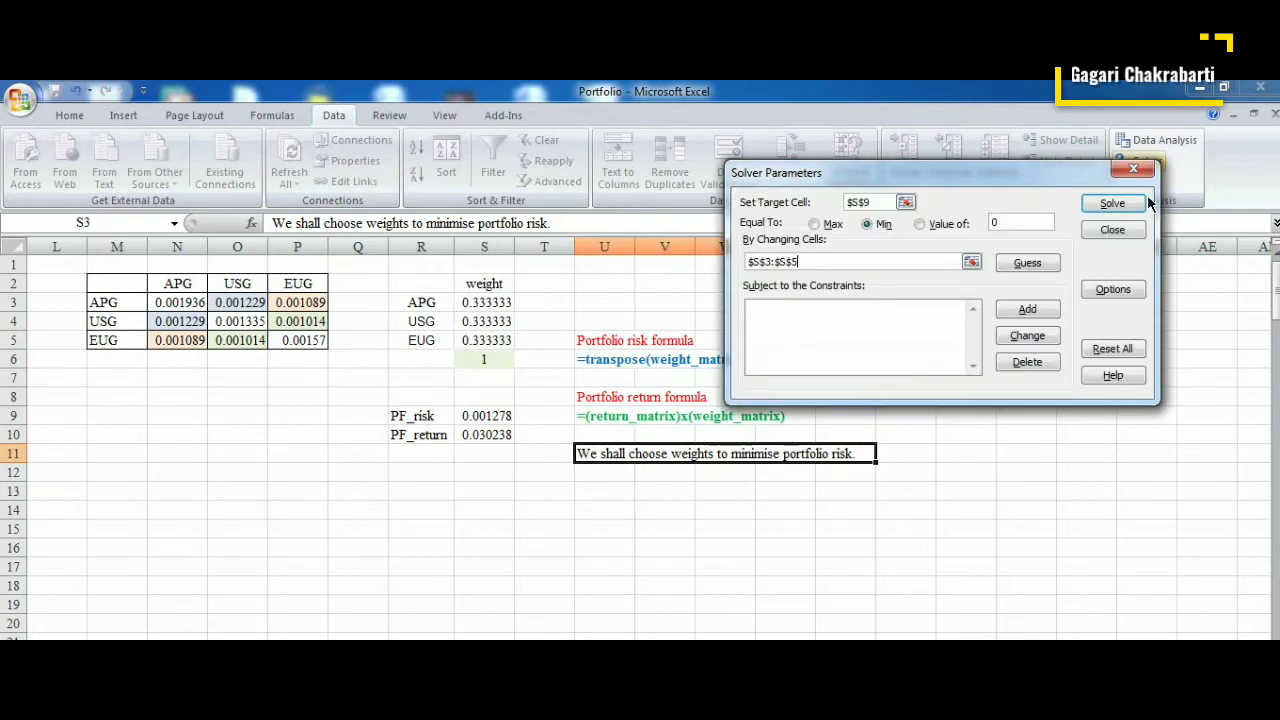
Step: Add the Solver constraint that the weight total in S6 equals 1
{"action": "left_click", "coordinate": [1009, 311]}
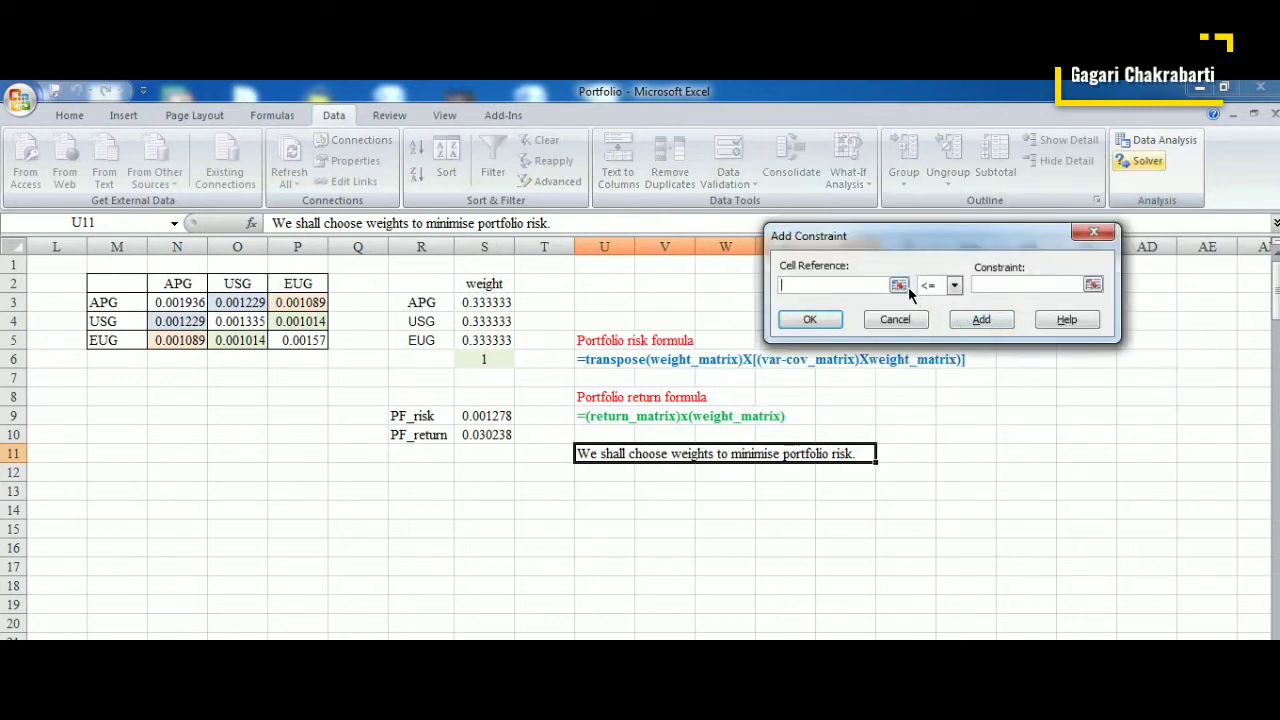
{"action": "left_click", "coordinate": [906, 286]}
{"action": "left_click", "coordinate": [501, 356]}
{"action": "left_click", "coordinate": [1103, 260]}
{"action": "left_click", "coordinate": [954, 287]}
{"action": "left_click", "coordinate": [935, 315]}
{"action": "left_click", "coordinate": [991, 285]}
{"action": "type", "text": "1"}
{"action": "left_click", "coordinate": [827, 319]}
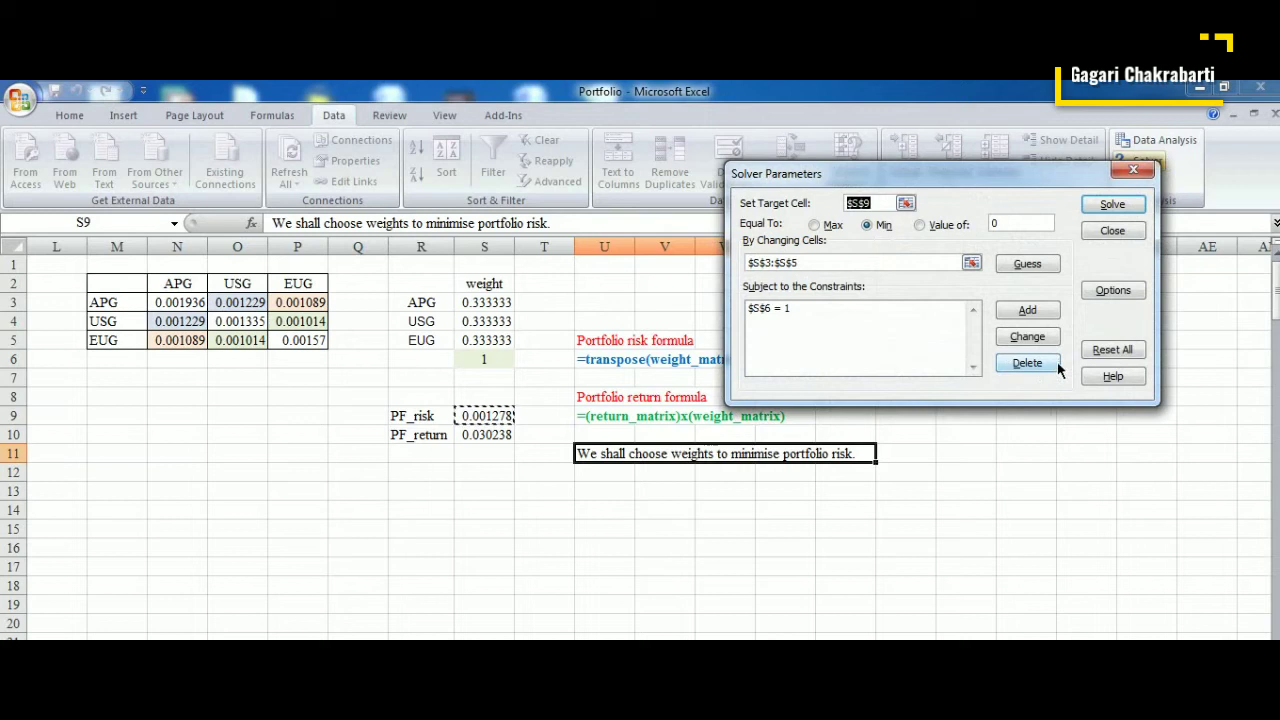
Step: Accept the Solver options with Assume Non-Negative unchecked and solve for the minimum-risk weights
{"action": "left_click", "coordinate": [1113, 291]}
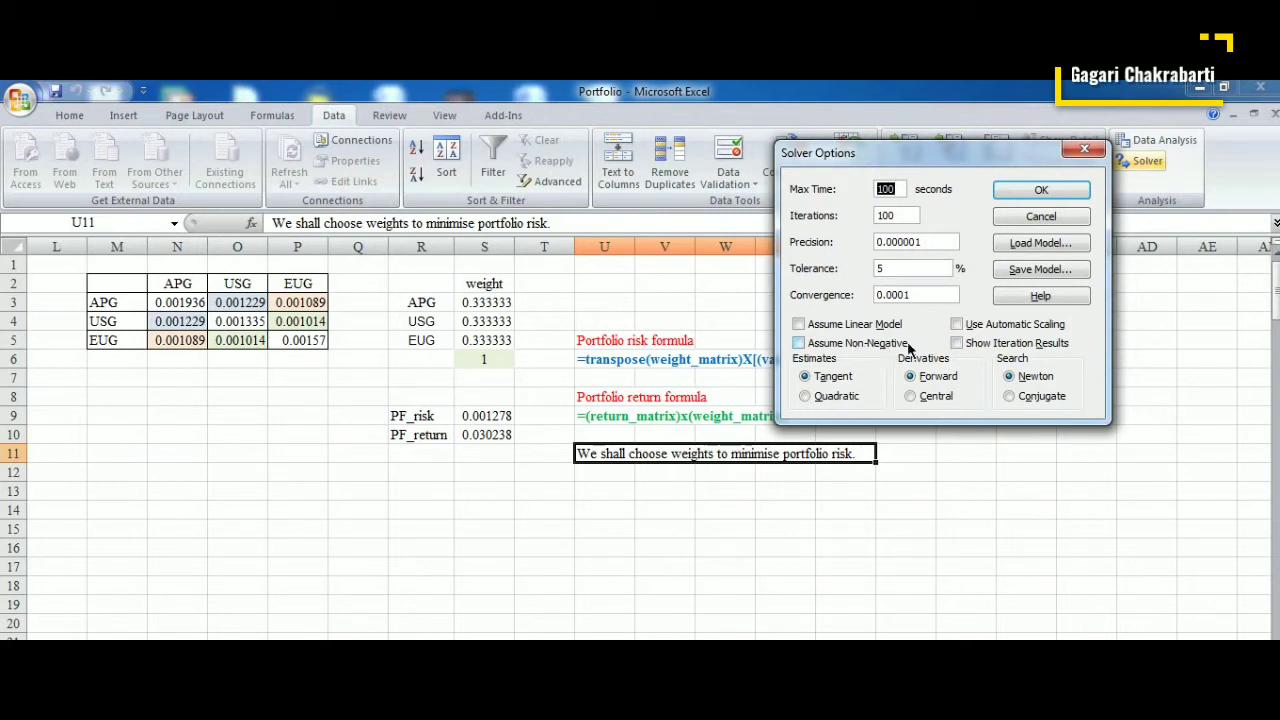
{"action": "left_click", "coordinate": [1043, 194]}
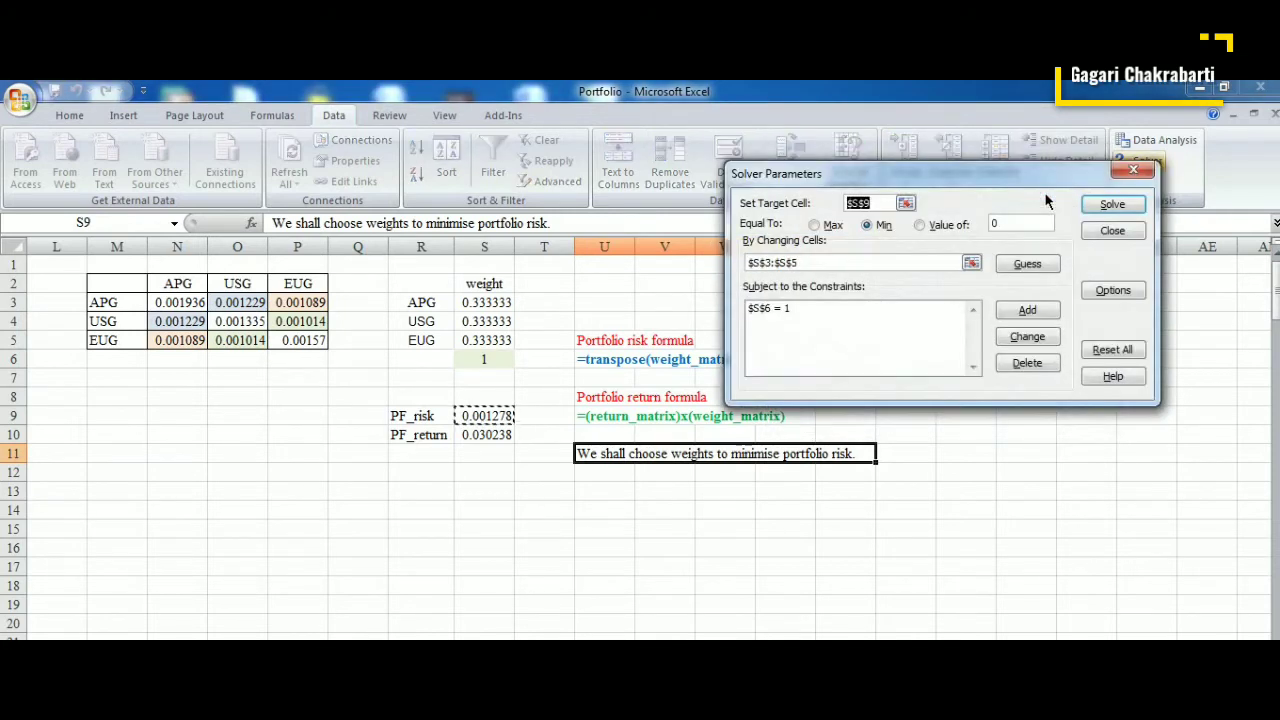
{"action": "left_click", "coordinate": [1117, 206]}
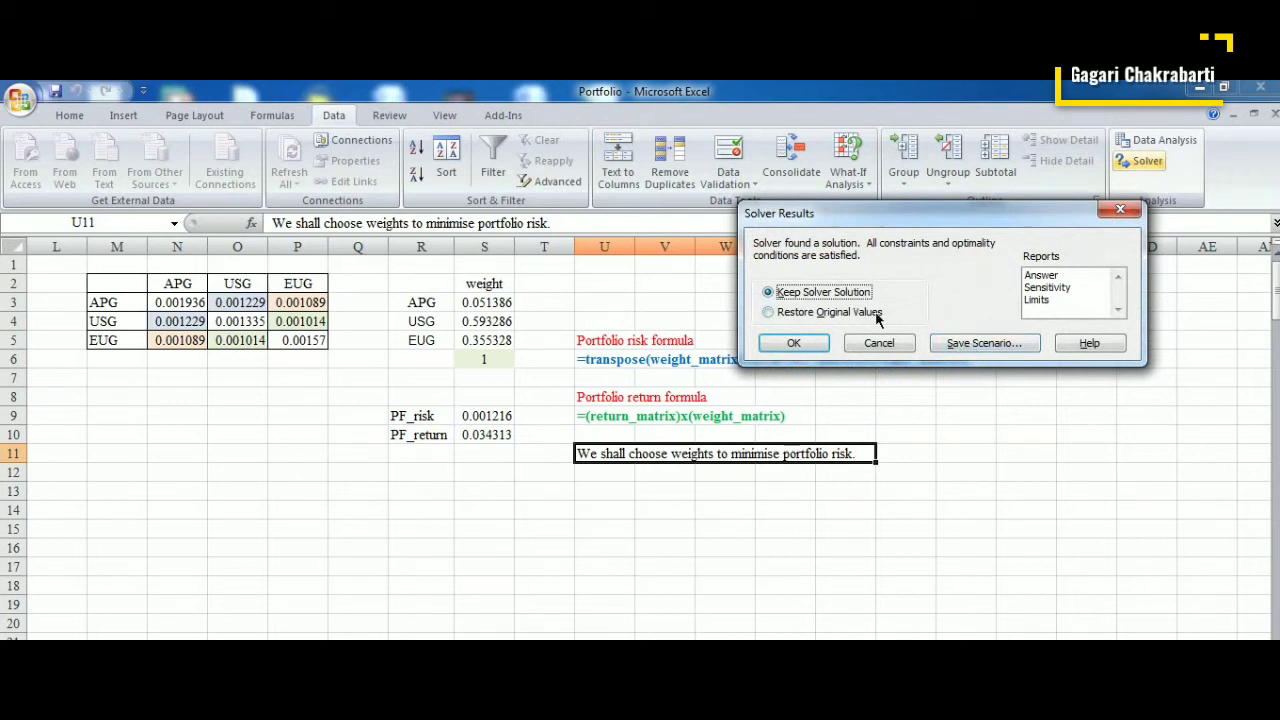
Step: Save the Solver result as a scenario named case-2 and keep the Solver solution in the sheet
{"action": "left_click", "coordinate": [955, 344]}
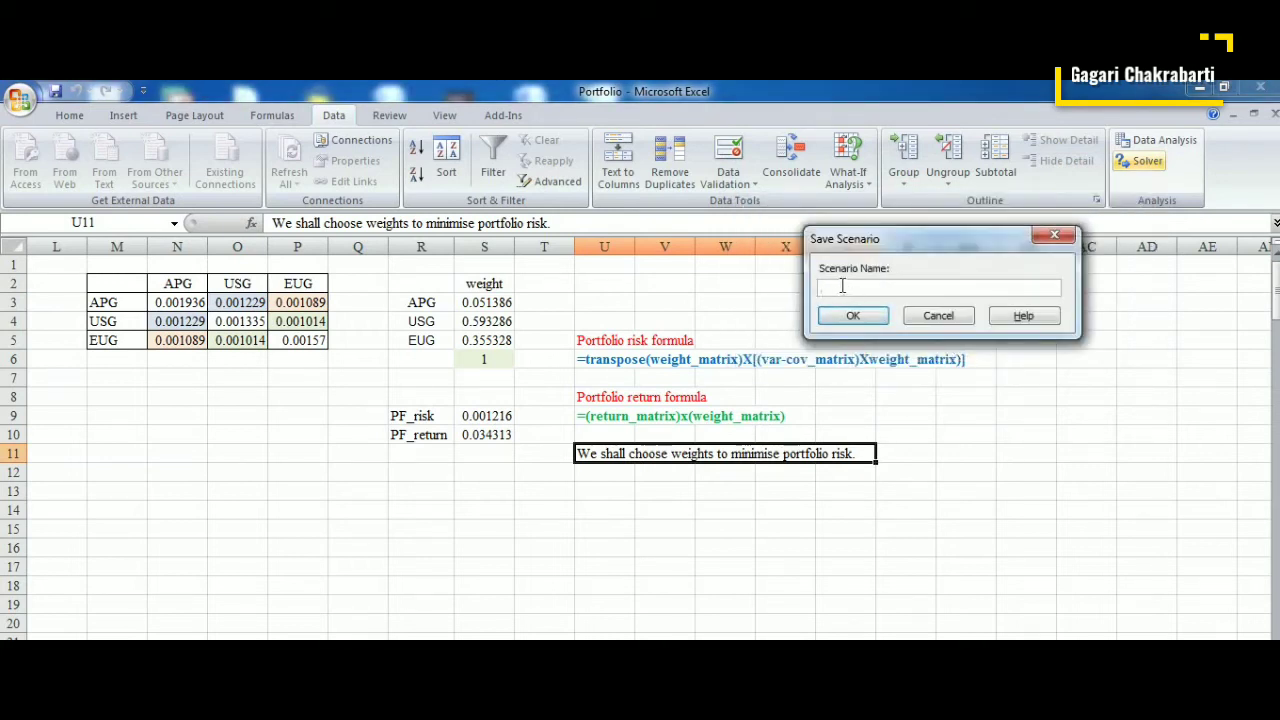
{"action": "type", "text": "case"}
{"action": "type", "text": "-2"}
{"action": "left_click", "coordinate": [851, 316]}
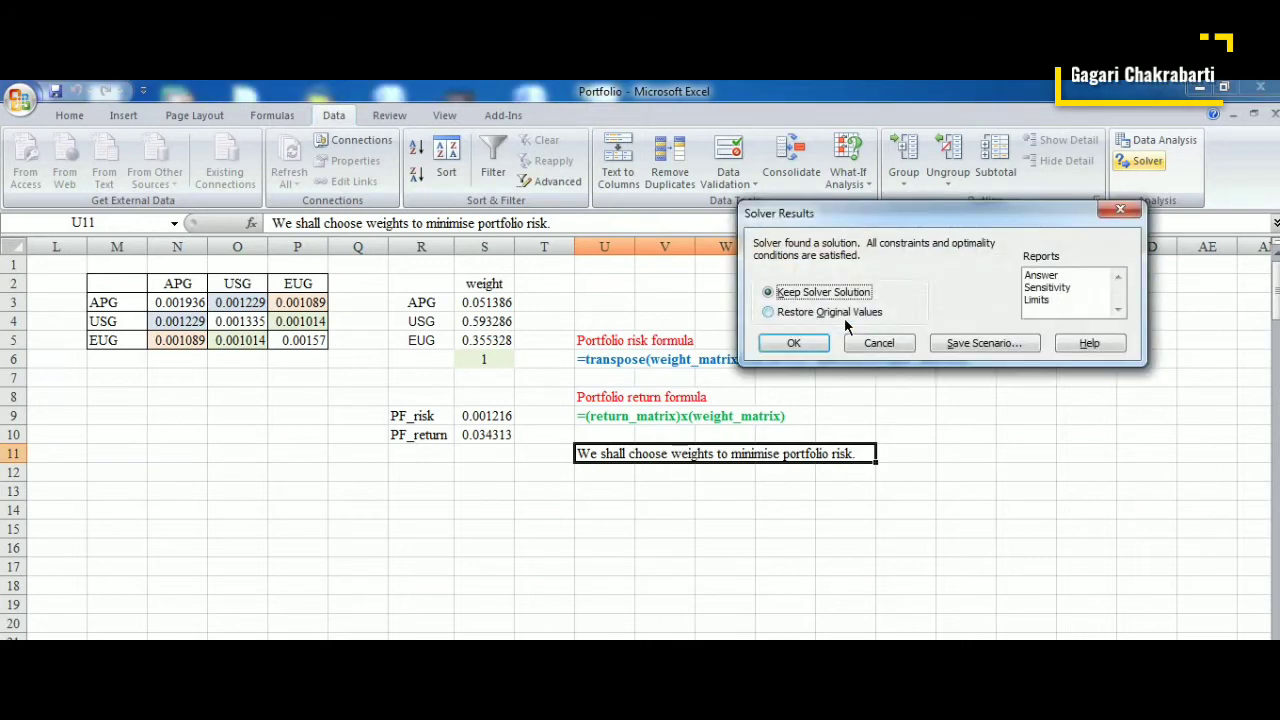
{"action": "left_click", "coordinate": [792, 344]}
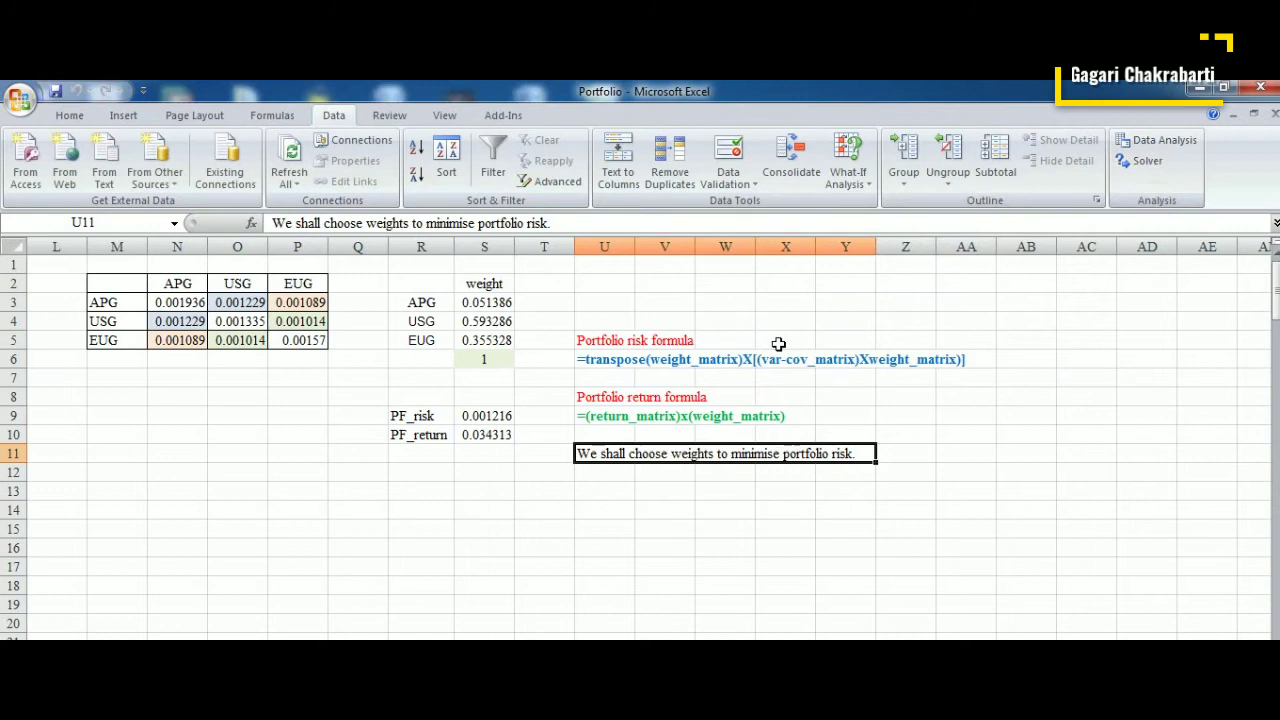
Step: Format the weights in S3:S5 as Number with two decimals and centre them
{"action": "left_click_drag", "start_coordinate": [502, 297], "coordinate": [500, 340]}
{"action": "left_click", "coordinate": [80, 117]}
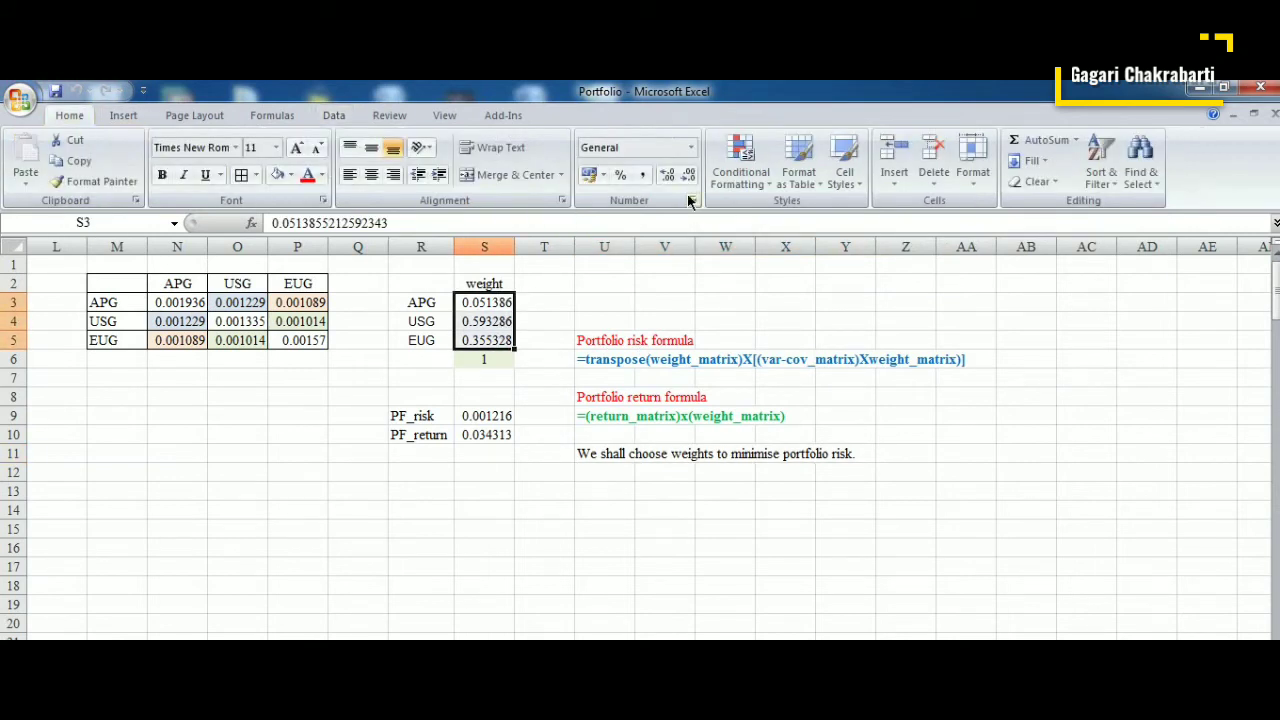
{"action": "left_click", "coordinate": [690, 147]}
{"action": "left_click", "coordinate": [668, 212]}
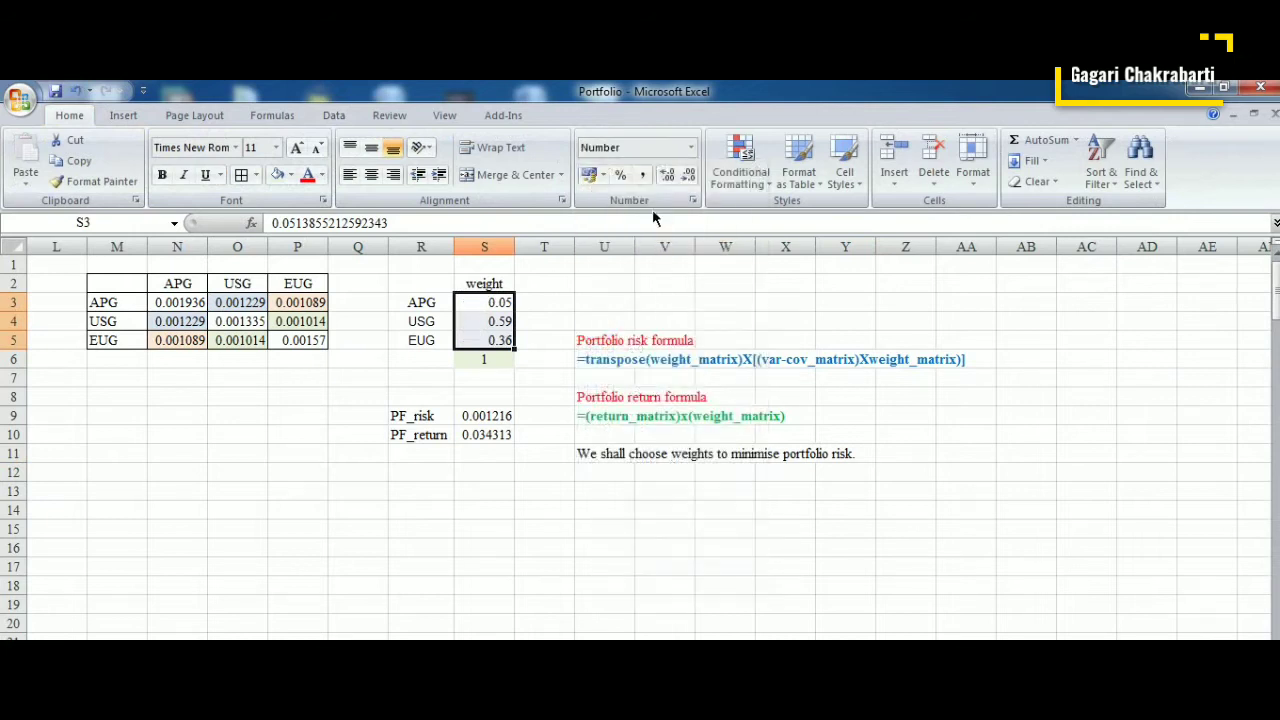
{"action": "left_click", "coordinate": [371, 174]}
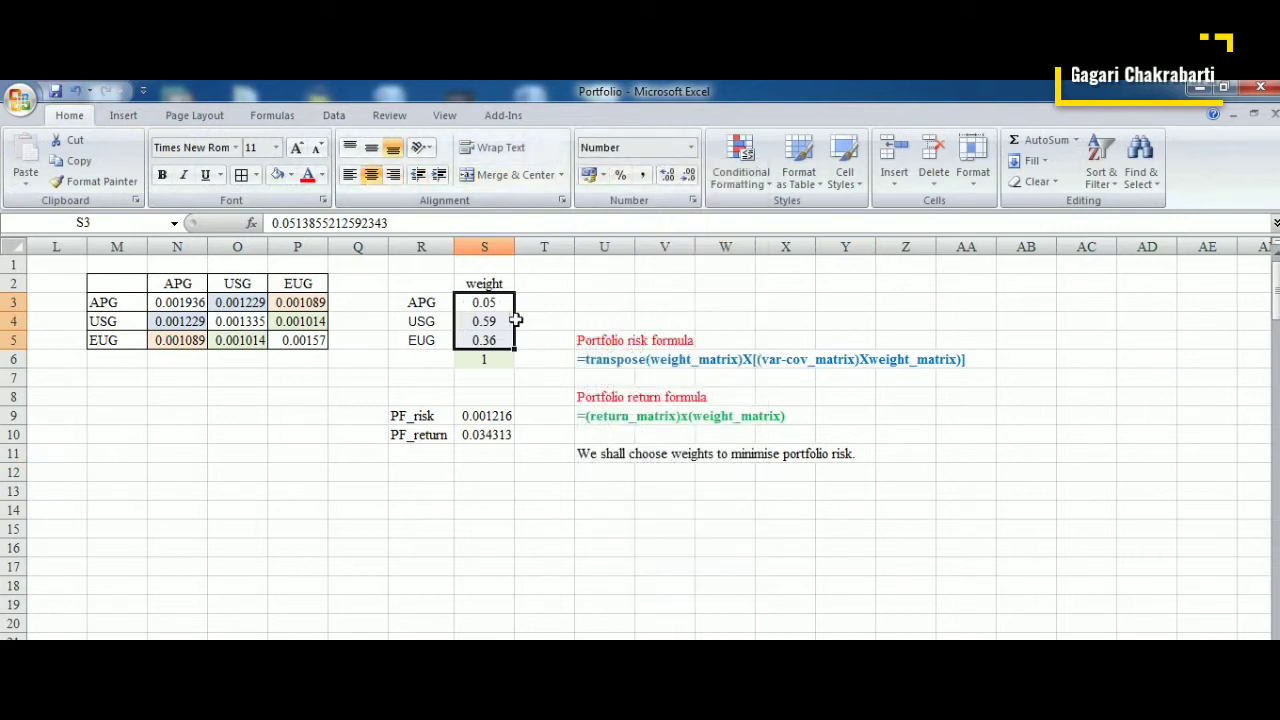
Step: Check the optimised APG, USG and EUG weights in S3:S5 and the portfolio risk and return in S9 and S10
{"action": "left_click", "coordinate": [499, 307]}
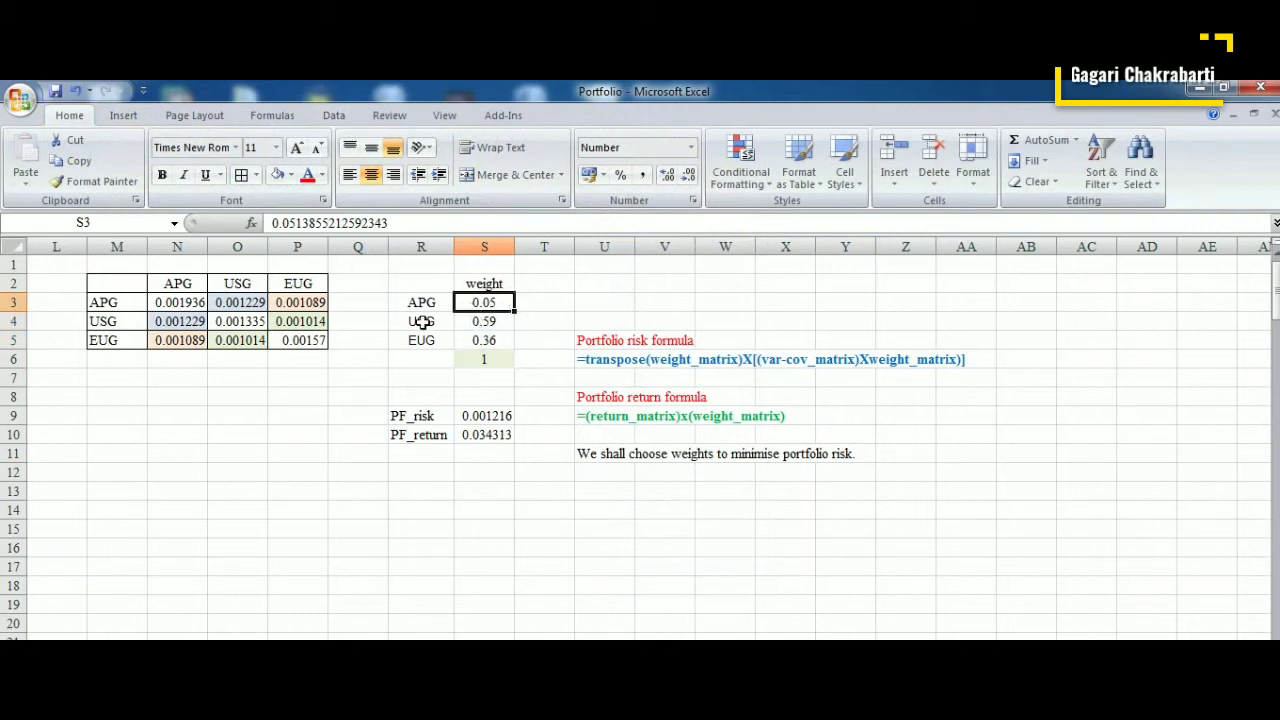
{"action": "left_click", "coordinate": [474, 321]}
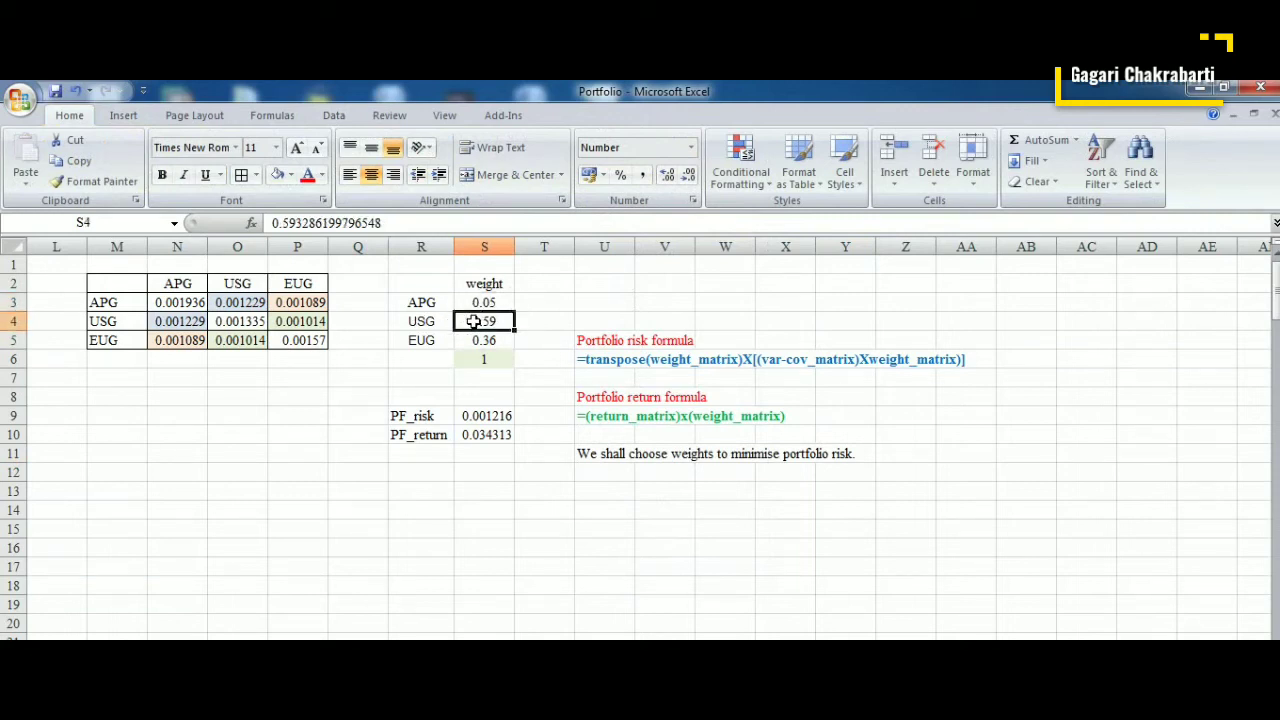
{"action": "left_click", "coordinate": [470, 341]}
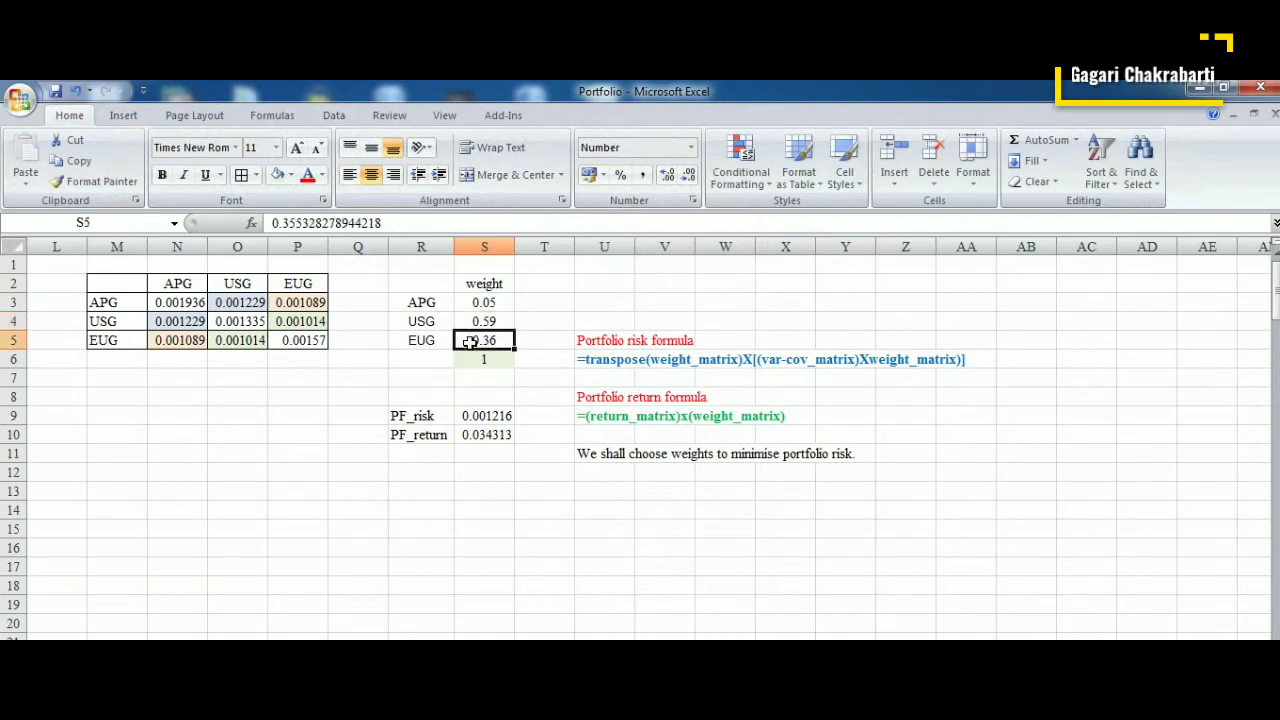
{"action": "left_click", "coordinate": [500, 415]}
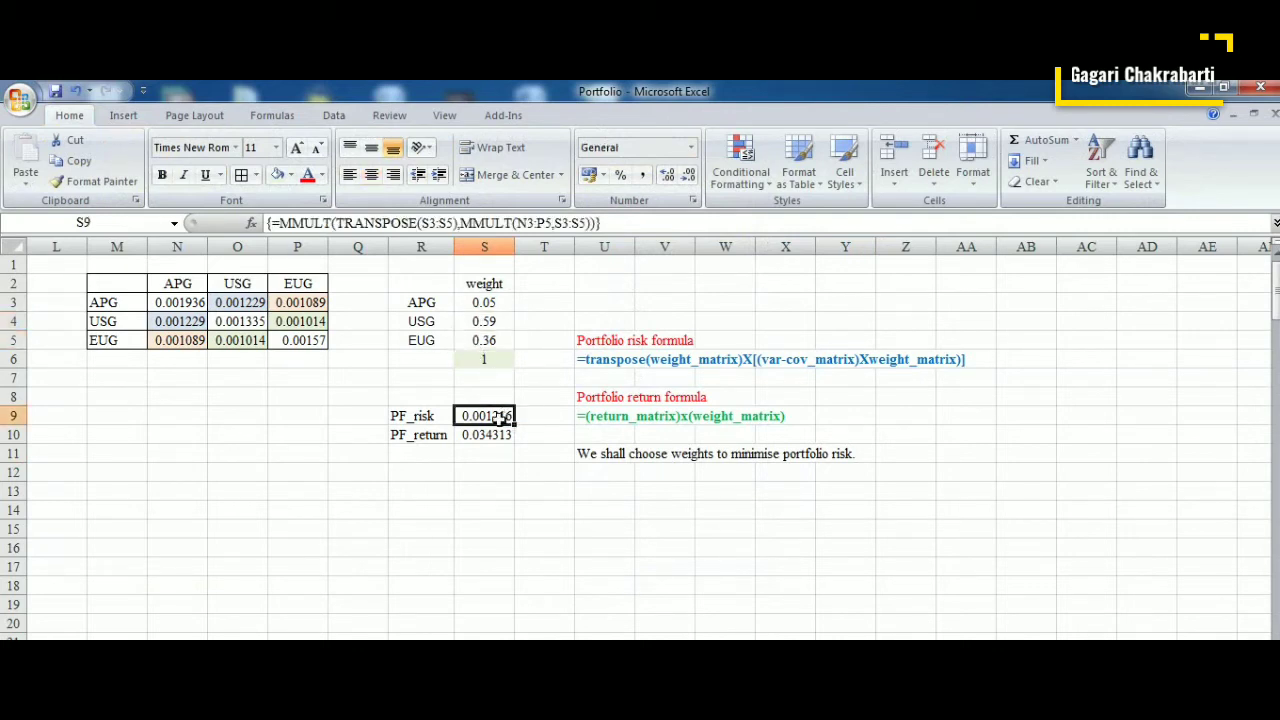
{"action": "left_click", "coordinate": [496, 432]}
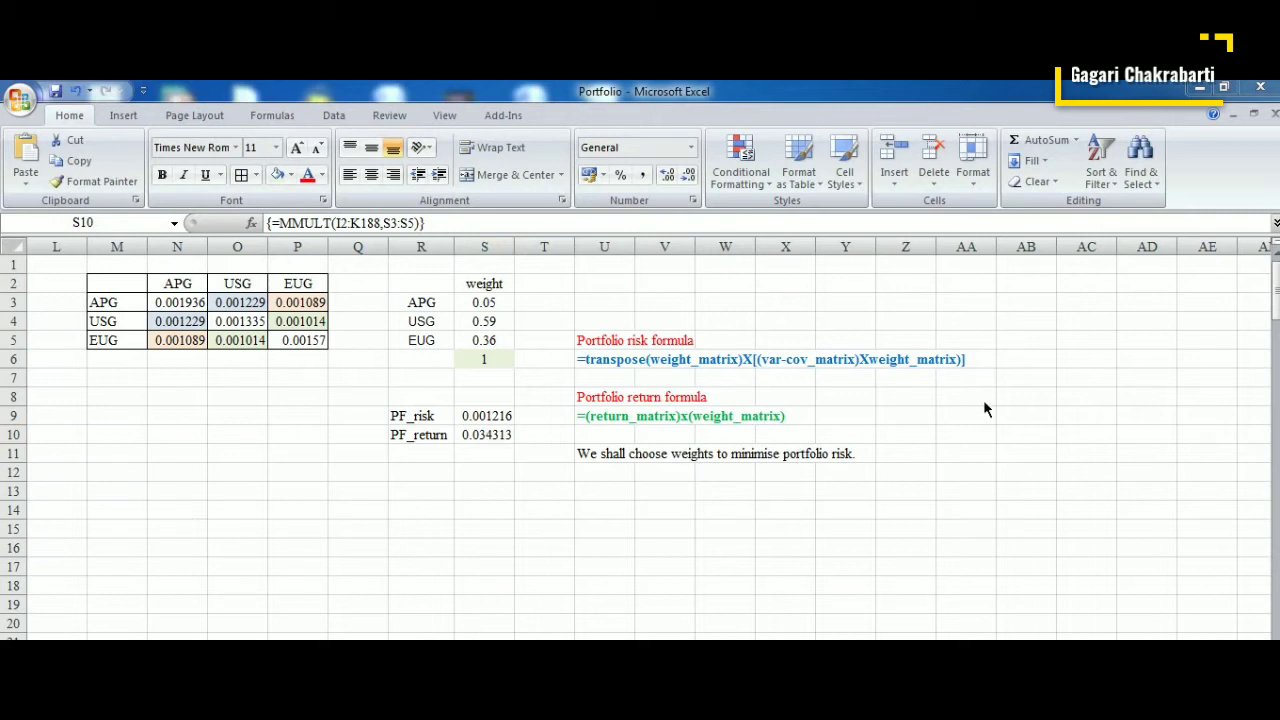
Step: Paste the CASE#1 Equally weighted PF summary of PF RISK and PF RET at AB4
{"action": "left_click", "coordinate": [1008, 323]}
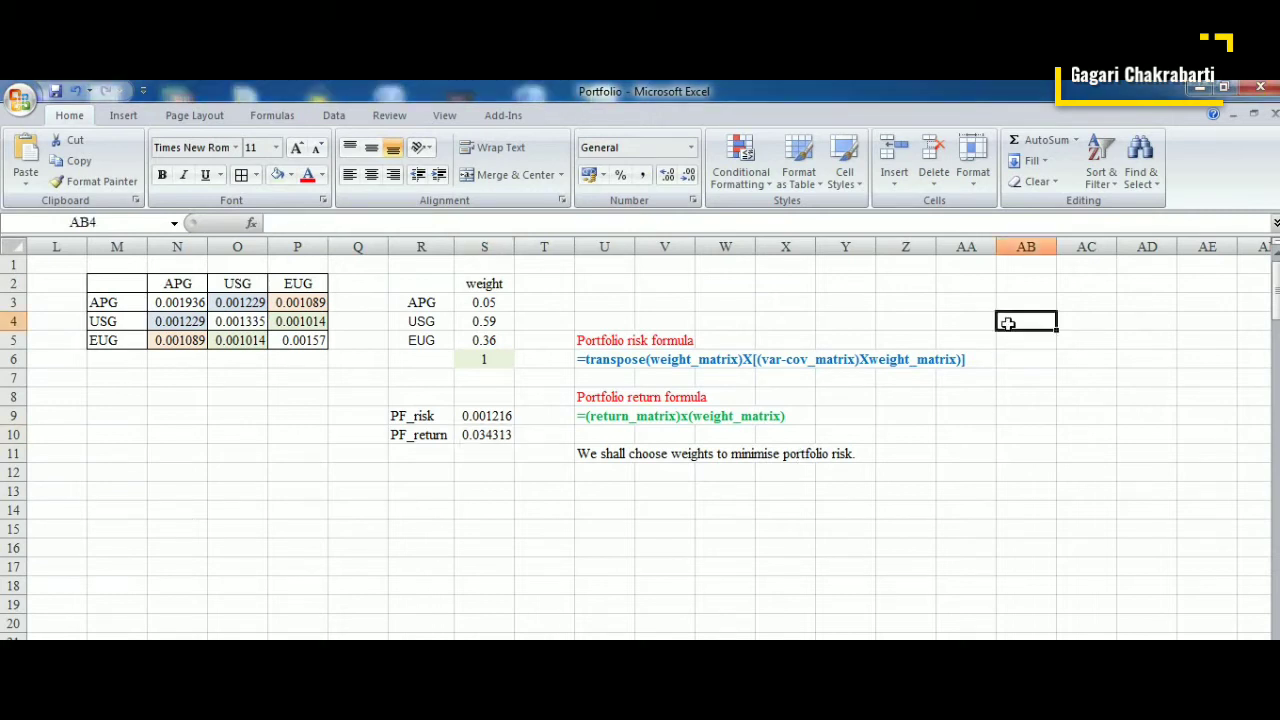
{"action": "key", "text": "ctrl+v"}
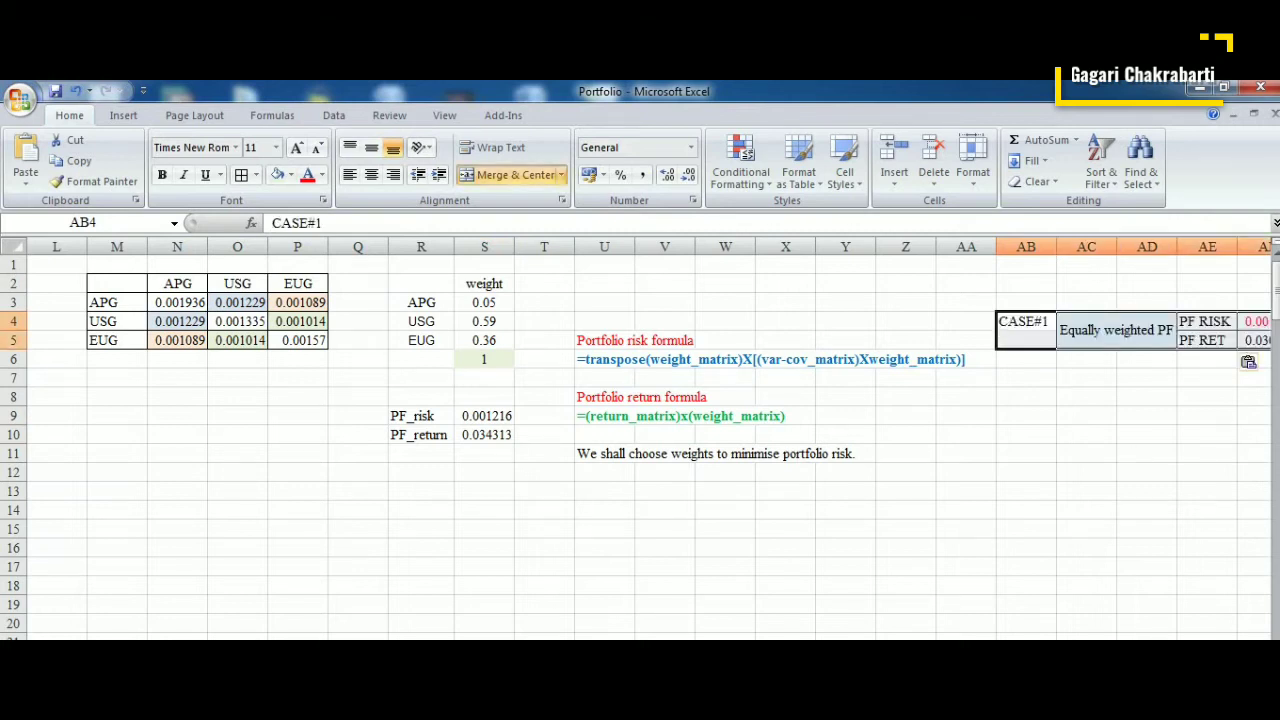
{"action": "scroll", "coordinate": [648, 440], "scroll_direction": "right", "scroll_amount": 2}
{"action": "left_click", "coordinate": [961, 323]}
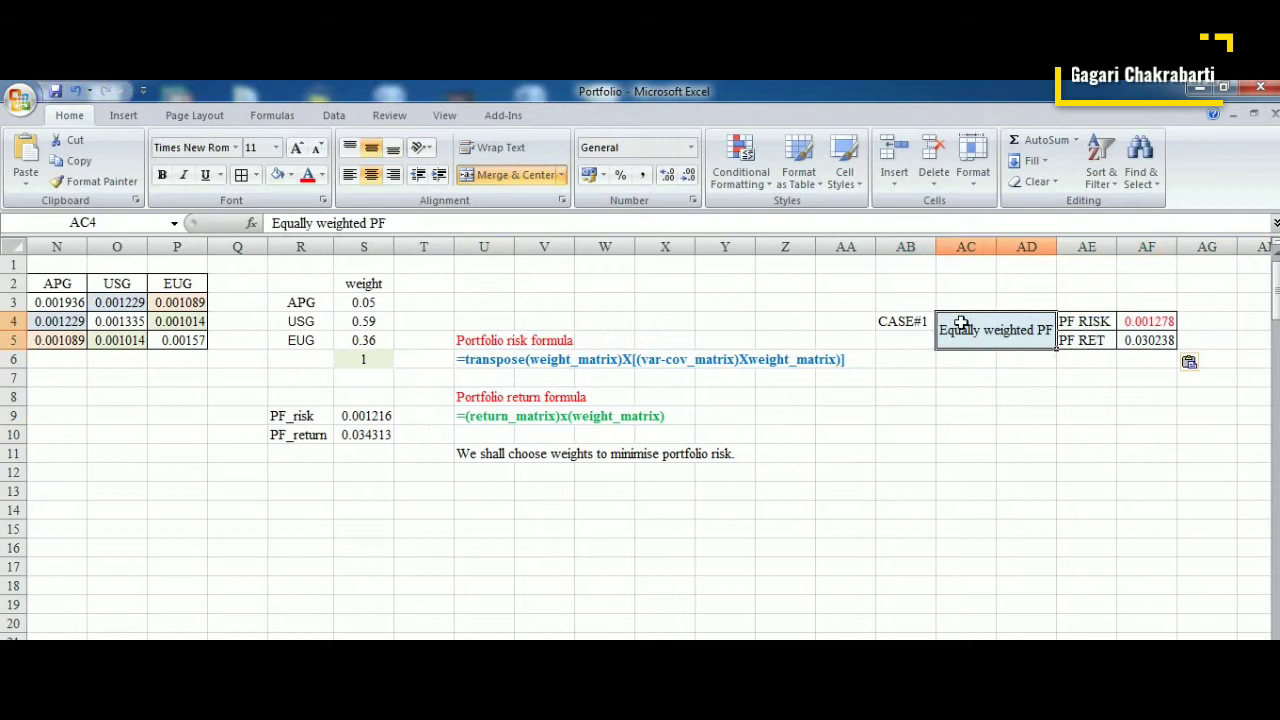
Step: Merge and centre the CASE#1 label across AB4:AB5 and align it to the vertical middle
{"action": "left_click_drag", "start_coordinate": [914, 318], "coordinate": [909, 338]}
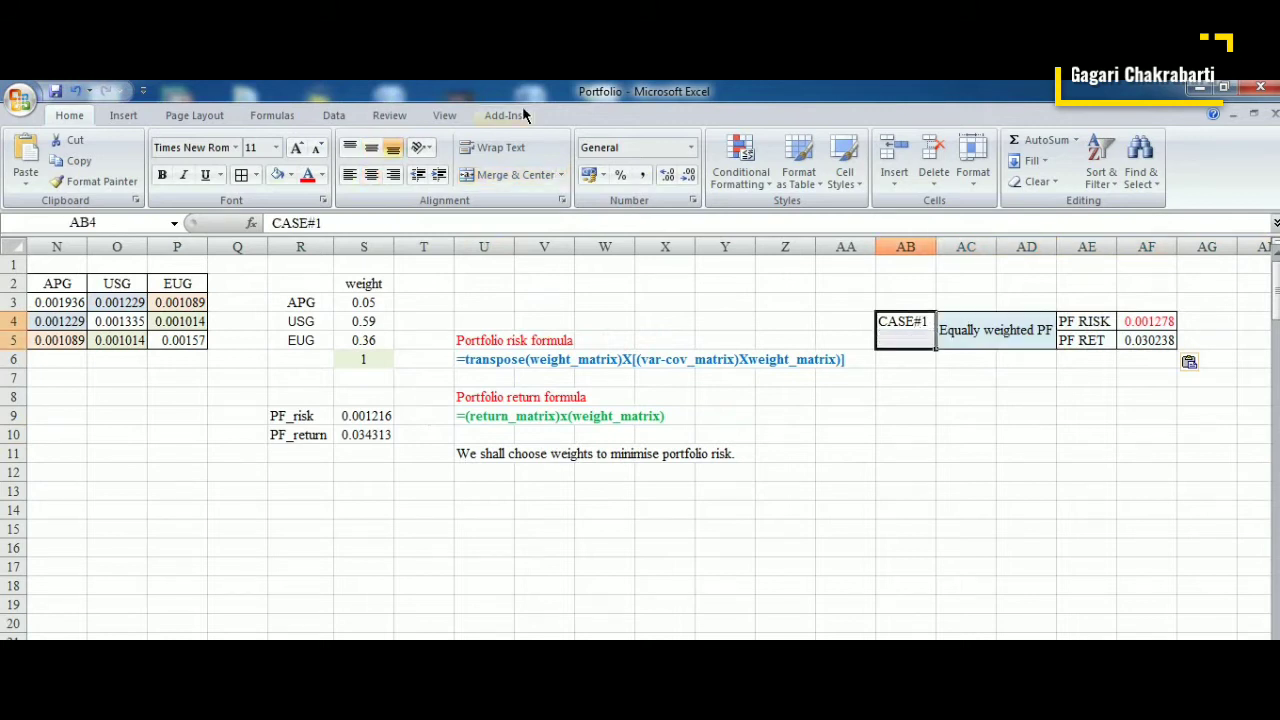
{"action": "left_click", "coordinate": [492, 178]}
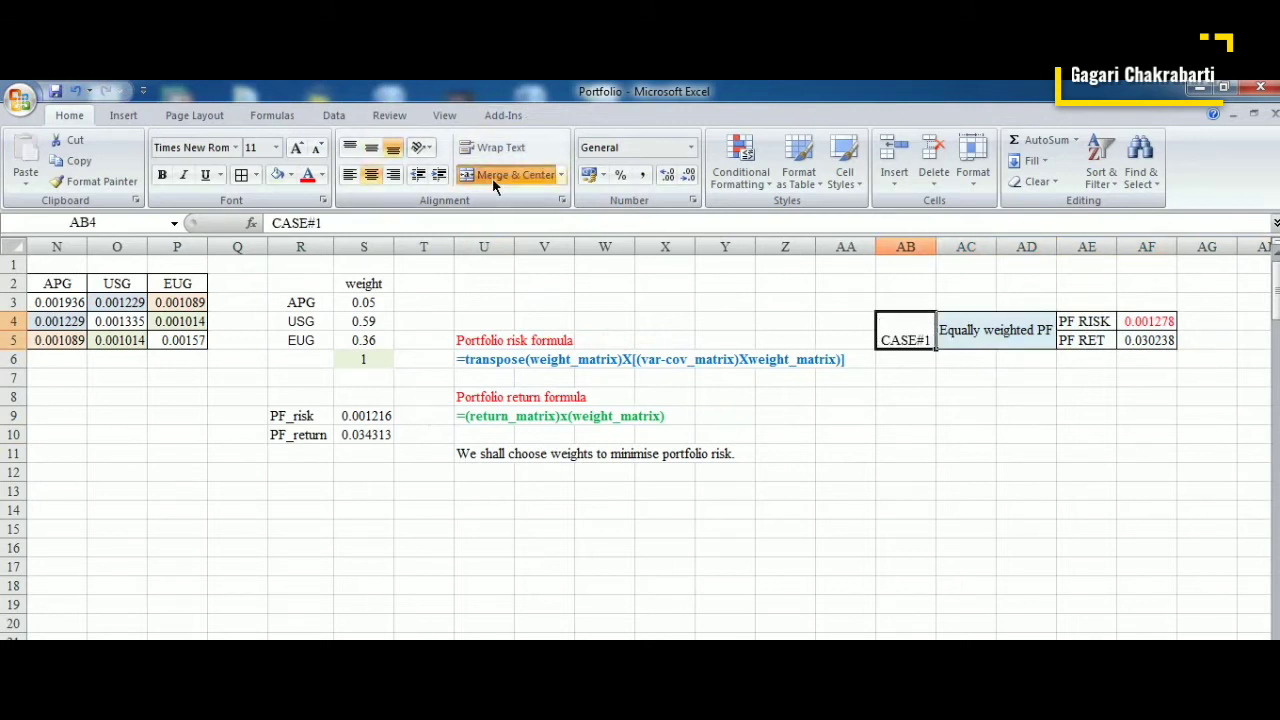
{"action": "left_click", "coordinate": [380, 152]}
{"action": "left_click", "coordinate": [866, 416]}
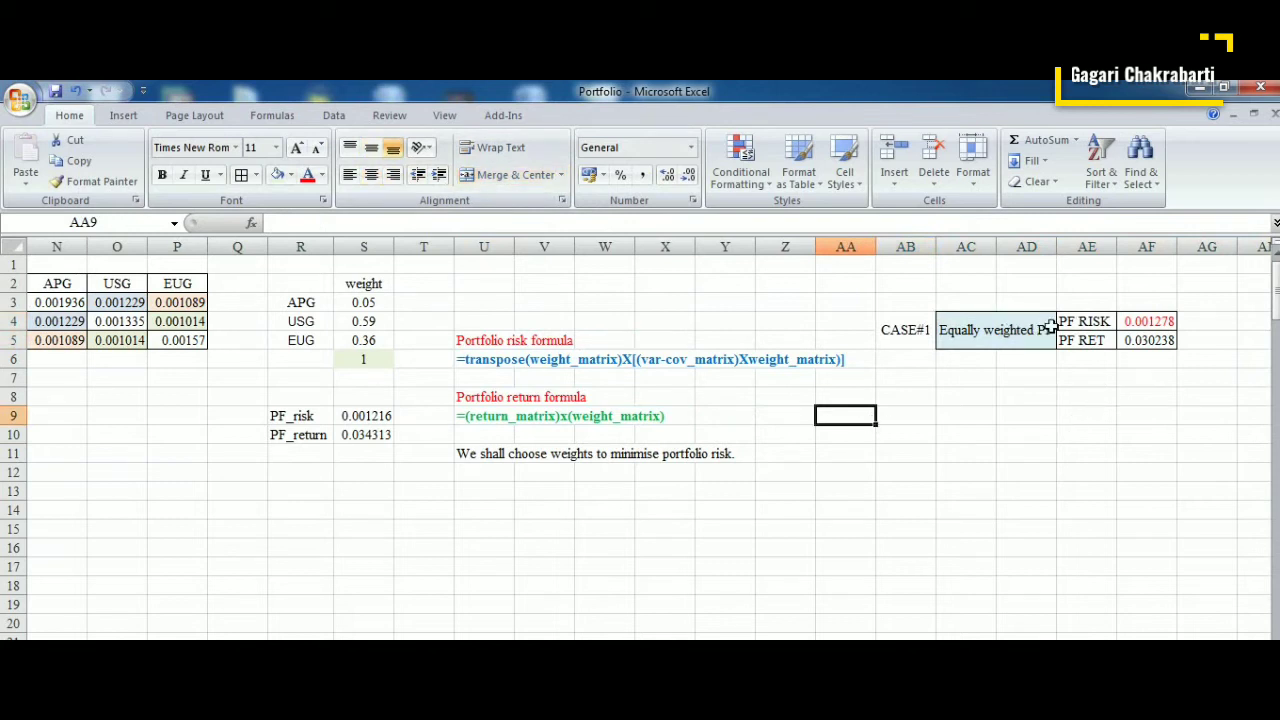
Step: Check the equally weighted portfolio's risk and return values in AF4 and AF5
{"action": "left_click", "coordinate": [1130, 322]}
{"action": "left_click", "coordinate": [1132, 340]}
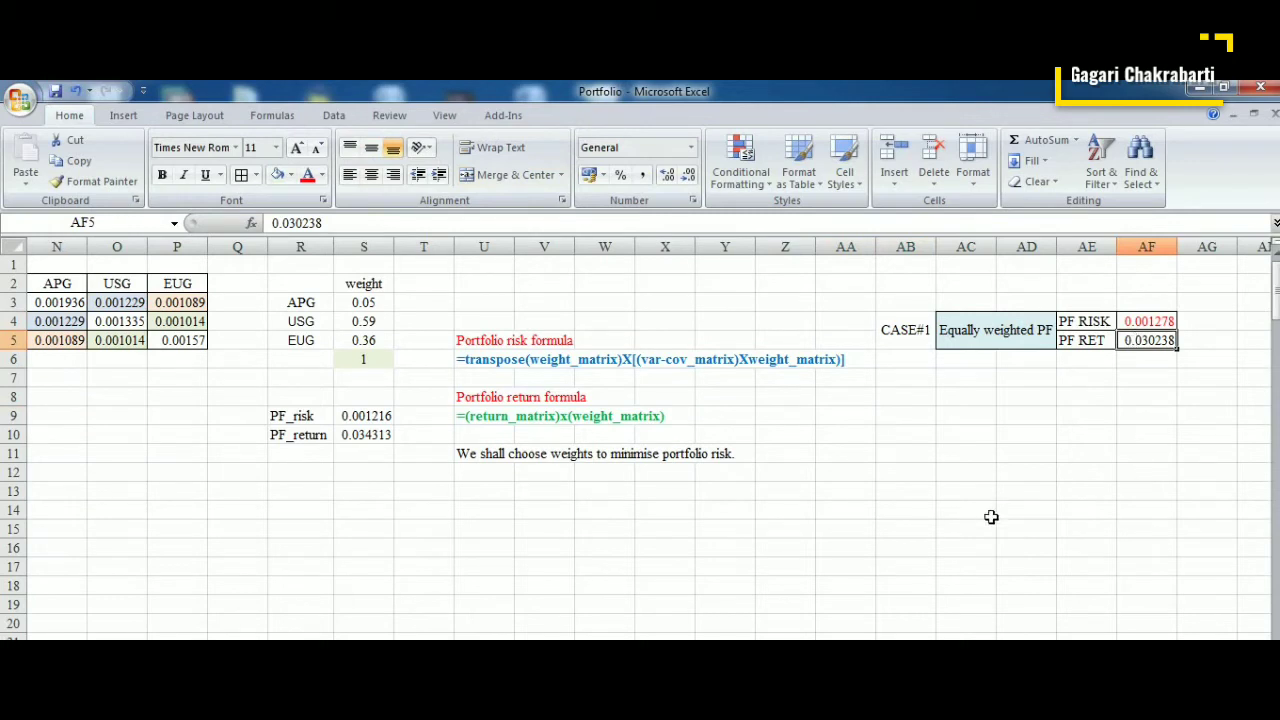
{"action": "key", "text": "F2"}
Step: Paste the CASE#2 Minimum Variance summary of PF RISK and PF RET at AB7, below the CASE#1 block
{"action": "left_click", "coordinate": [910, 382]}
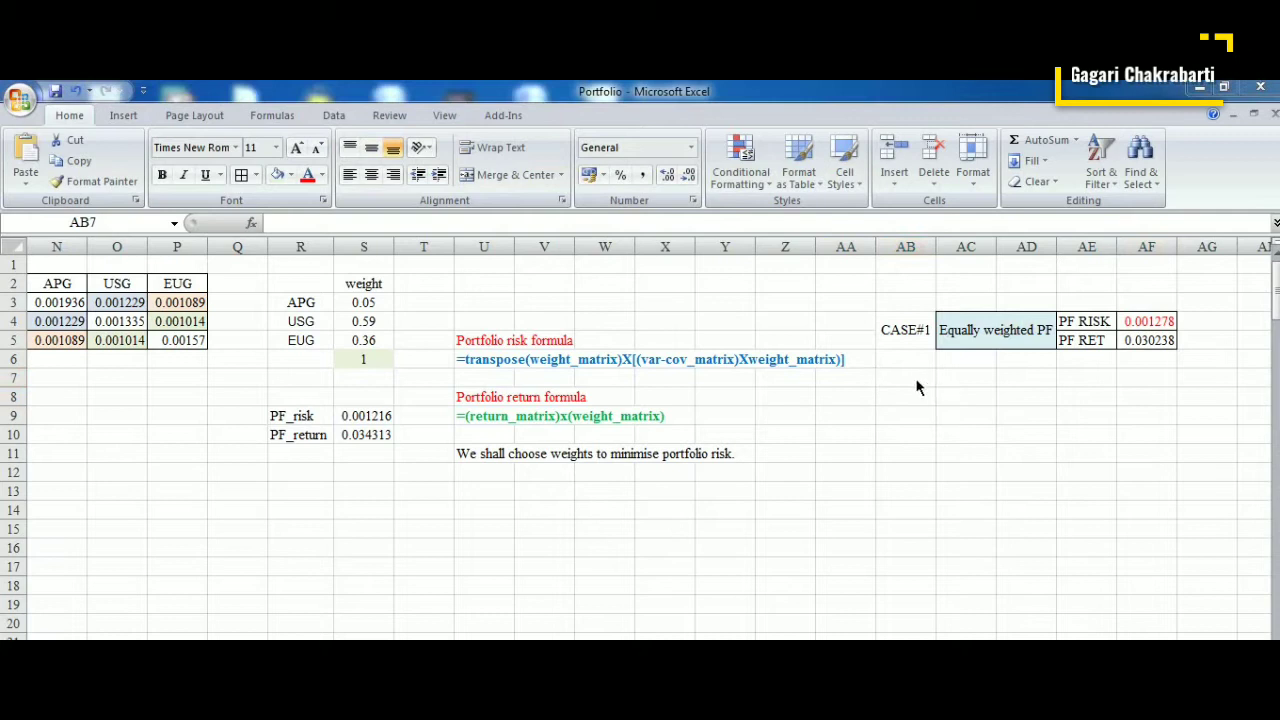
{"action": "left_click", "coordinate": [915, 379]}
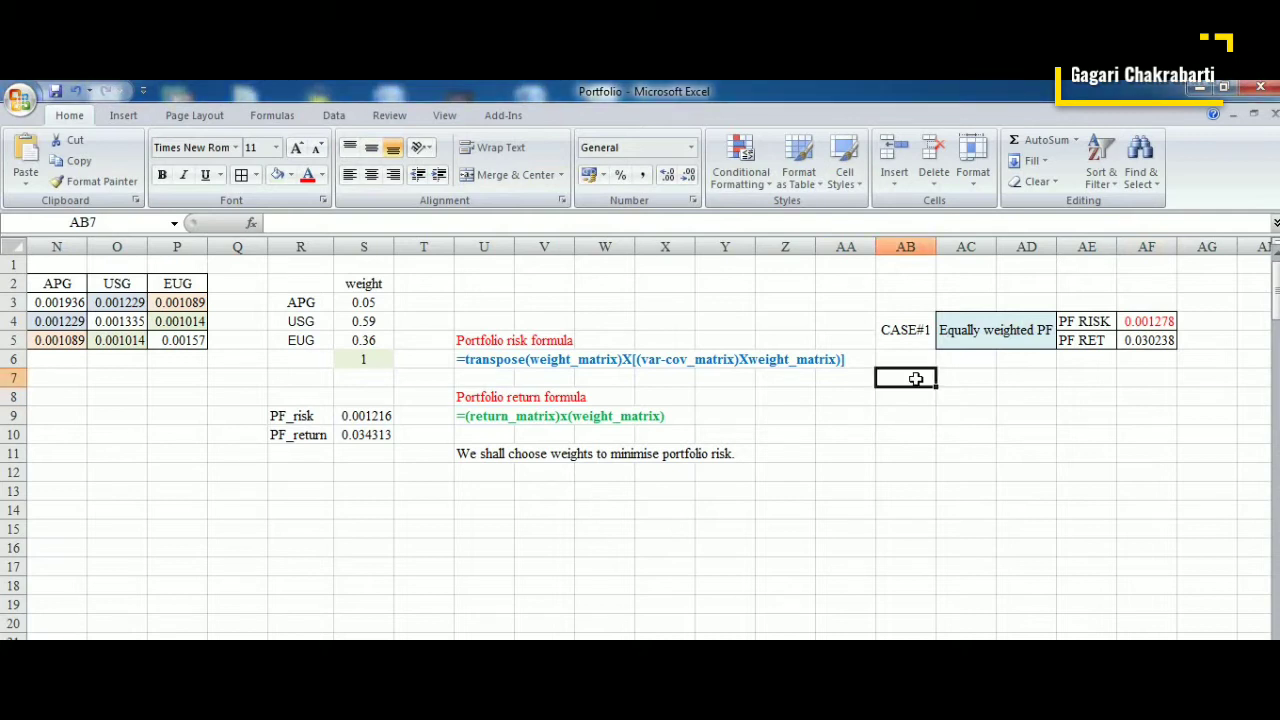
{"action": "key", "text": "ctrl+v"}
Step: Merge and centre the CASE#2 label across AB7:AB8 and align it to the vertical middle
{"action": "mouse_move", "coordinate": [915, 379]}
{"action": "left_mouse_down"}
{"action": "mouse_move", "coordinate": [905, 376]}
{"action": "mouse_move", "coordinate": [908, 396]}
{"action": "left_mouse_up"}
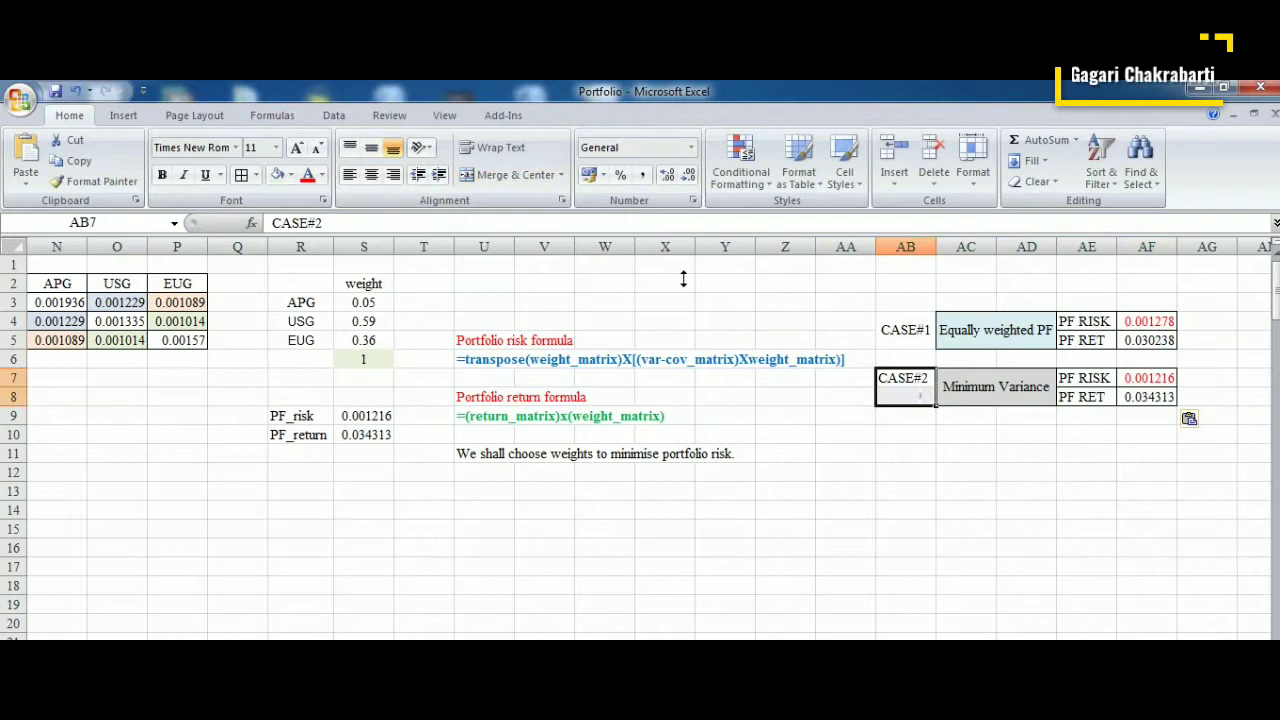
{"action": "left_click", "coordinate": [490, 176]}
{"action": "left_click", "coordinate": [371, 147]}
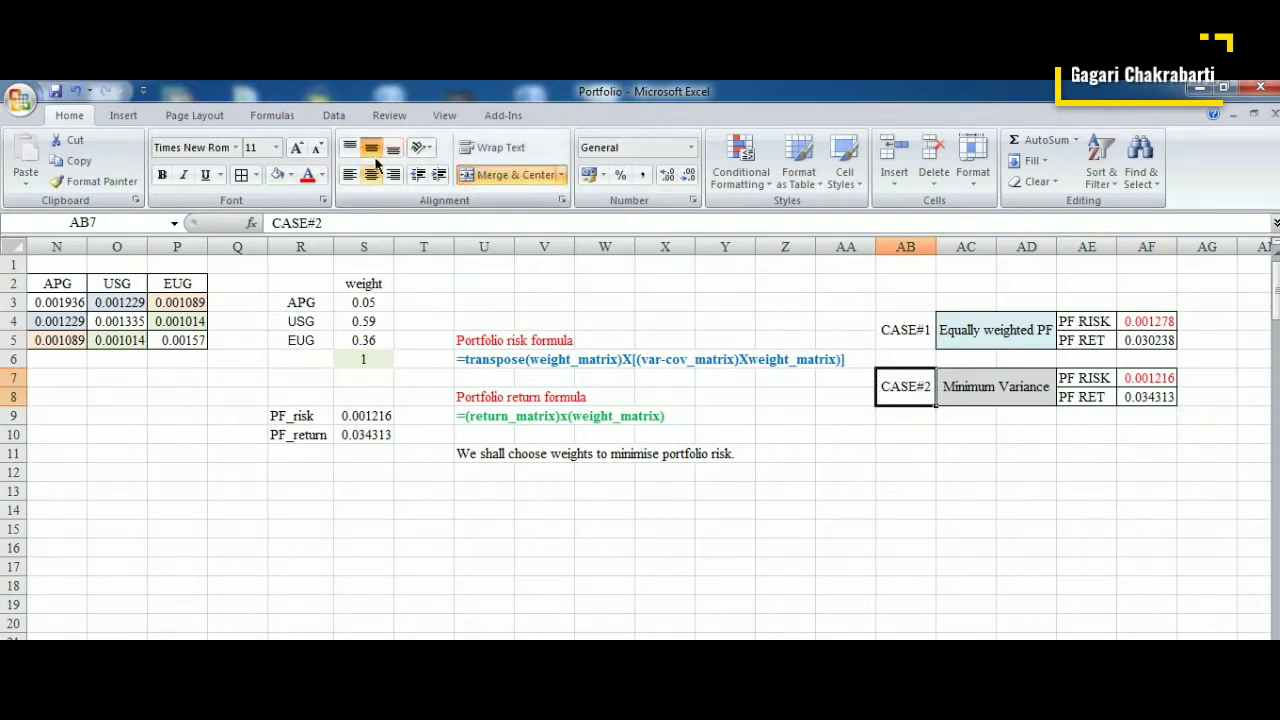
Step: Check the minimum variance portfolio's risk and return values in AF7 and AF8
{"action": "left_click", "coordinate": [997, 447]}
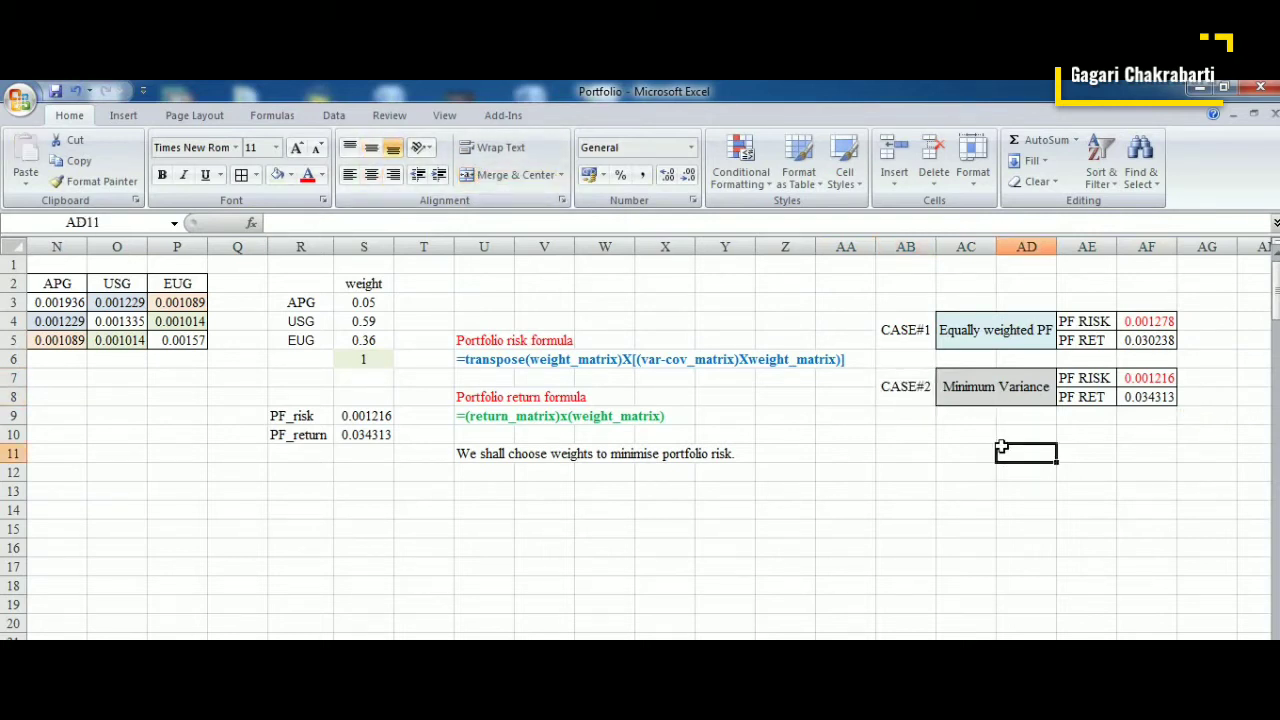
{"action": "left_click", "coordinate": [1136, 379]}
{"action": "left_click", "coordinate": [1133, 397]}
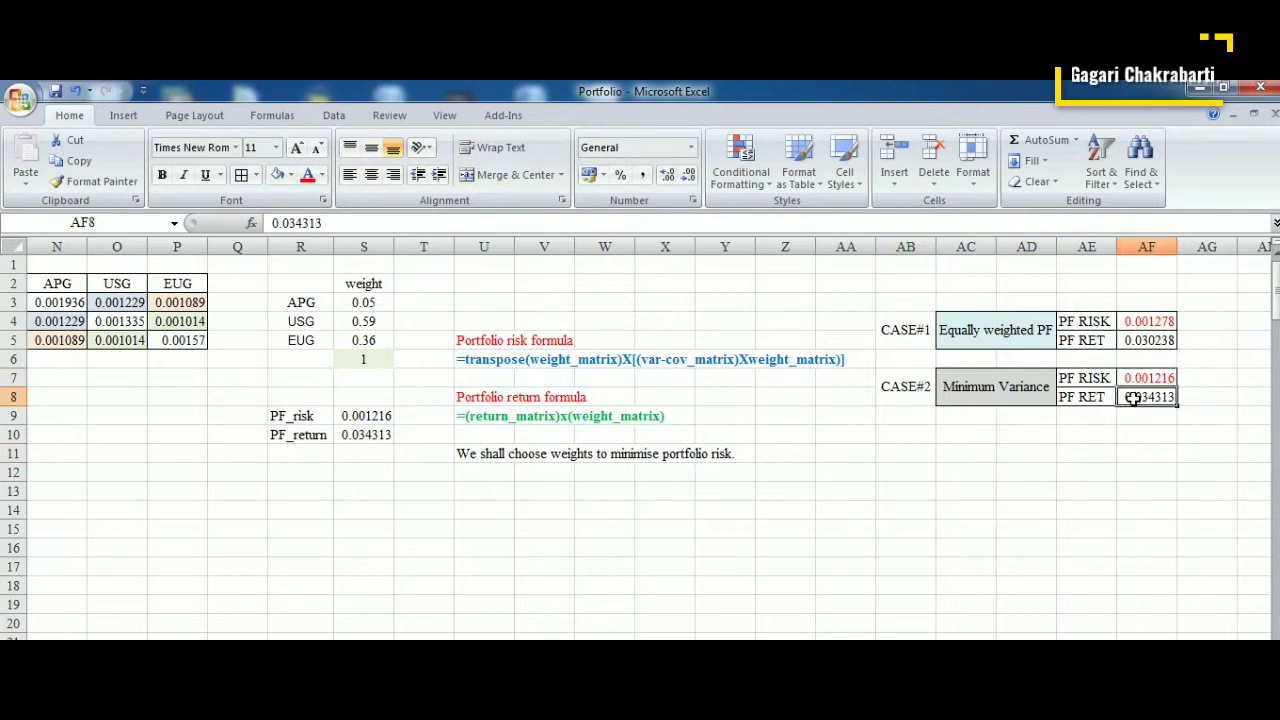
Step: Enter the note "We shall choose weights to minimize portfolio risk.subject to a given return" in U13, with "Assume return to be" and 0.030238 in row 14
{"action": "left_click", "coordinate": [478, 487]}
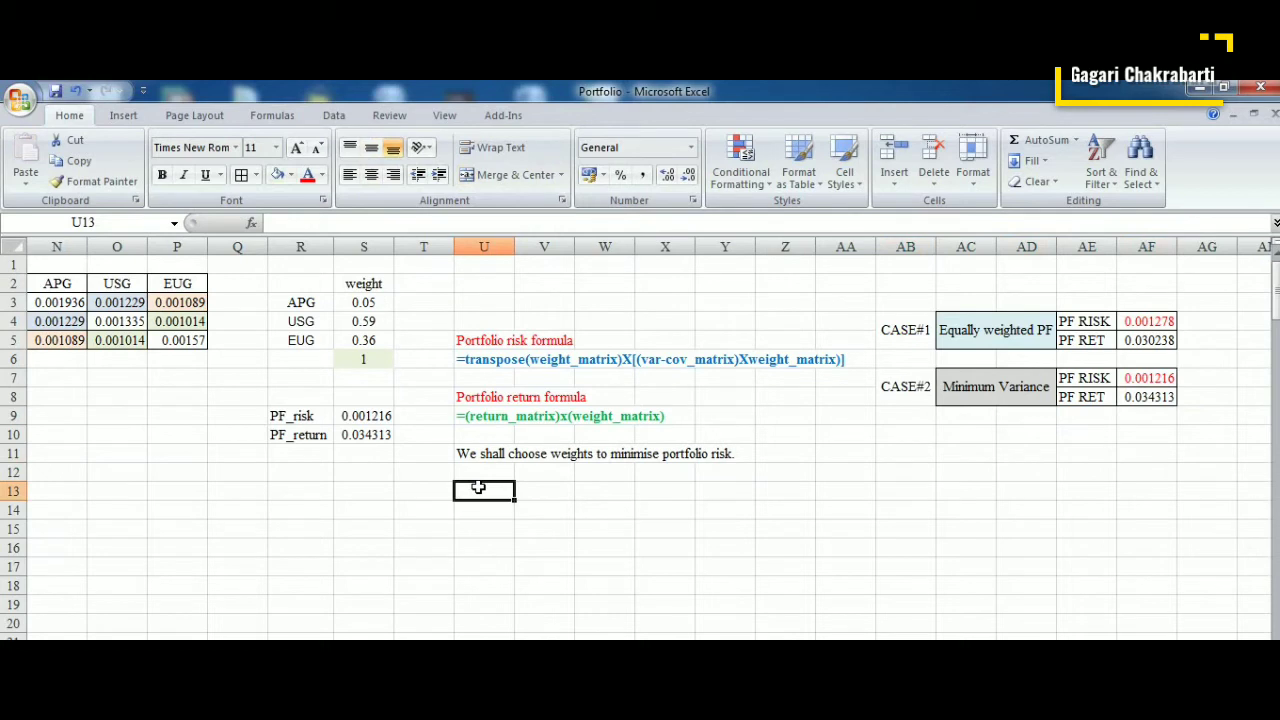
{"action": "left_click", "coordinate": [477, 470]}
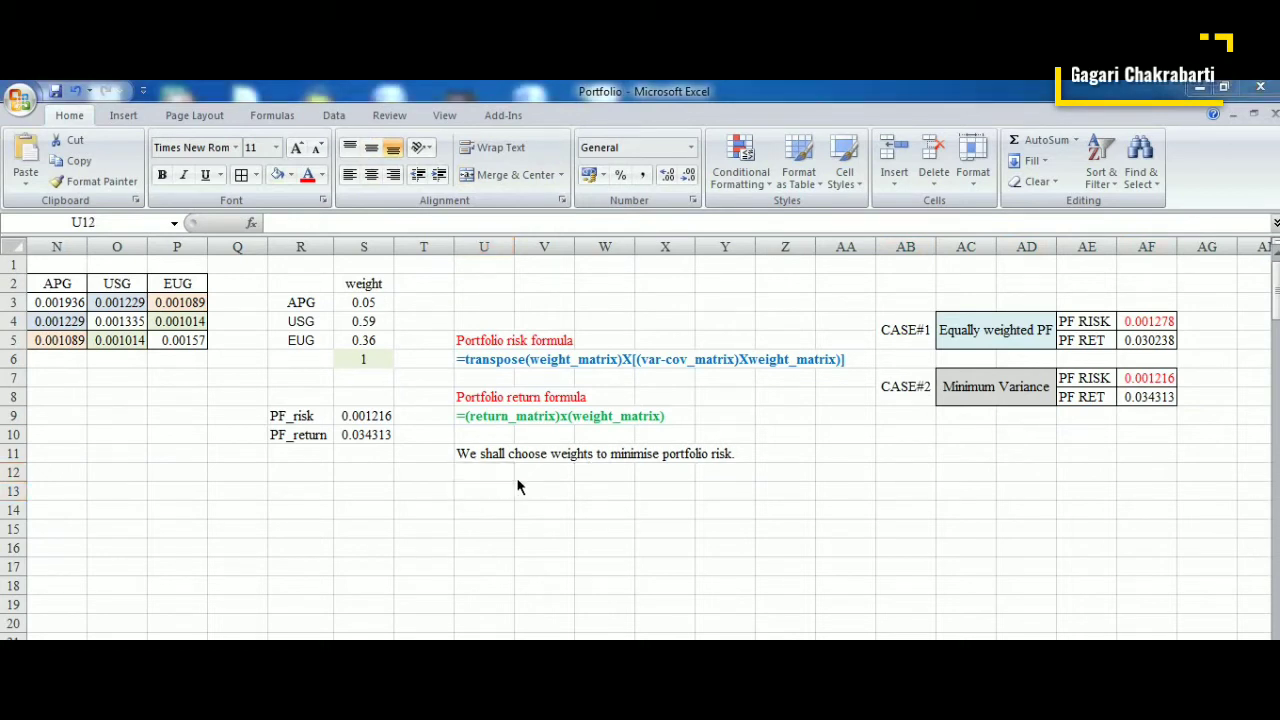
{"action": "left_click", "coordinate": [496, 489]}
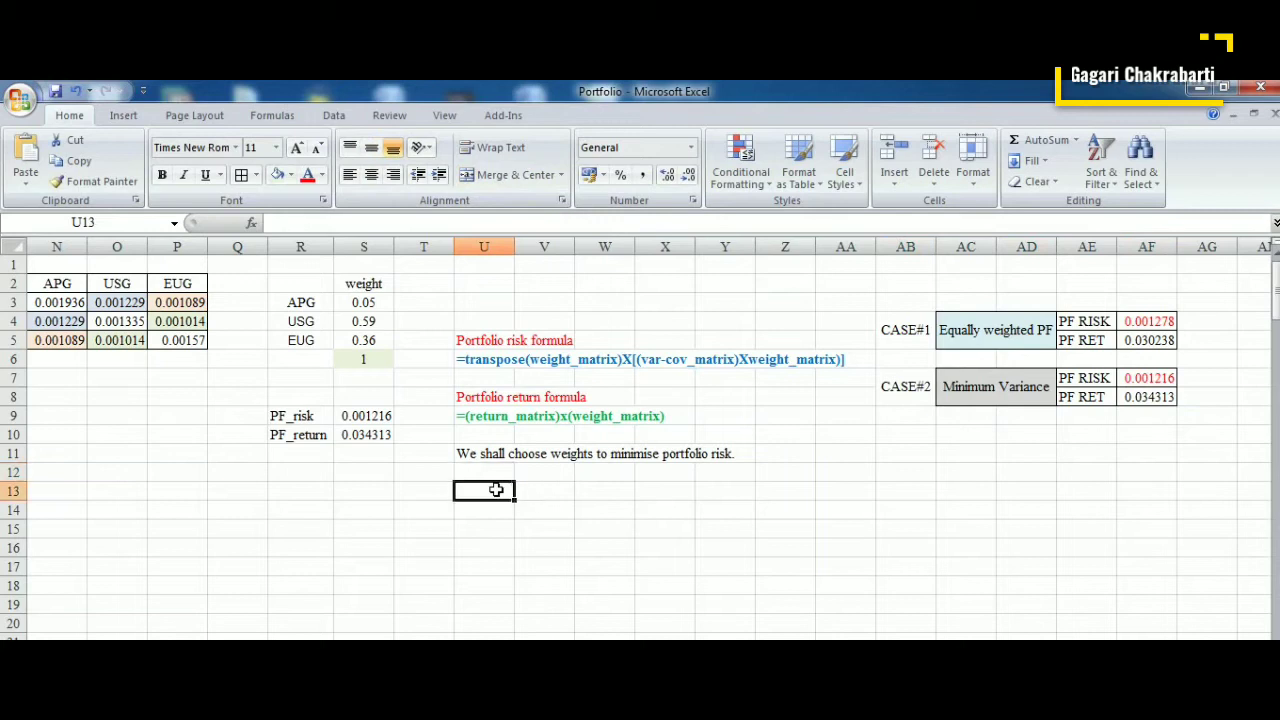
{"action": "type", "text": "We shall choose weights to minimize portfolio risk.subject to a given return Assume return to be\t0.030238"}
{"action": "left_click", "coordinate": [586, 582]}
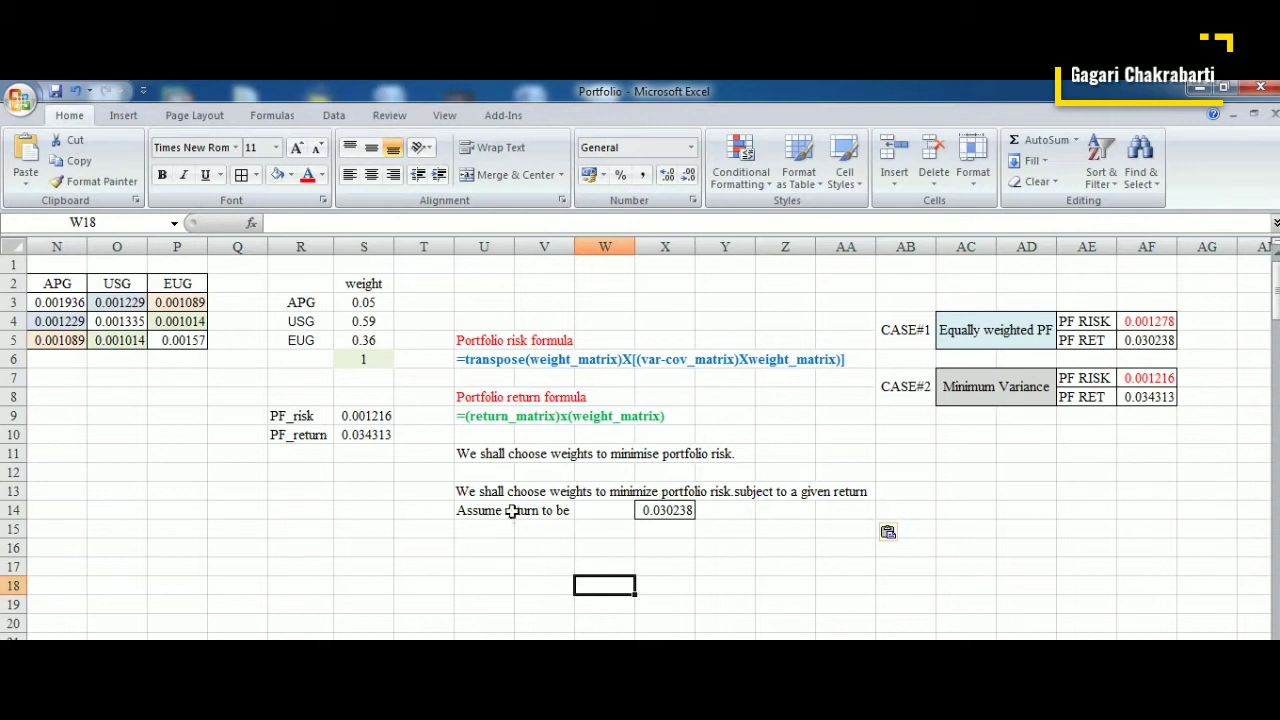
{"action": "left_click", "coordinate": [652, 515]}
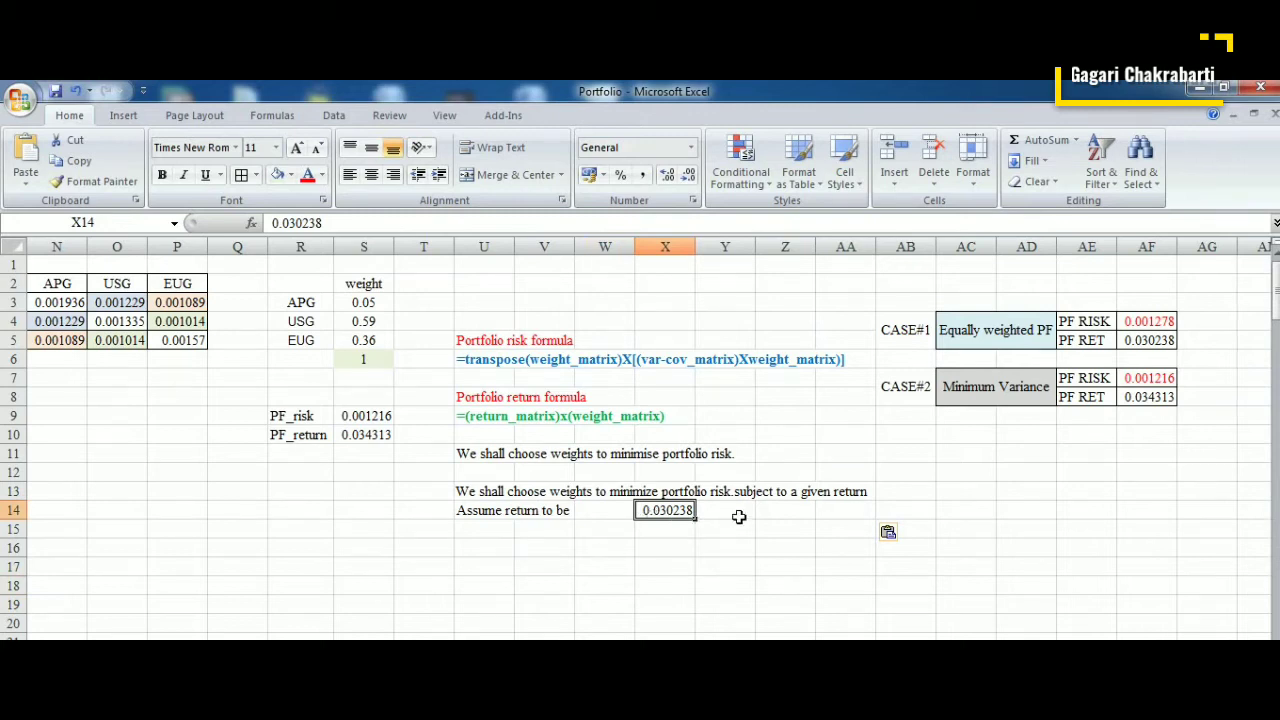
{"action": "left_click", "coordinate": [999, 340]}
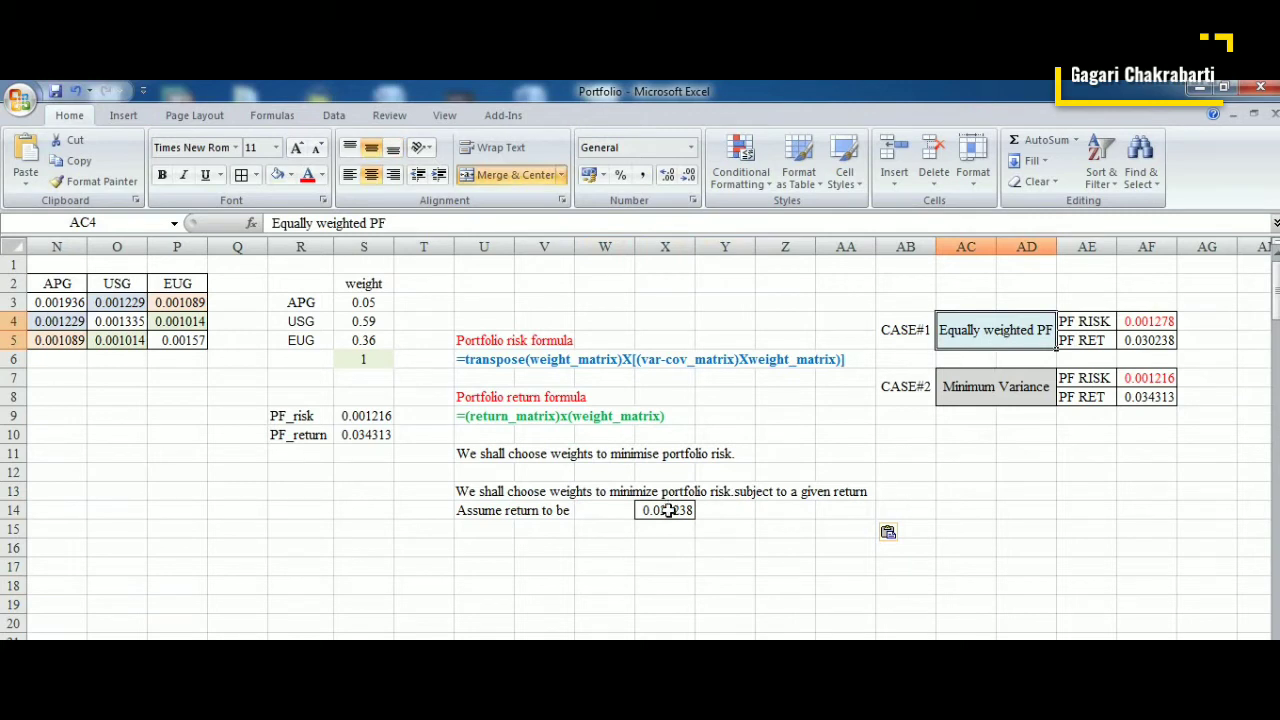
Step: Set up Solver to minimise the portfolio risk in S9 by changing the weights in S3:S5
{"action": "left_click", "coordinate": [384, 417]}
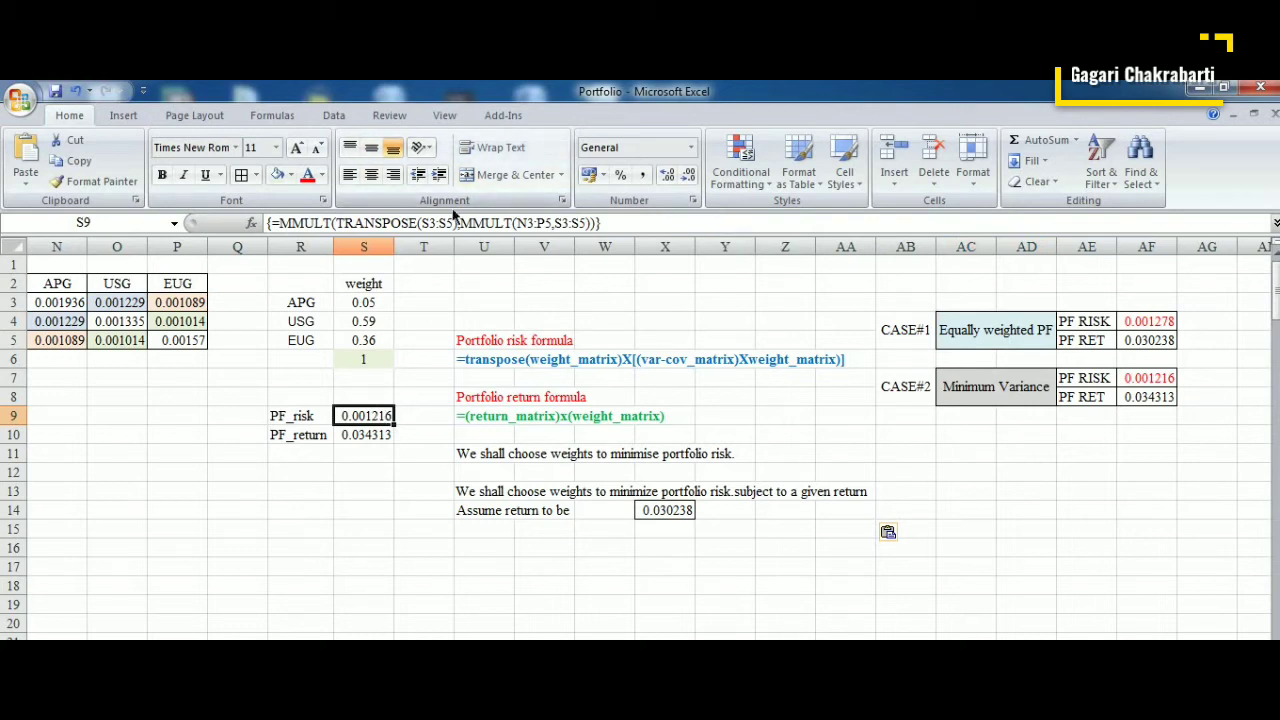
{"action": "left_click", "coordinate": [333, 116]}
{"action": "left_click", "coordinate": [1152, 162]}
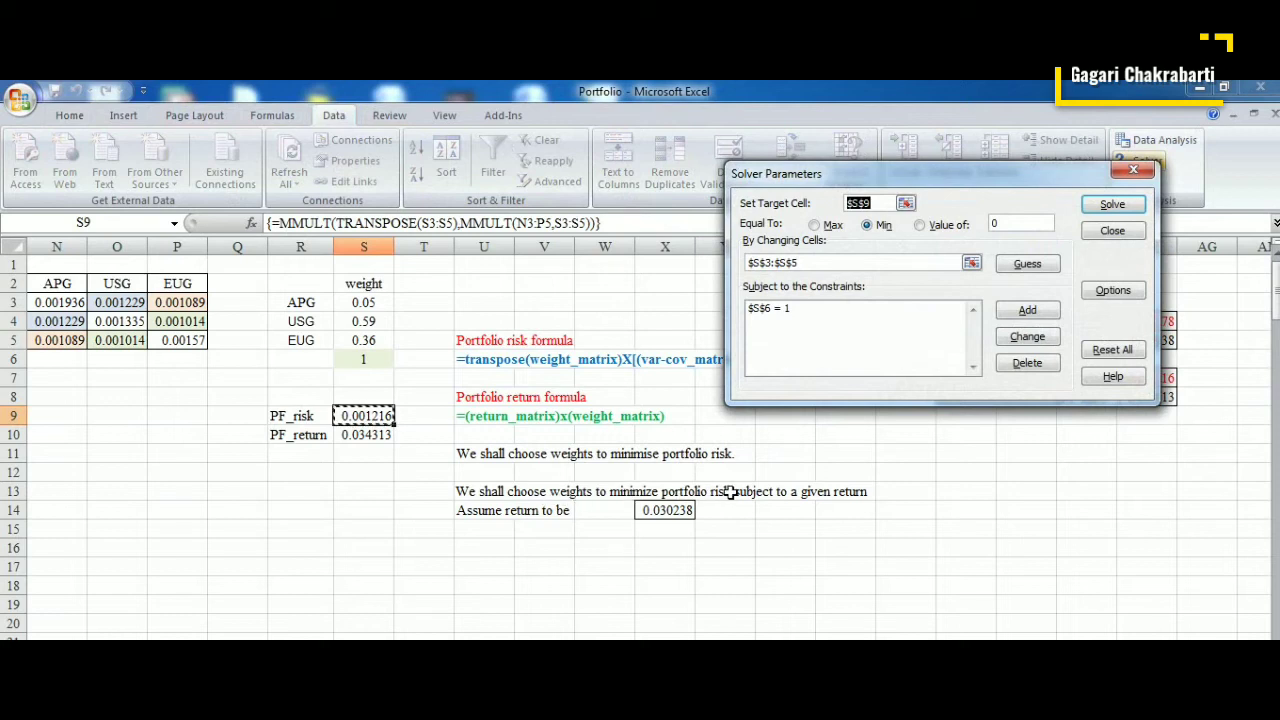
{"action": "left_click", "coordinate": [905, 203]}
{"action": "left_click", "coordinate": [362, 412]}
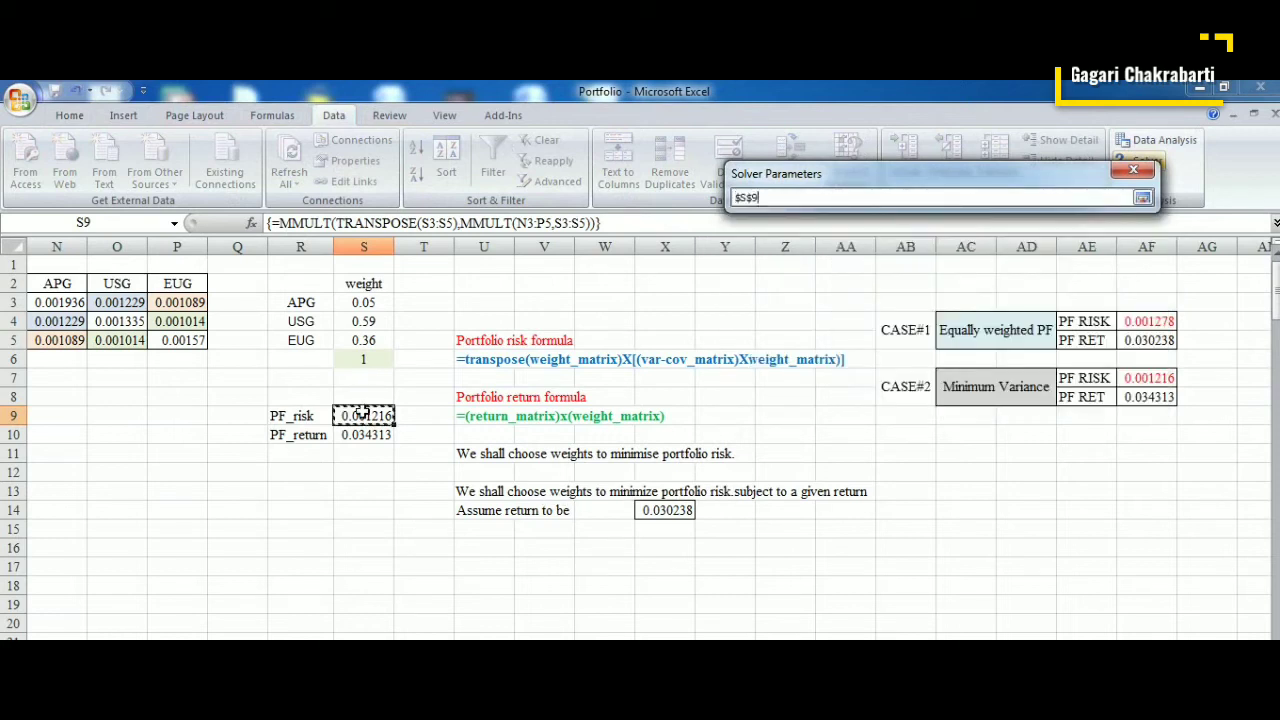
{"action": "left_click", "coordinate": [1142, 200]}
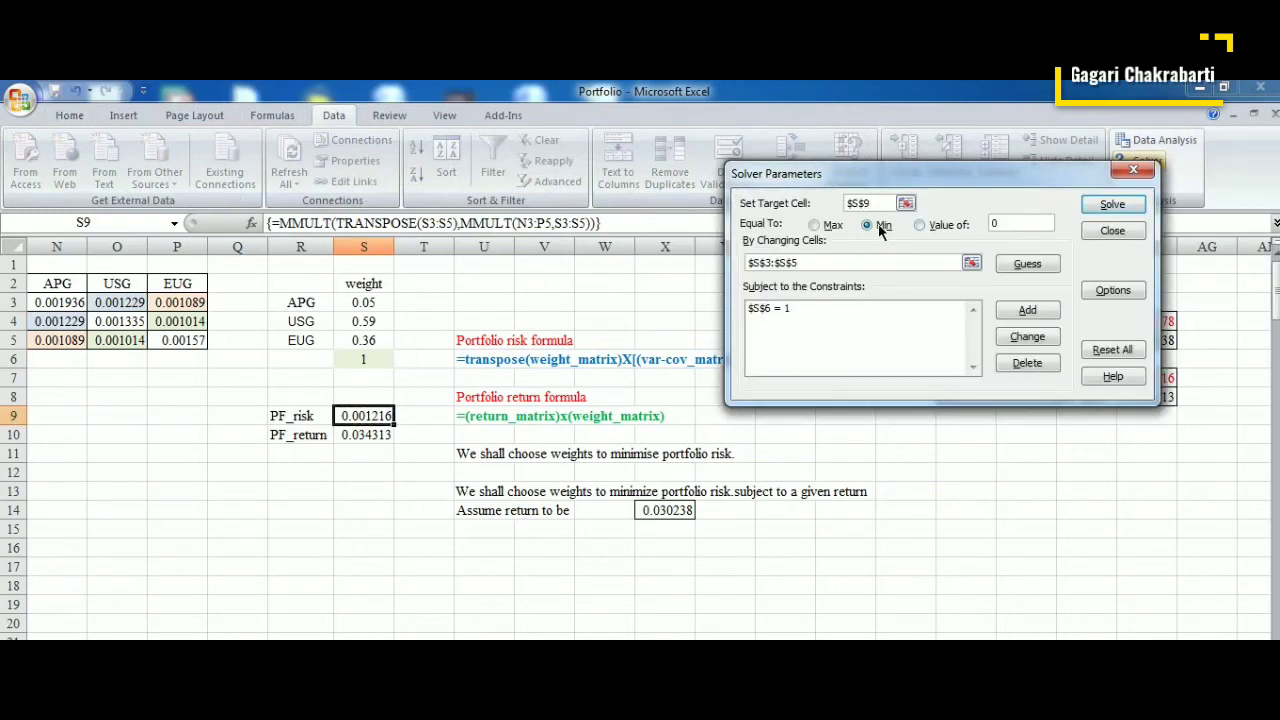
{"action": "left_click", "coordinate": [971, 262]}
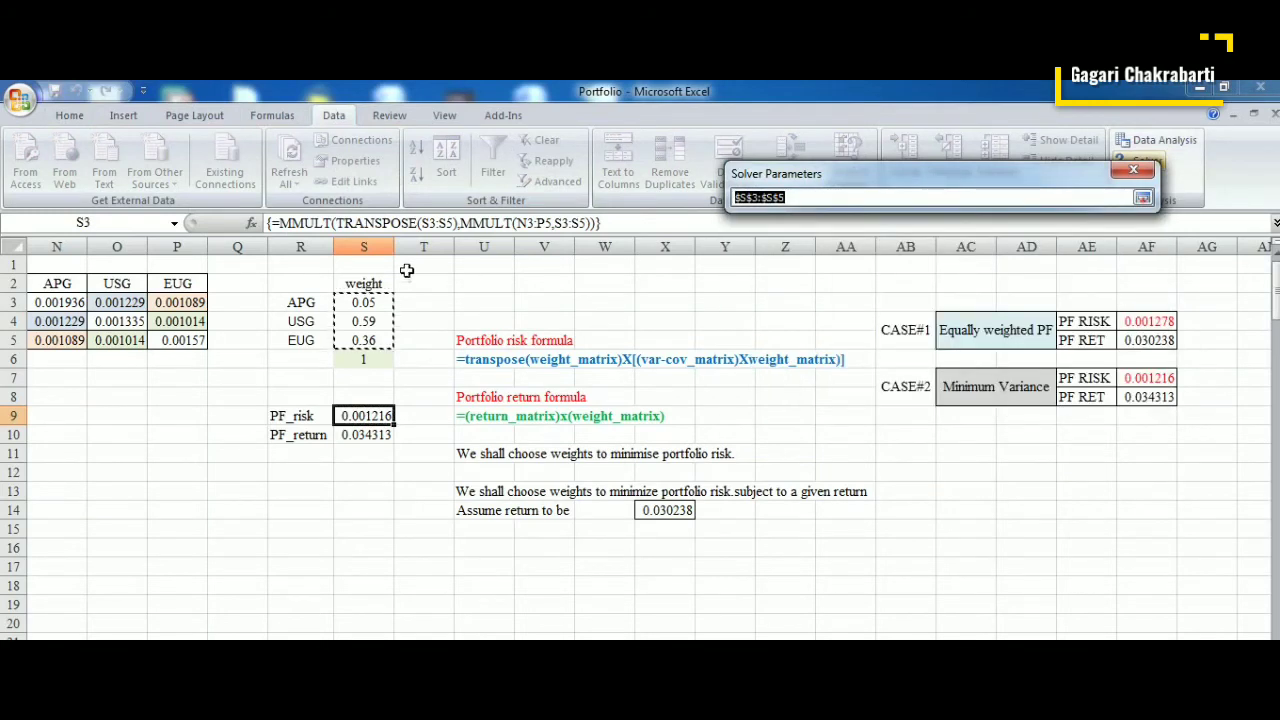
{"action": "left_click_drag", "start_coordinate": [375, 302], "coordinate": [375, 341]}
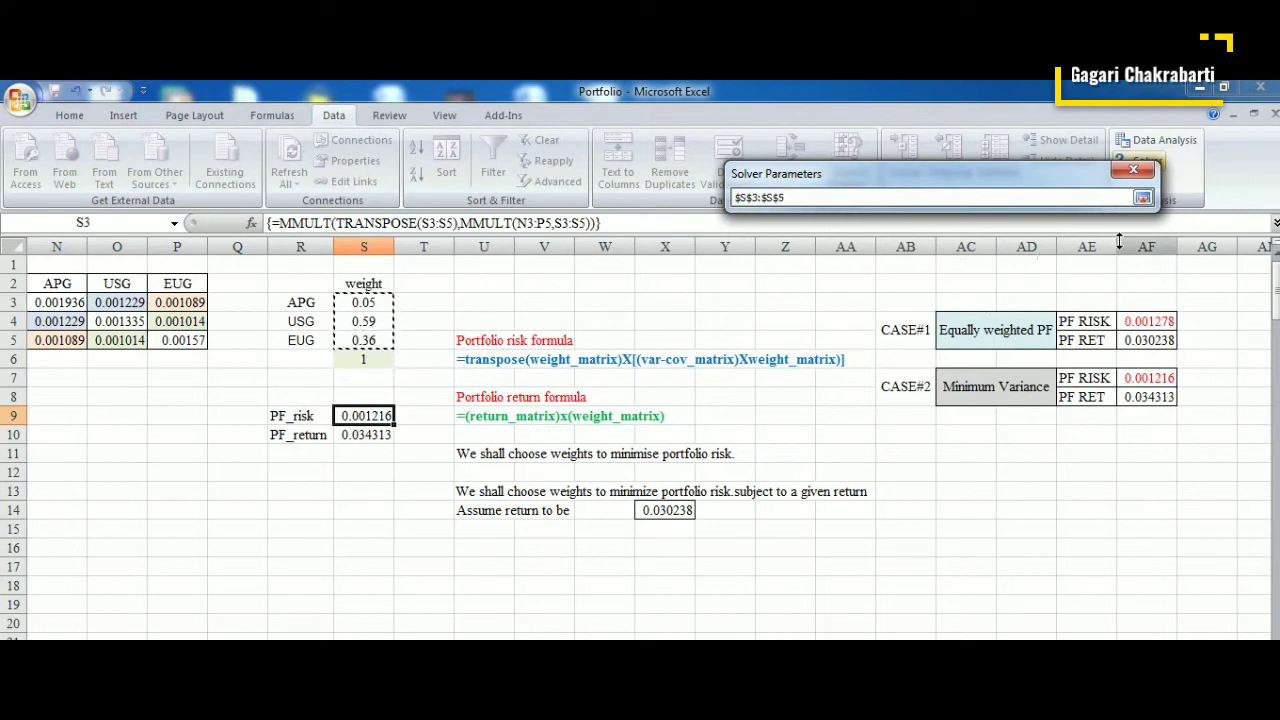
{"action": "left_click", "coordinate": [1142, 199]}
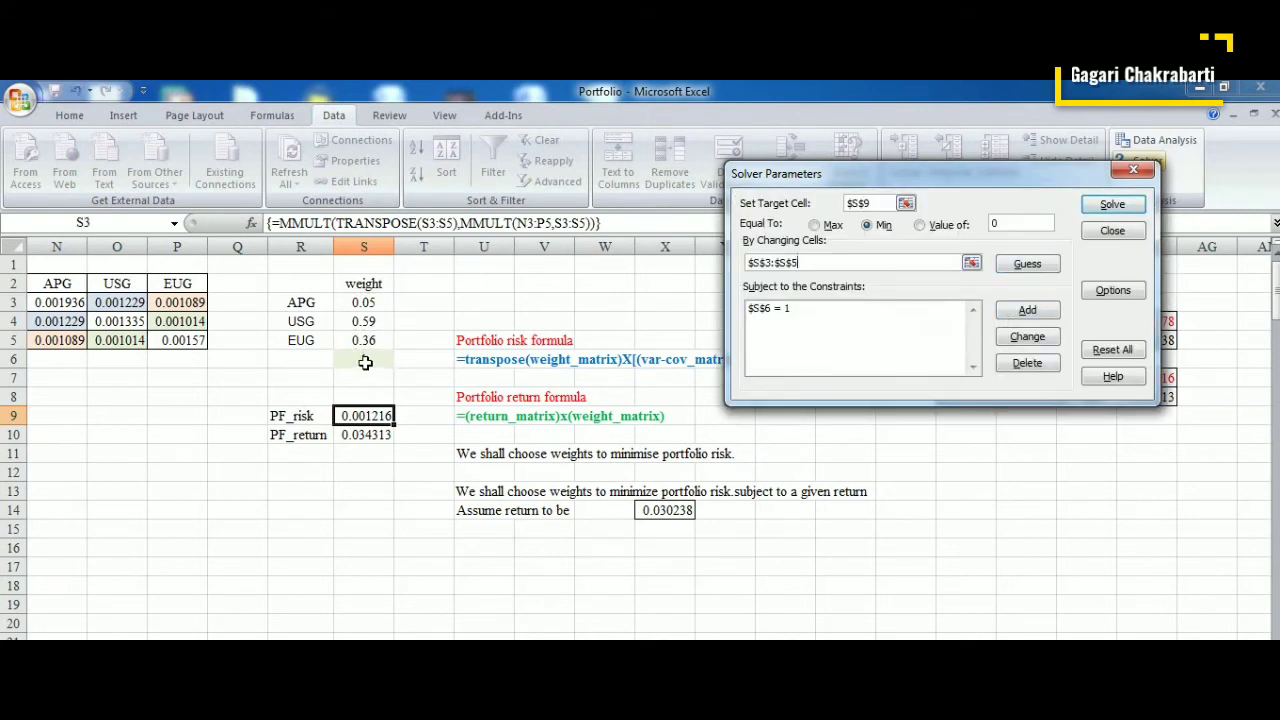
Step: Add a Solver constraint that the portfolio return in S10 equals the equally weighted portfolio's return in AF5
{"action": "left_click", "coordinate": [1027, 310]}
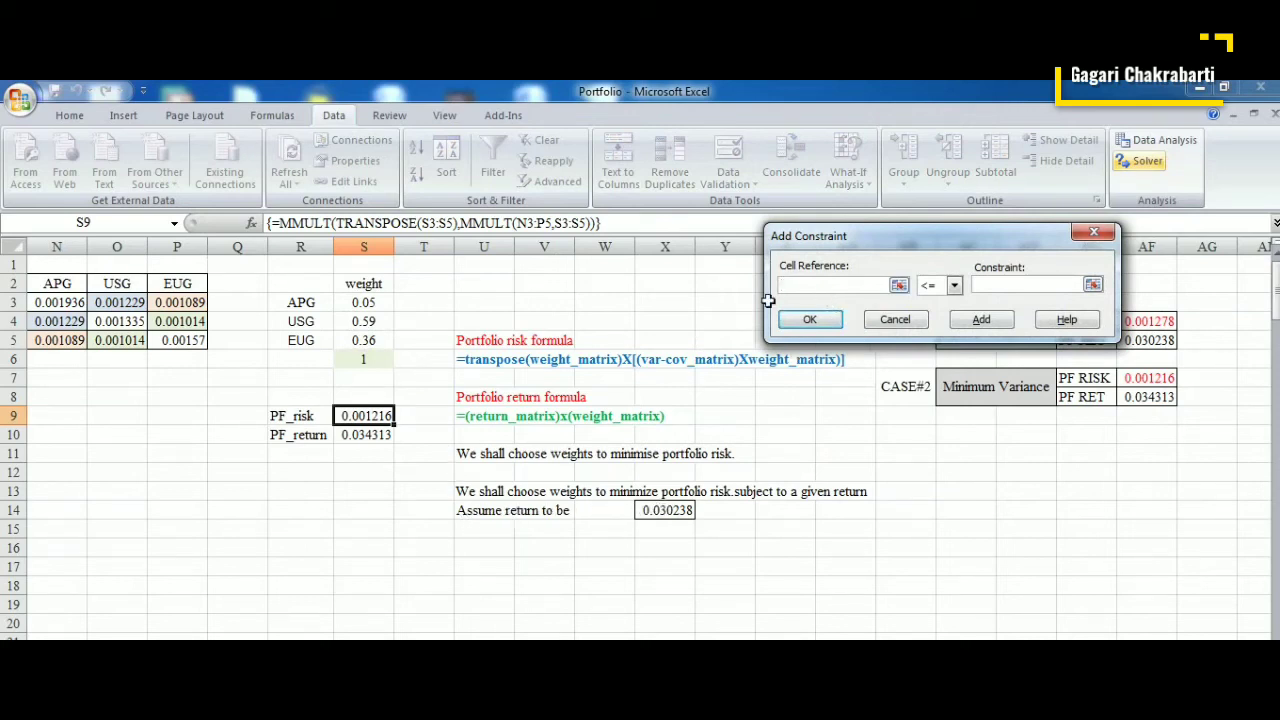
{"action": "left_click", "coordinate": [366, 434]}
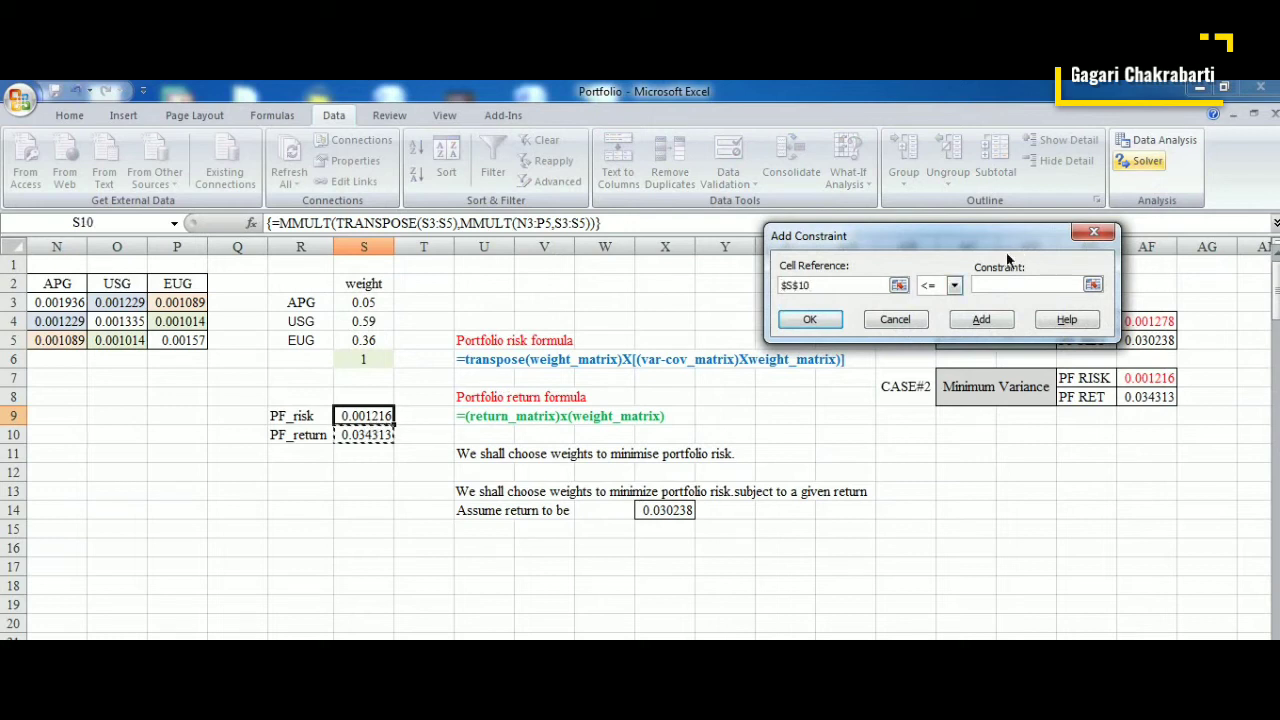
{"action": "left_click", "coordinate": [955, 288]}
{"action": "left_click", "coordinate": [940, 311]}
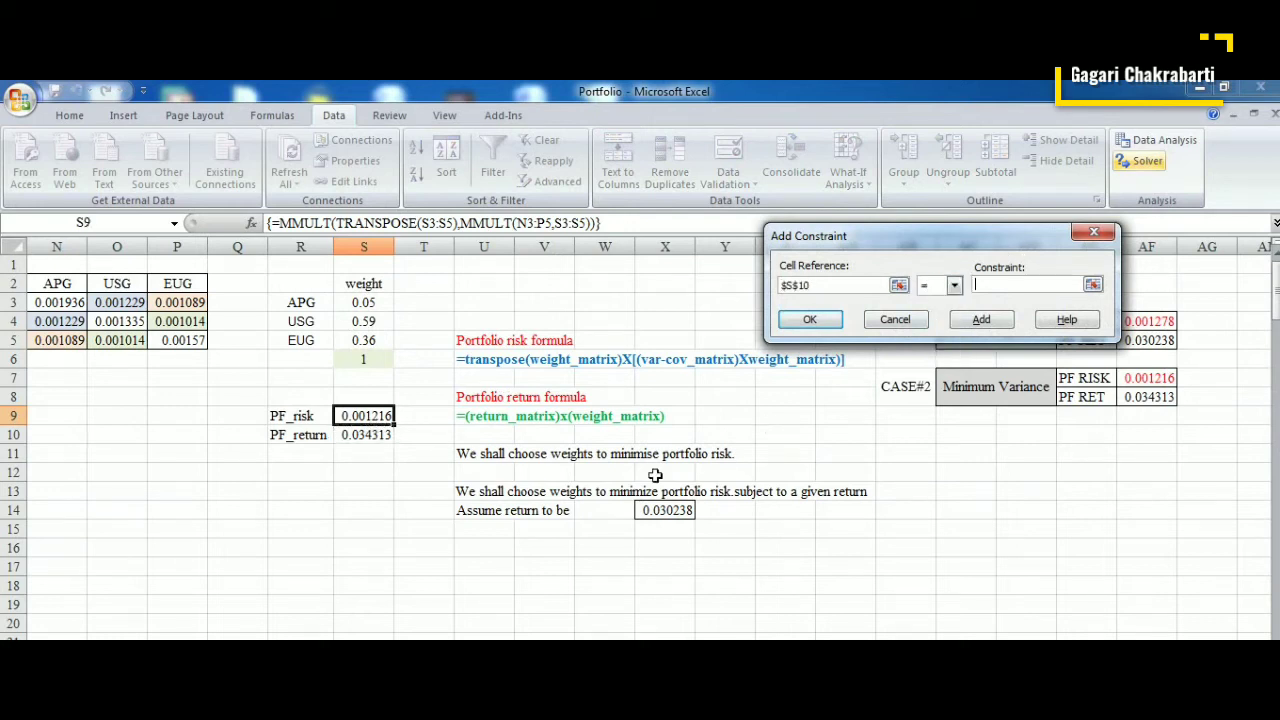
{"action": "left_click", "coordinate": [647, 513]}
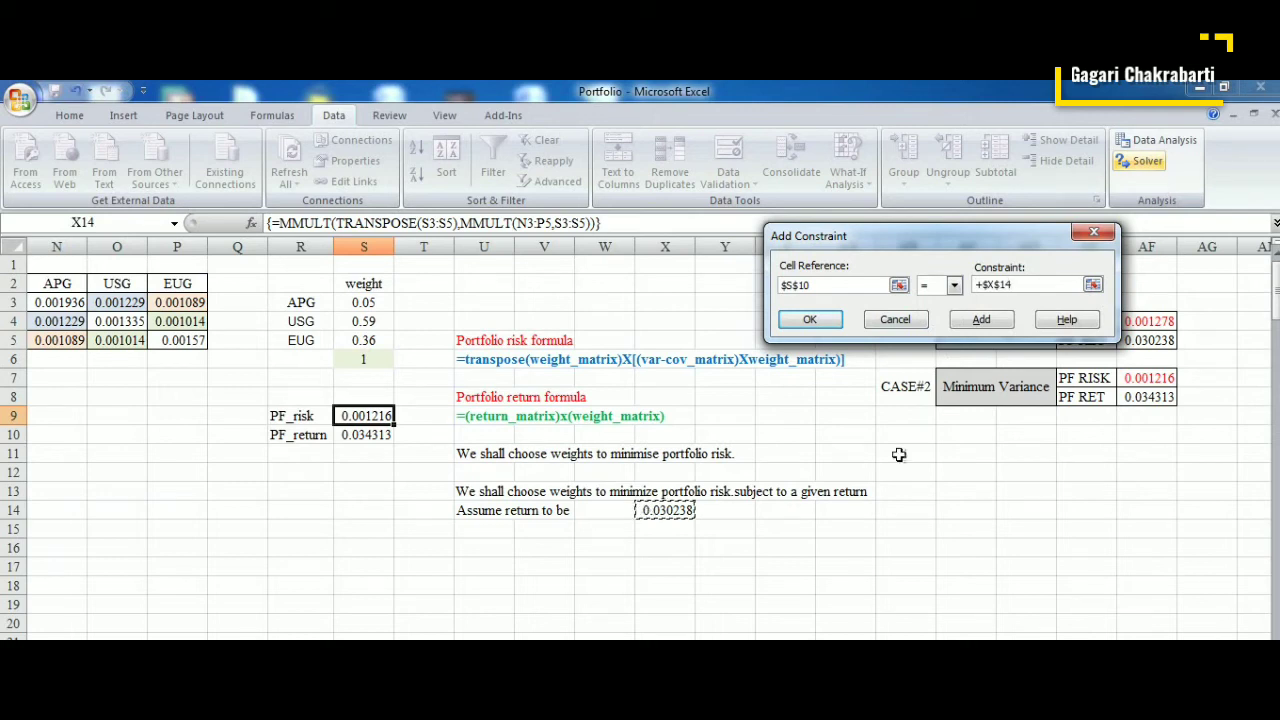
{"action": "key", "text": "BackSpace"}
{"action": "key", "text": "BackSpace"}
{"action": "key", "text": "BackSpace"}
{"action": "key", "text": "BackSpace"}
{"action": "key", "text": "BackSpace"}
{"action": "key", "text": "BackSpace"}
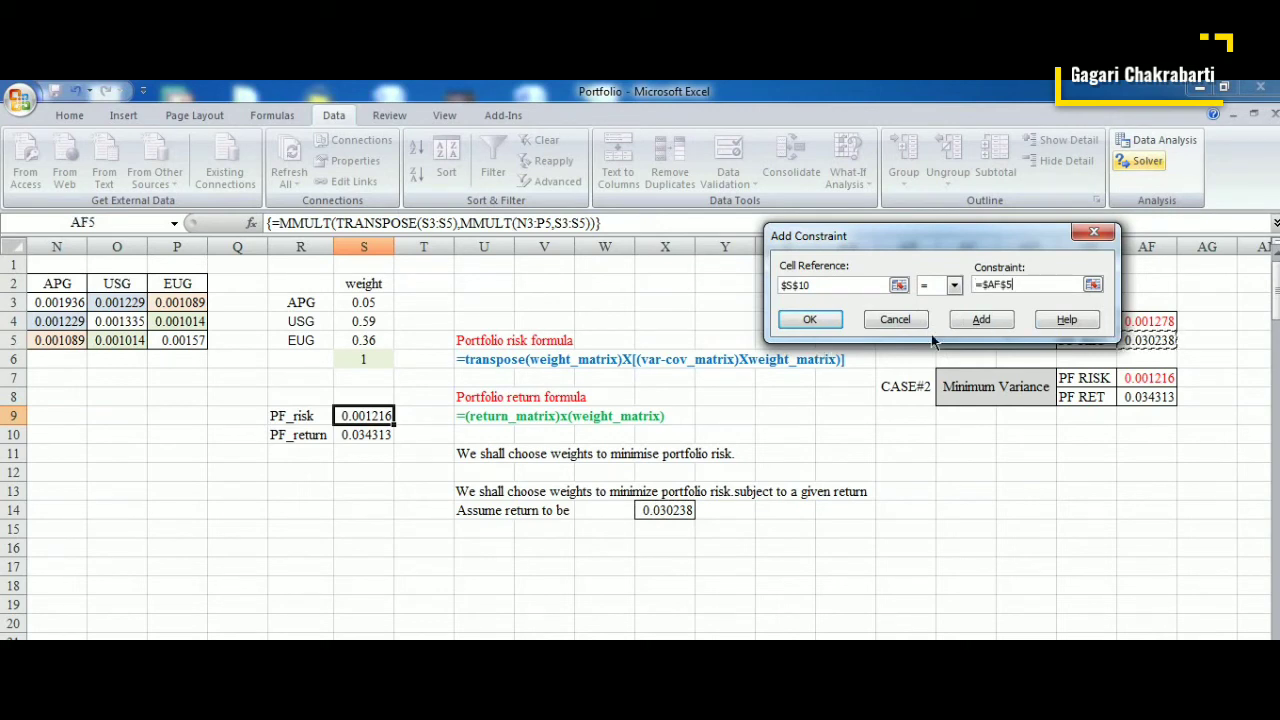
{"action": "left_click", "coordinate": [965, 328]}
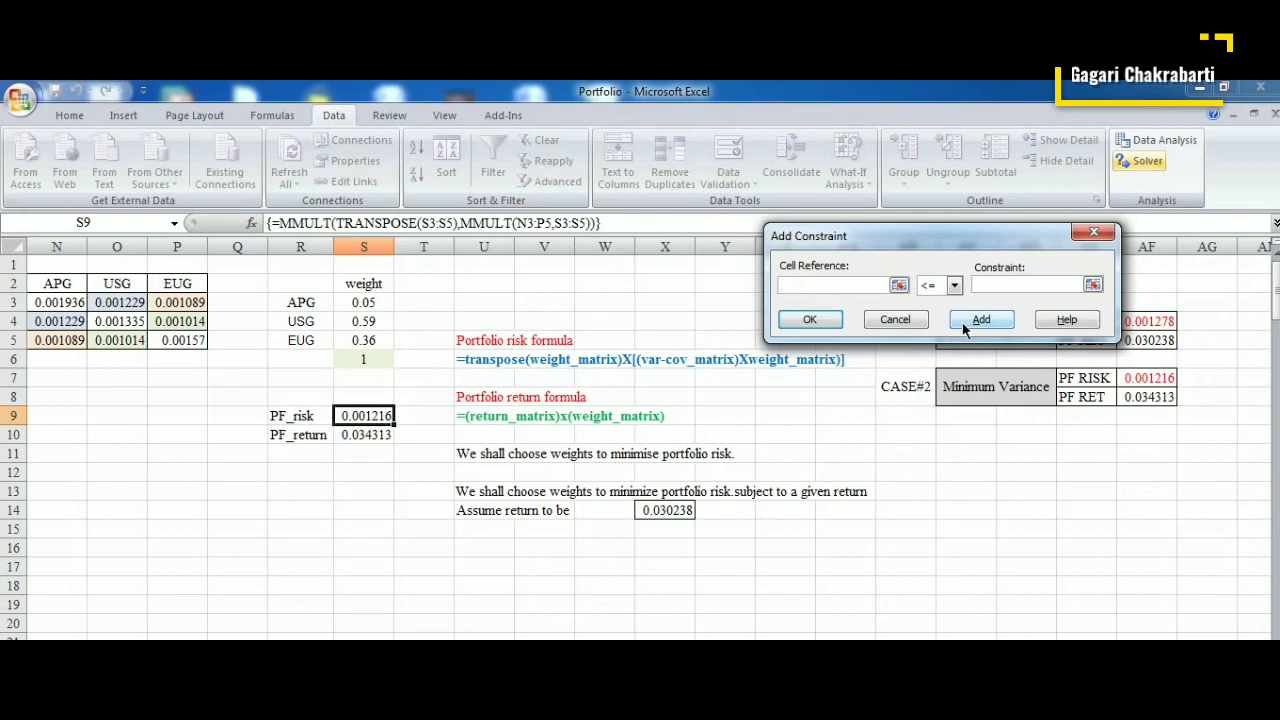
{"action": "left_click", "coordinate": [805, 321]}
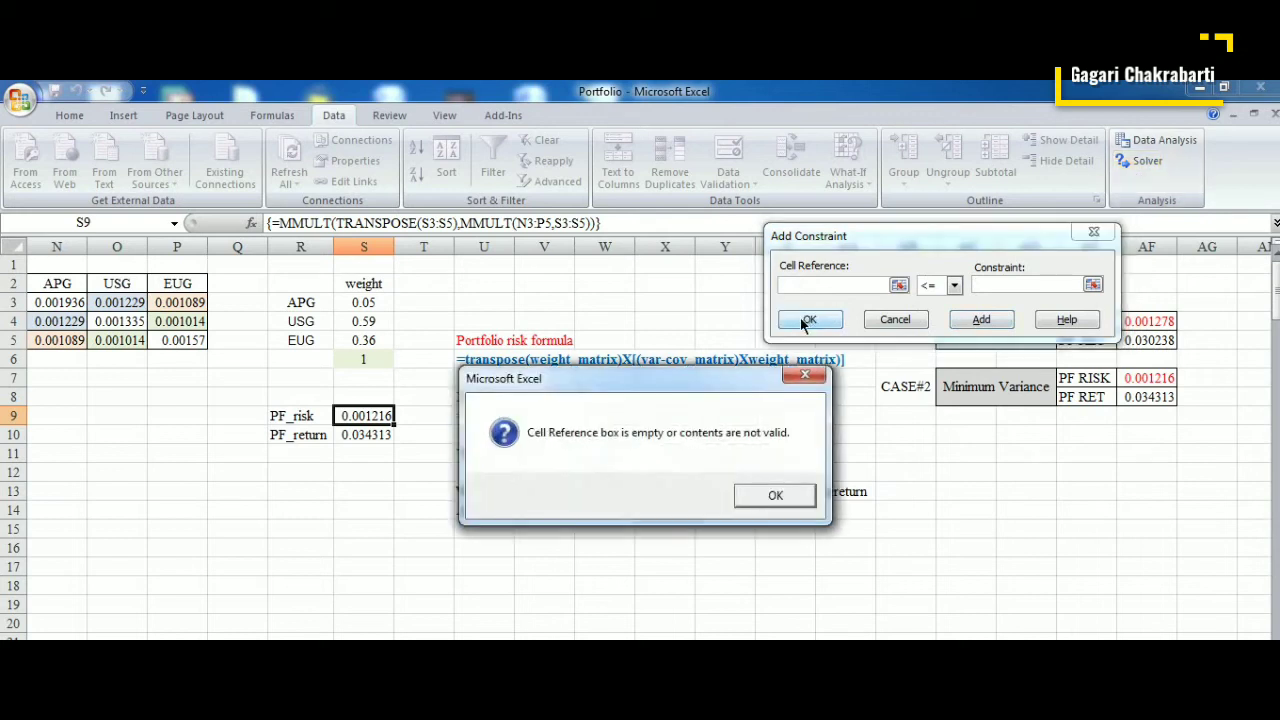
{"action": "left_click", "coordinate": [775, 495]}
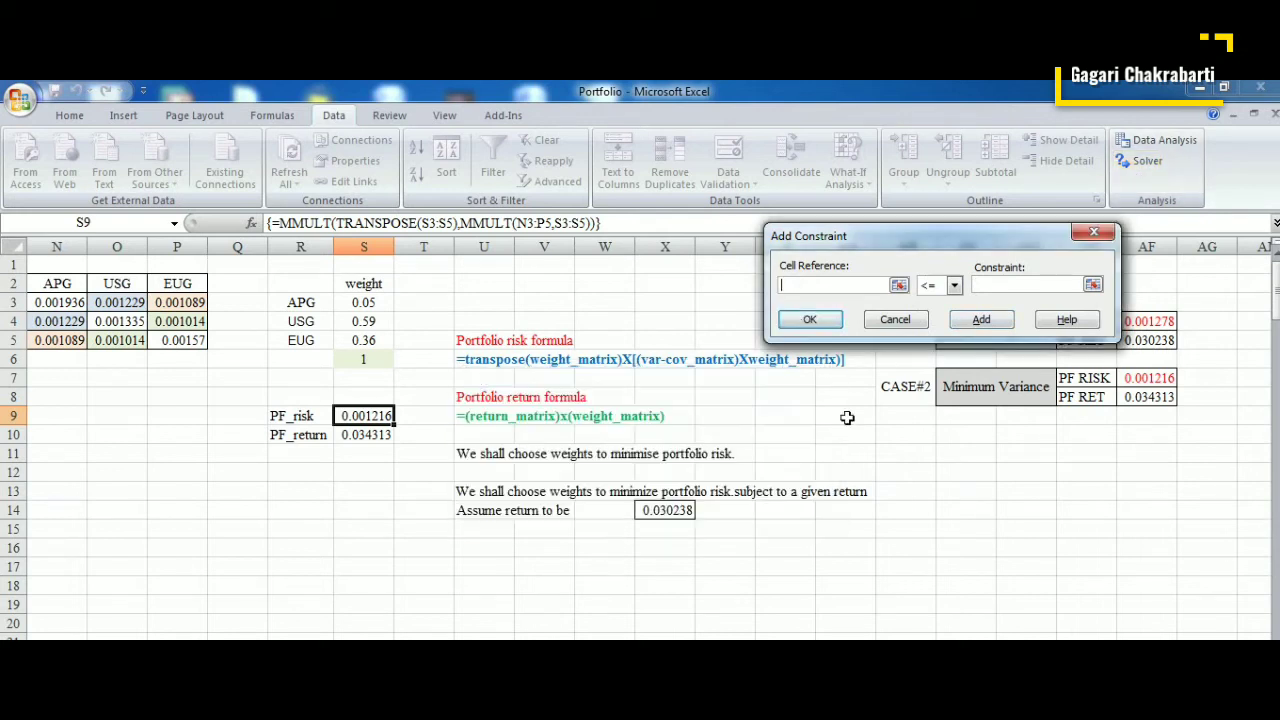
{"action": "left_click", "coordinate": [886, 321]}
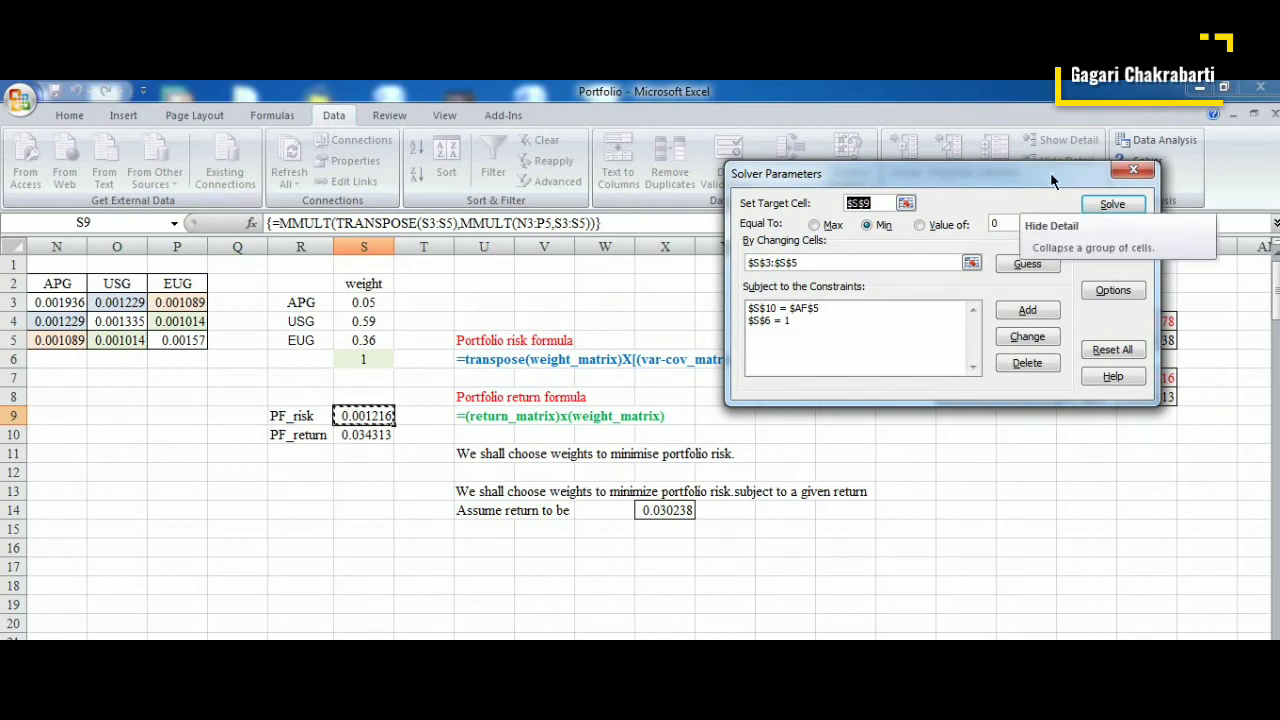
Step: Solve with the default Solver options, save the result as scenario case#3 and keep the Solver solution
{"action": "left_click", "coordinate": [1112, 292]}
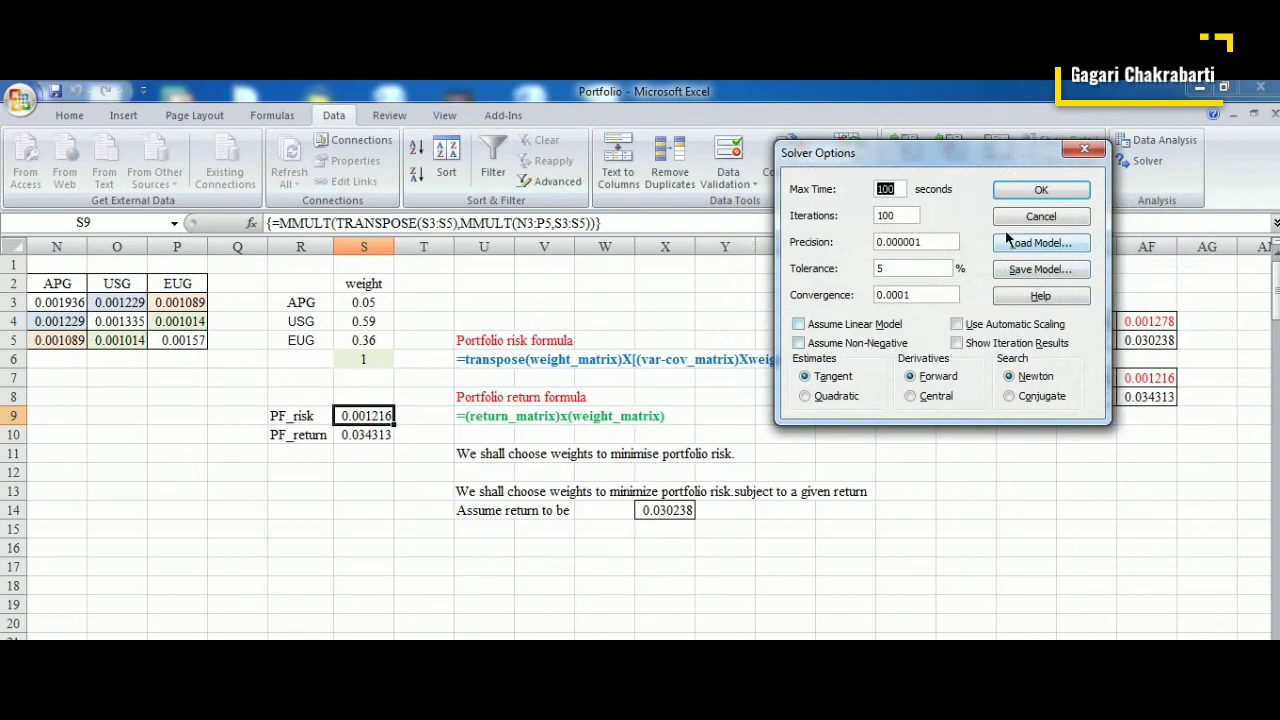
{"action": "left_click", "coordinate": [1010, 191]}
{"action": "left_click", "coordinate": [1113, 206]}
{"action": "left_click", "coordinate": [986, 343]}
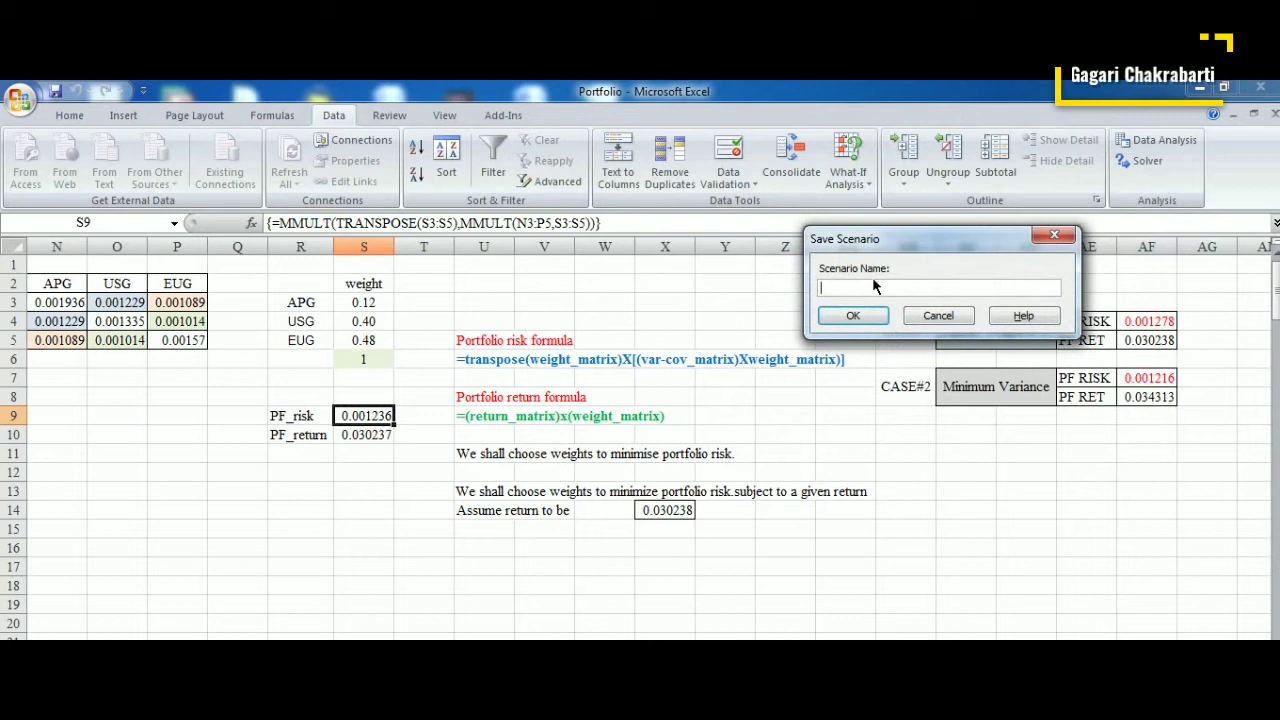
{"action": "type", "text": "case#3"}
{"action": "left_click", "coordinate": [860, 315]}
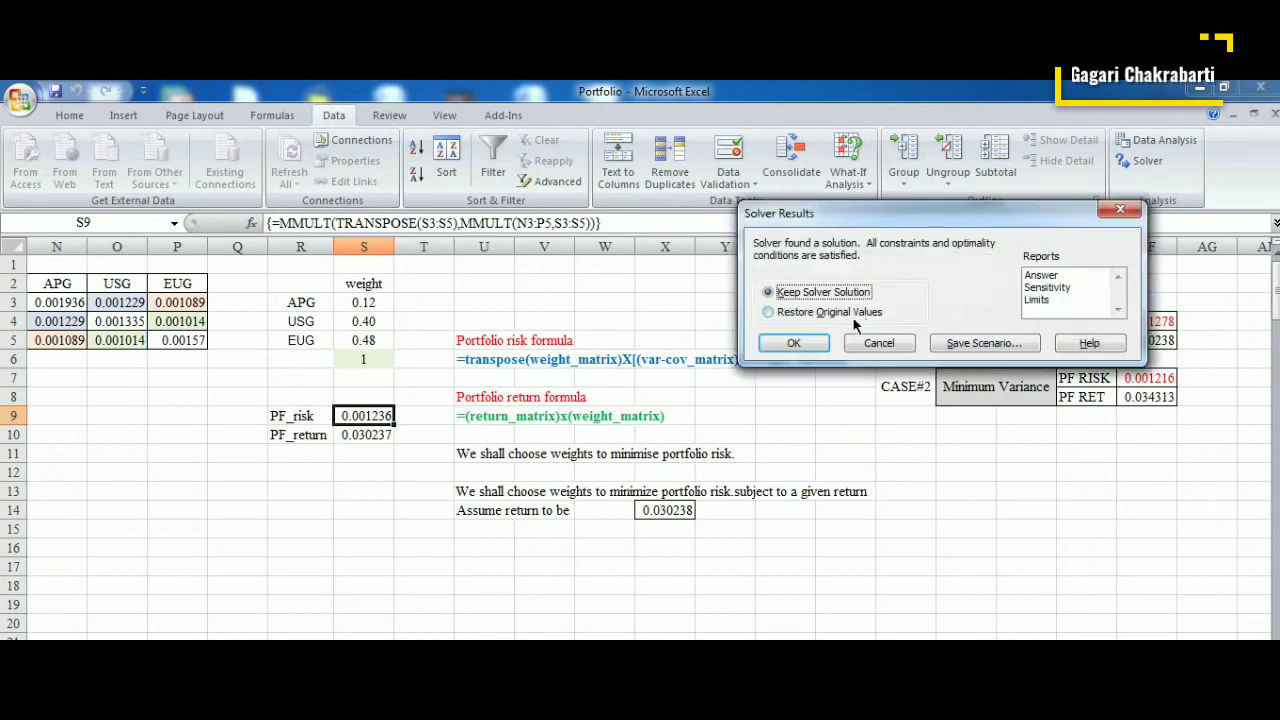
{"action": "left_click", "coordinate": [815, 339]}
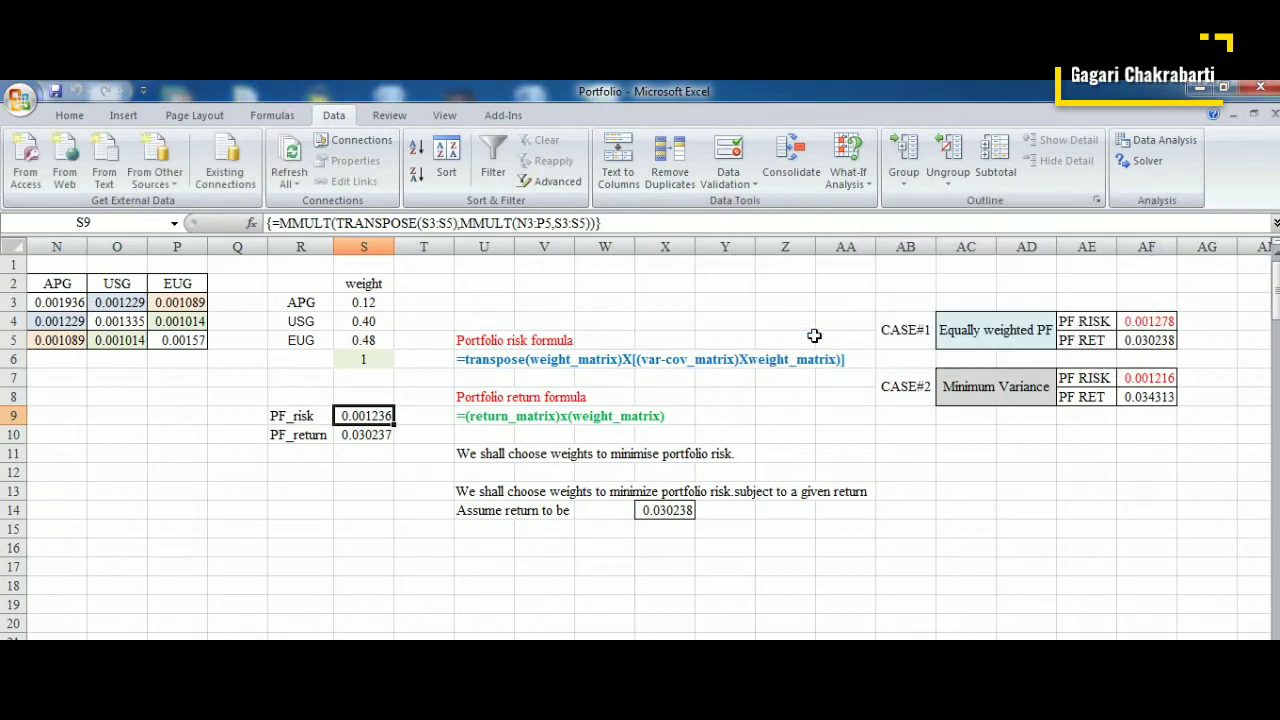
Step: Examine the resulting portfolio return in S10, the APG, USG and EUG weights in S3:S5, and the risk in S9
{"action": "left_click", "coordinate": [372, 436]}
{"action": "left_click_drag", "start_coordinate": [384, 303], "coordinate": [384, 340]}
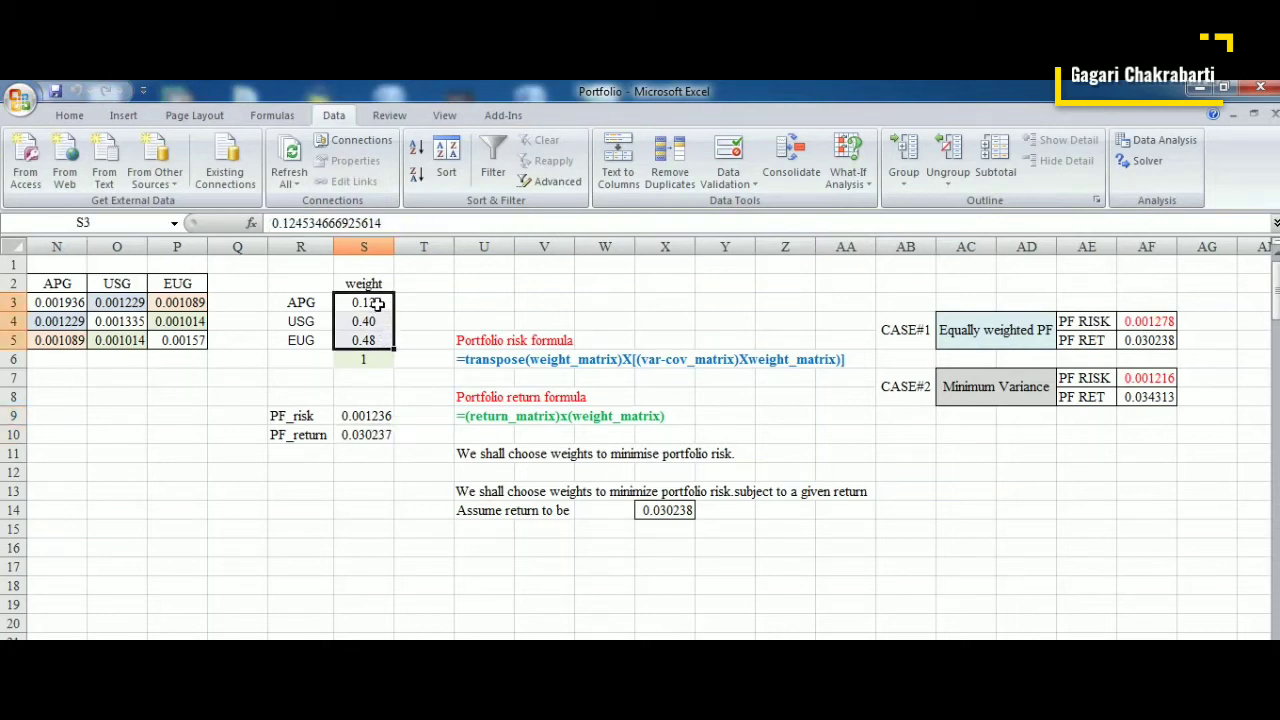
{"action": "left_click", "coordinate": [378, 304]}
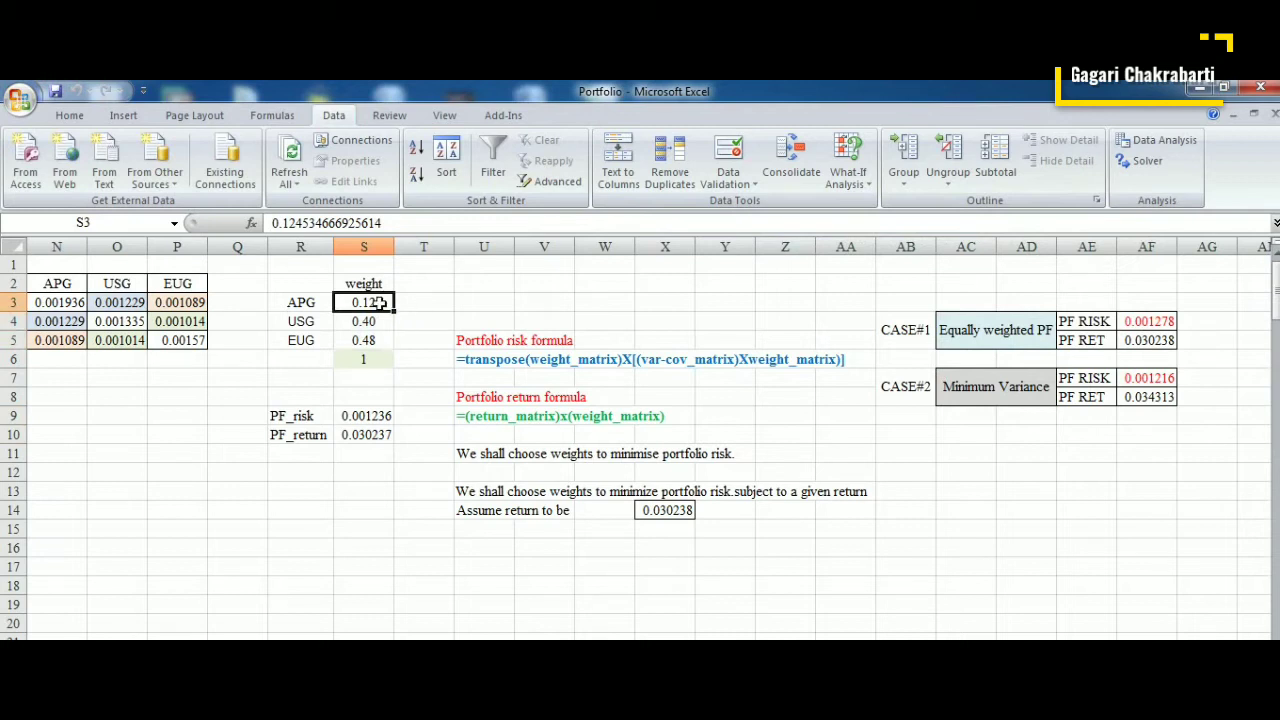
{"action": "left_click", "coordinate": [380, 322]}
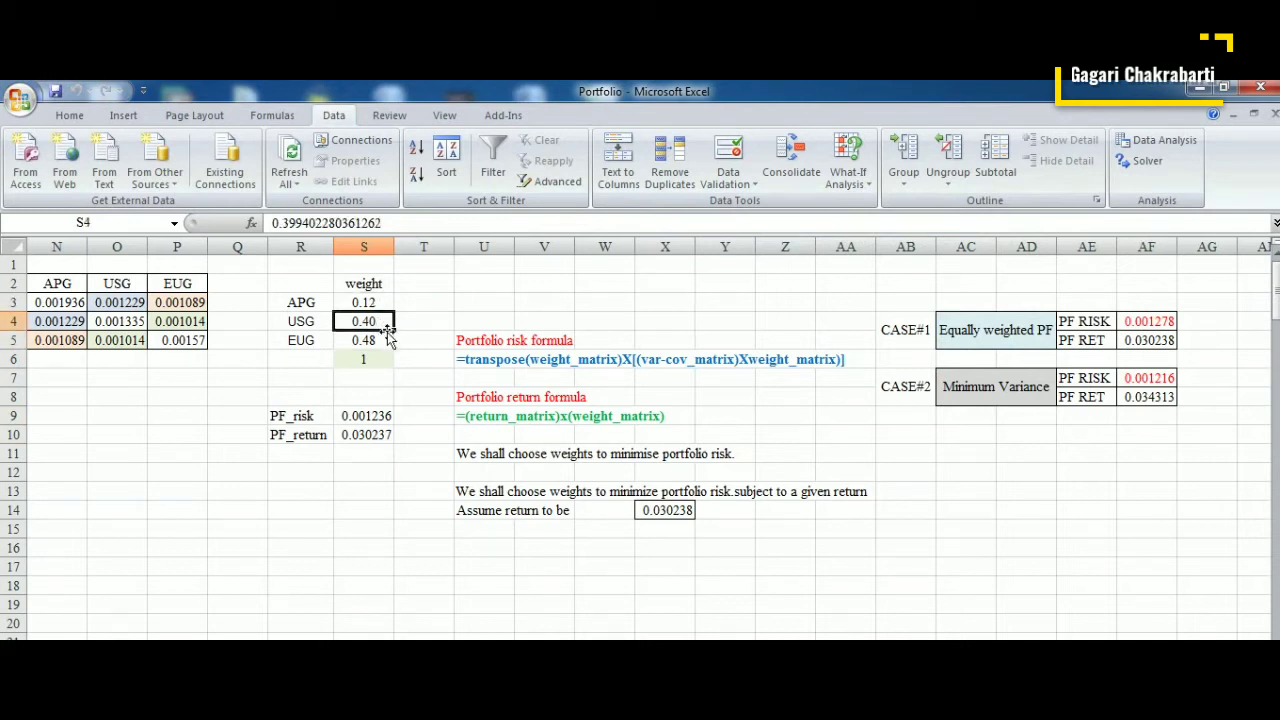
{"action": "left_click", "coordinate": [355, 341]}
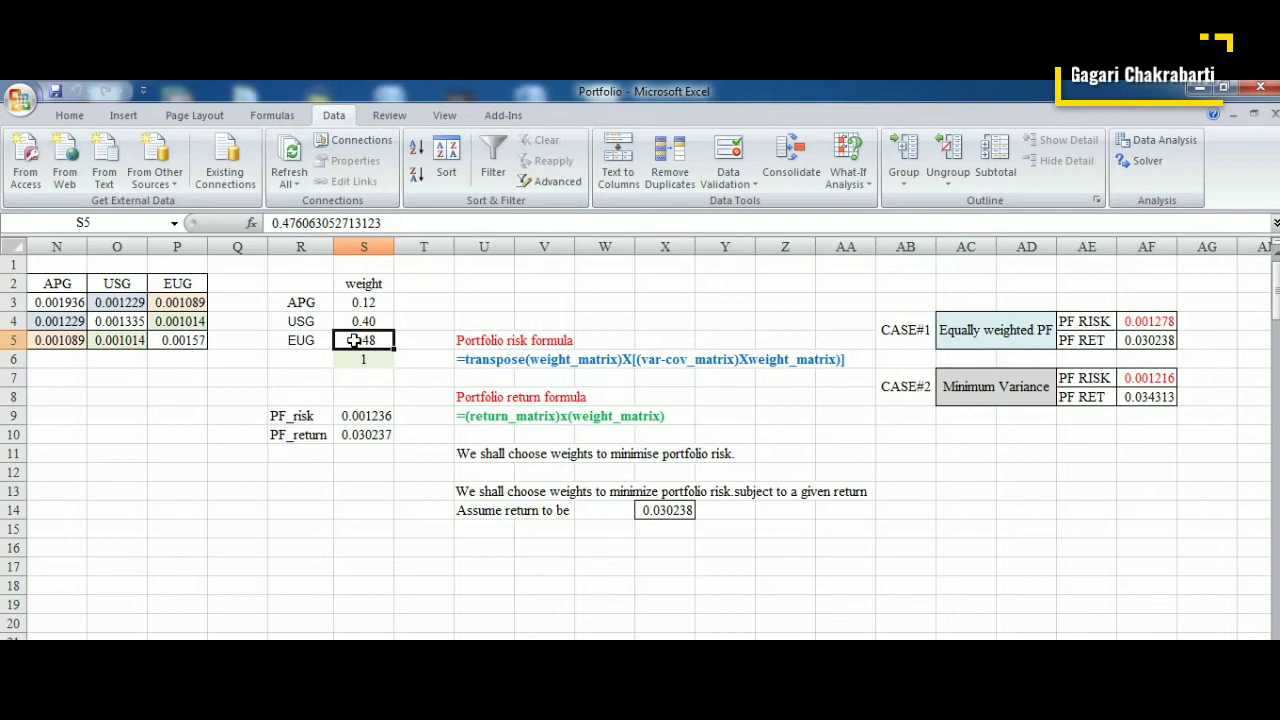
{"action": "left_click", "coordinate": [370, 416]}
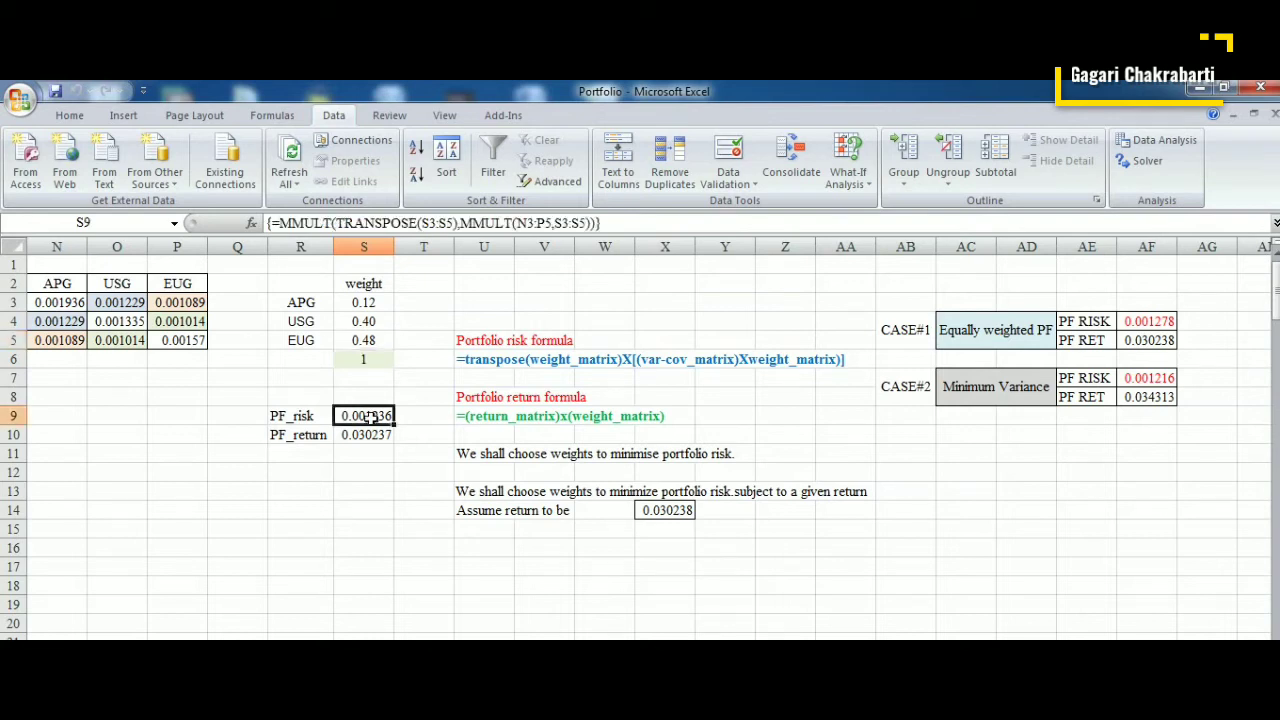
Step: Paste the copied CASE#3 summary block, with its description, PF RISK and PF RET values, at AB10 below the CASE#2 block
{"action": "left_click", "coordinate": [370, 435]}
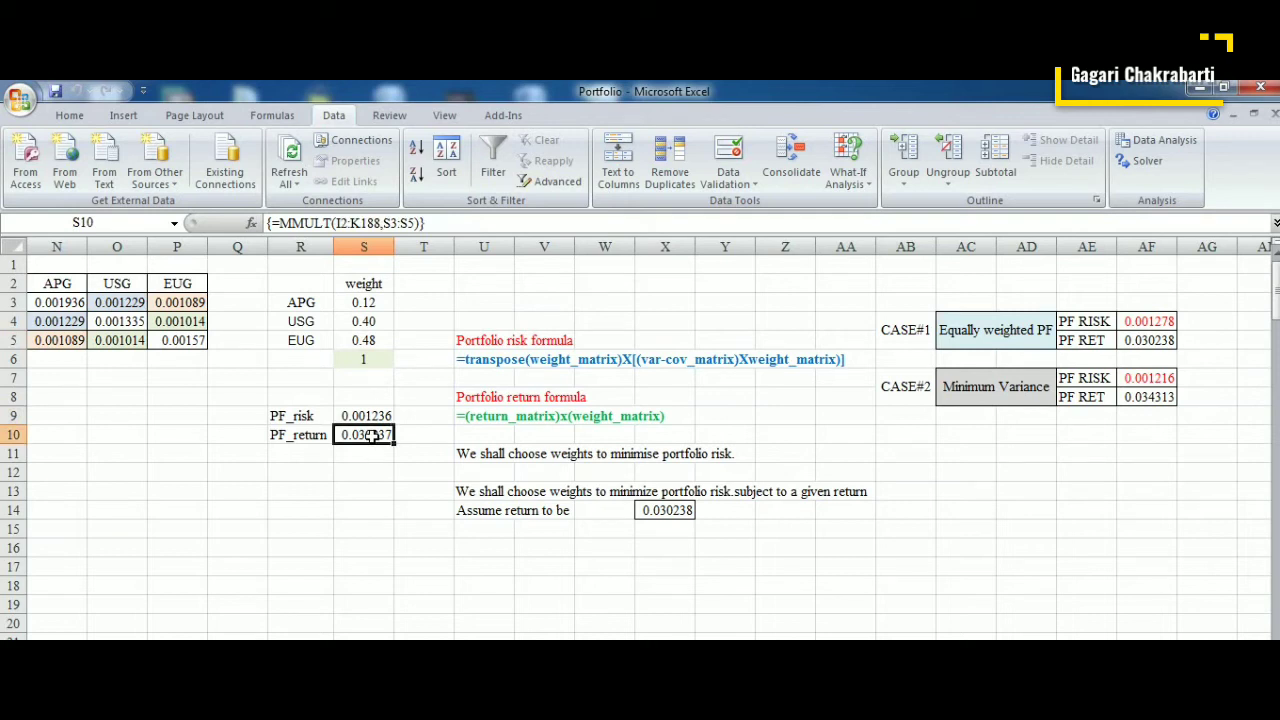
{"action": "left_click", "coordinate": [915, 436]}
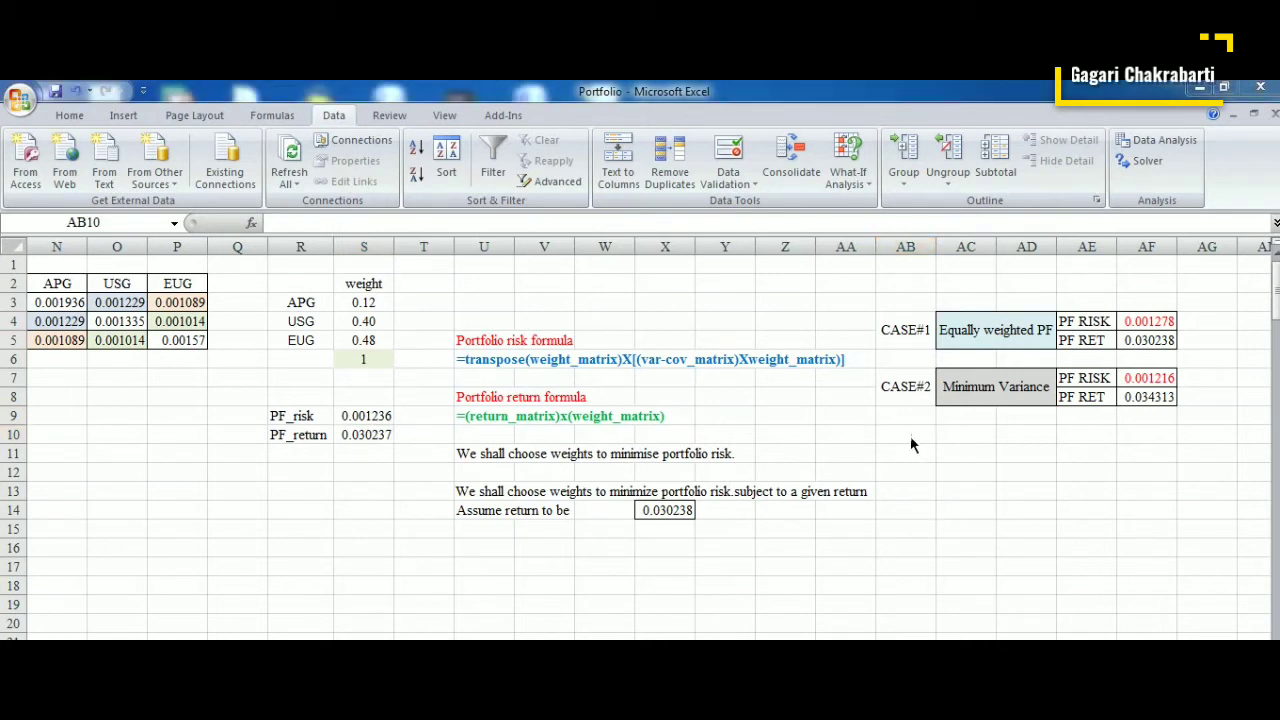
{"action": "left_click", "coordinate": [910, 436]}
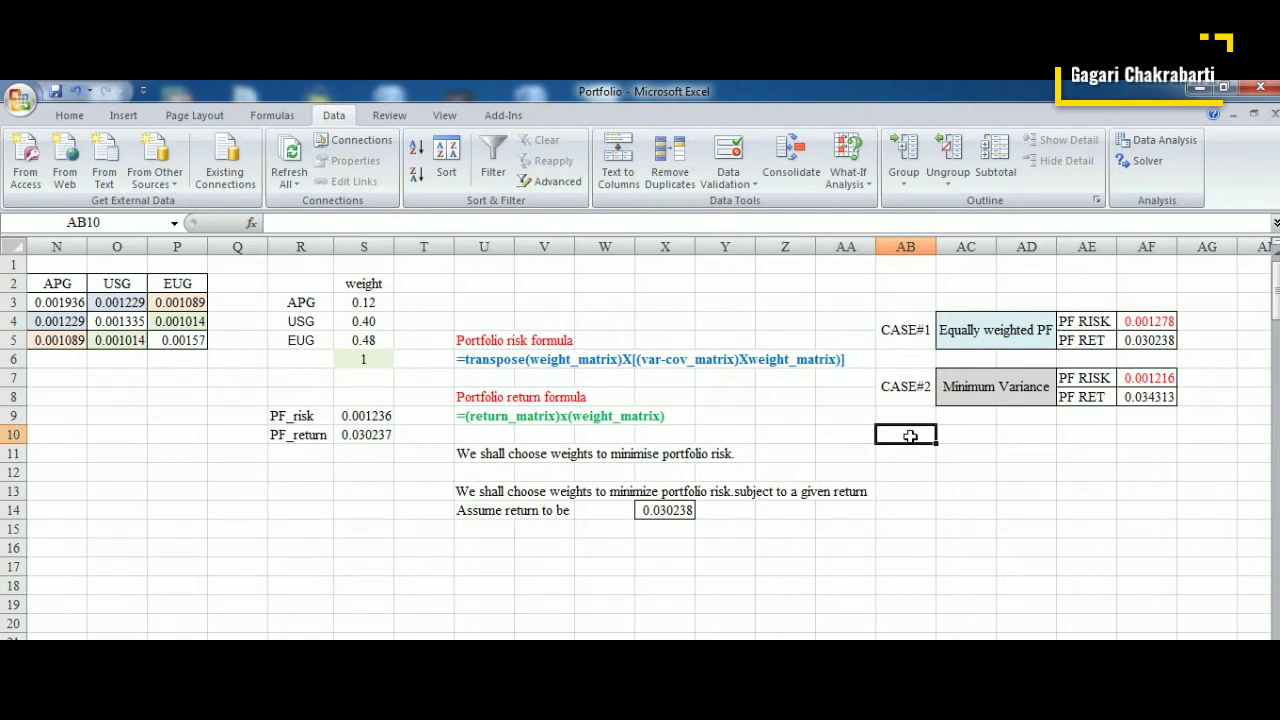
{"action": "key", "text": "ctrl+v"}
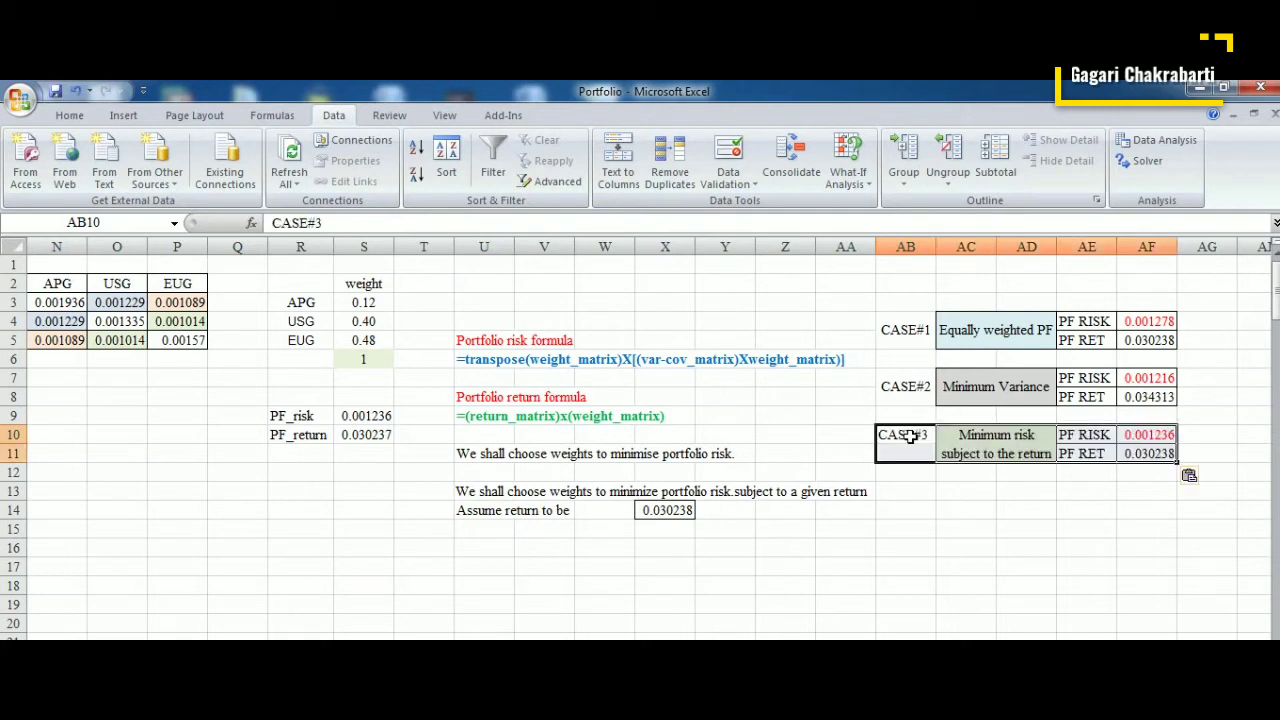
Step: Merge, centre and middle-align the CASE#3 label in AB10:AB11, and widen column AD so the full case description fits
{"action": "left_click", "coordinate": [910, 436]}
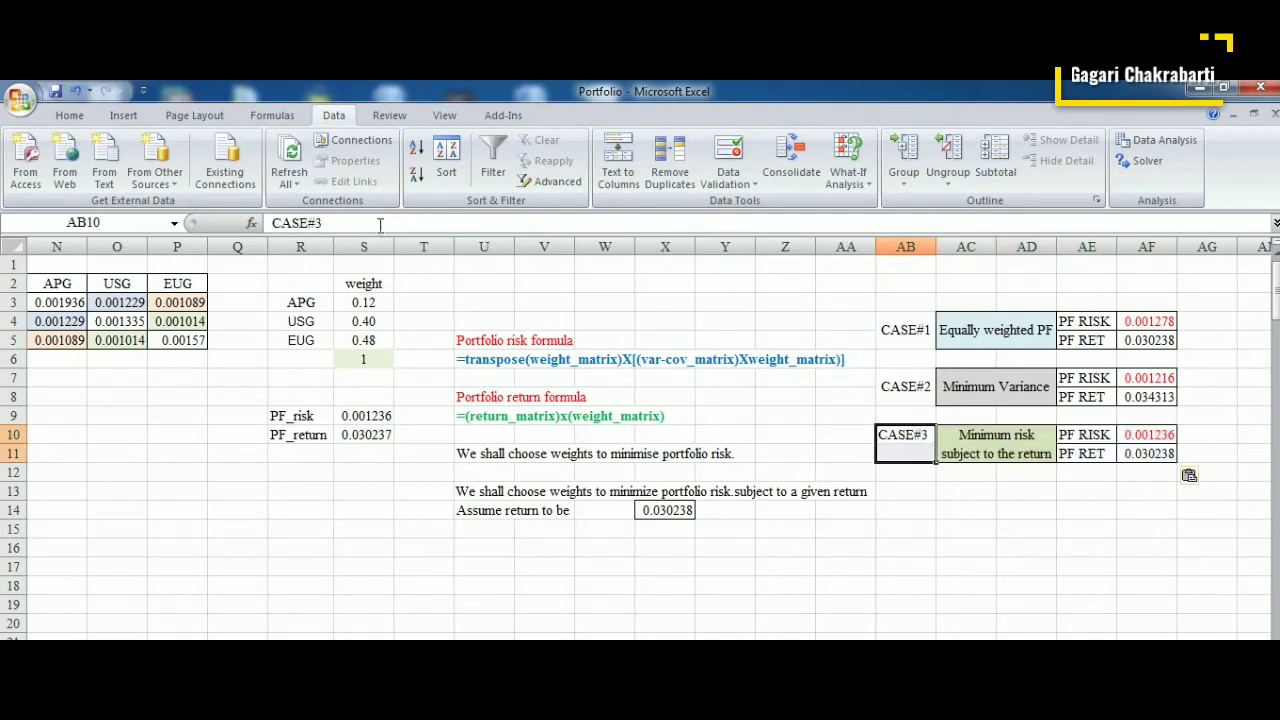
{"action": "left_click", "coordinate": [72, 116]}
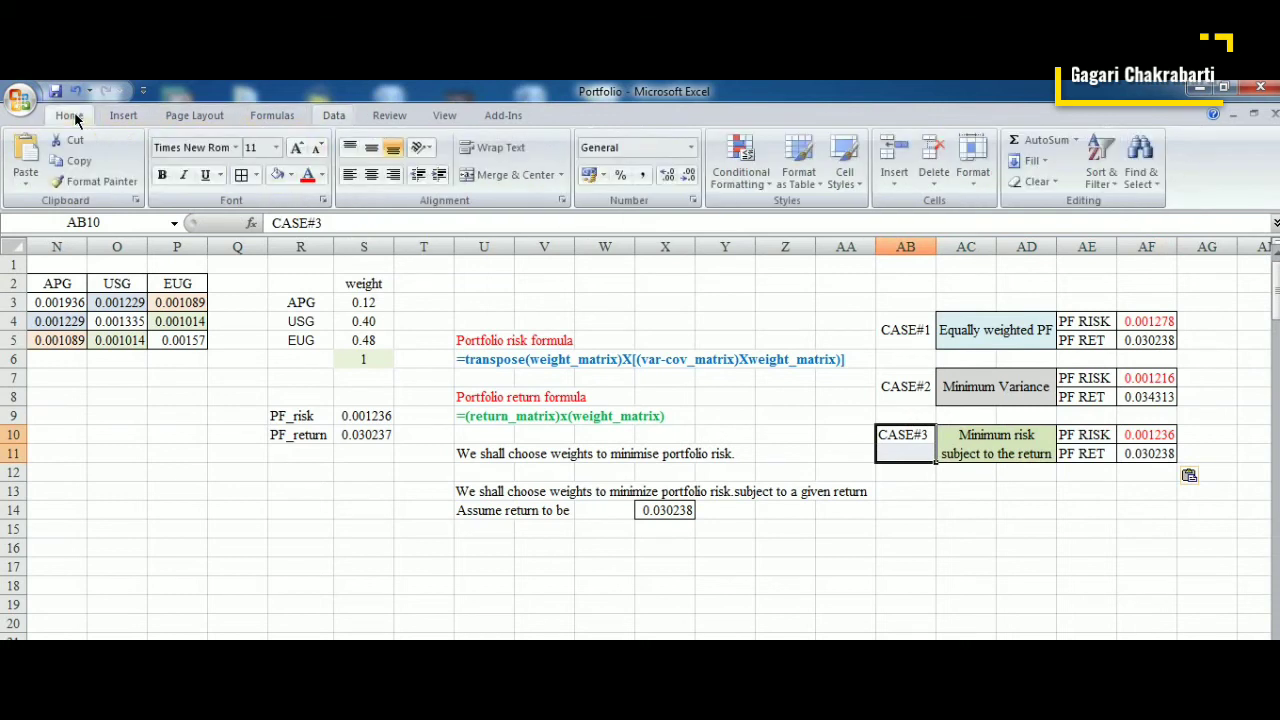
{"action": "left_click", "coordinate": [478, 172]}
{"action": "left_click", "coordinate": [371, 147]}
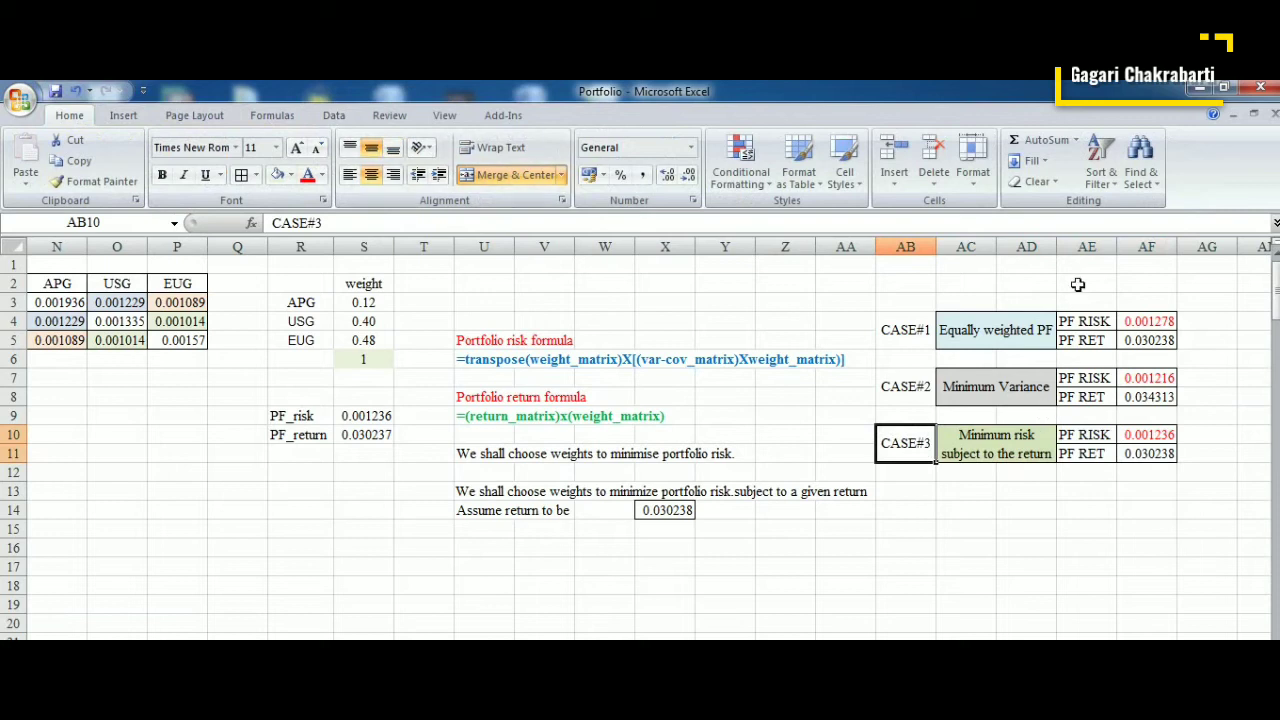
{"action": "left_click_drag", "start_coordinate": [1059, 250], "coordinate": [1114, 246]}
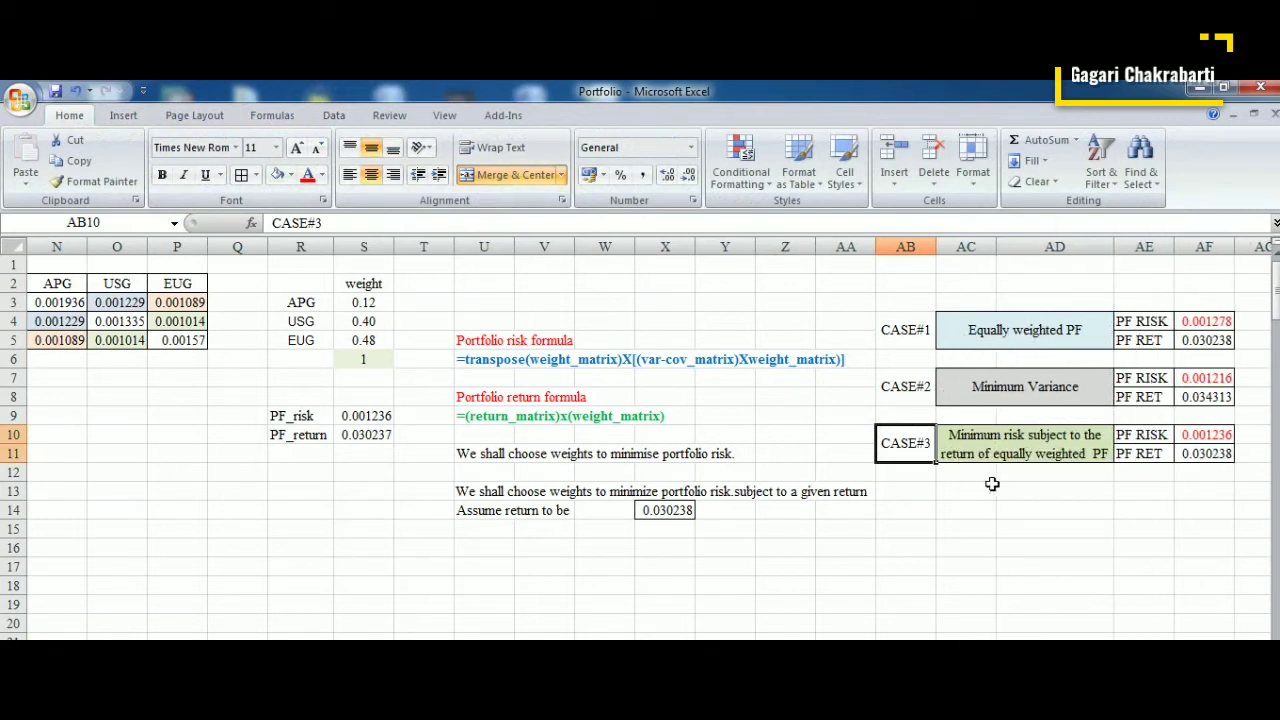
Step: Compare the CASE#3 description, risk and return in the summary block with the portfolio return in S10
{"action": "left_click", "coordinate": [997, 445]}
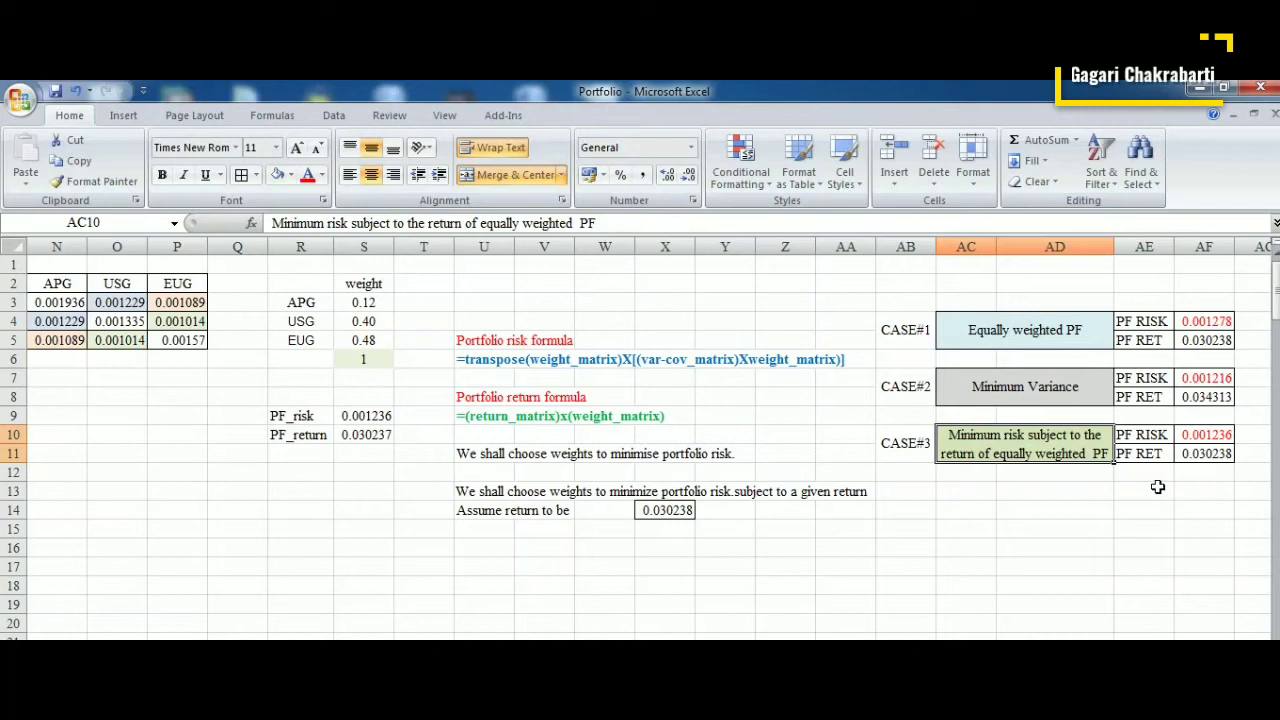
{"action": "left_click", "coordinate": [1210, 451]}
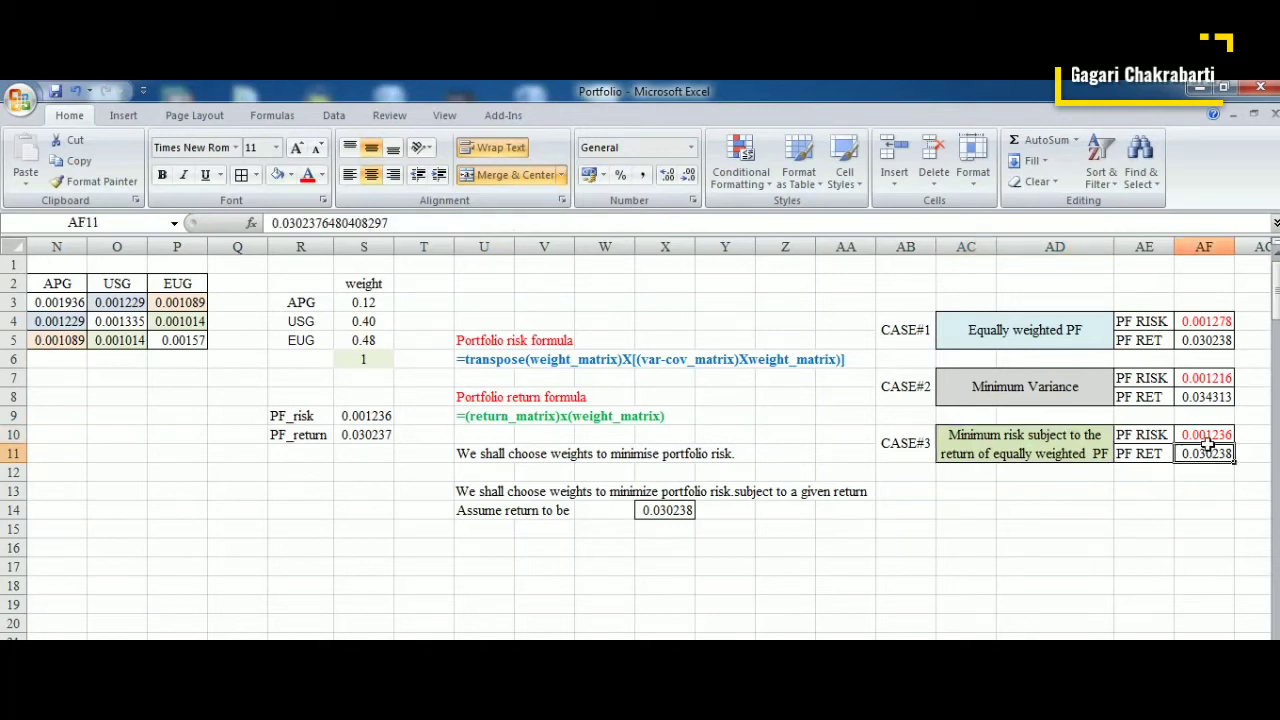
{"action": "left_click", "coordinate": [1204, 436]}
{"action": "left_click", "coordinate": [1204, 450]}
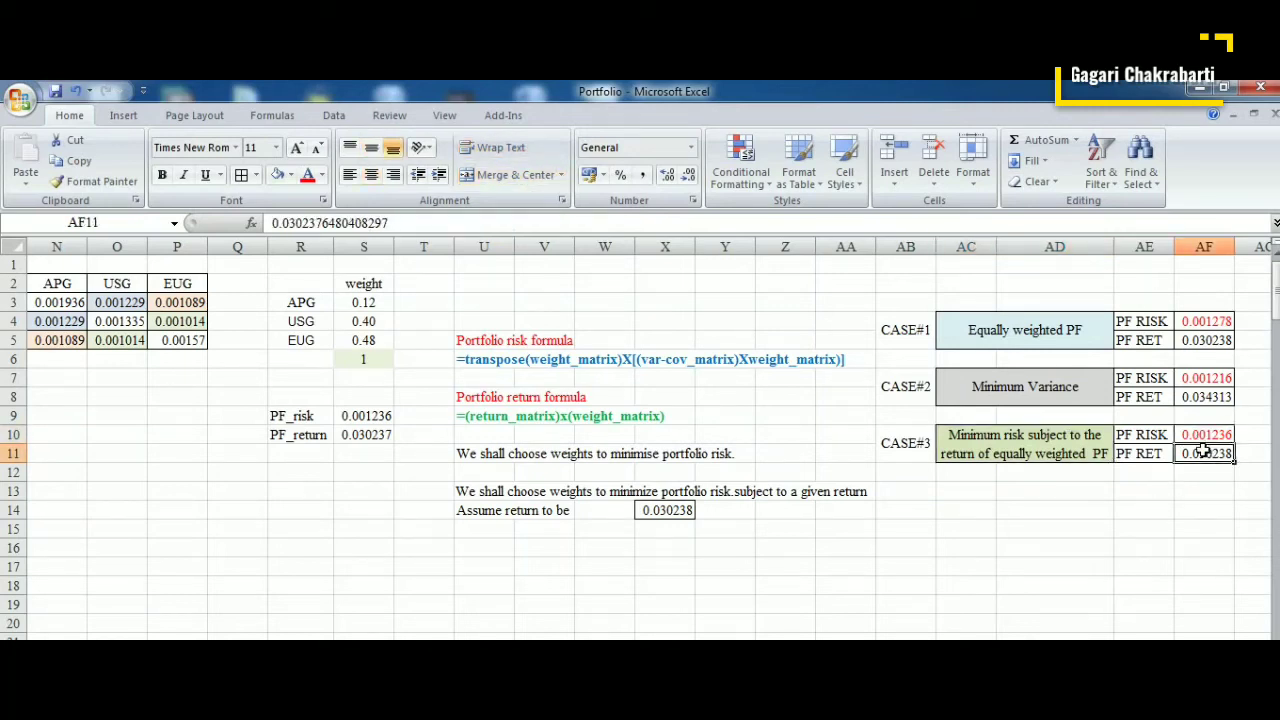
{"action": "left_click", "coordinate": [378, 430]}
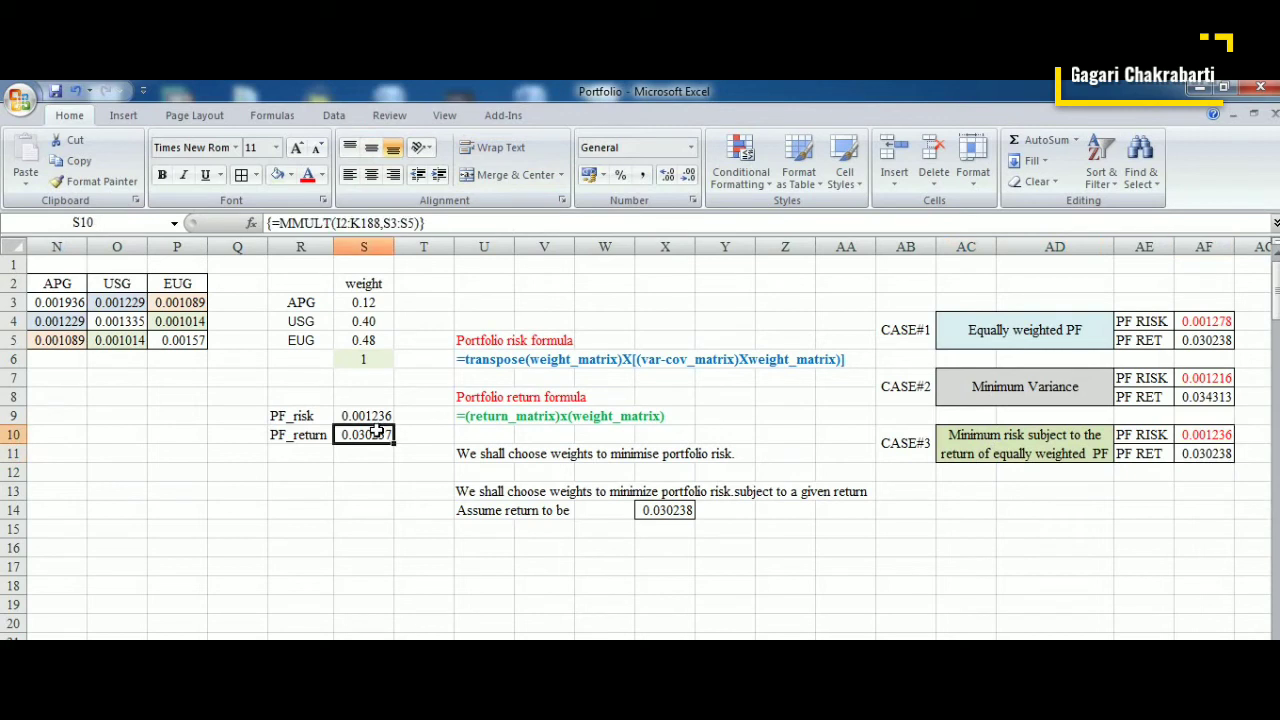
{"action": "left_click", "coordinate": [921, 492]}
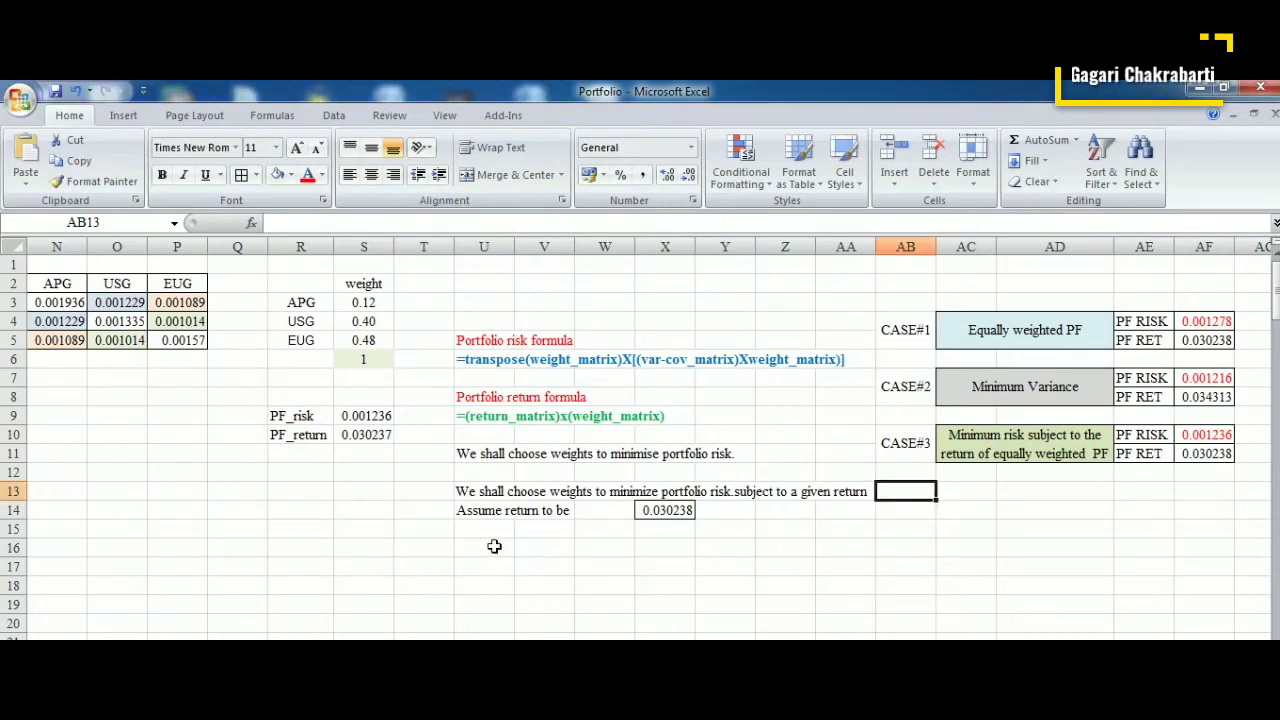
Step: Enter "We shall choose weights to Maximize return subject to the risk of equally weighted PF" in U16 and "Assume risk to be" in U17
{"action": "left_click", "coordinate": [494, 546]}
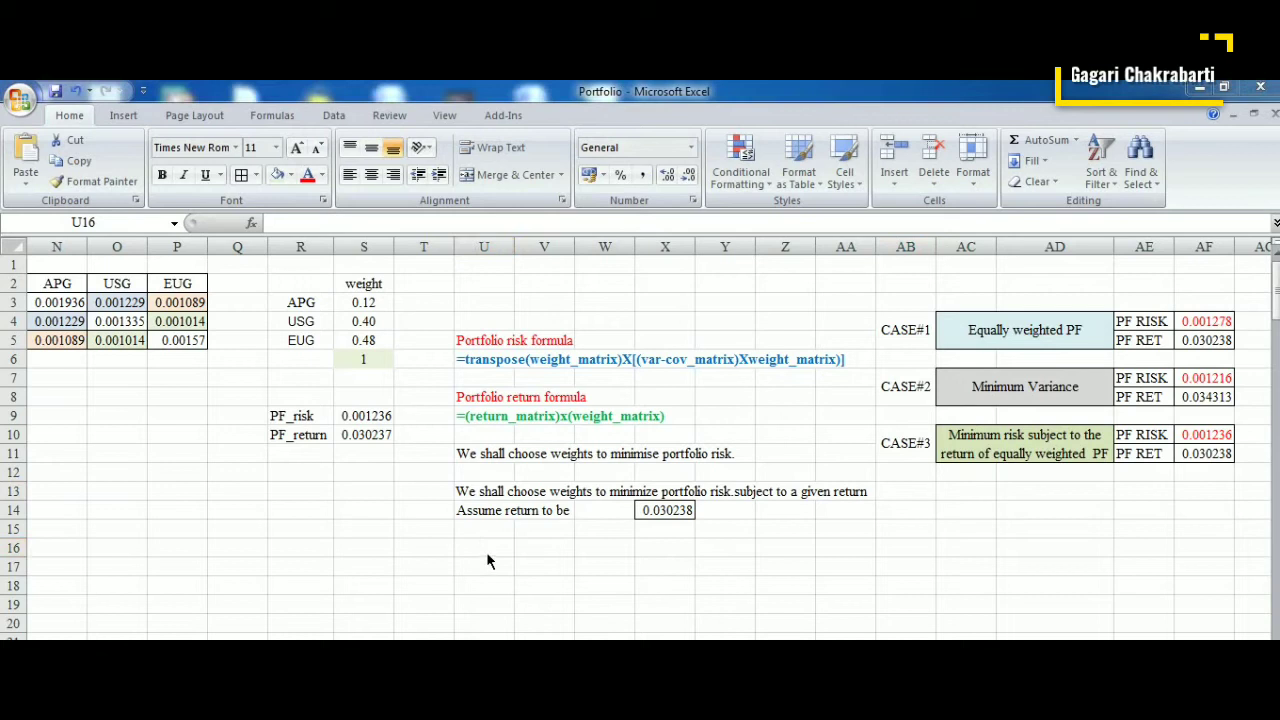
{"action": "left_click", "coordinate": [486, 553]}
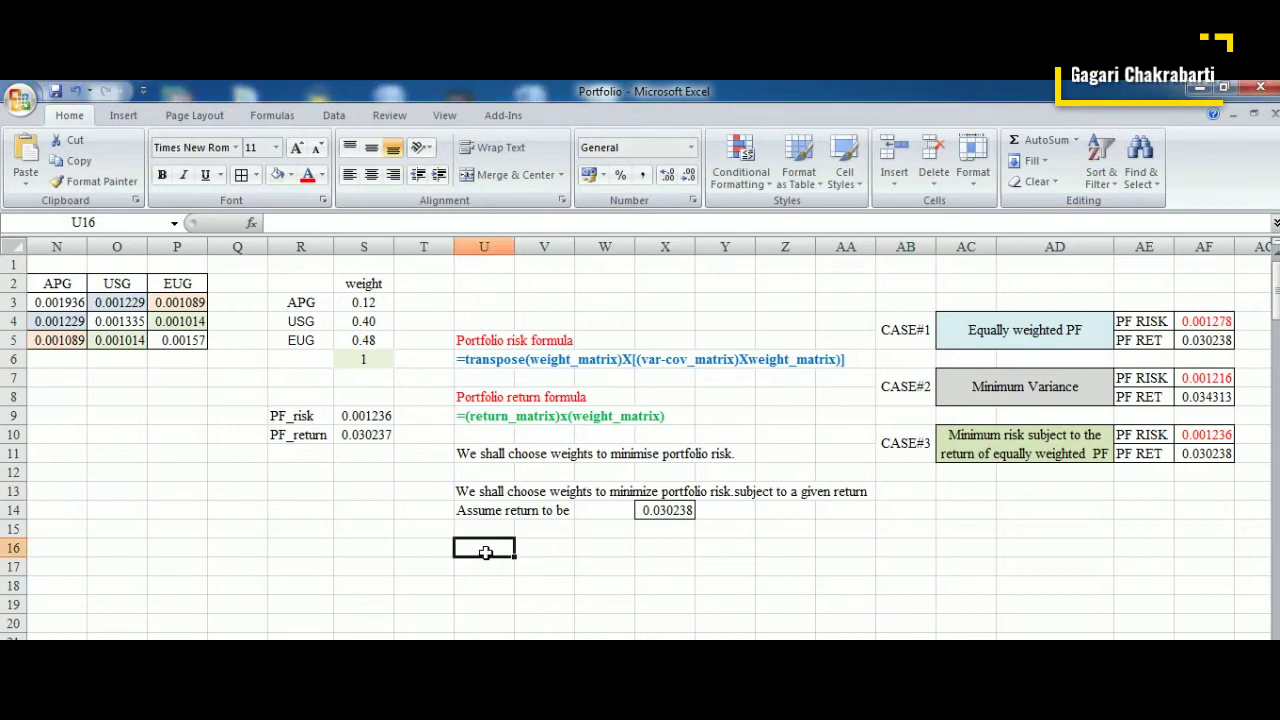
{"action": "type", "text": "We shall choose weights to Maximize return subject to the risk of equally weighted  PF Assume risk to be"}
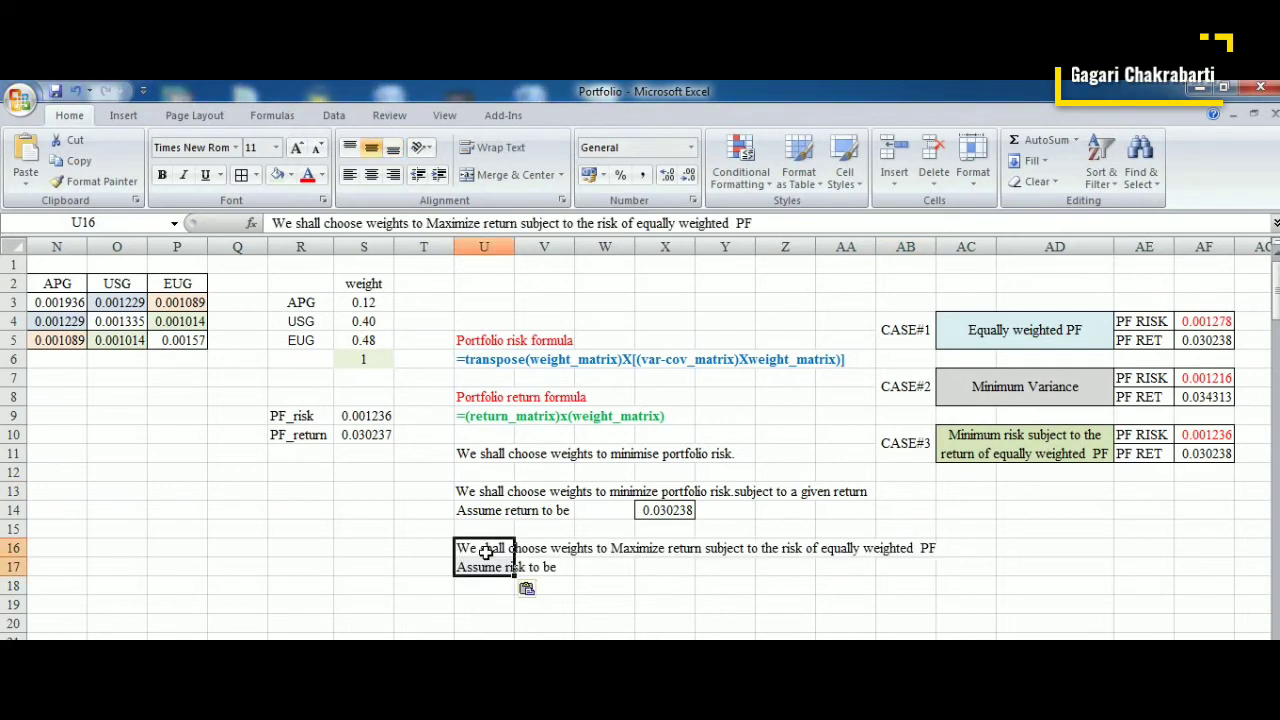
{"action": "left_click", "coordinate": [480, 566]}
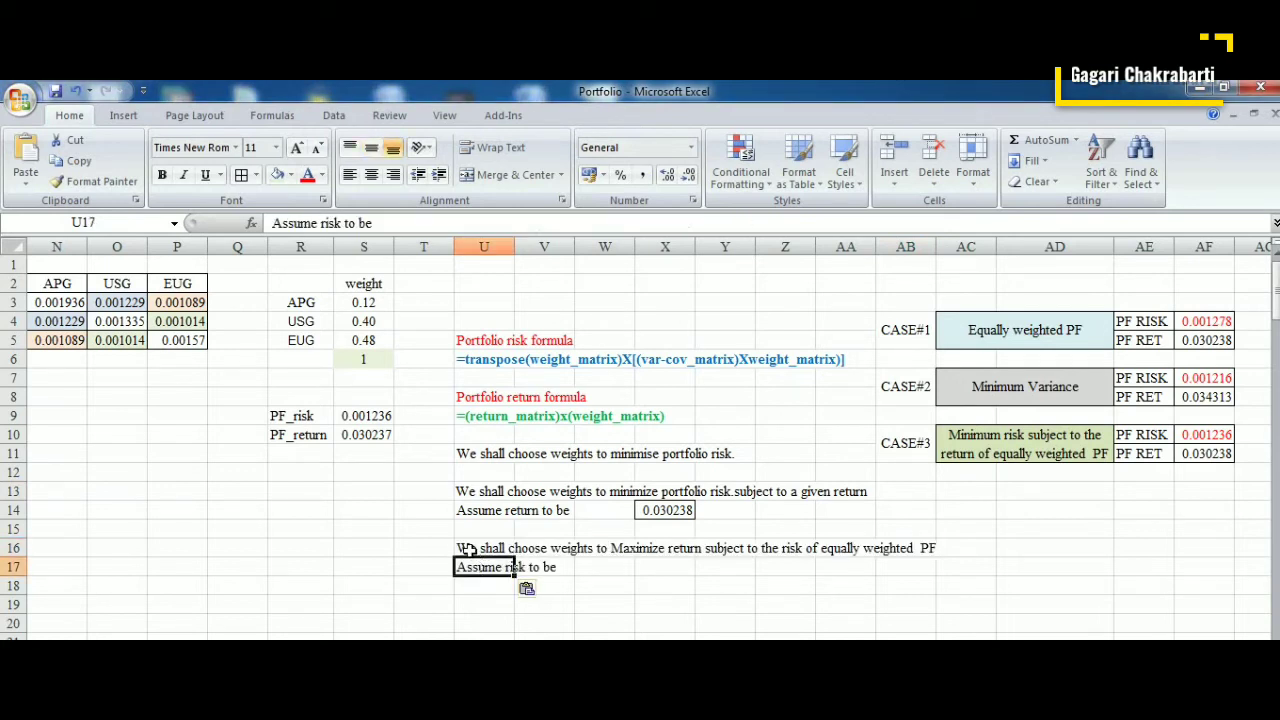
{"action": "left_click", "coordinate": [468, 549]}
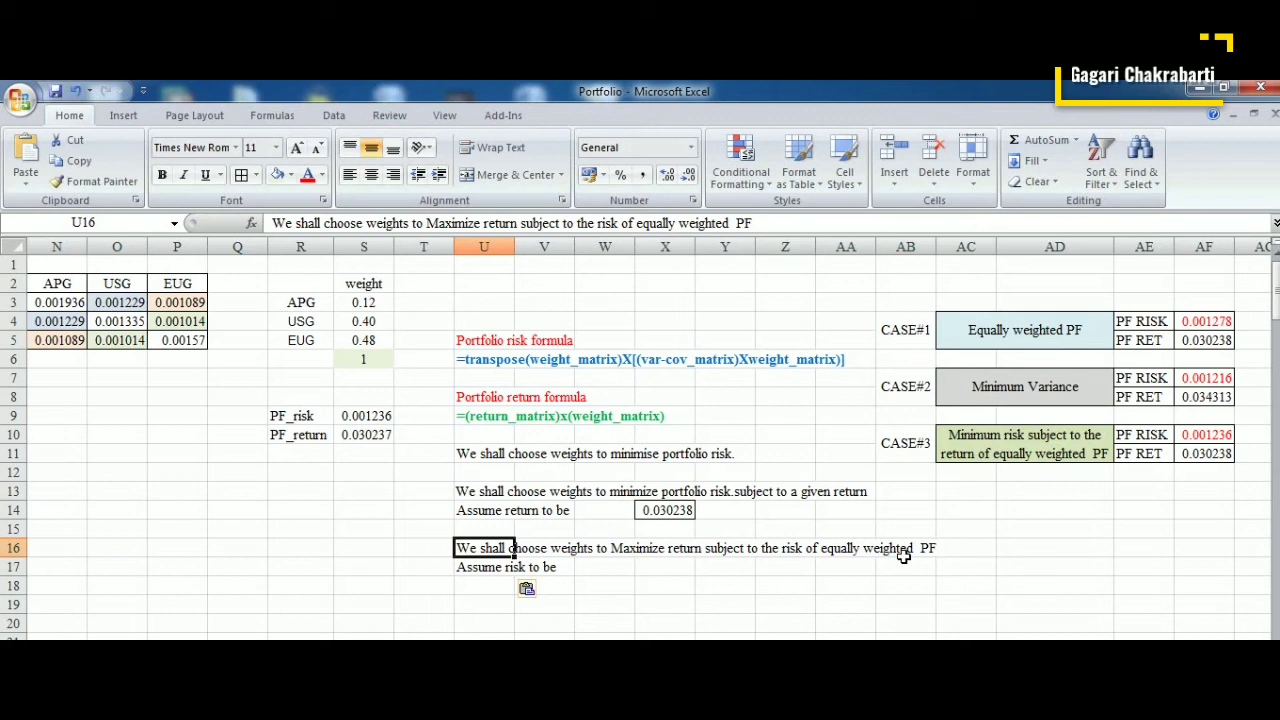
Step: Copy the equally weighted portfolio's risk from AF4 into W17 beside the assumed risk label
{"action": "left_click", "coordinate": [607, 569]}
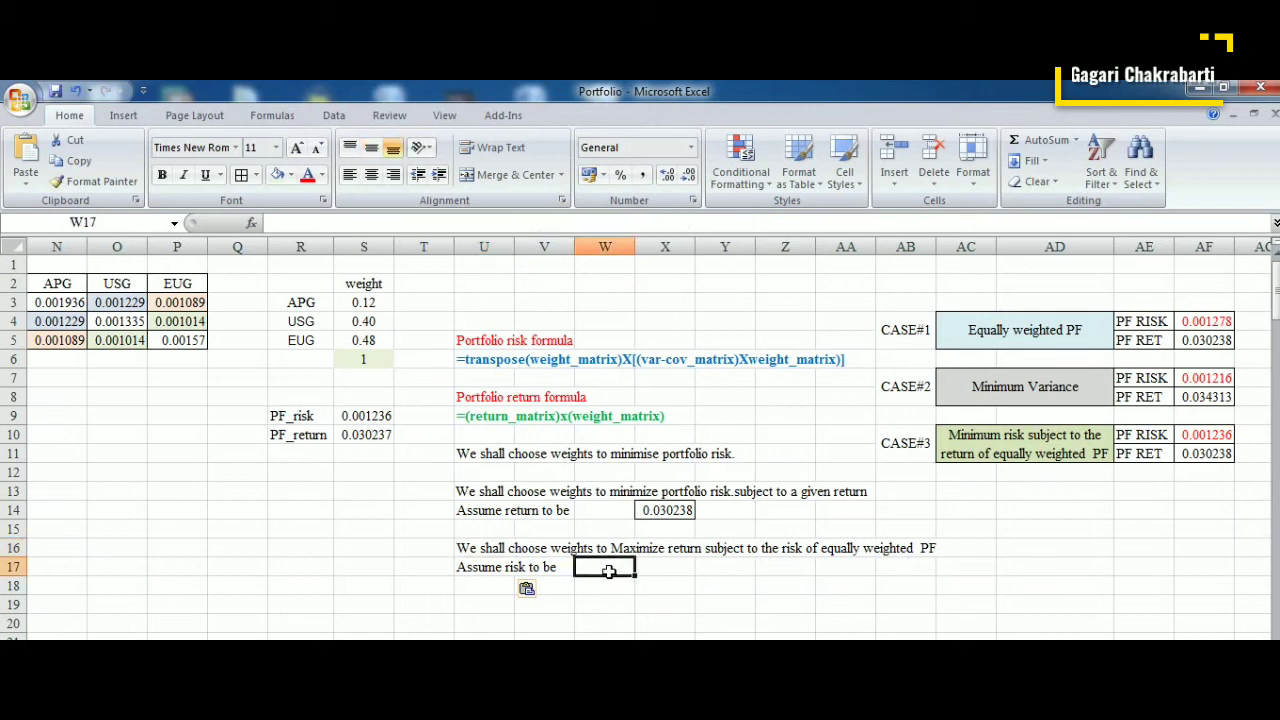
{"action": "left_click", "coordinate": [1207, 324]}
{"action": "key", "text": "ctrl+c"}
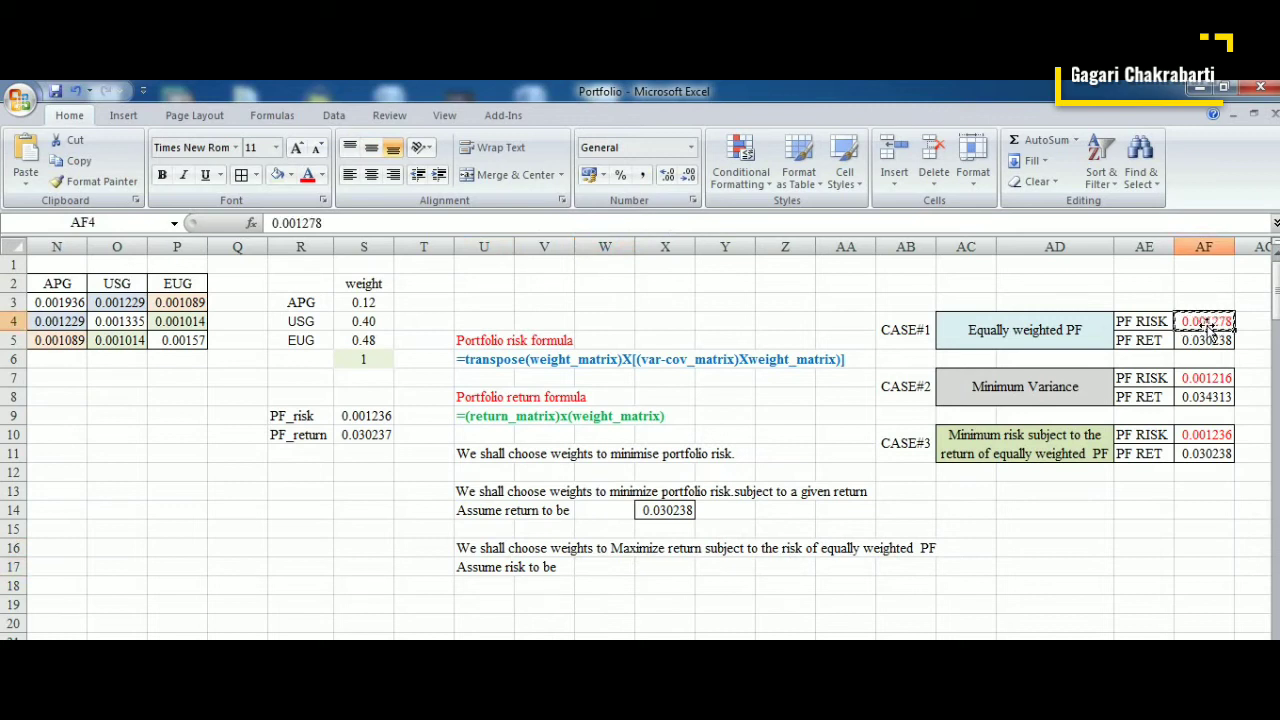
{"action": "left_click", "coordinate": [620, 567]}
{"action": "key", "text": "ctrl+v"}
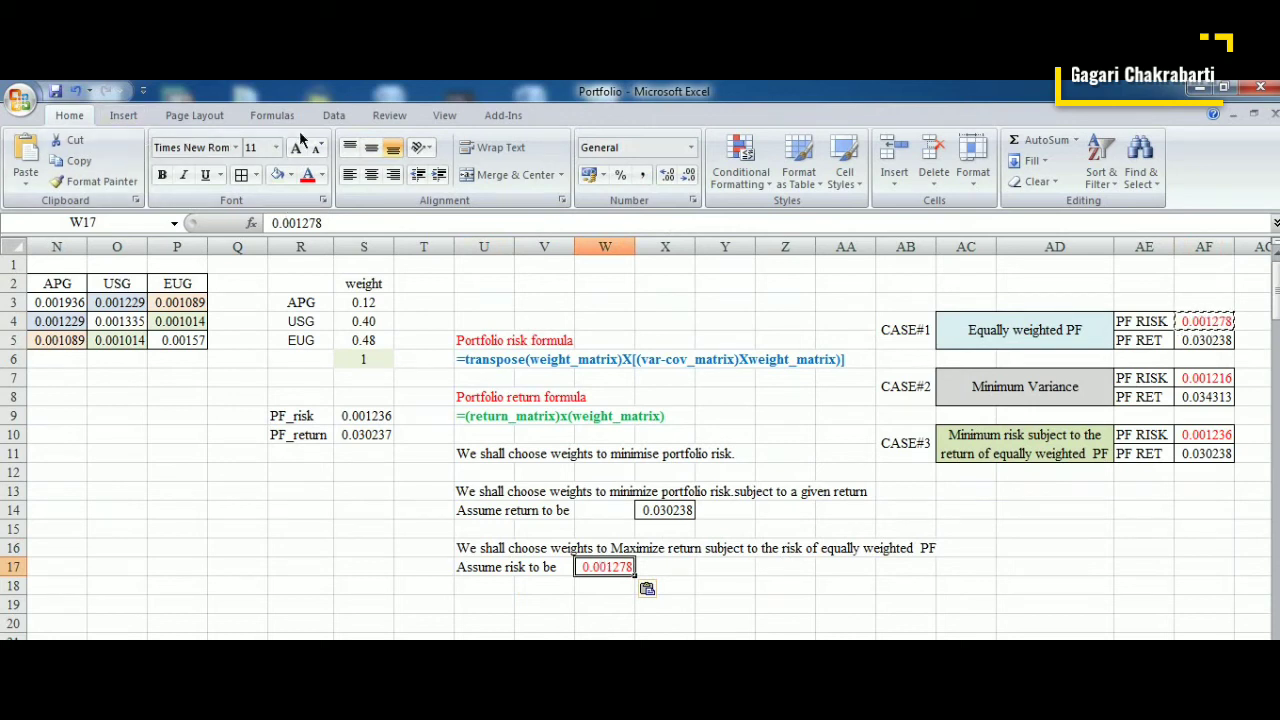
Step: Set up Solver to maximise the portfolio return in S10 by changing the weights in S3:S5
{"action": "left_click", "coordinate": [334, 115]}
{"action": "left_click", "coordinate": [1132, 161]}
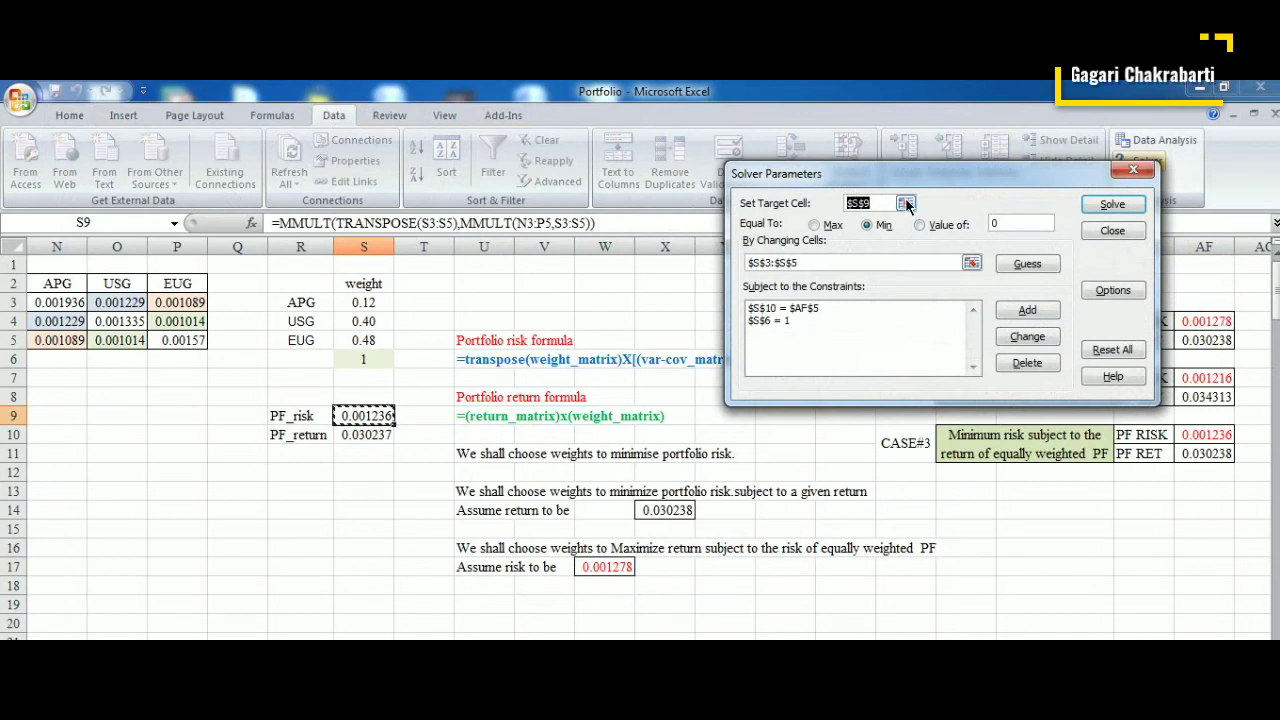
{"action": "left_click", "coordinate": [905, 203]}
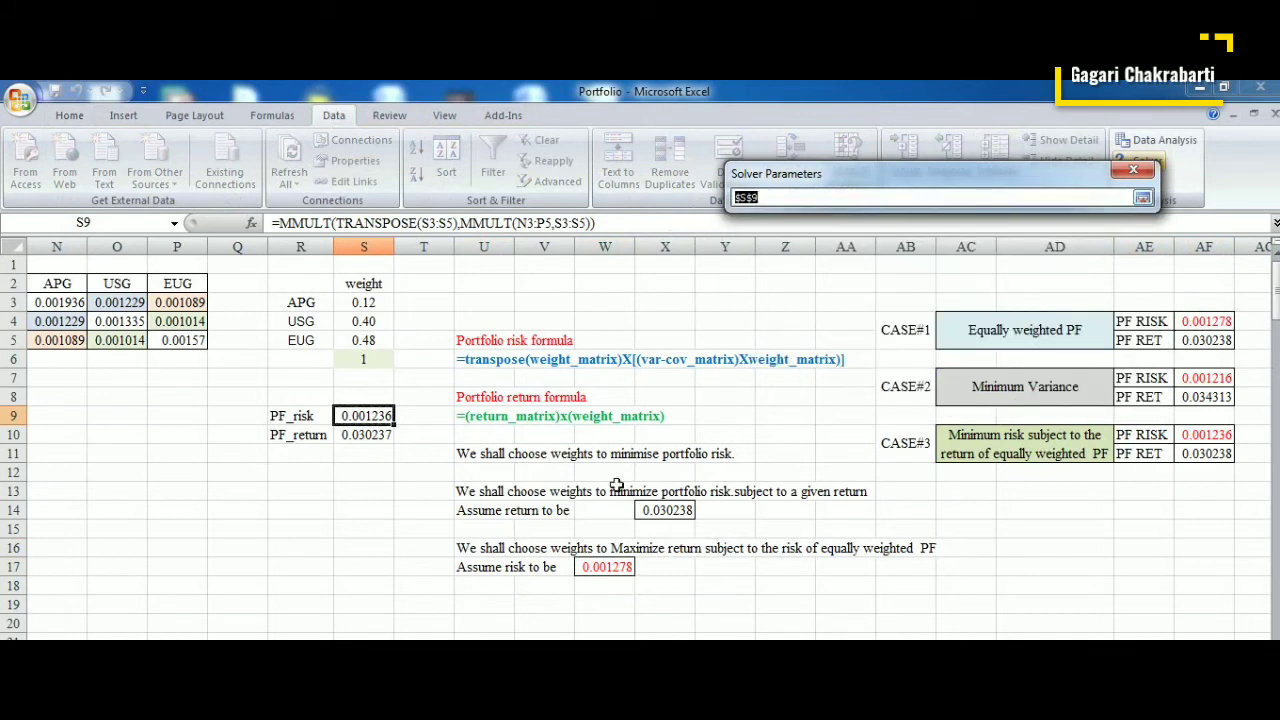
{"action": "left_click", "coordinate": [366, 432]}
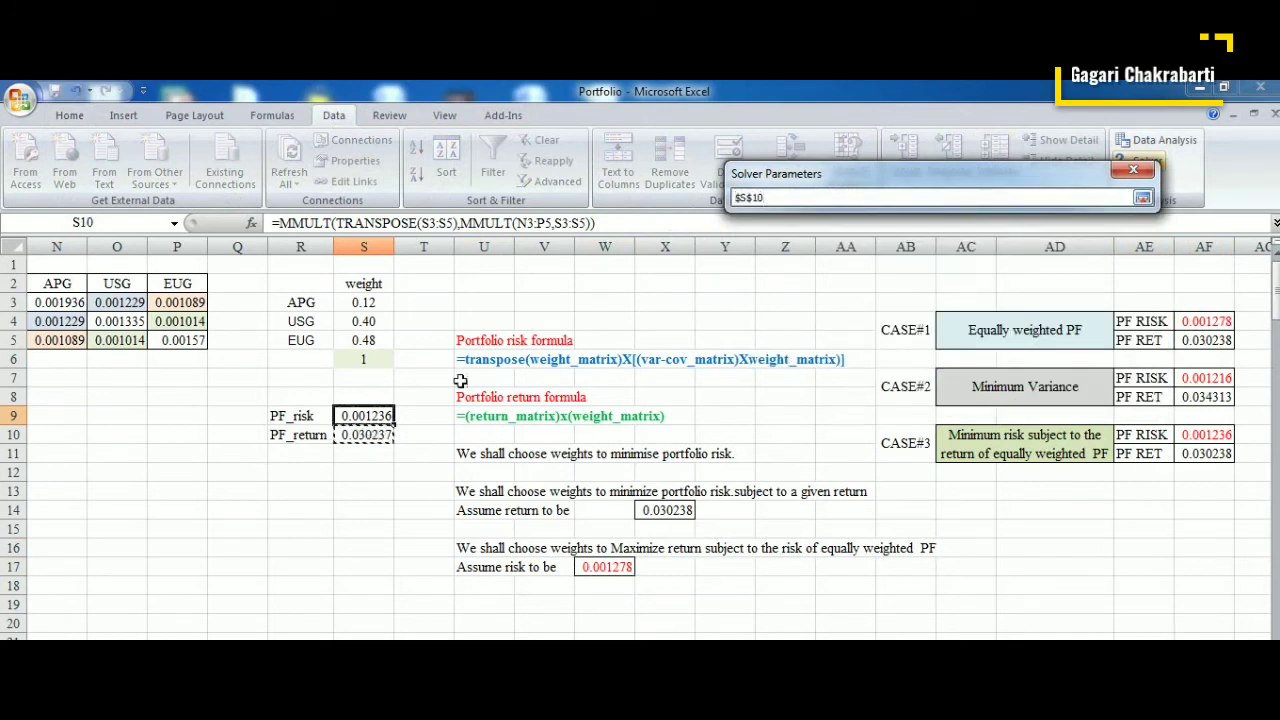
{"action": "left_click", "coordinate": [1142, 199]}
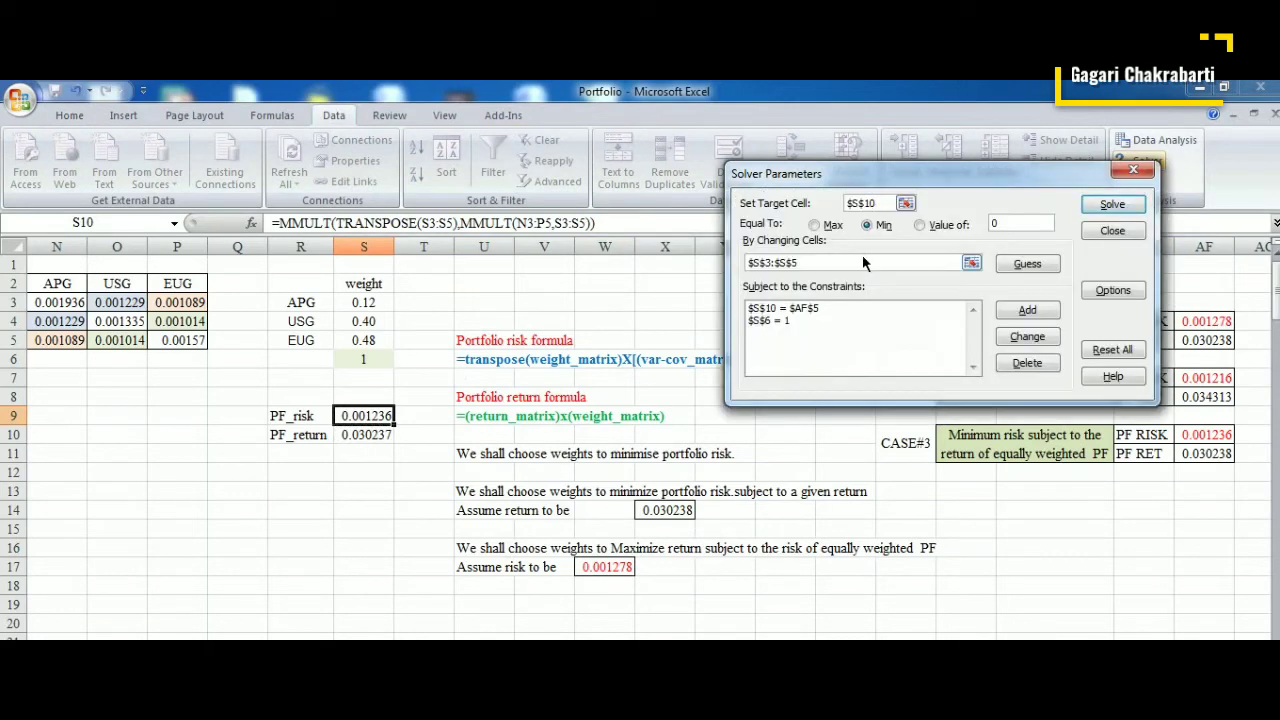
{"action": "left_click", "coordinate": [815, 226]}
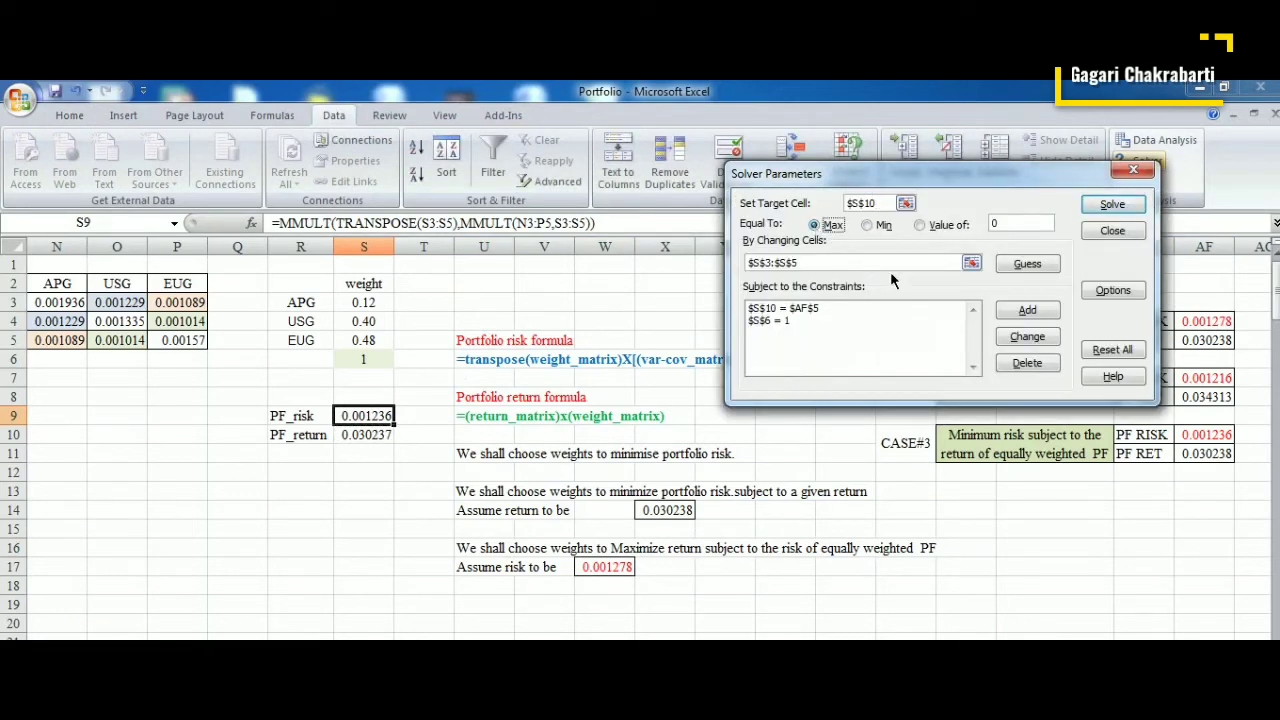
{"action": "left_click", "coordinate": [971, 263]}
{"action": "left_click_drag", "start_coordinate": [365, 300], "coordinate": [369, 335]}
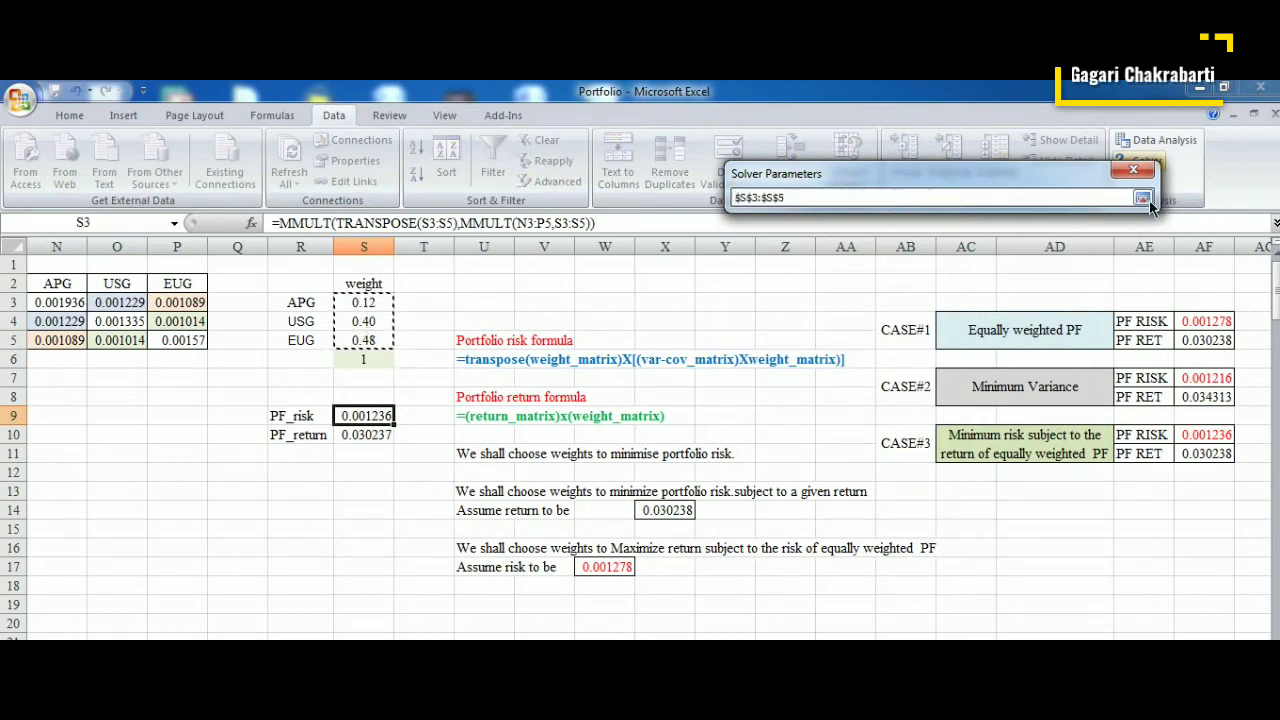
{"action": "left_click", "coordinate": [1143, 198]}
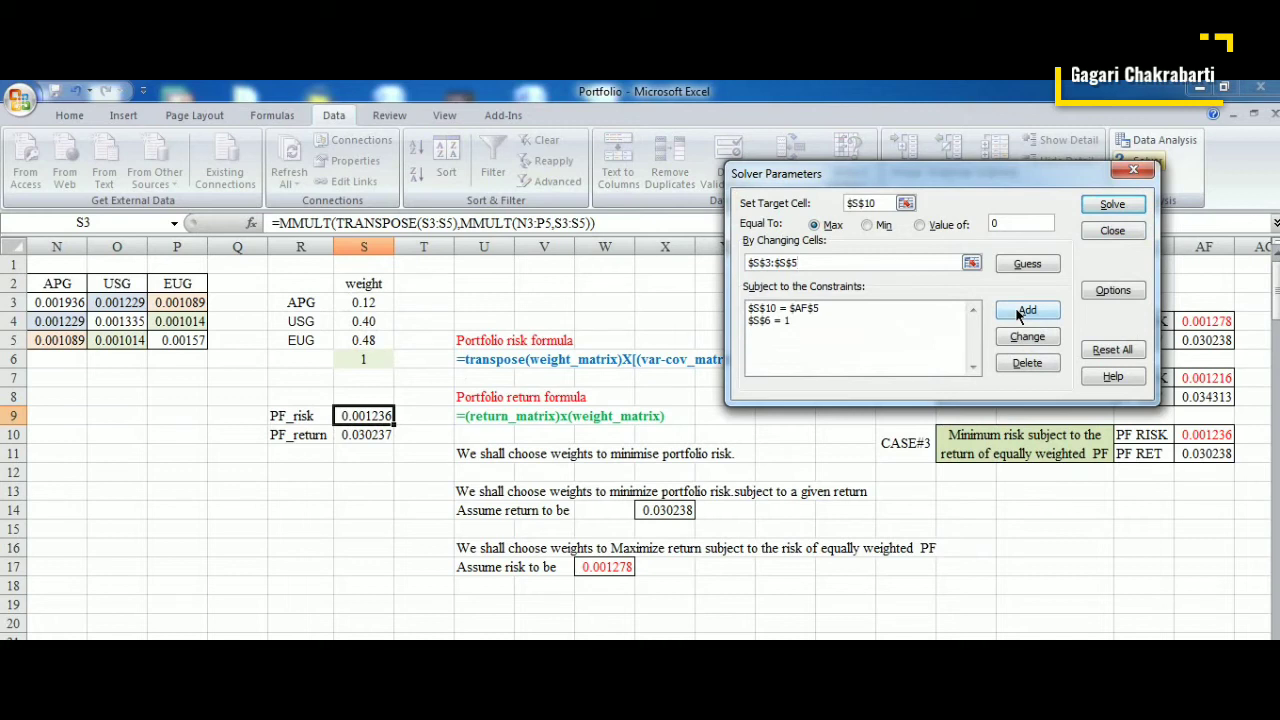
Step: Delete the existing Solver constraints on the portfolio return in S10 and the weight total in S6
{"action": "left_click", "coordinate": [865, 308]}
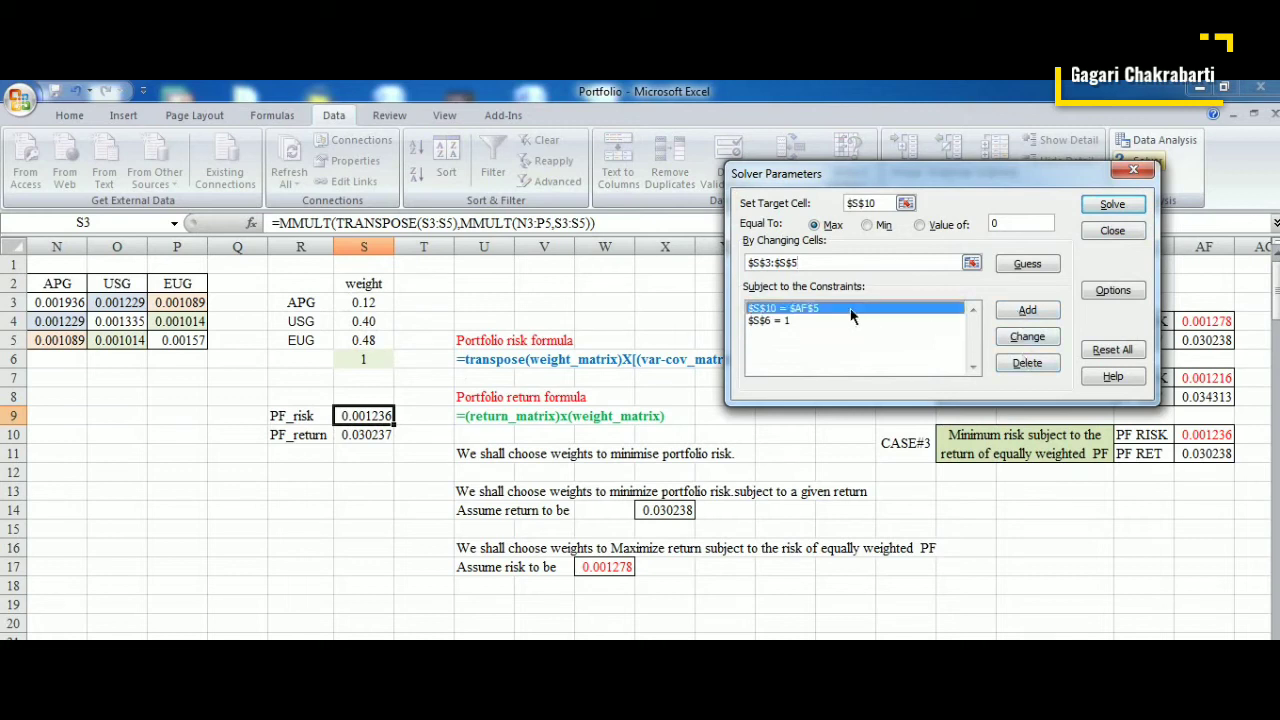
{"action": "left_click", "coordinate": [1006, 365]}
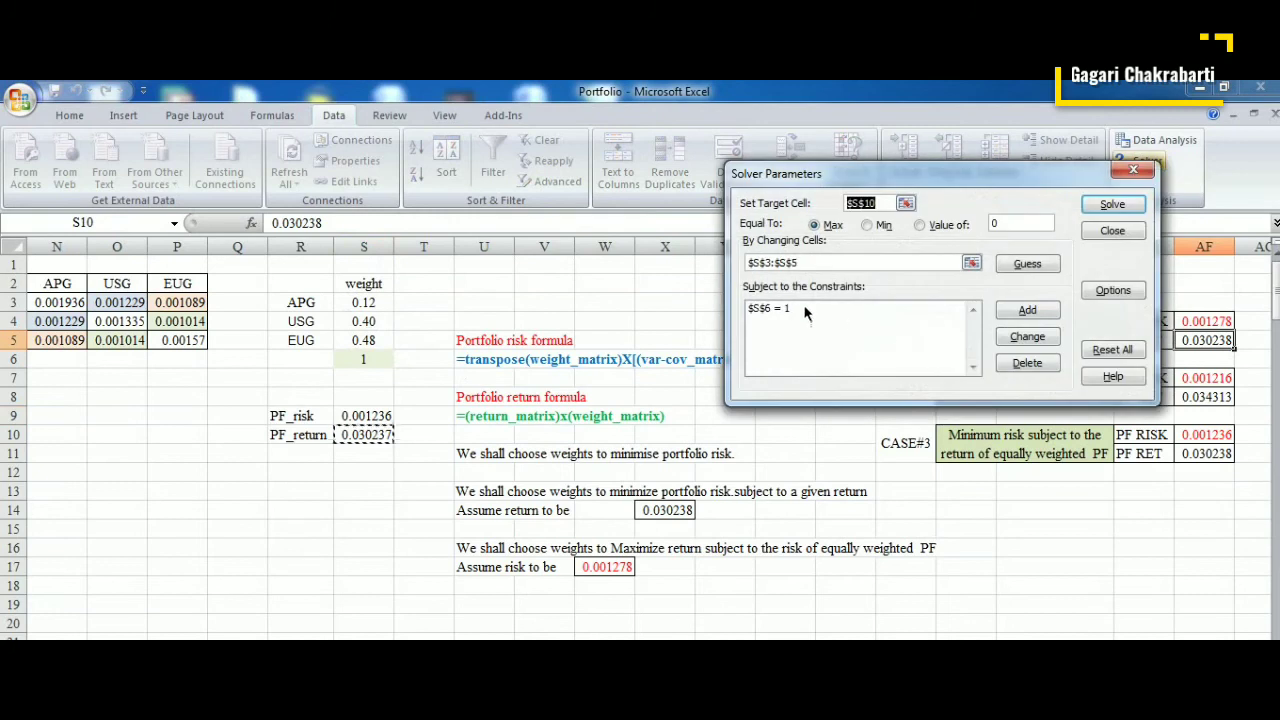
{"action": "left_click", "coordinate": [788, 312]}
{"action": "left_click", "coordinate": [1008, 361]}
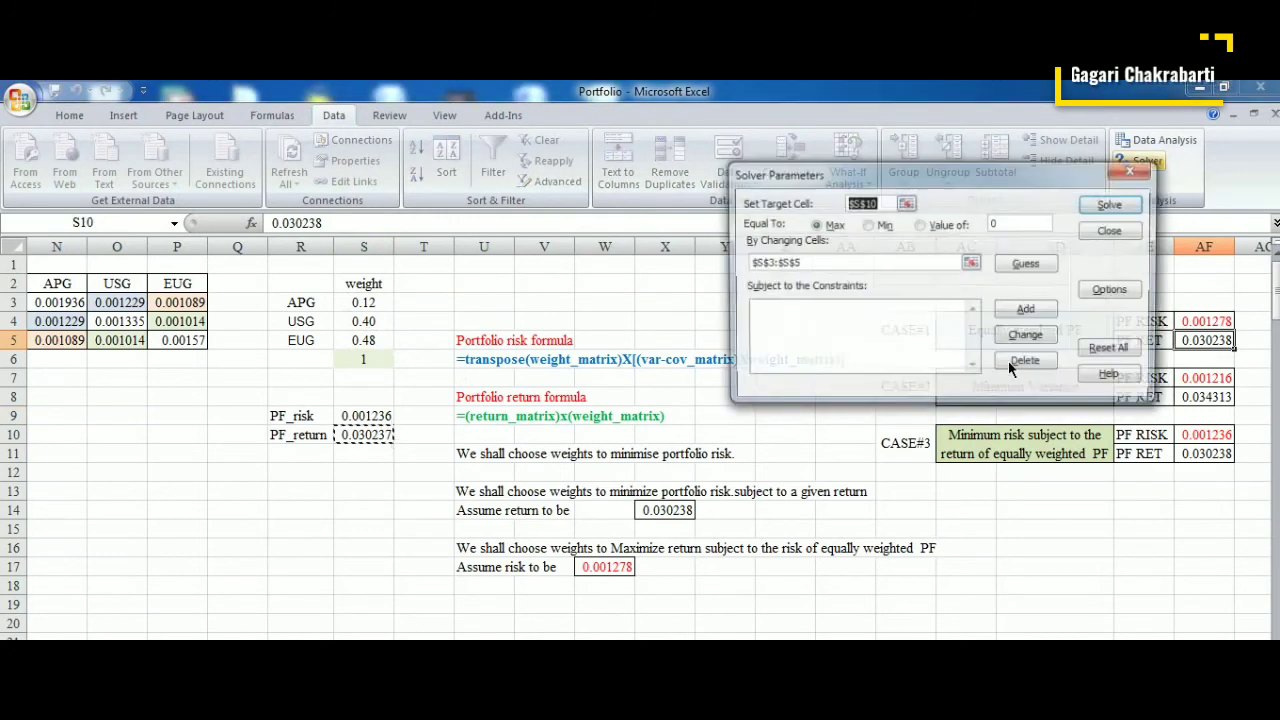
Step: Add a Solver constraint that the sum of weights in S6 equals 1
{"action": "left_click", "coordinate": [1010, 310]}
{"action": "left_click", "coordinate": [370, 360]}
{"action": "left_click", "coordinate": [955, 285]}
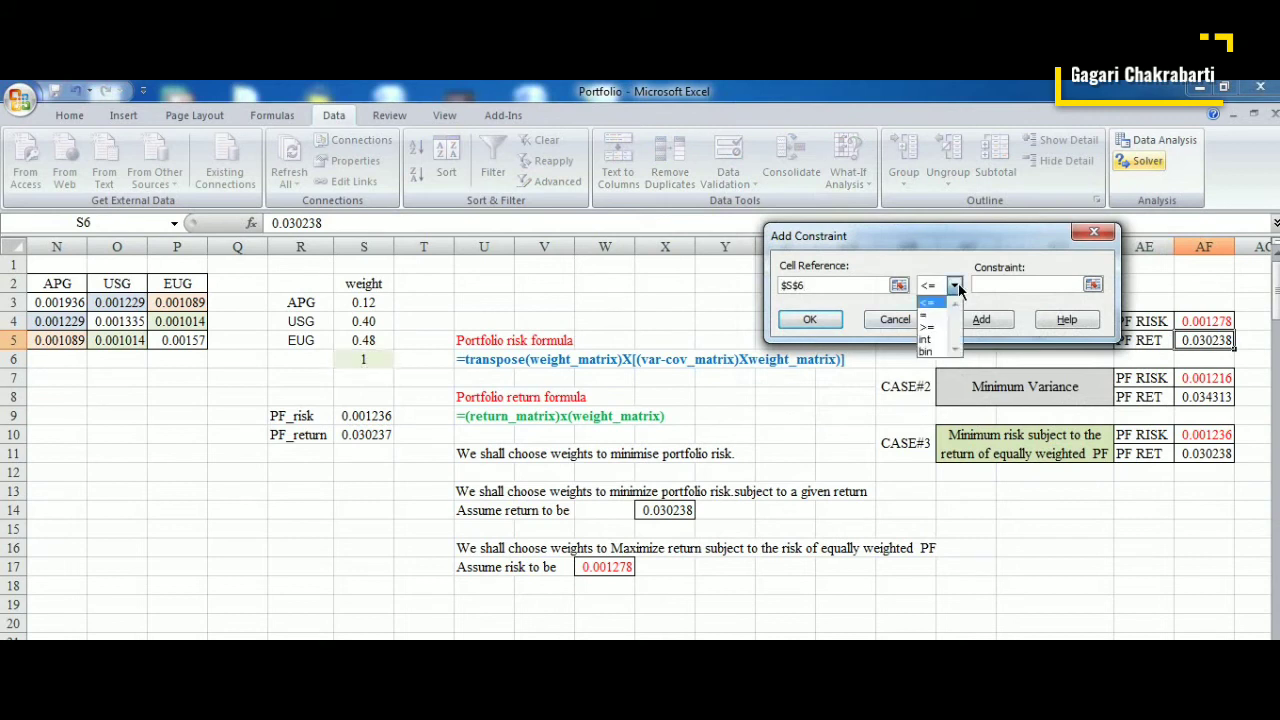
{"action": "left_click", "coordinate": [939, 313]}
{"action": "left_click", "coordinate": [984, 283]}
{"action": "type", "text": "1"}
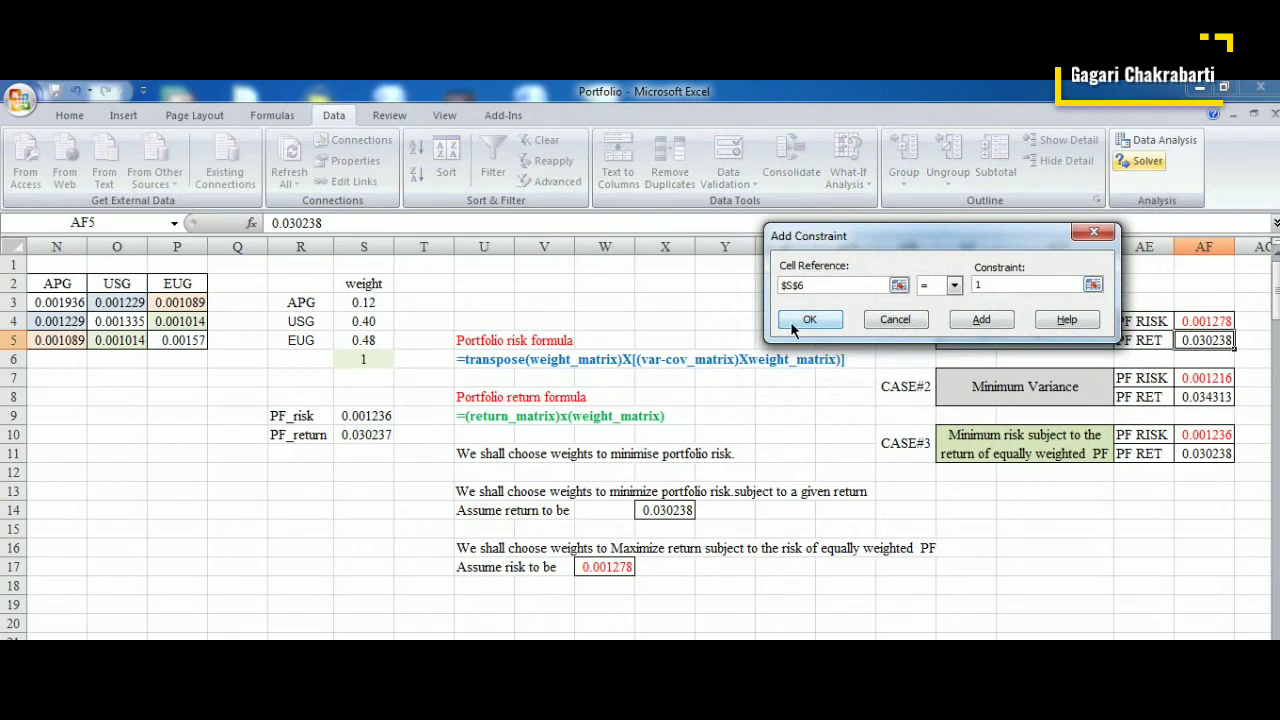
{"action": "left_click", "coordinate": [981, 320]}
Step: Add a Solver constraint that the portfolio risk in S9 equals the assumed risk in W17
{"action": "left_click", "coordinate": [352, 415]}
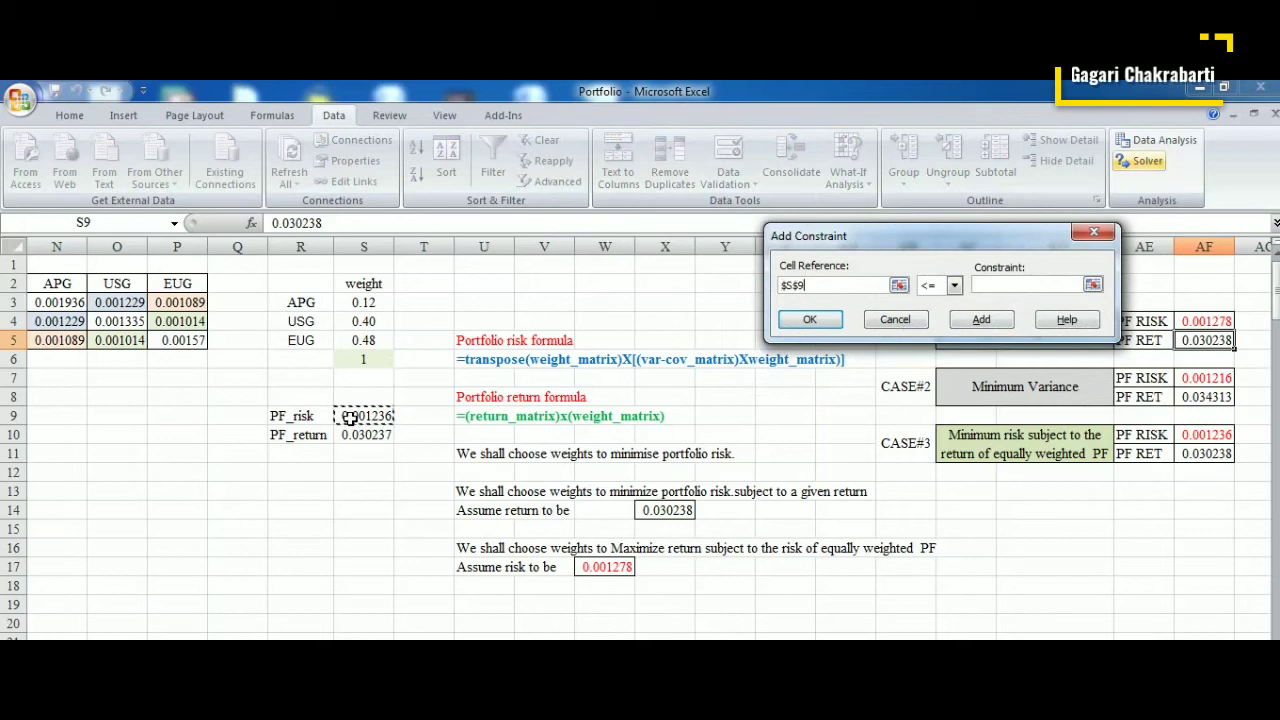
{"action": "left_click", "coordinate": [954, 285]}
{"action": "left_click", "coordinate": [930, 306]}
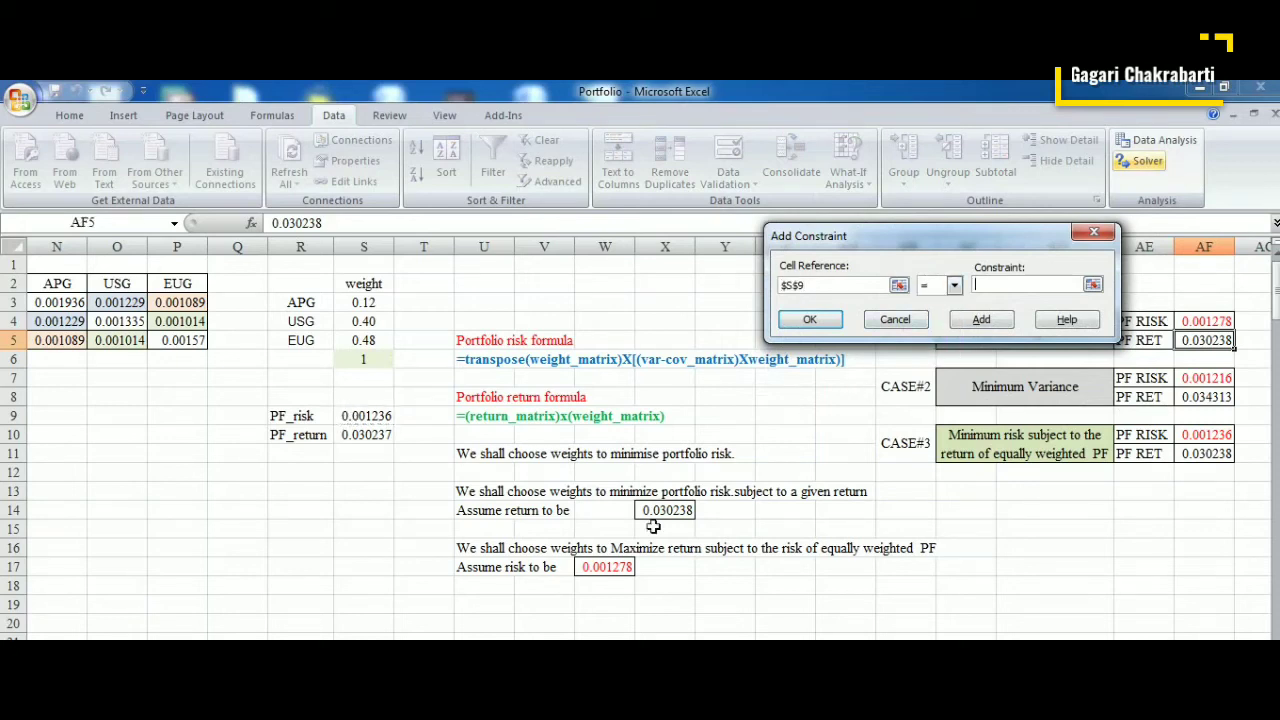
{"action": "left_click", "coordinate": [607, 568]}
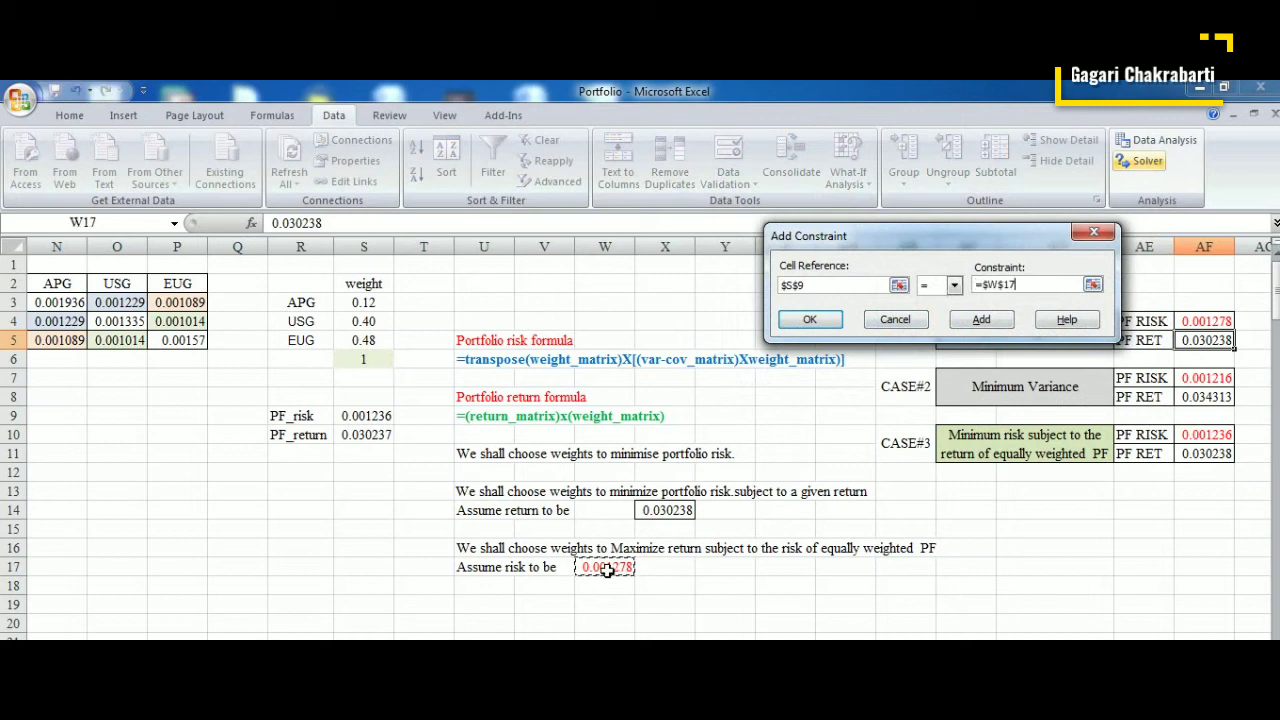
{"action": "left_click", "coordinate": [811, 320]}
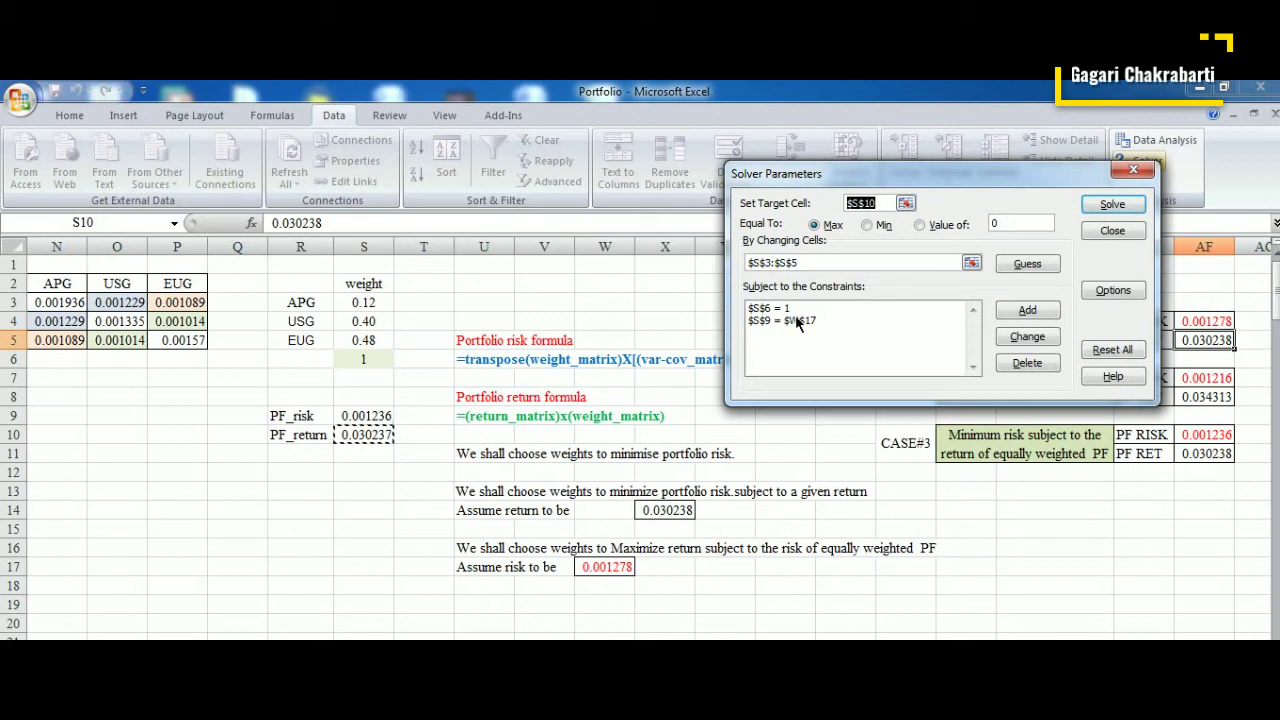
Step: Run Solver, save the result as scenario case#4 and keep the Solver solution
{"action": "left_click", "coordinate": [1100, 290]}
{"action": "left_click", "coordinate": [1103, 208]}
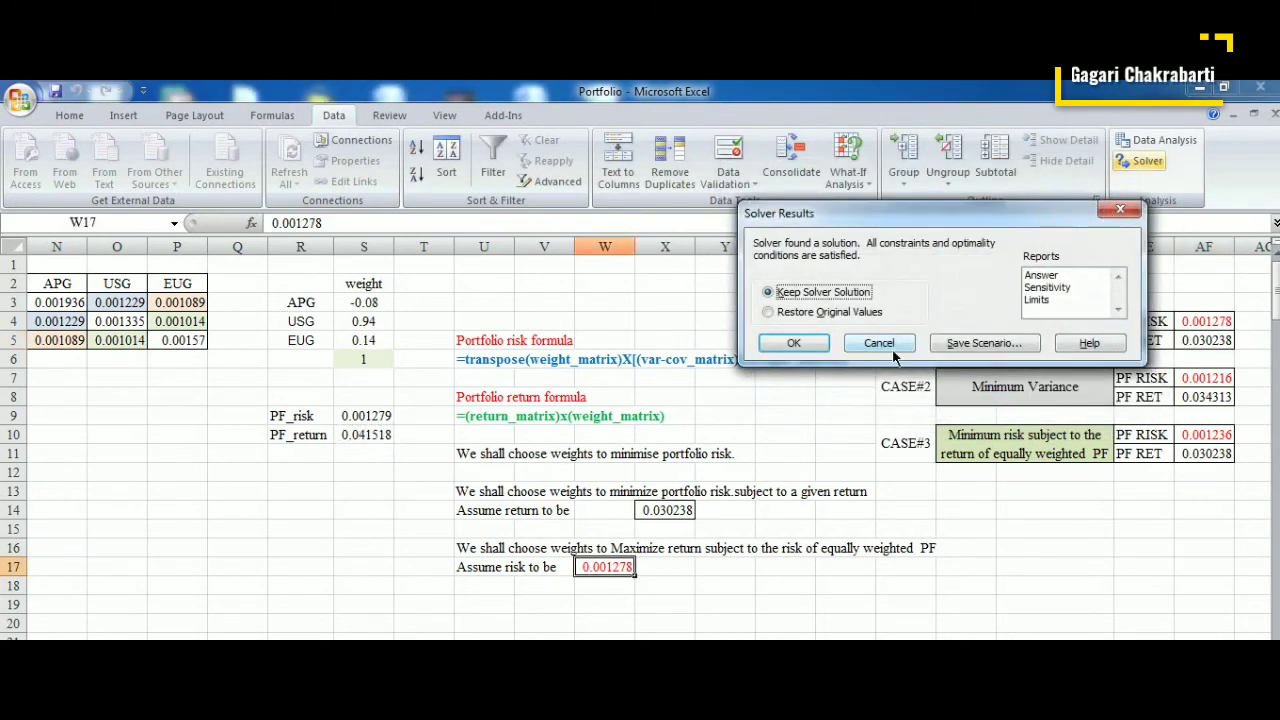
{"action": "left_click", "coordinate": [968, 344]}
{"action": "type", "text": "case#4"}
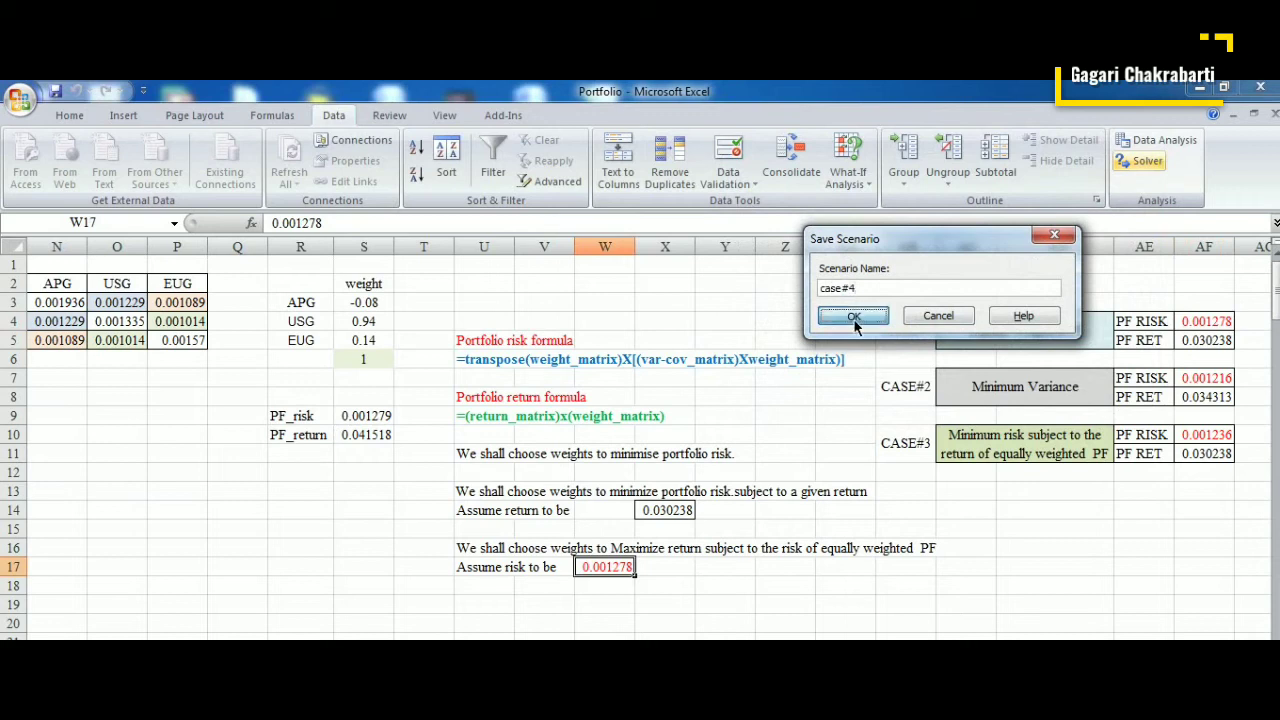
{"action": "left_click", "coordinate": [854, 316]}
{"action": "left_click", "coordinate": [812, 341]}
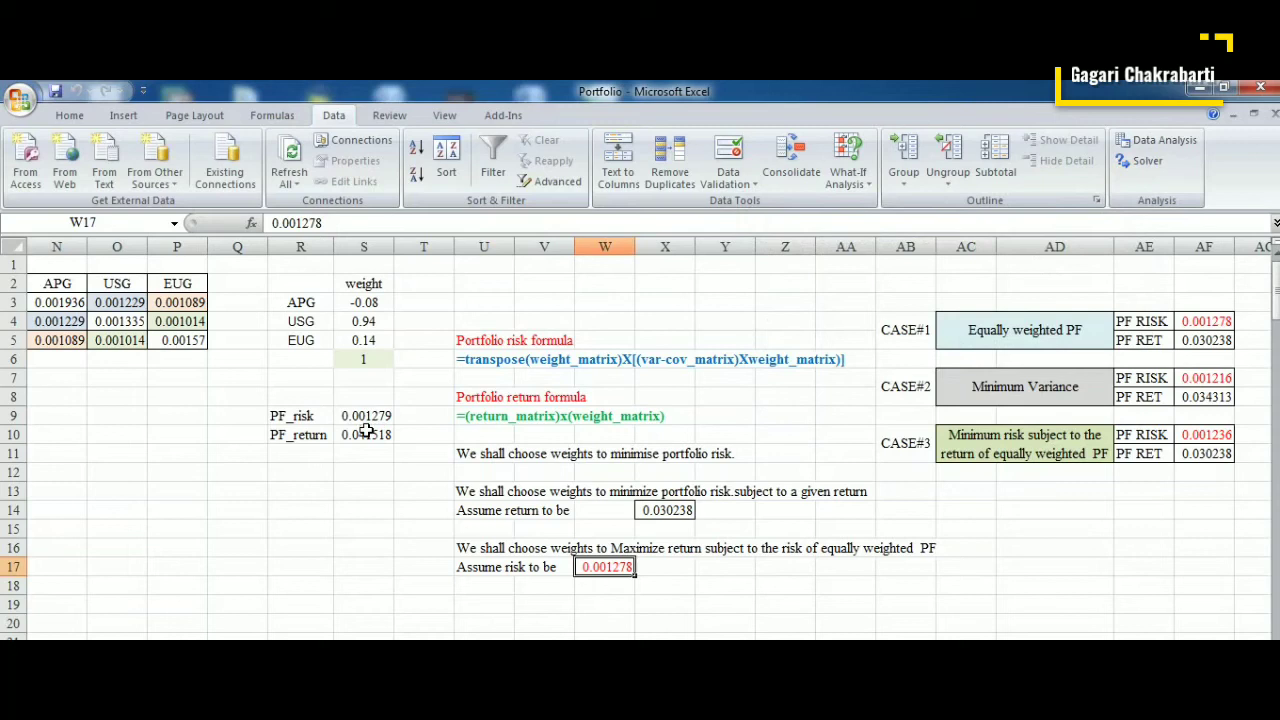
Step: Examine the solved APG, USG and EUG weights in S3:S5
{"action": "left_click", "coordinate": [366, 303]}
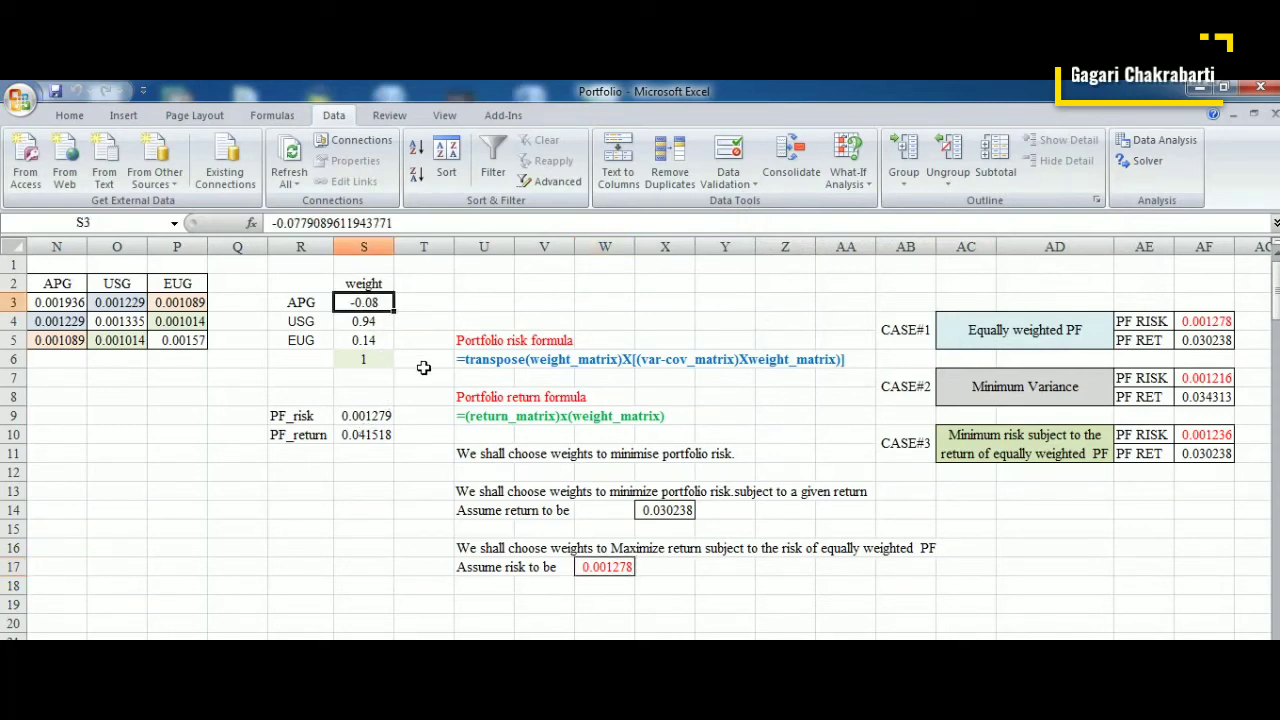
{"action": "left_click", "coordinate": [370, 322]}
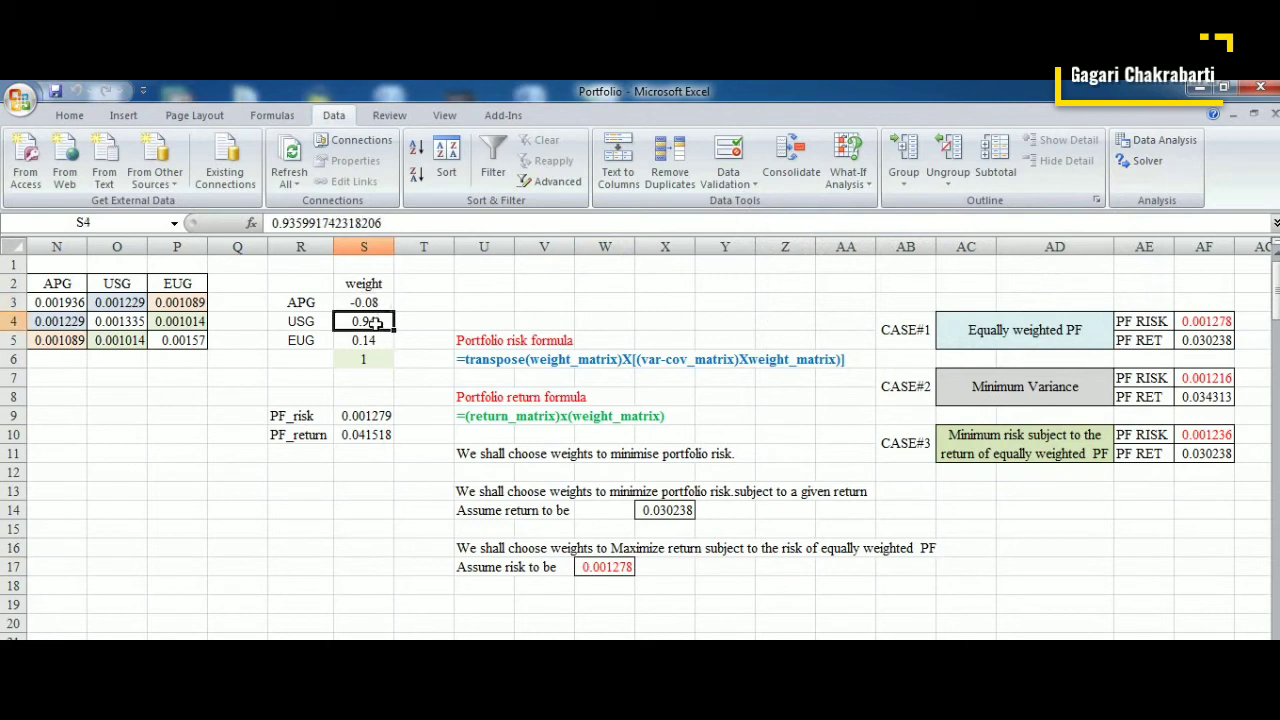
{"action": "left_click", "coordinate": [372, 341]}
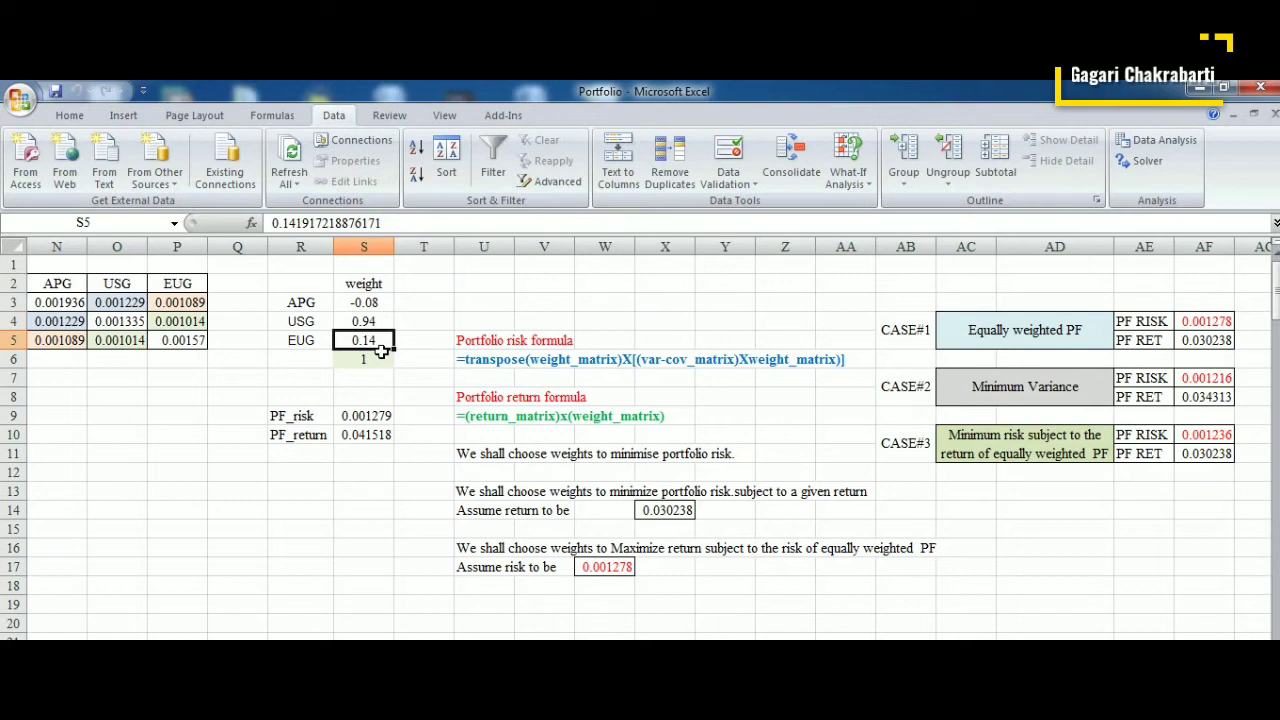
{"action": "left_click", "coordinate": [368, 303]}
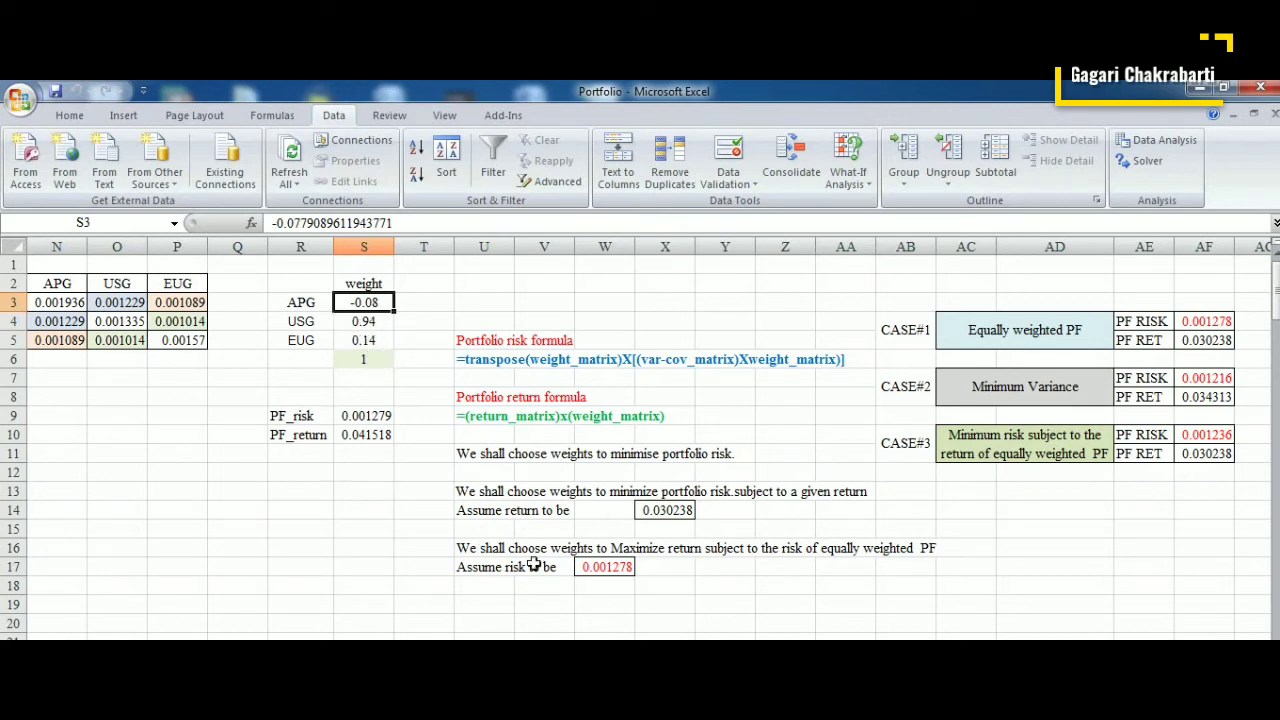
Step: Paste the copied CASE#4 block for maximum return at the equally weighted portfolio's risk into AB13:AF14
{"action": "left_click", "coordinate": [911, 494]}
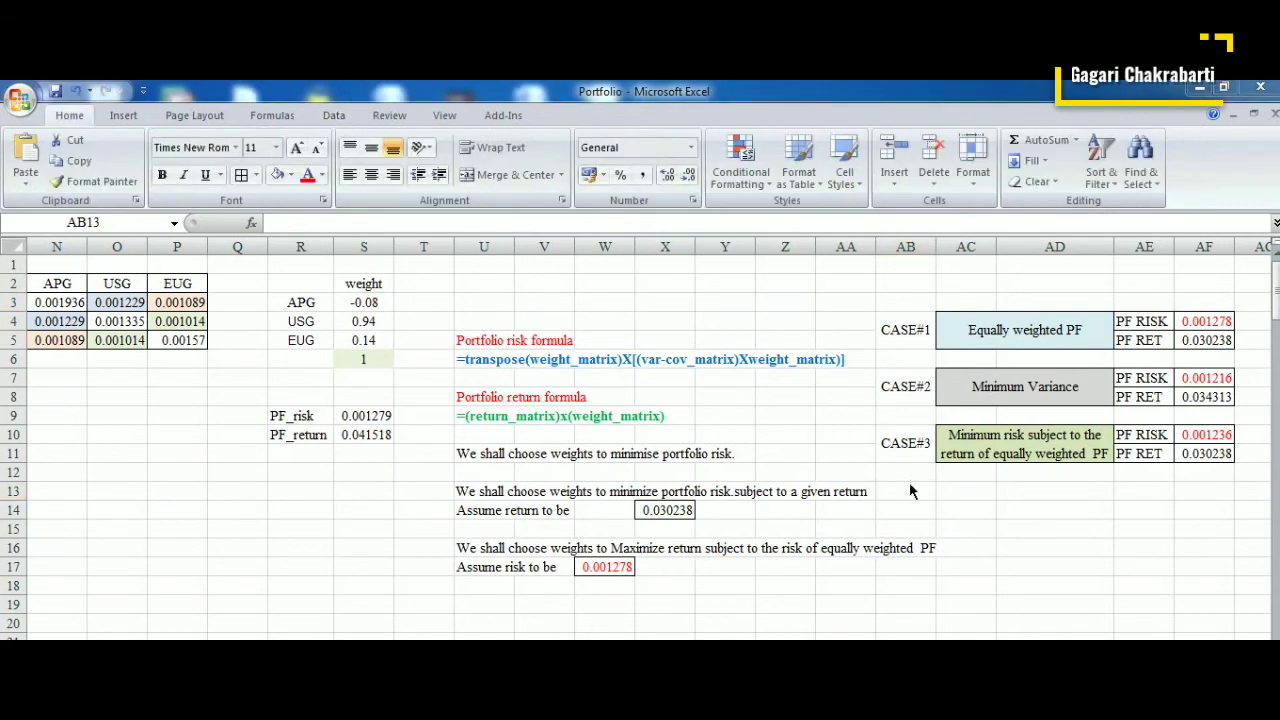
{"action": "left_click", "coordinate": [909, 482]}
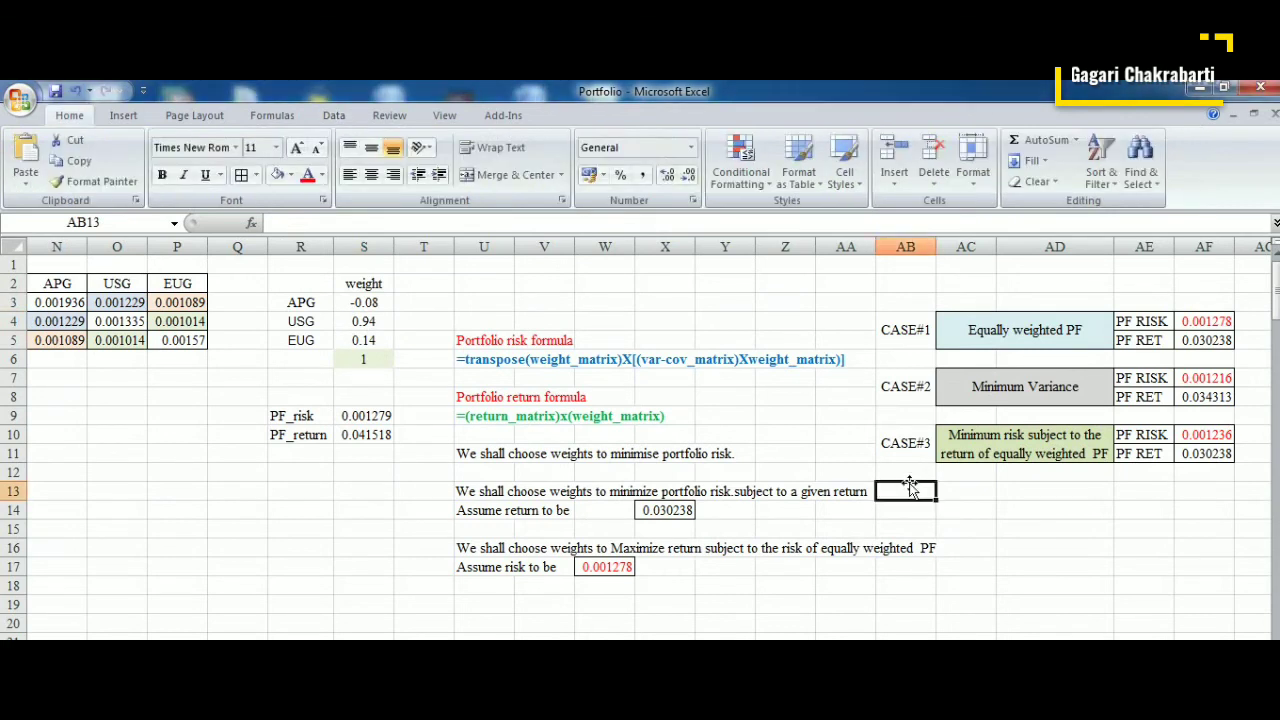
{"action": "key", "text": "ctrl+v"}
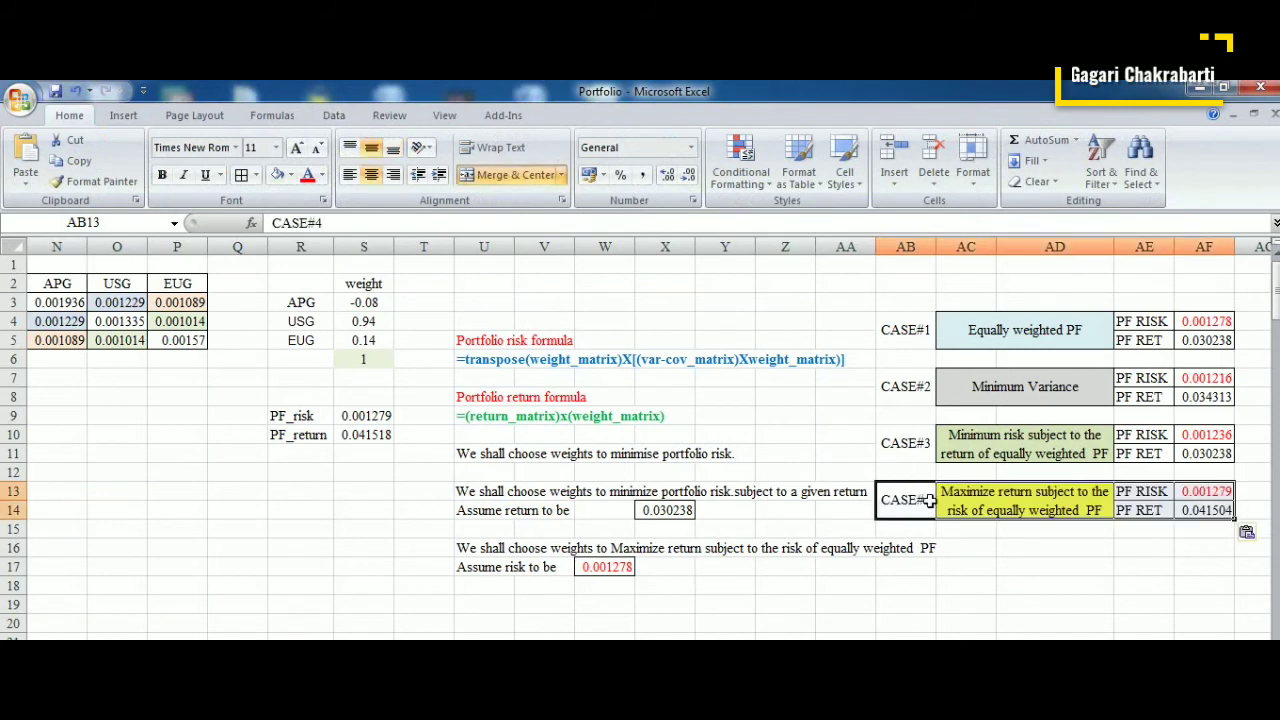
Step: Set the CASE#4 portfolio return in AF14 to 0.041518
{"action": "left_click", "coordinate": [1183, 509]}
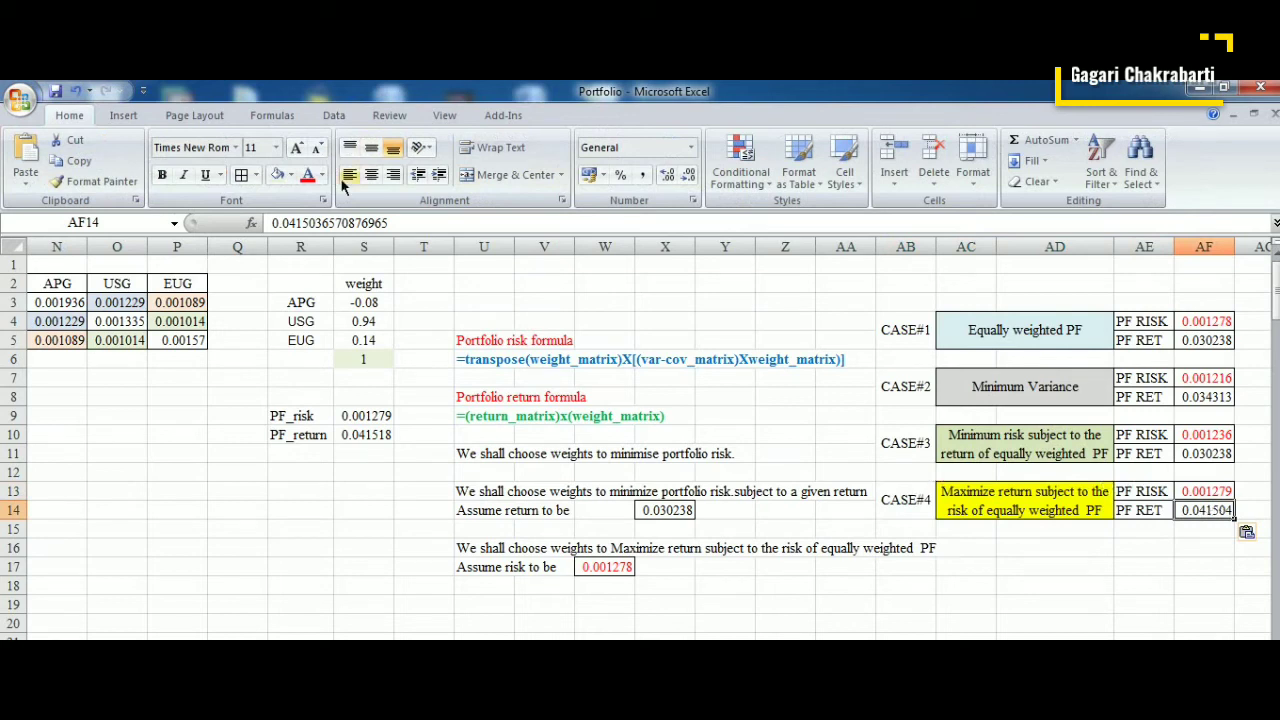
{"action": "left_click", "coordinate": [310, 222]}
{"action": "type", "text": "18"}
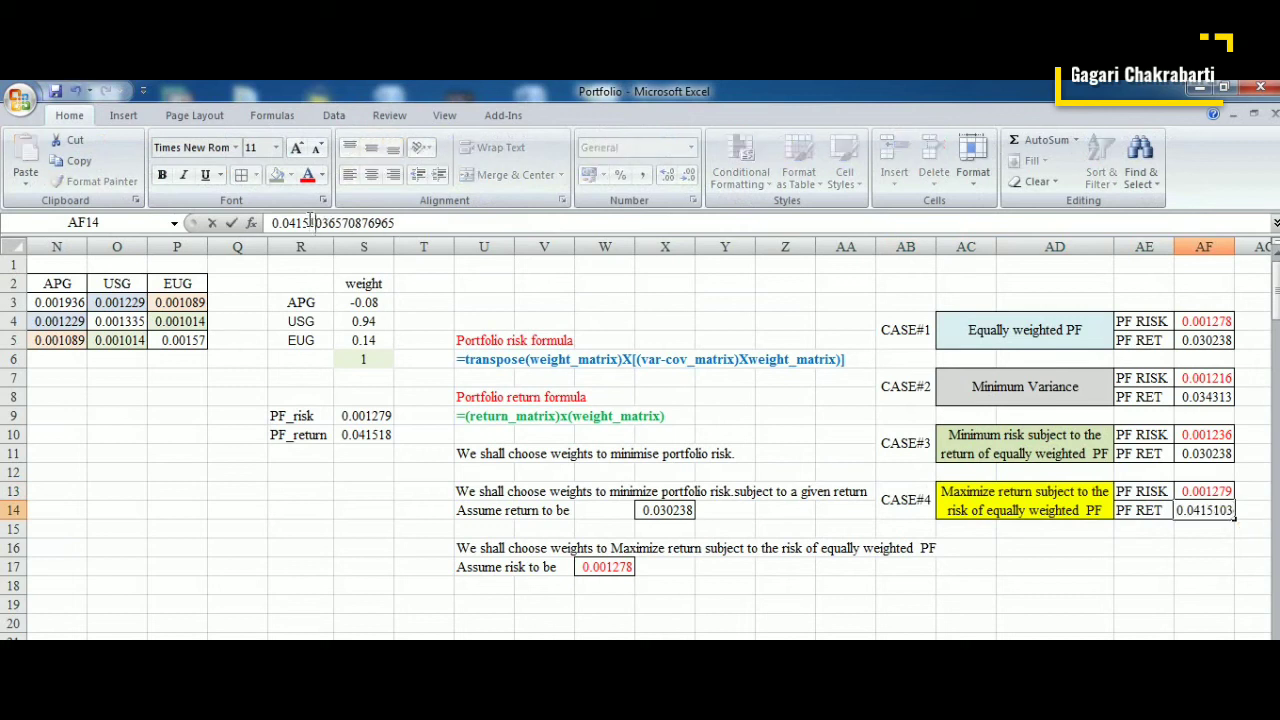
{"action": "key", "text": "Delete"}
{"action": "key", "text": "Delete"}
{"action": "key", "text": "Delete"}
{"action": "key", "text": "Delete"}
{"action": "key", "text": "Delete"}
{"action": "key", "text": "Delete"}
{"action": "key", "text": "Delete"}
{"action": "key", "text": "Delete"}
{"action": "key", "text": "Delete"}
{"action": "key", "text": "Delete"}
{"action": "key", "text": "Delete"}
{"action": "key", "text": "Delete"}
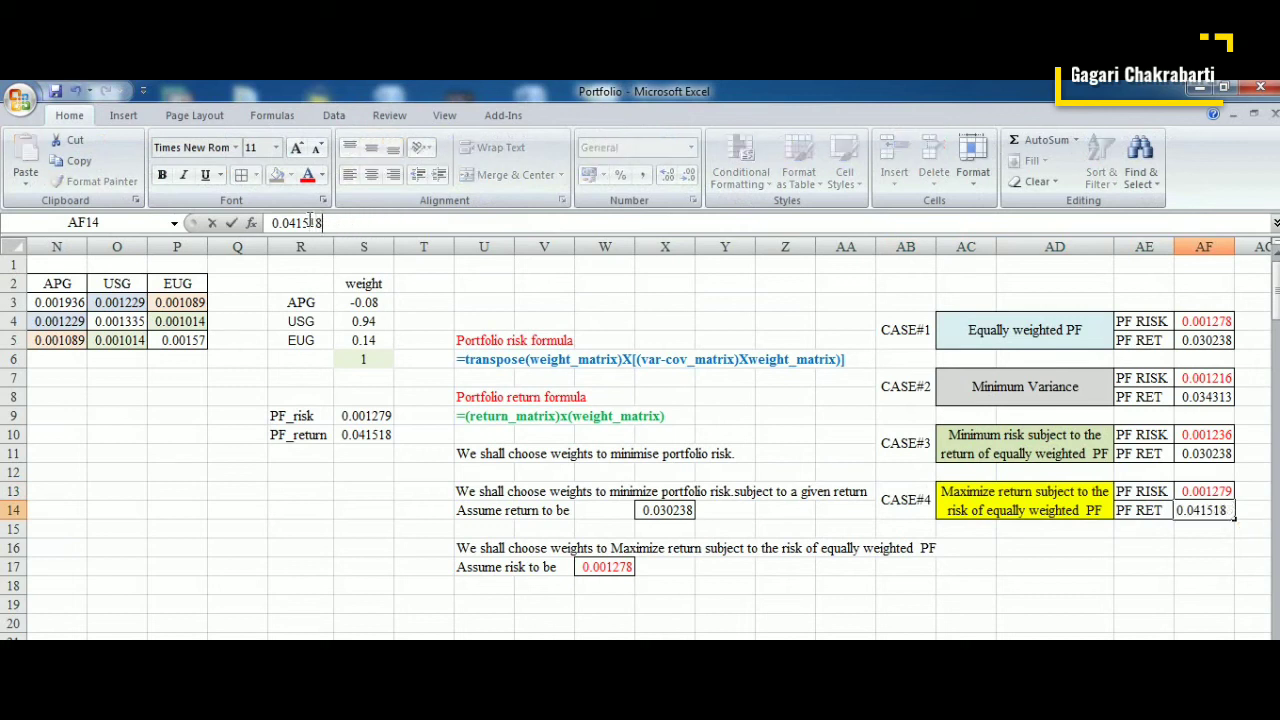
{"action": "left_click", "coordinate": [1006, 600]}
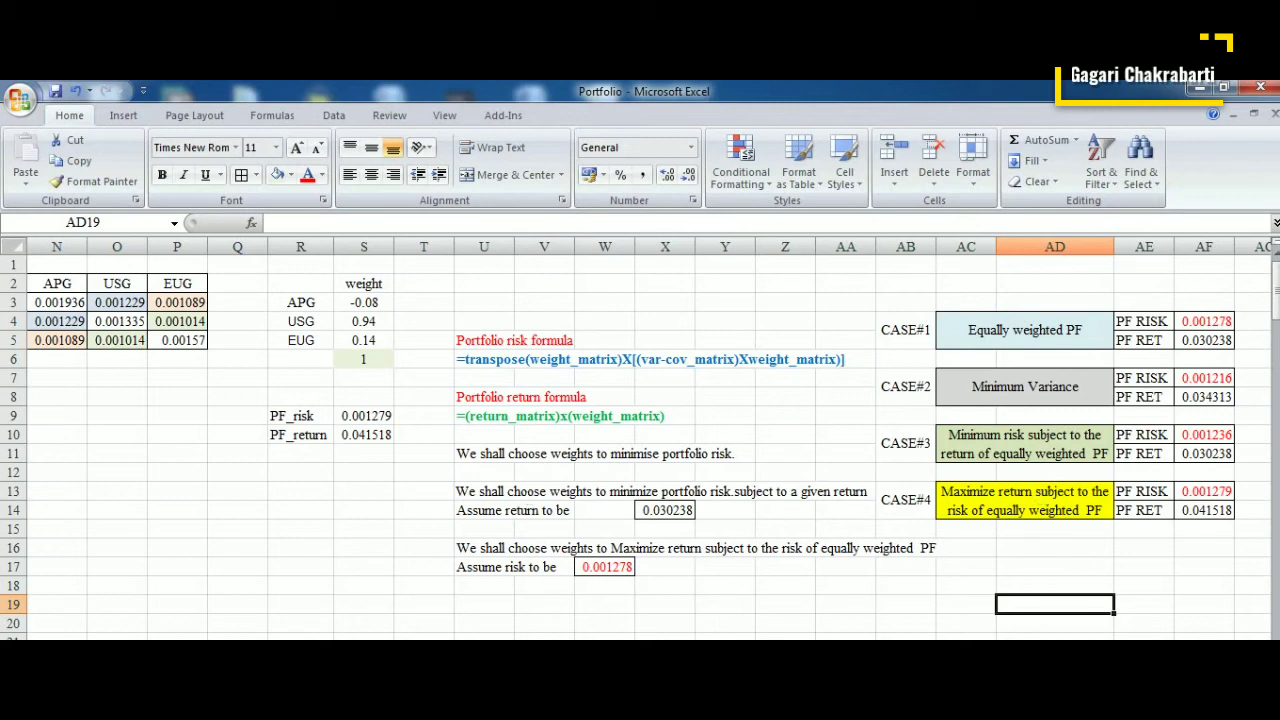
Step: Add a scenario named case#1 in Scenario Manager with the weights S3:S5 as changing cells
{"action": "scroll", "coordinate": [649, 438], "scroll_direction": "right", "scroll_amount": 5}
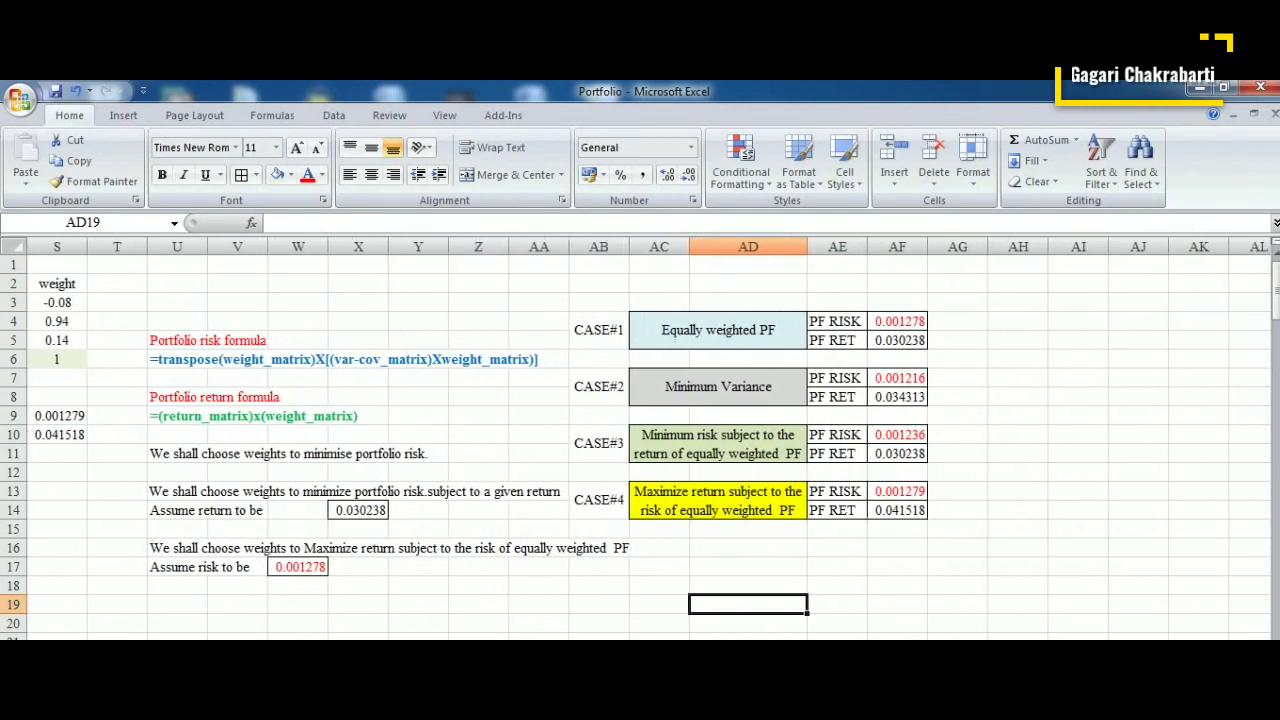
{"action": "scroll", "coordinate": [649, 438], "scroll_direction": "right", "scroll_amount": 3}
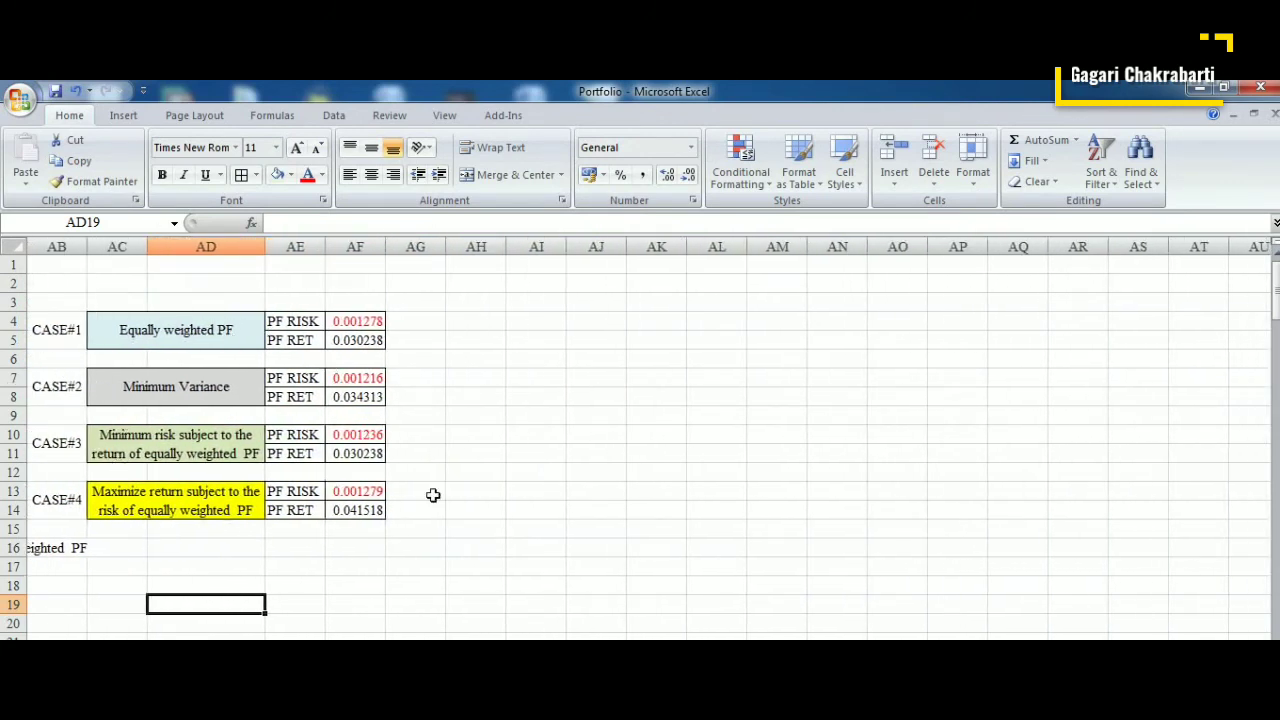
{"action": "left_click", "coordinate": [131, 118]}
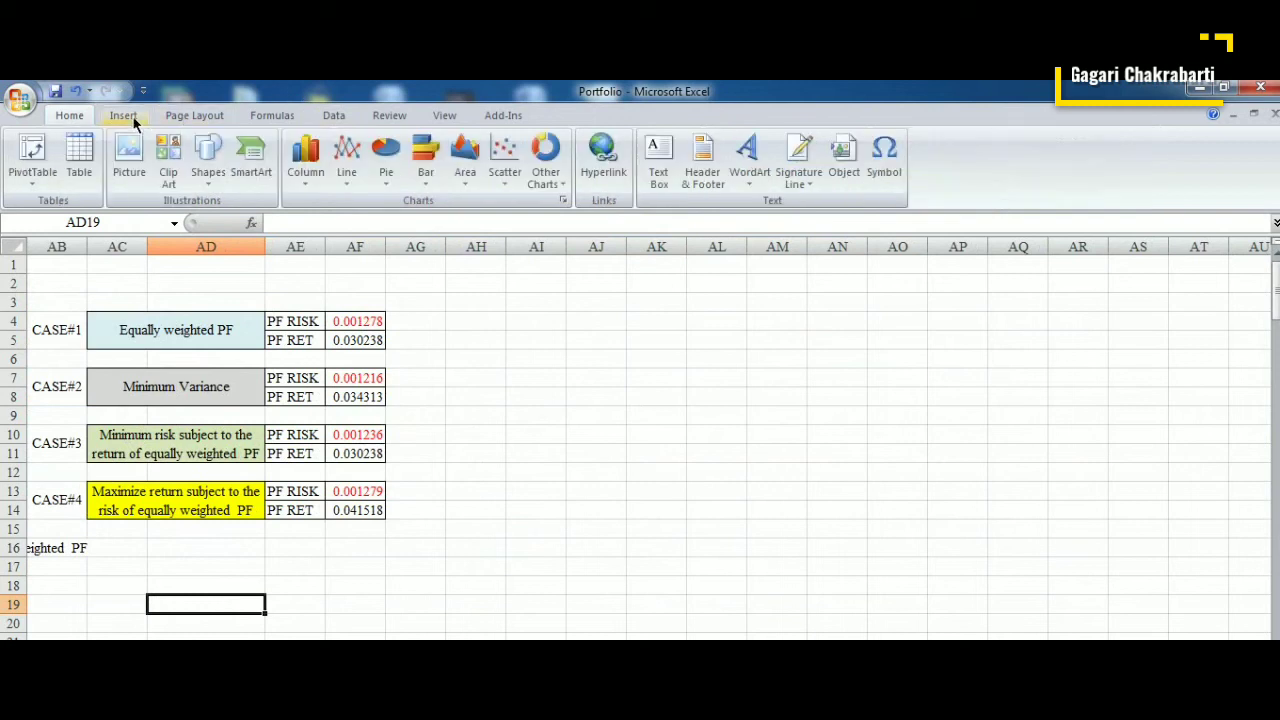
{"action": "left_click", "coordinate": [328, 119]}
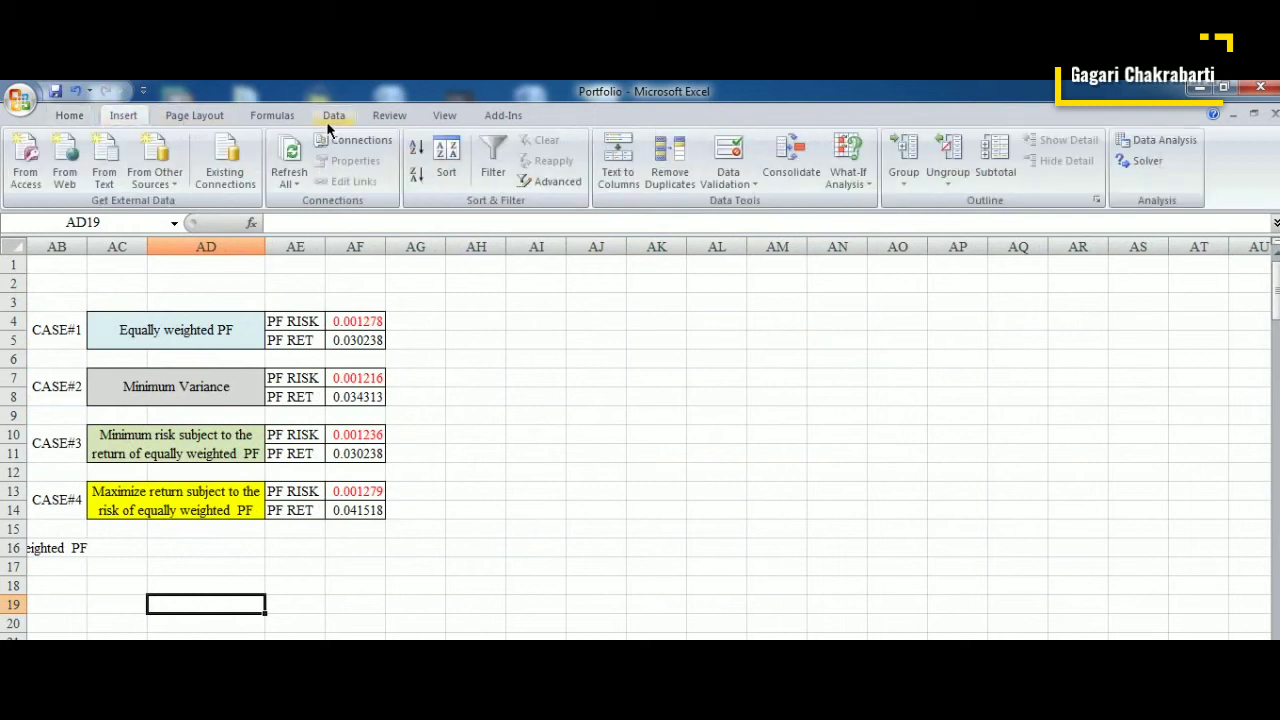
{"action": "left_click", "coordinate": [841, 182]}
{"action": "left_click", "coordinate": [858, 205]}
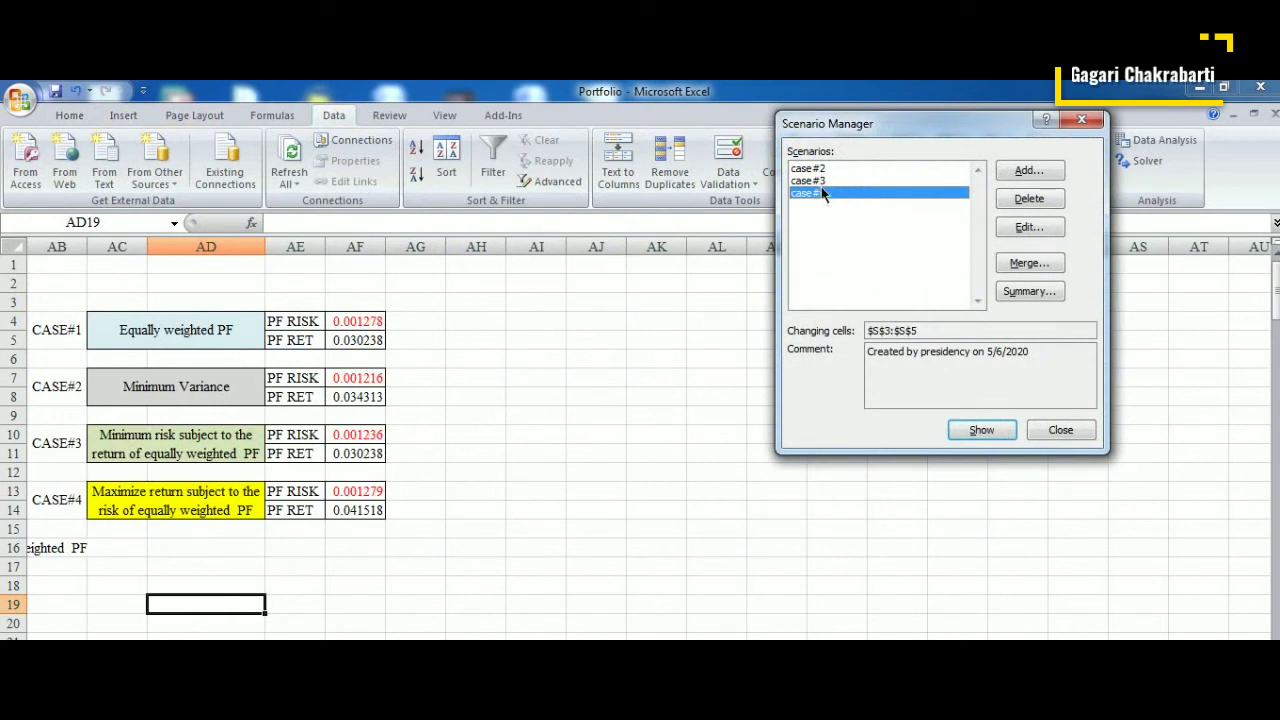
{"action": "left_click", "coordinate": [1029, 171]}
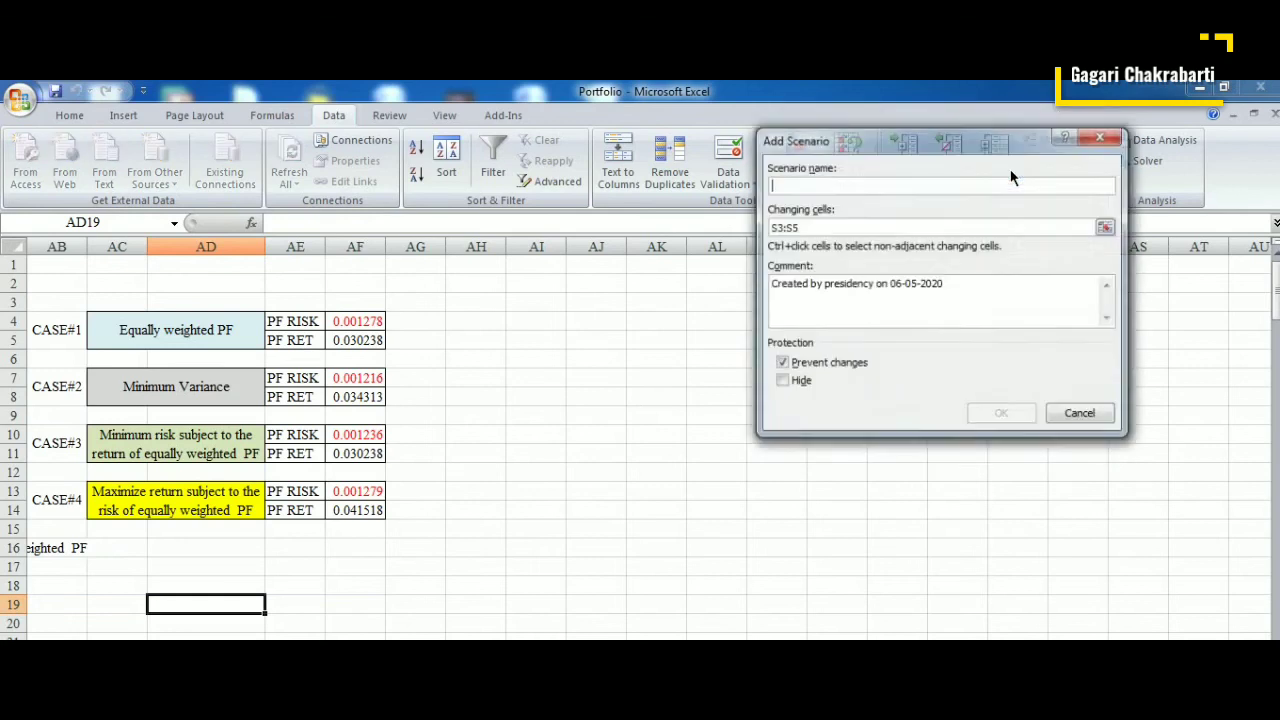
{"action": "type", "text": "c"}
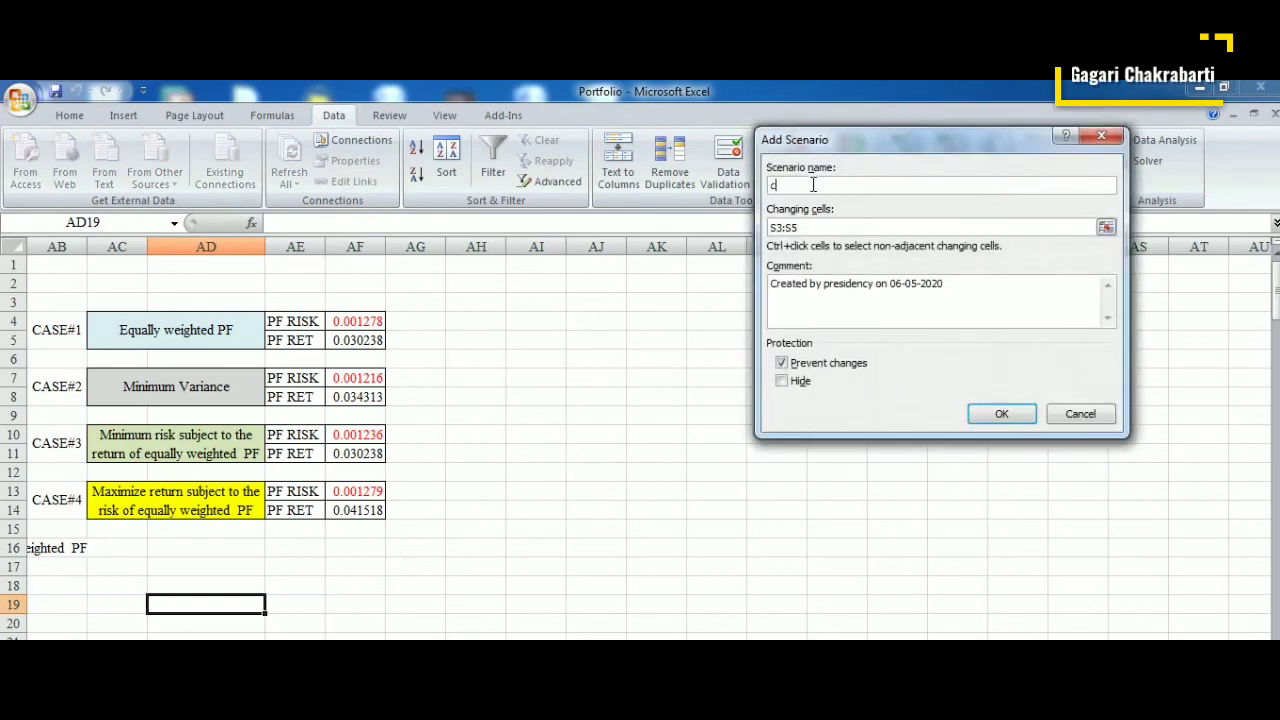
{"action": "type", "text": "ase#1"}
{"action": "left_click", "coordinate": [799, 228]}
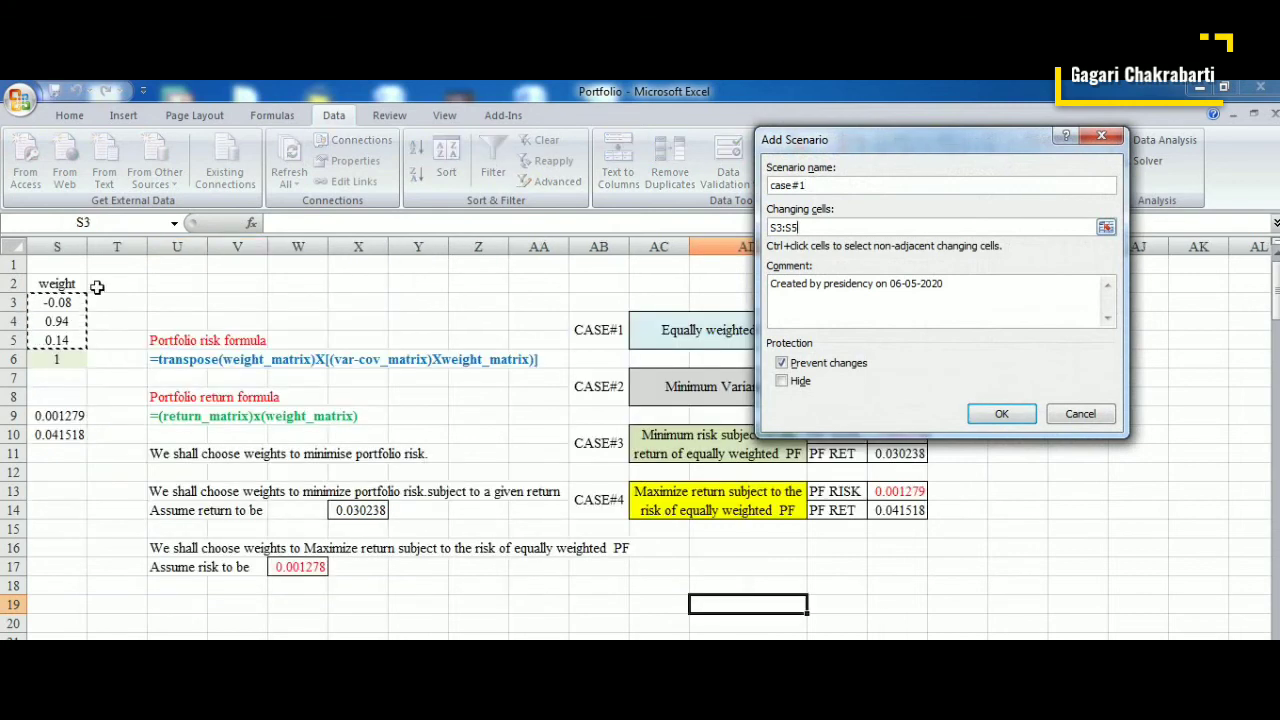
{"action": "left_click", "coordinate": [1000, 413]}
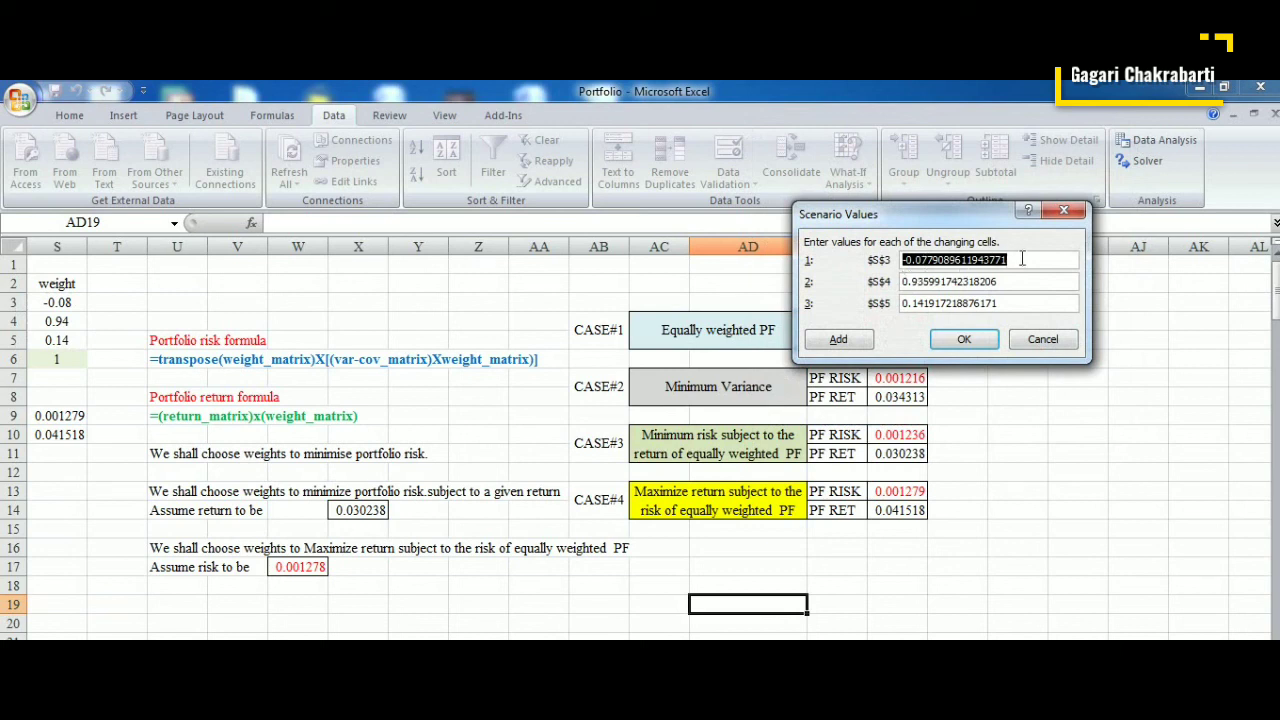
Step: Set the case#1 values to 0.33333333 for S3 and S4 and 0.3333333333 for S5, and close Scenario Manager
{"action": "type", "text": "0"}
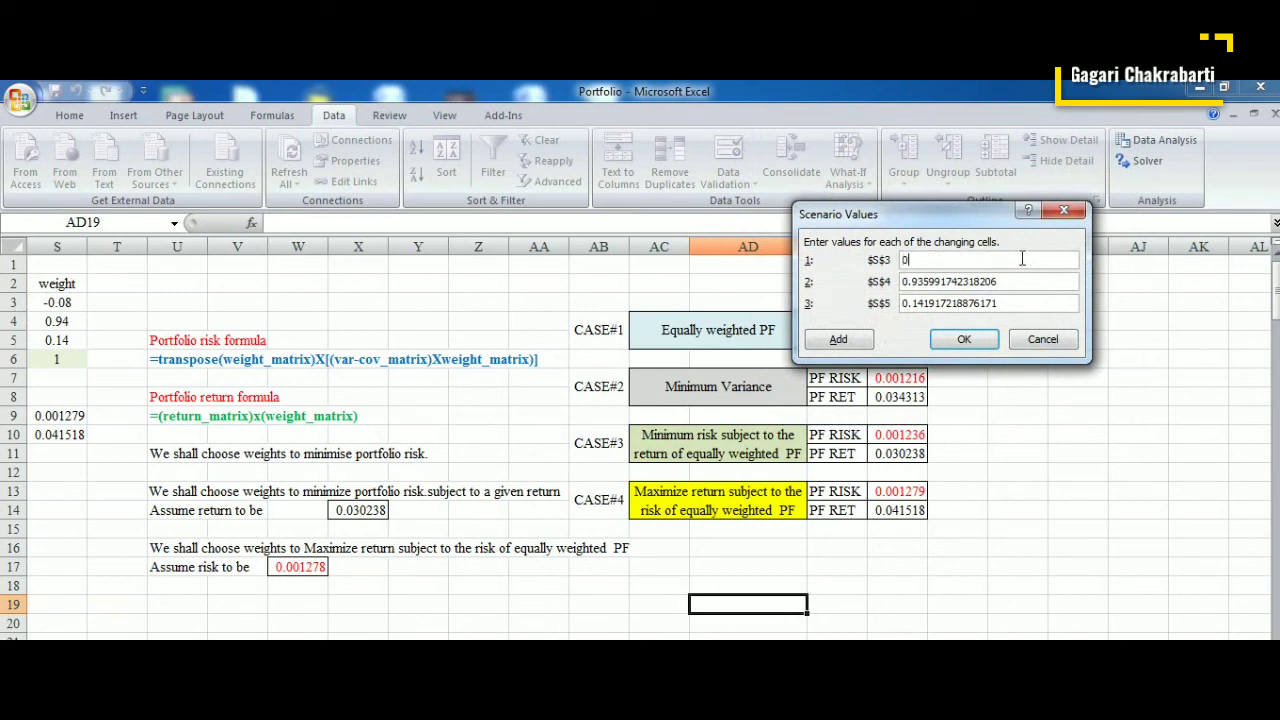
{"action": "type", "text": ".33333333"}
{"action": "key", "text": "Tab"}
{"action": "type", "text": "0"}
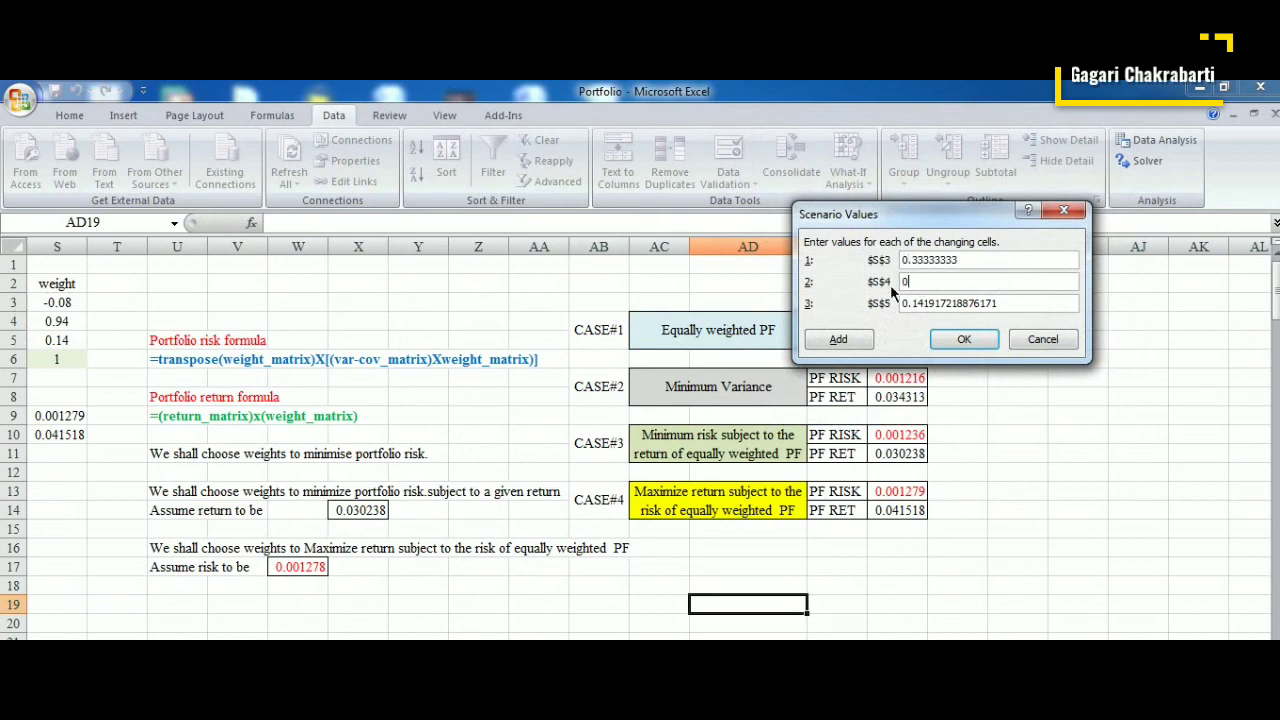
{"action": "type", "text": ".33333333"}
{"action": "key", "text": "Tab"}
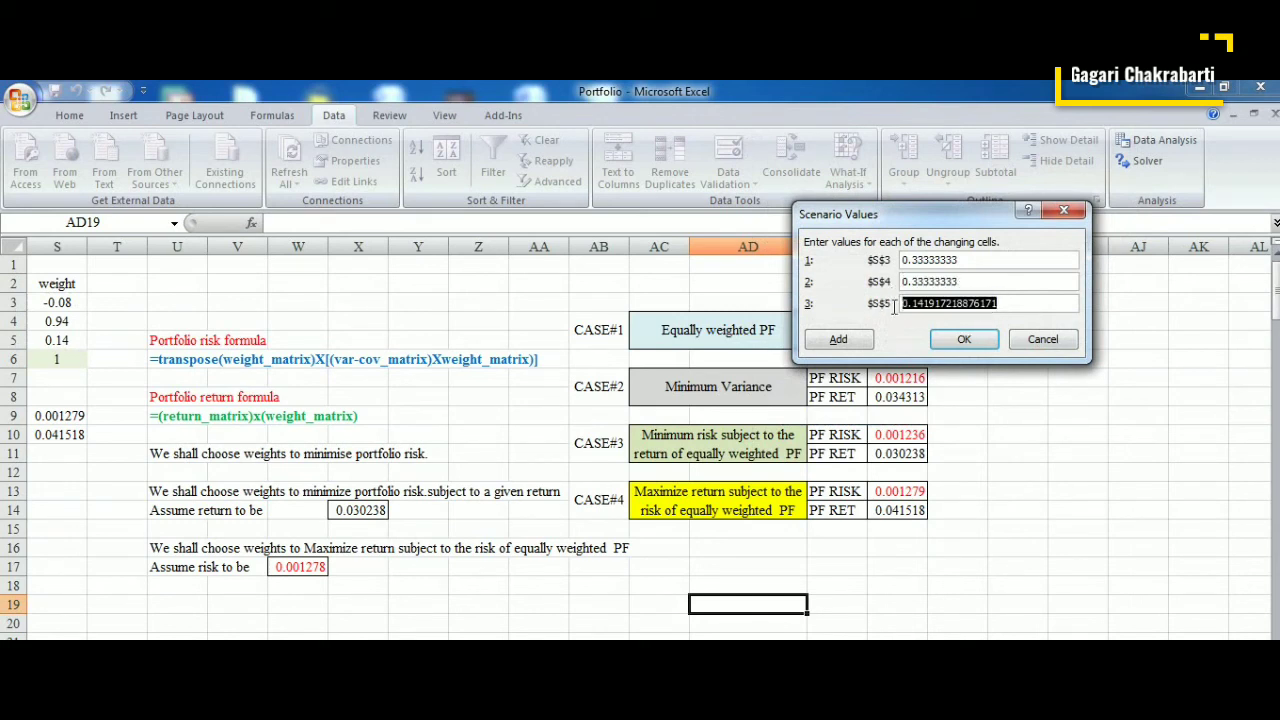
{"action": "type", "text": "0.3333333333"}
{"action": "left_click", "coordinate": [942, 339]}
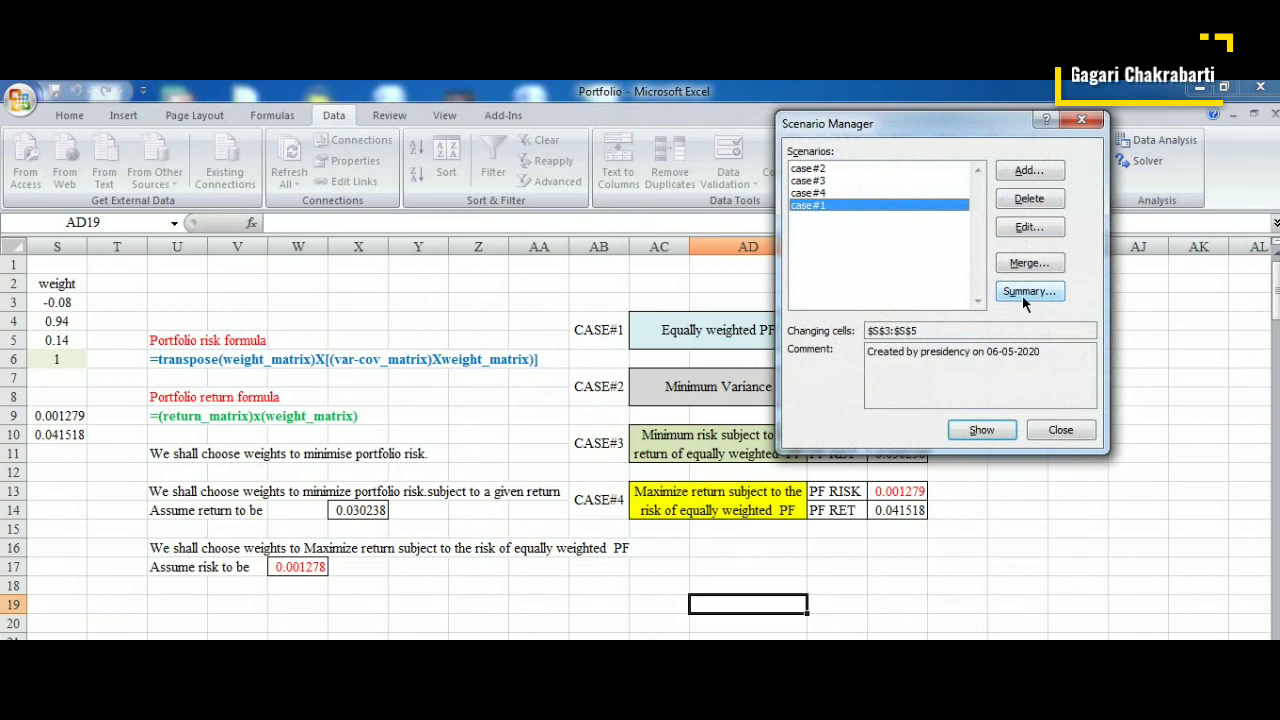
{"action": "left_click", "coordinate": [1060, 431]}
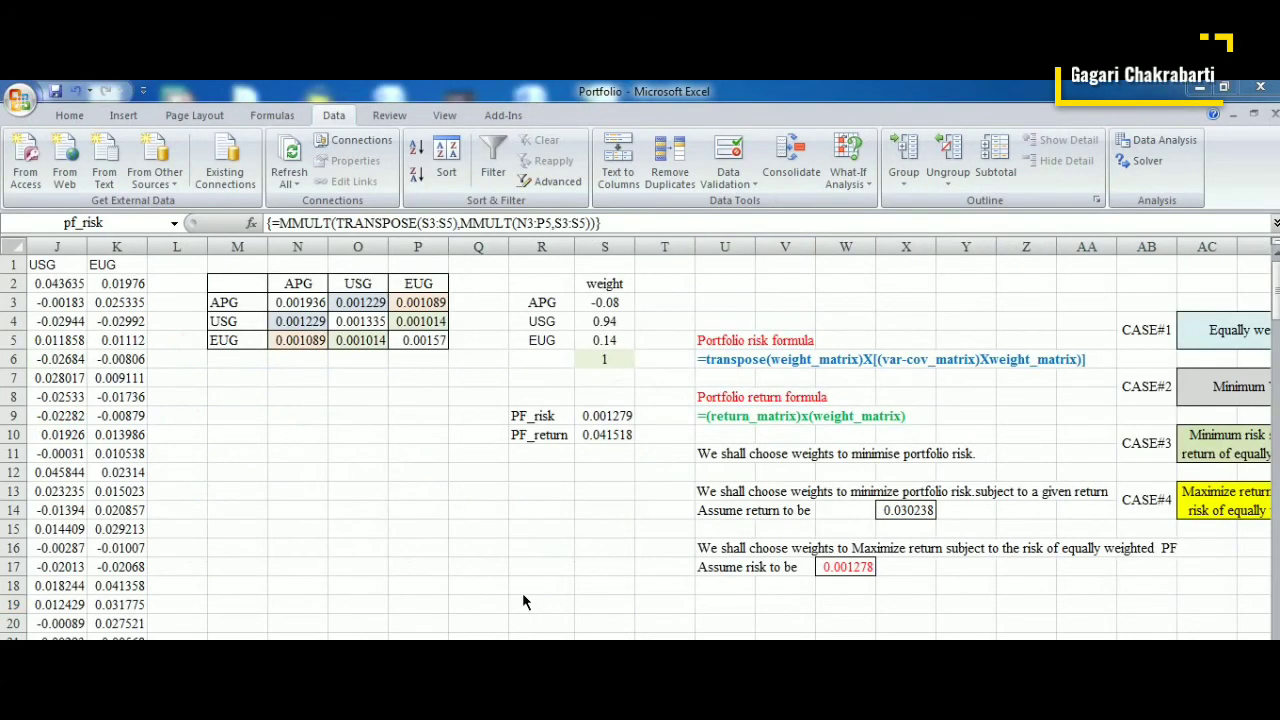
Step: Check the defined name of the portfolio risk cell S9 and name the portfolio return cell S10 pf_ret
{"action": "left_click", "coordinate": [605, 418]}
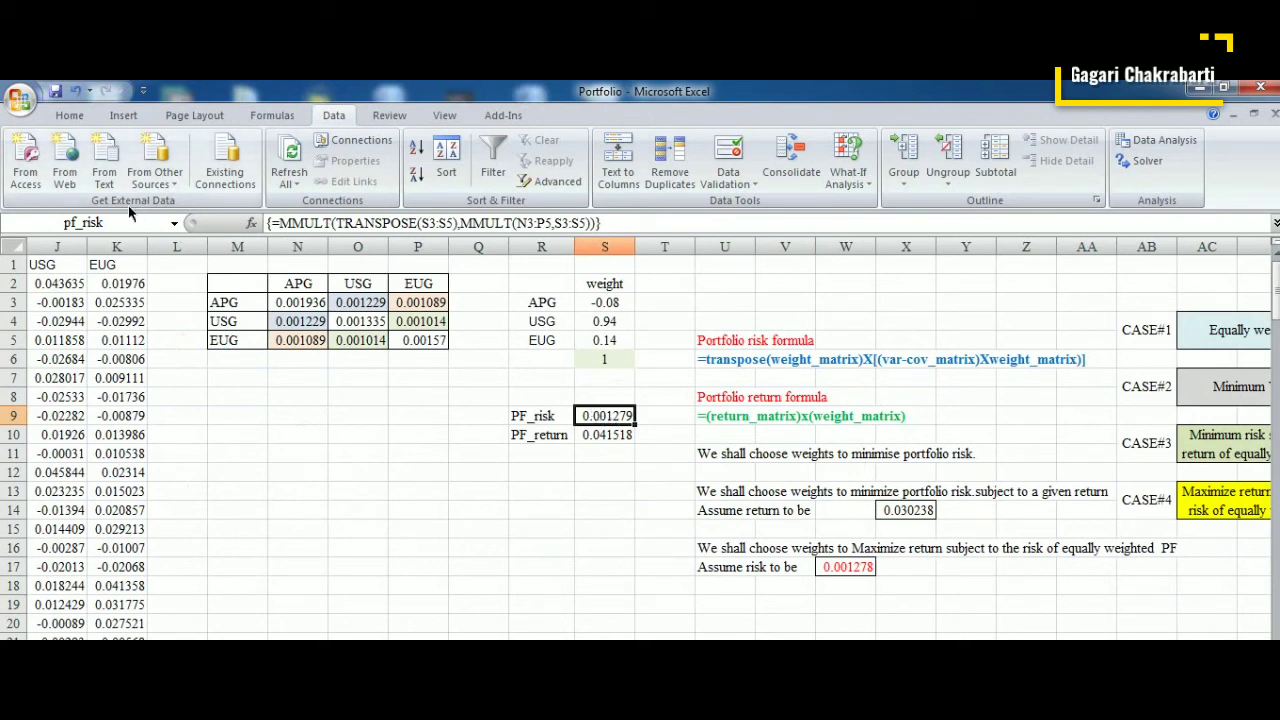
{"action": "left_click", "coordinate": [603, 437]}
{"action": "left_click", "coordinate": [66, 224]}
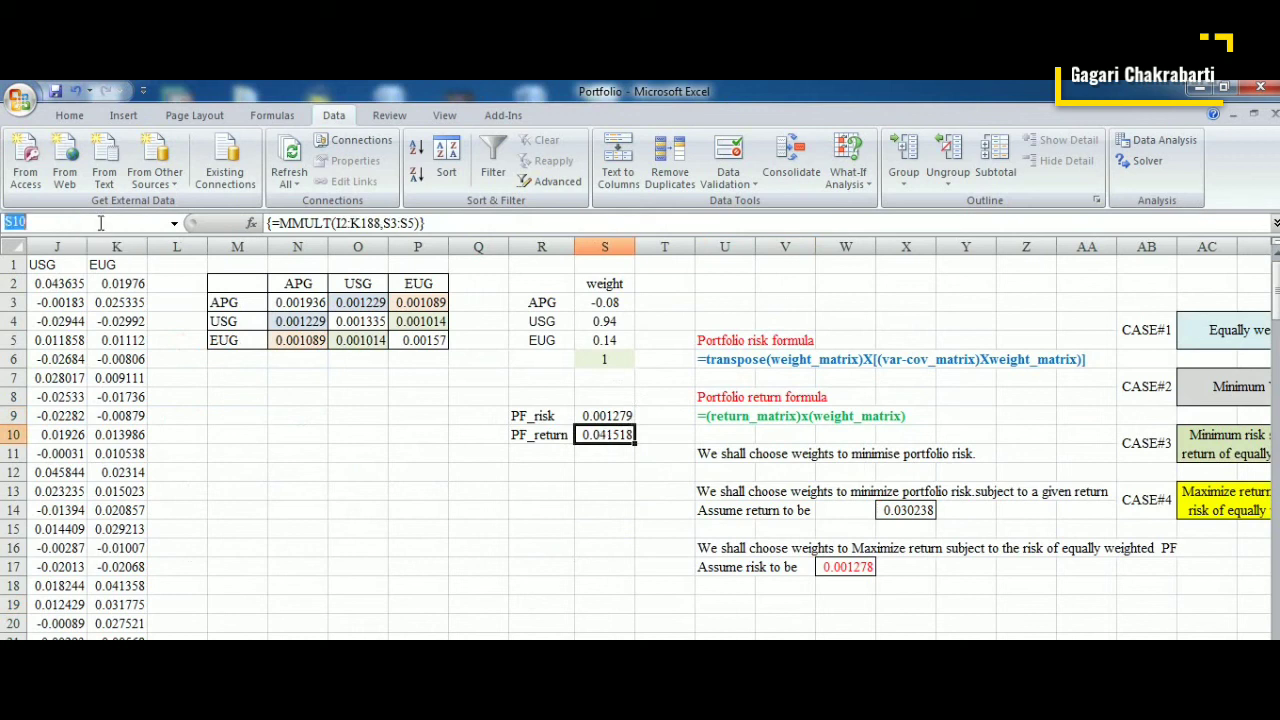
{"action": "type", "text": "pf_ret"}
{"action": "key", "text": "Return"}
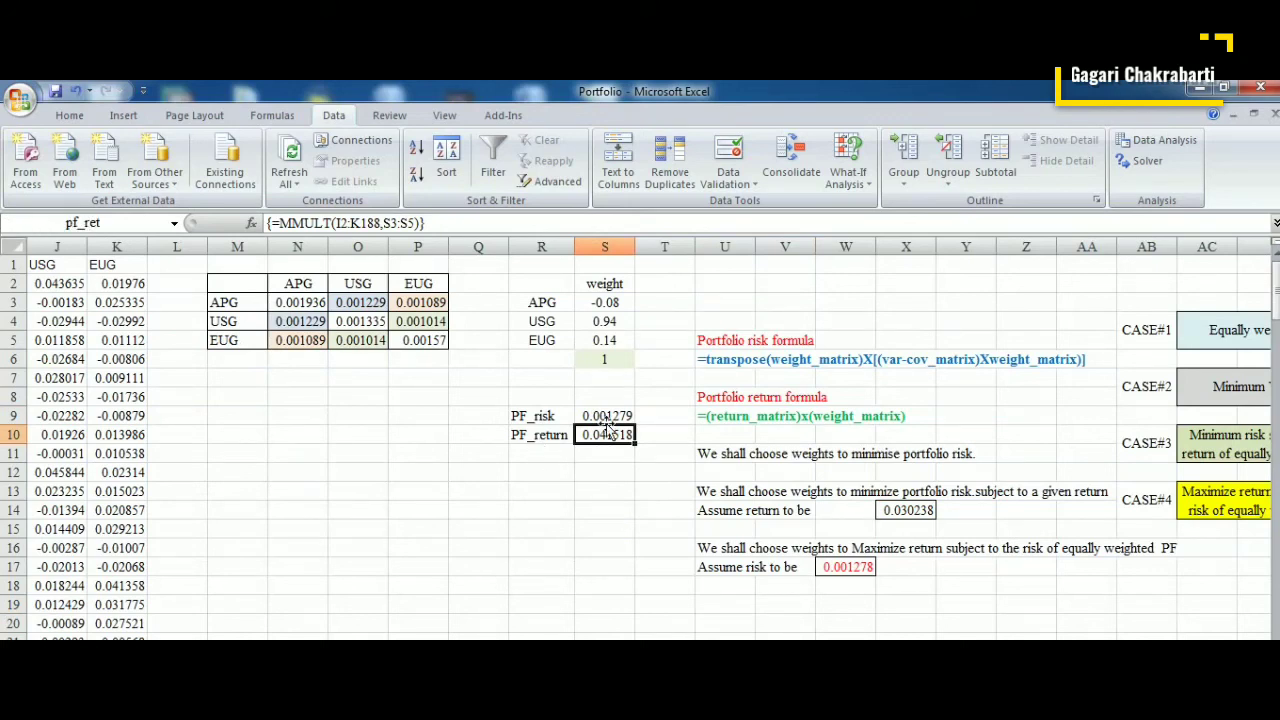
Step: Create a scenario summary report from Scenario Manager with the portfolio risk and return cells S9 and S10 as result cells
{"action": "left_click", "coordinate": [607, 416]}
{"action": "left_click", "coordinate": [606, 436]}
{"action": "scroll", "coordinate": [744, 332], "scroll_direction": "right", "scroll_amount": 2}
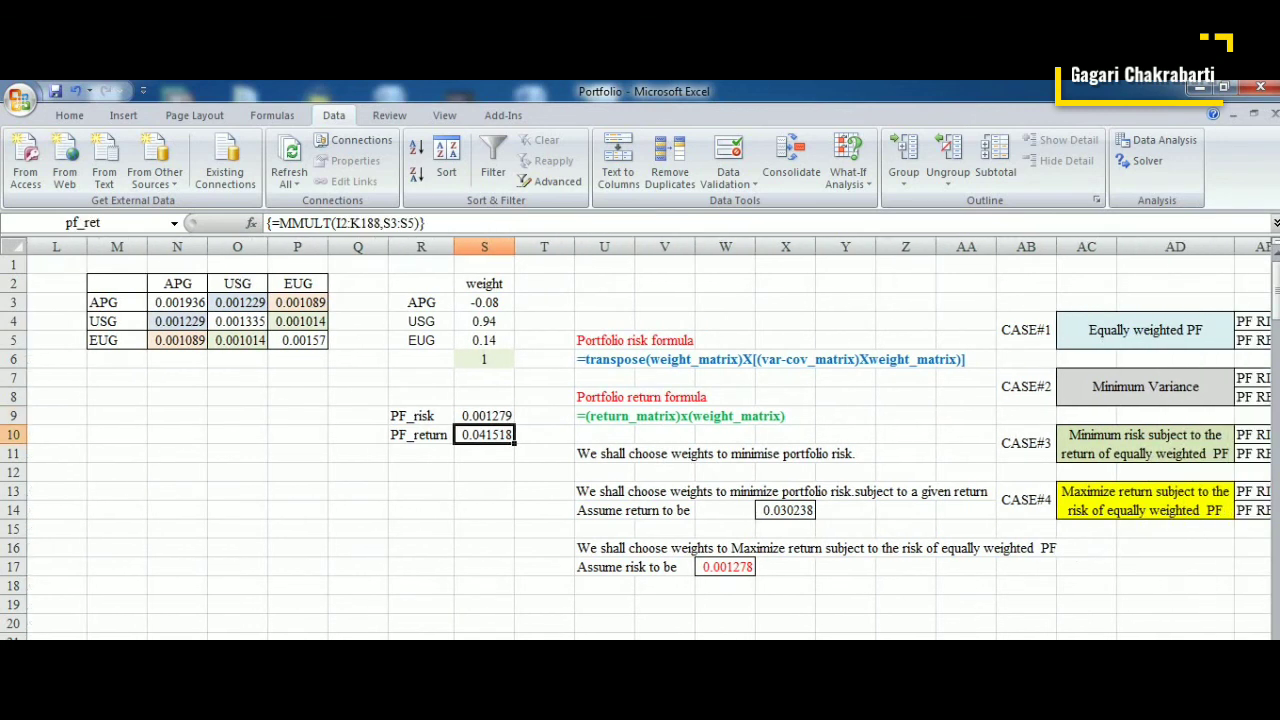
{"action": "left_click", "coordinate": [848, 172]}
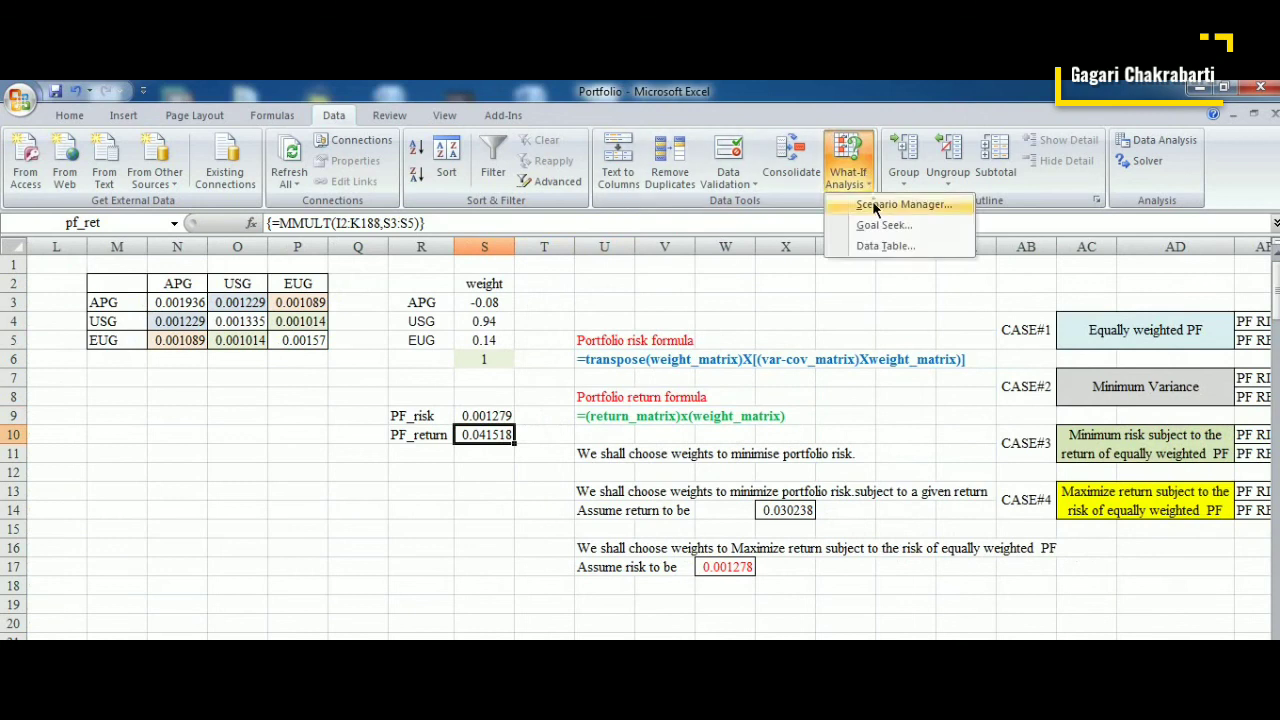
{"action": "left_click", "coordinate": [873, 205]}
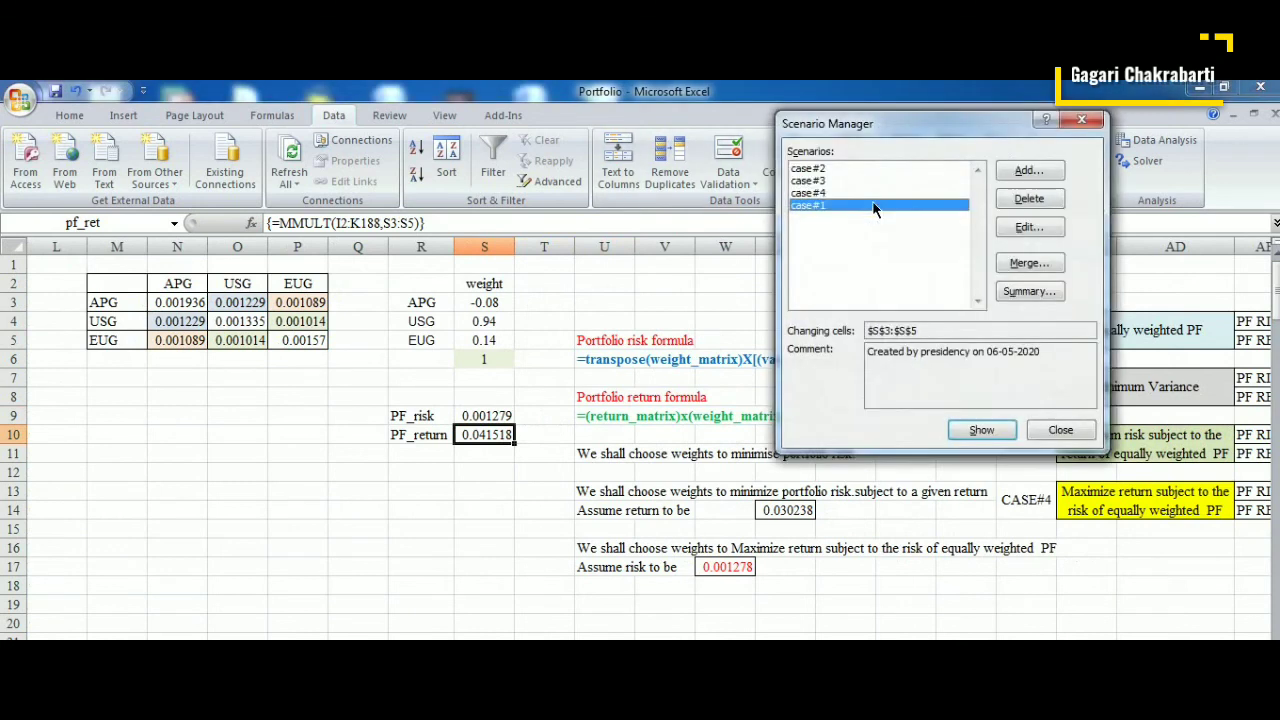
{"action": "left_click", "coordinate": [1028, 291]}
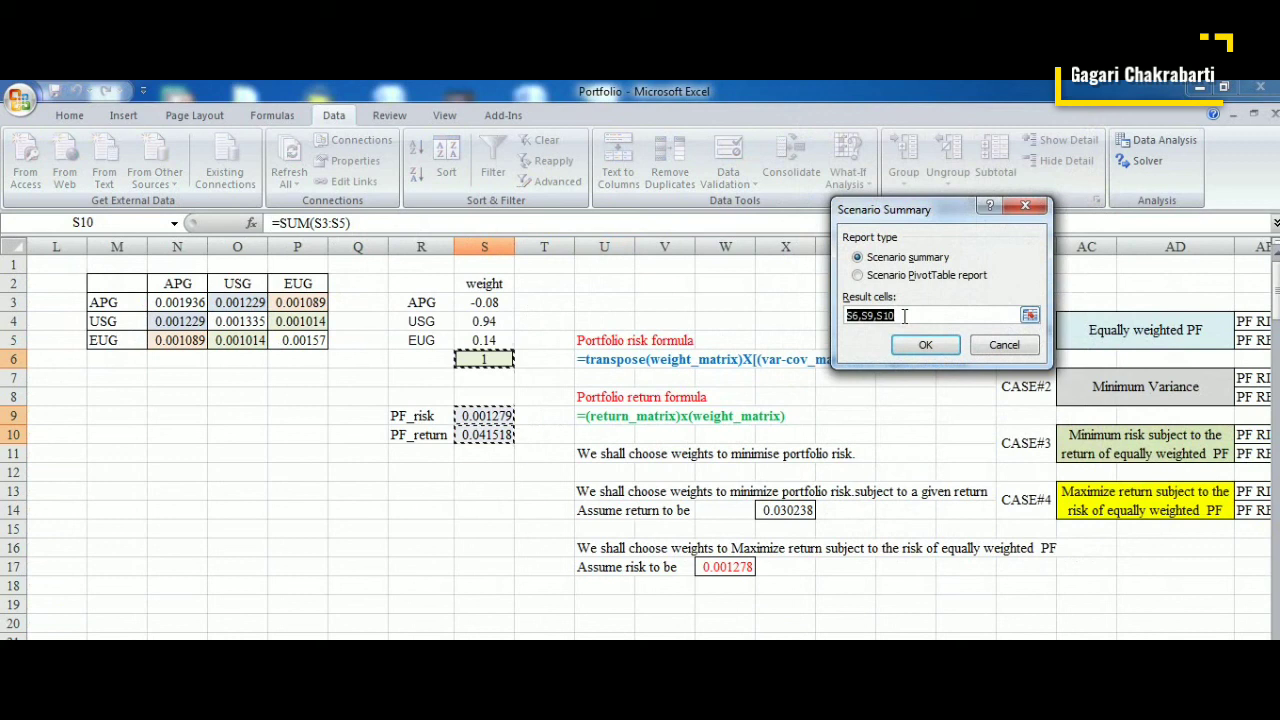
{"action": "key", "text": "BackSpace"}
{"action": "left_click", "coordinate": [478, 414]}
{"action": "left_click", "coordinate": [472, 434], "text": "ctrl"}
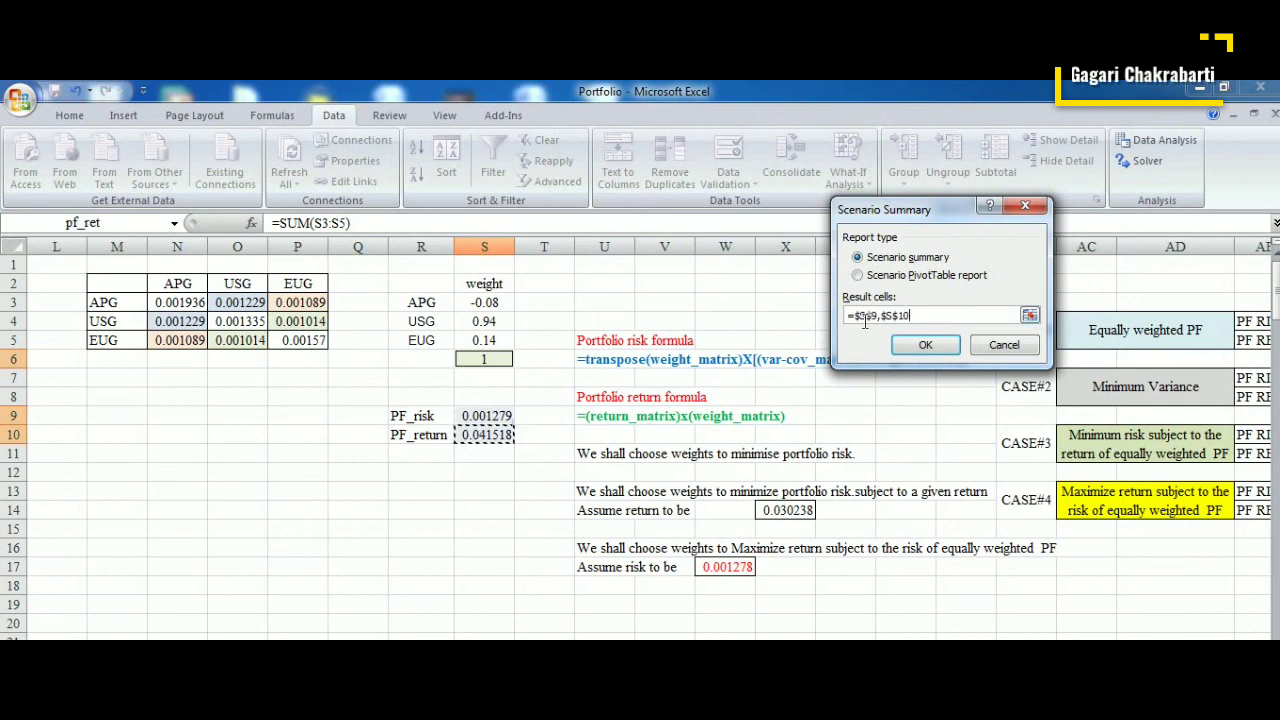
{"action": "left_click", "coordinate": [921, 343]}
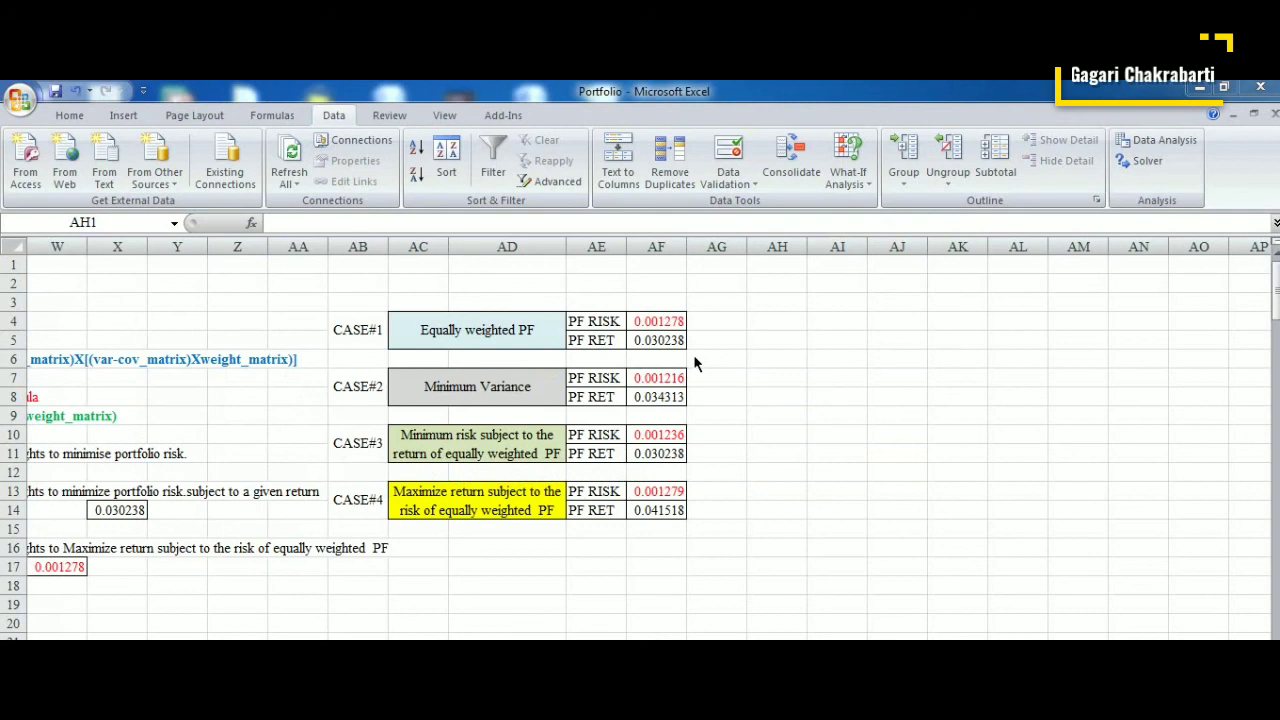
Step: Paste the copied risk and return comparison table with its line chart at AH1 and select the chart's PF RET series
{"action": "left_click", "coordinate": [774, 272]}
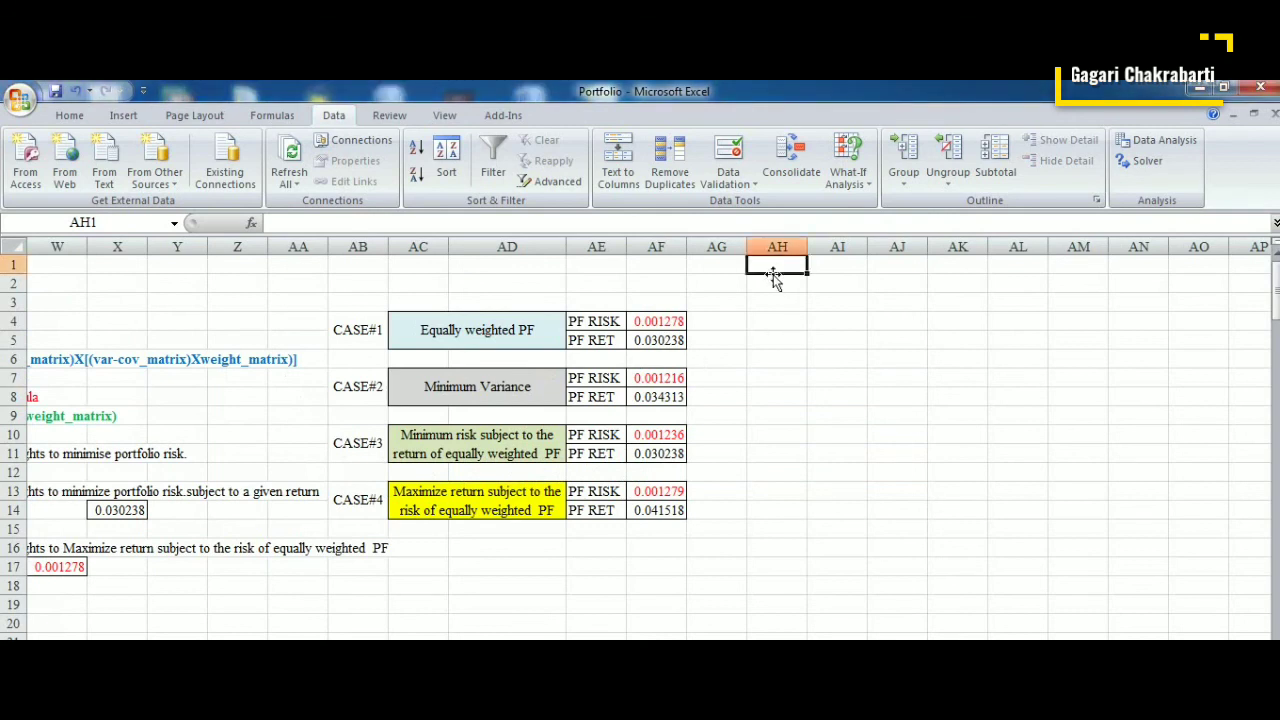
{"action": "key", "text": "ctrl+v"}
{"action": "left_click", "coordinate": [740, 299]}
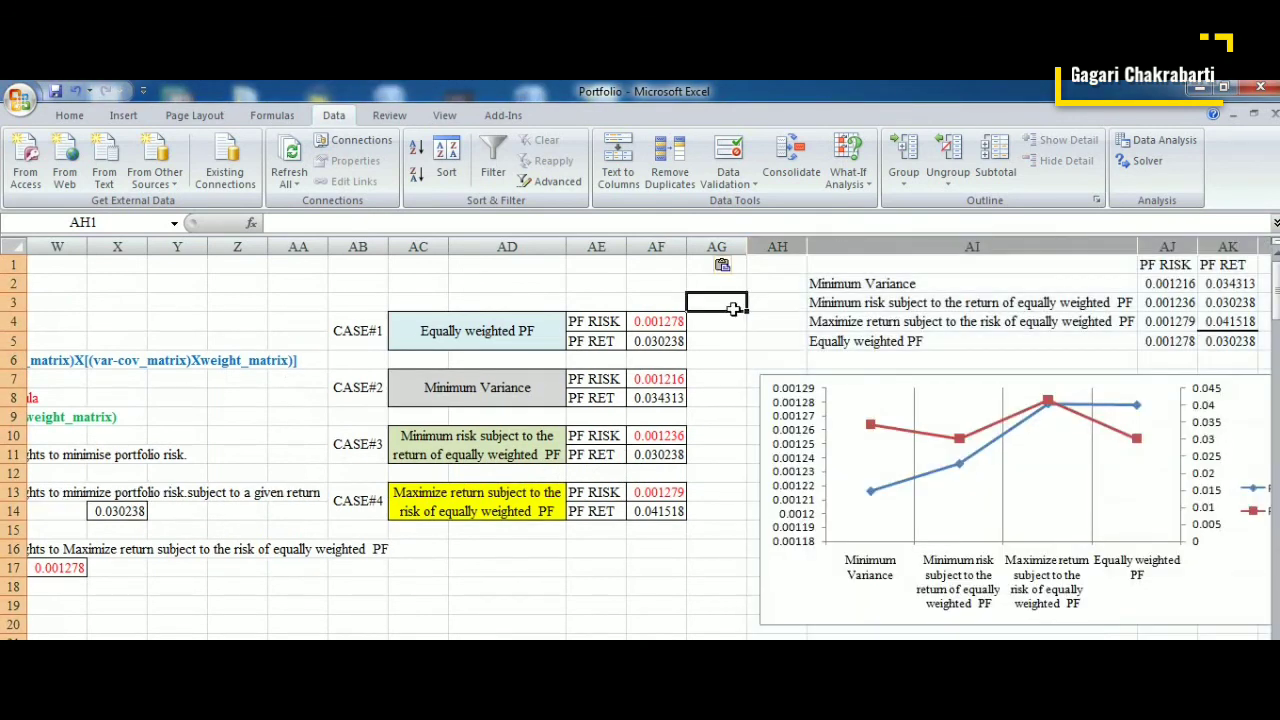
{"action": "scroll", "coordinate": [648, 438], "scroll_direction": "right", "scroll_amount": 4}
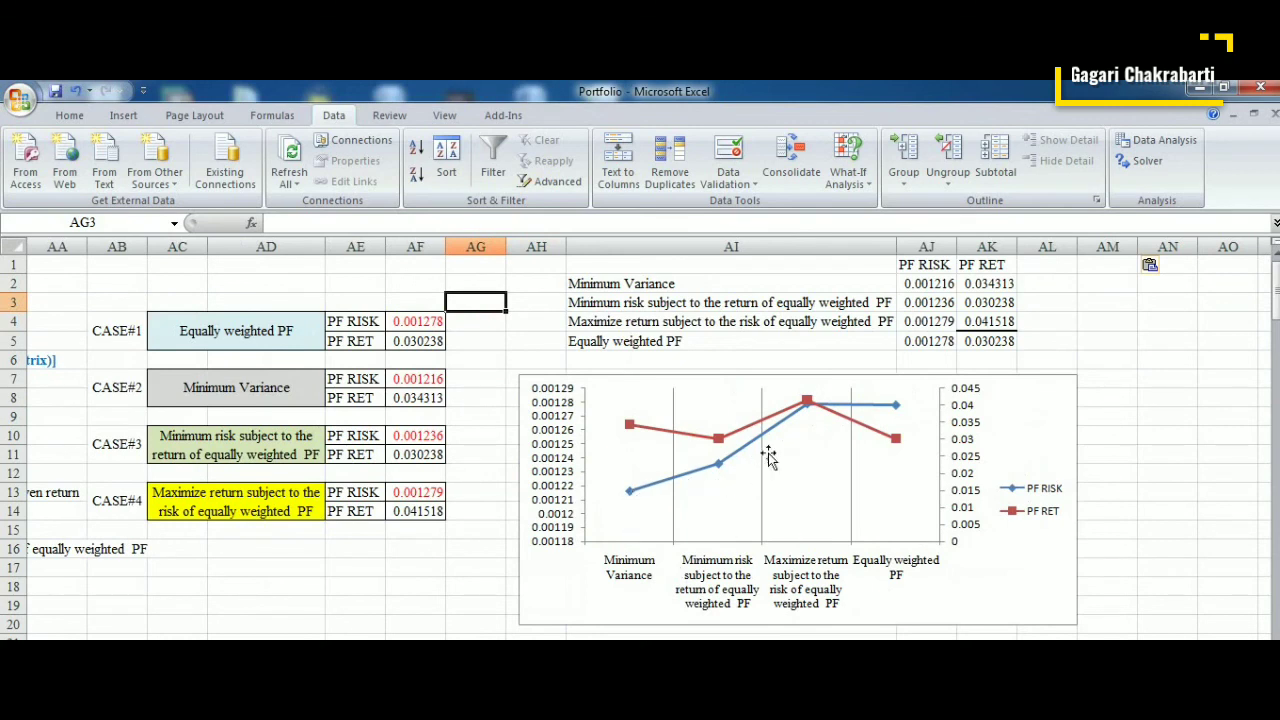
{"action": "left_click", "coordinate": [719, 439]}
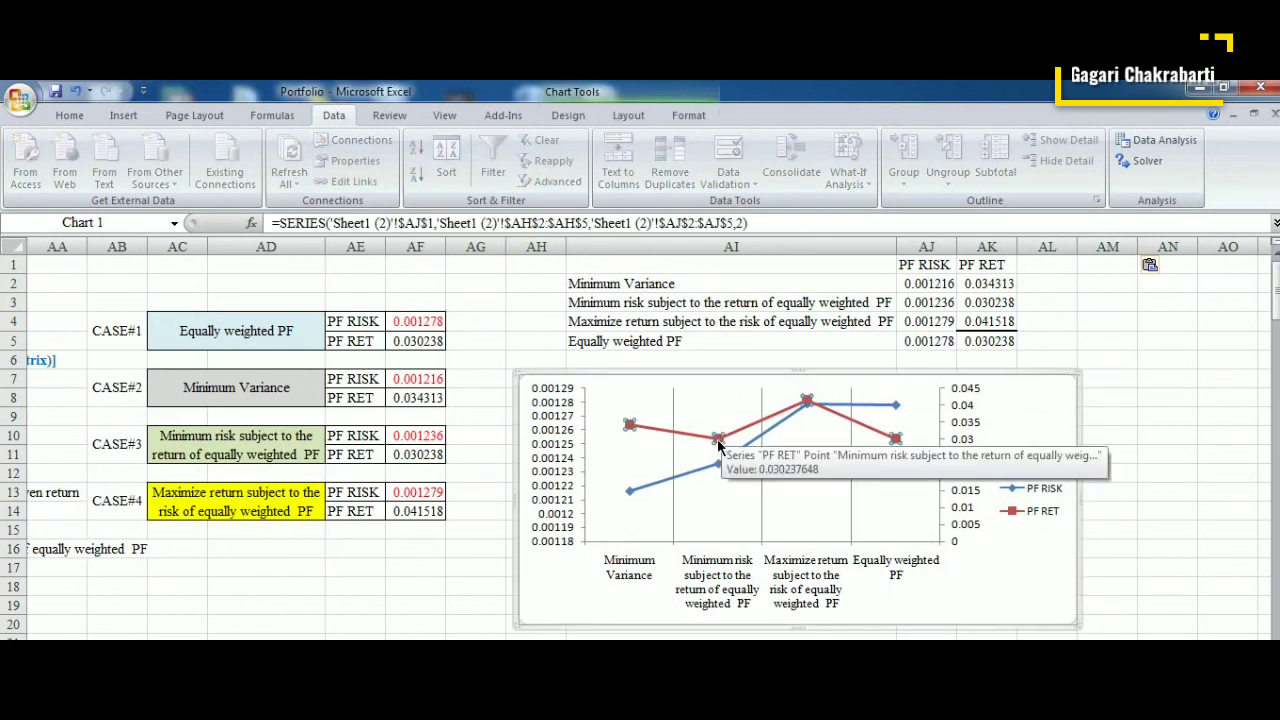